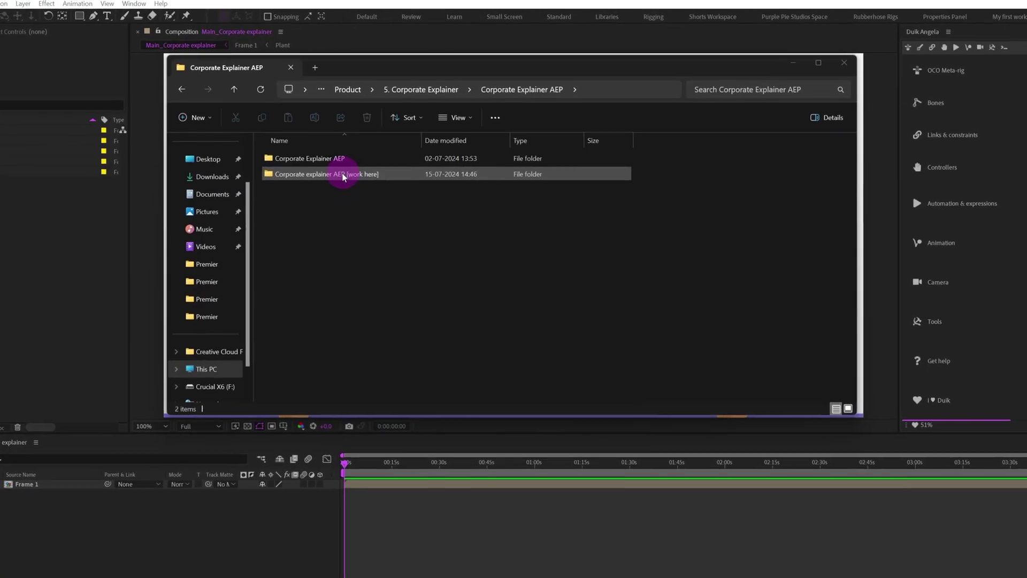
# Open the Corporate explainer AEP [work here] After Effects project from the folder of the same name
pyautogui.doubleClick(340, 177)
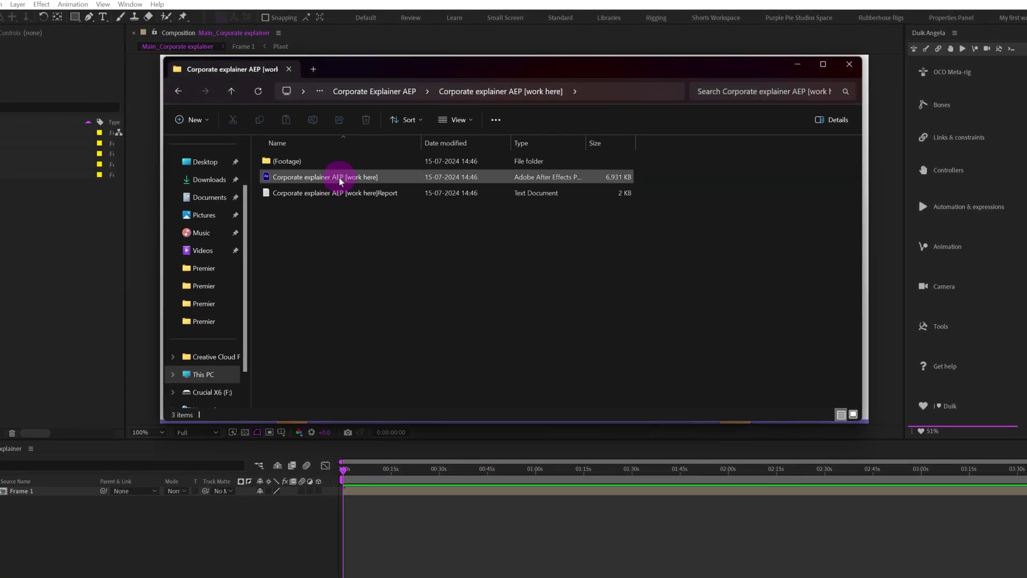
pyautogui.doubleClick(340, 178)
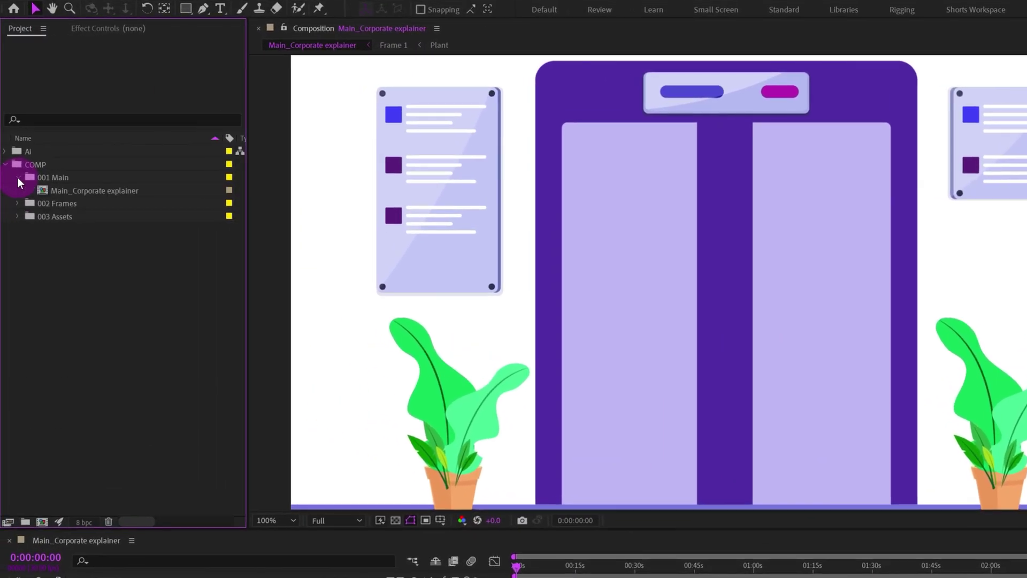
# Examine the project's 002 Frames, 003 Assets and Ai folders and the layer stack of the Frame 2.1 composition
pyautogui.click(17, 203)
pyautogui.click(19, 308)
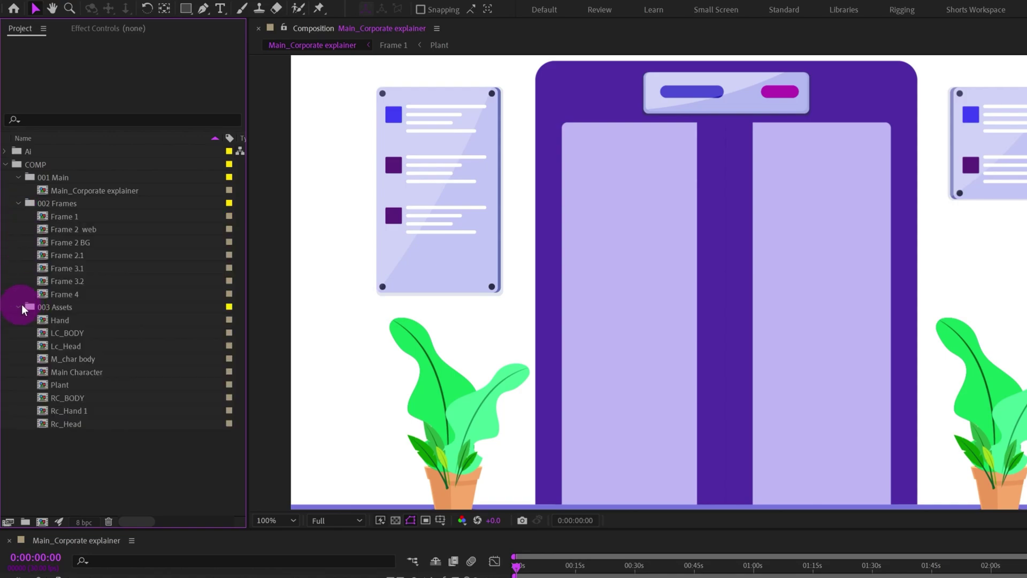
pyautogui.click(5, 152)
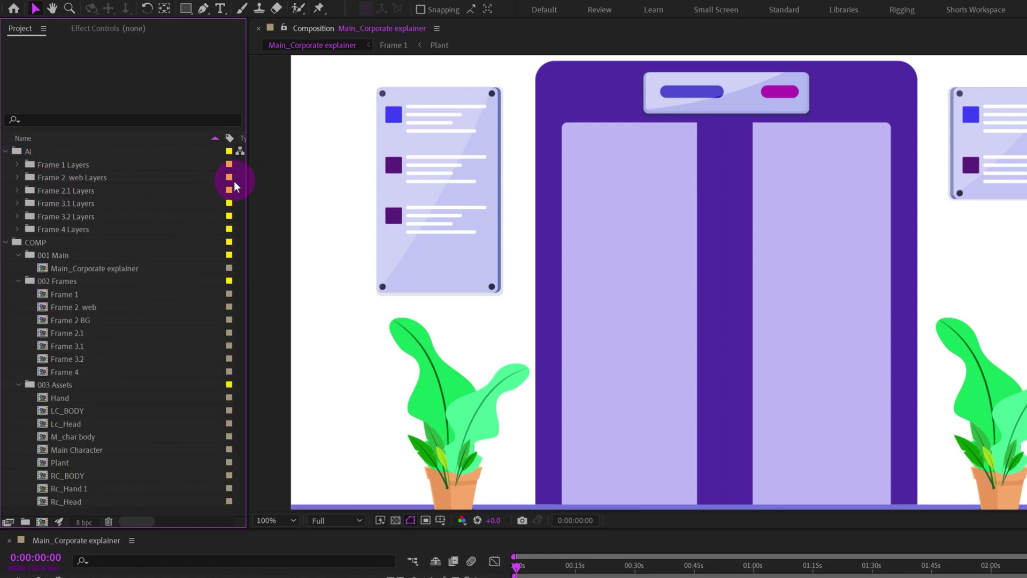
pyautogui.click(21, 168)
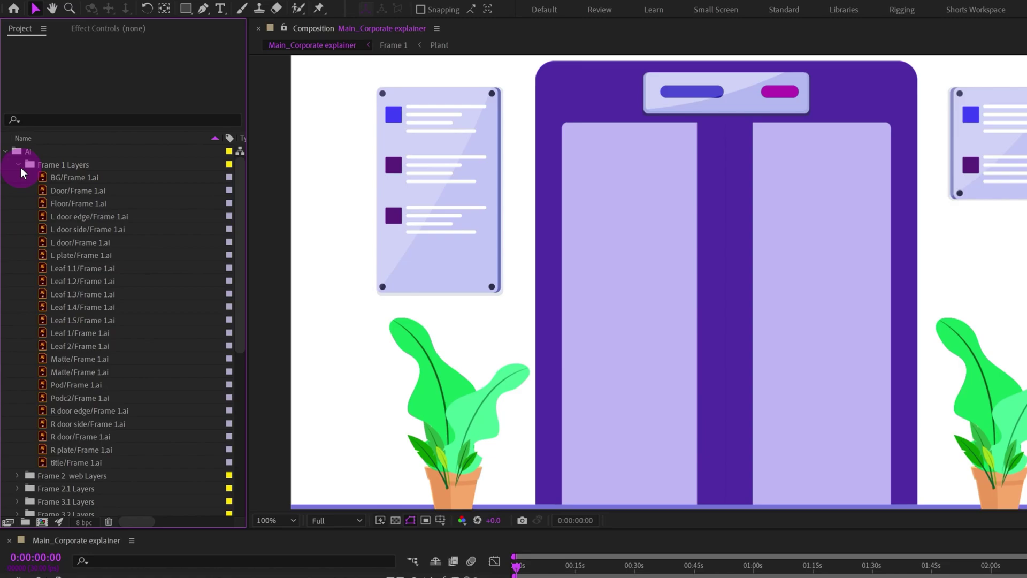
pyautogui.click(21, 168)
pyautogui.doubleClick(64, 308)
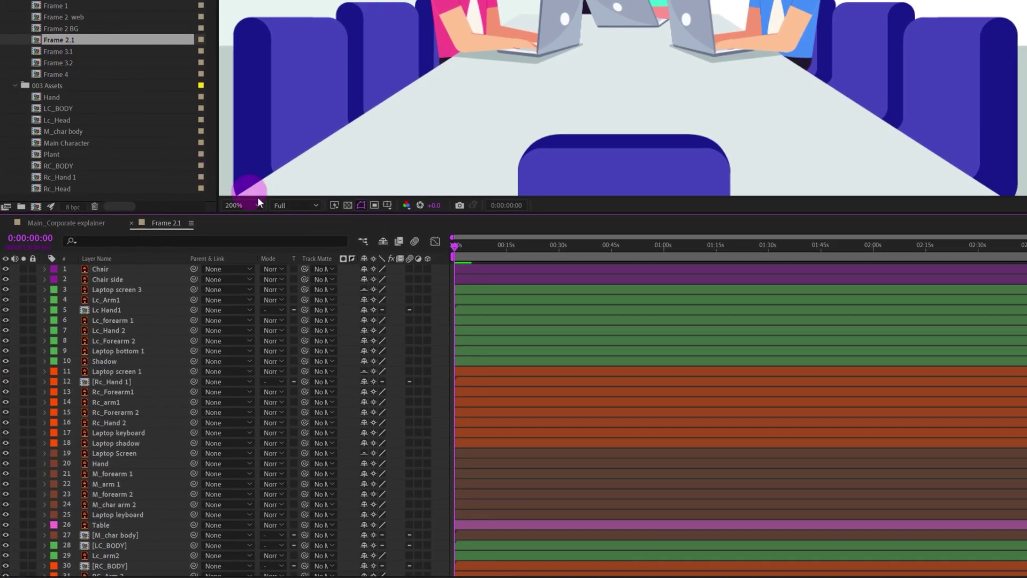
pyautogui.scroll(-3, 225, 417)
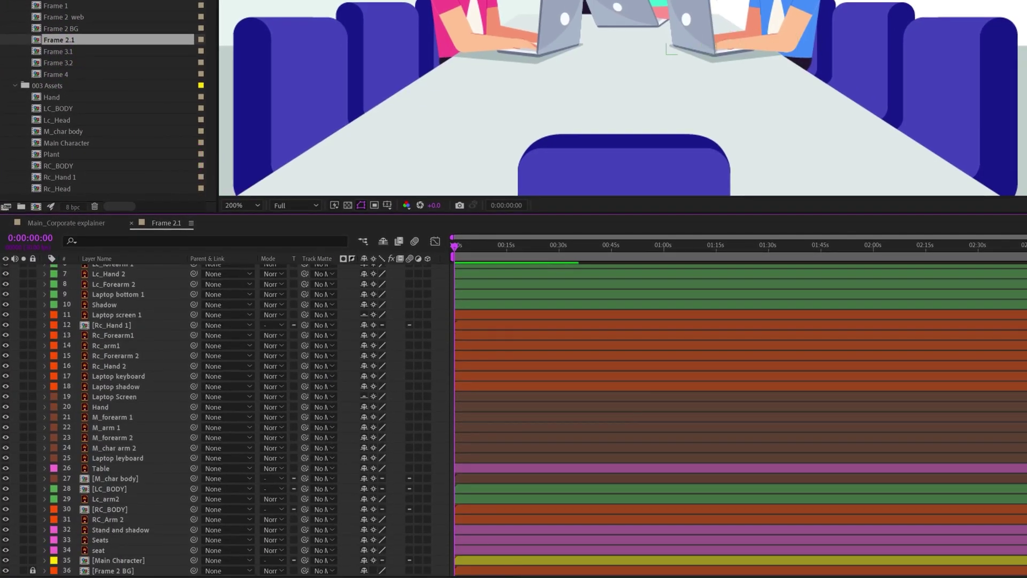
pyautogui.scroll(5, 224, 418)
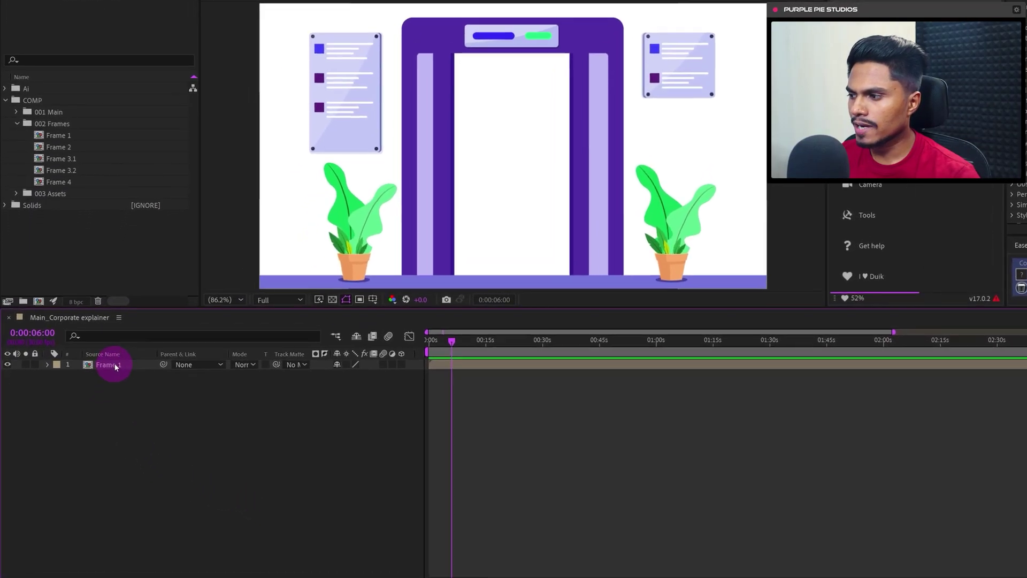
# Open the Frame 1 composition from Main_Corporate explainer and reveal its hidden shy layers
pyautogui.doubleClick(94, 379)
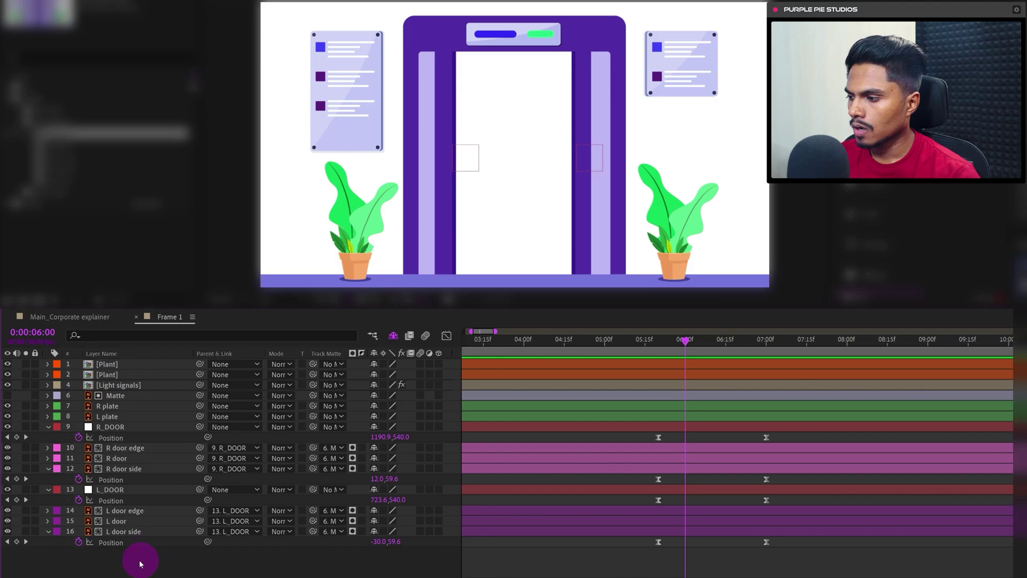
pyautogui.click(393, 335)
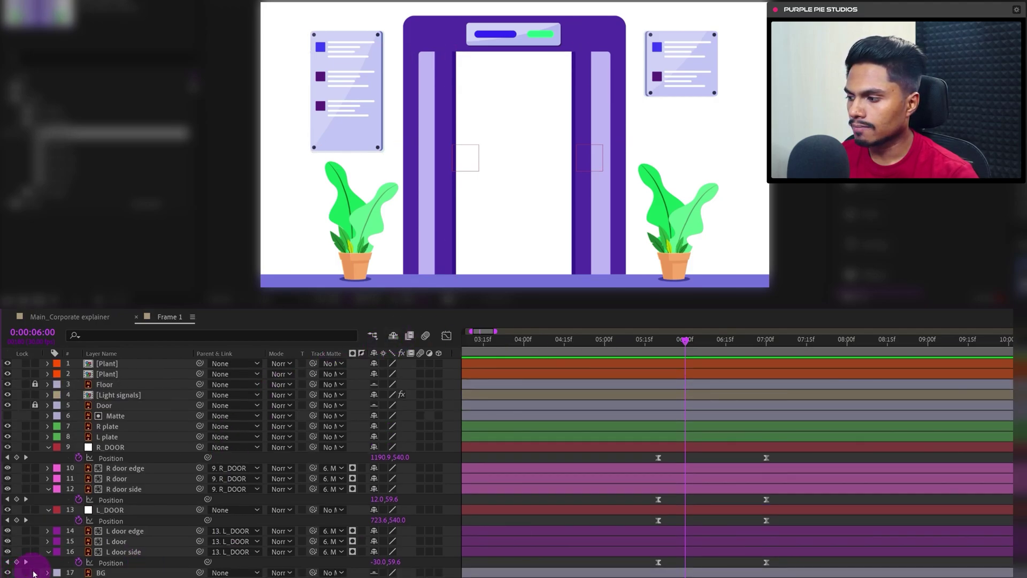
pyautogui.click(107, 573)
pyautogui.moveTo(280, 167)
pyautogui.mouseDown()
pyautogui.moveTo(266, 152)
pyautogui.moveTo(272, 161)
pyautogui.mouseUp()
pyautogui.hotkey('ctrl', 'z')
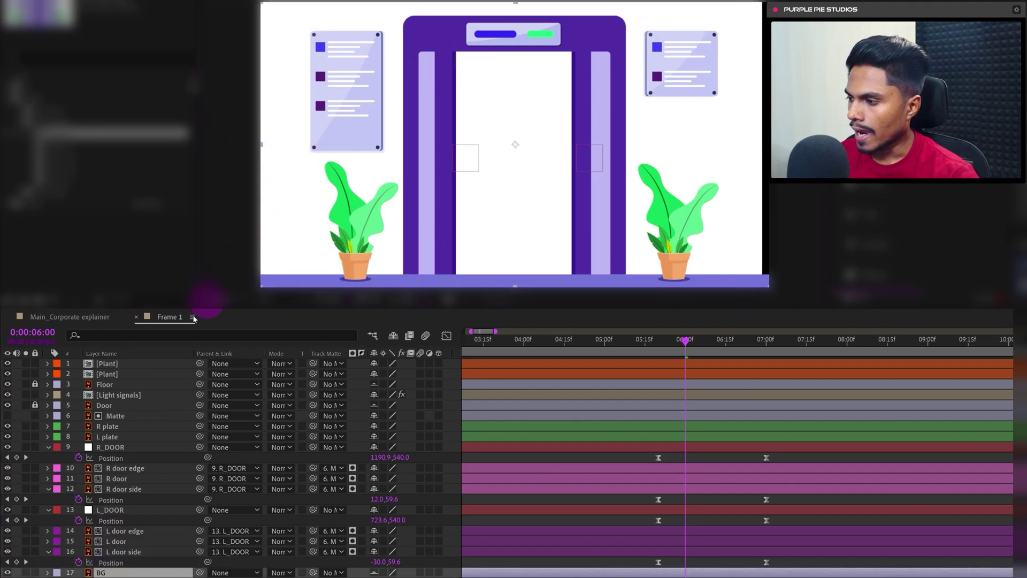
pyautogui.click(101, 417)
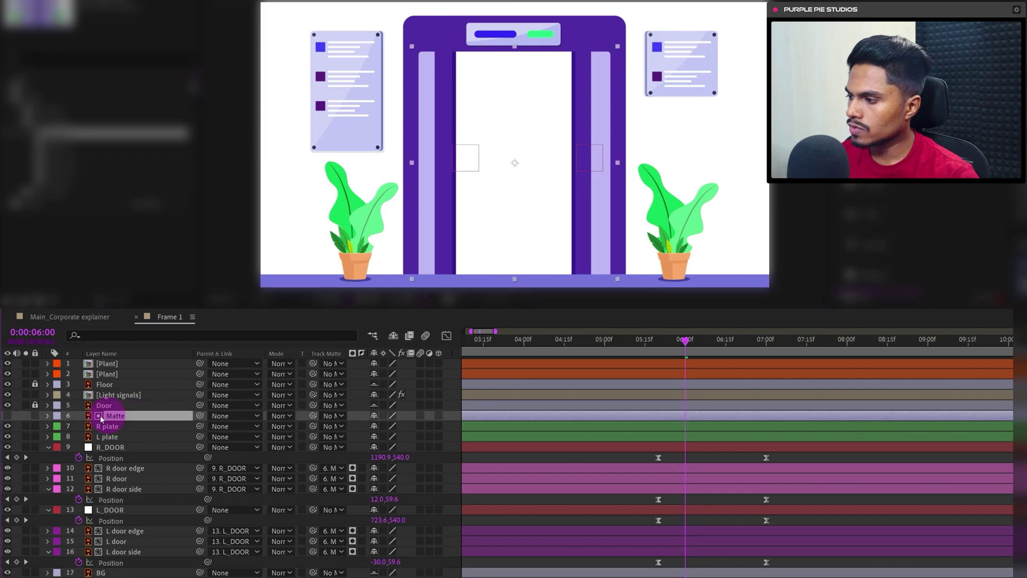
pyautogui.click(7, 416)
# Set the Matte layer as the BG layer's track matte and invert it to cut out the doorway
pyautogui.click(110, 573)
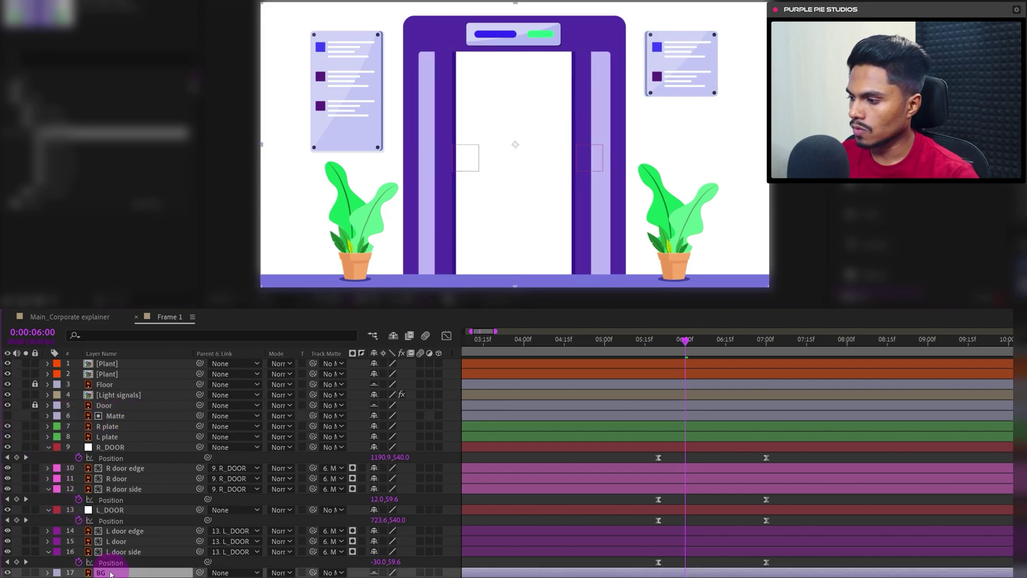
pyautogui.click(310, 572)
pyautogui.moveTo(313, 574); pyautogui.dragTo(118, 418)
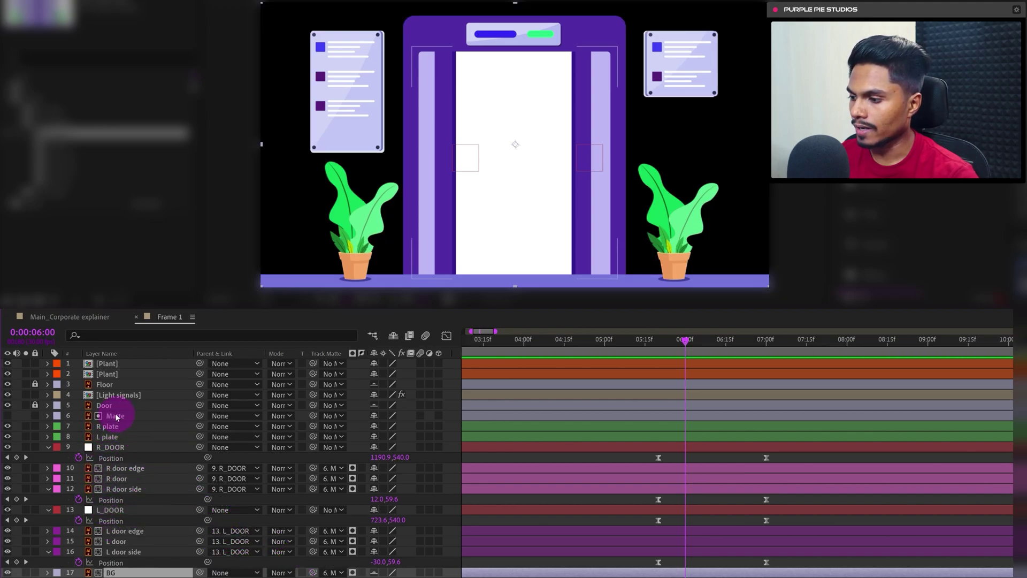
pyautogui.click(361, 573)
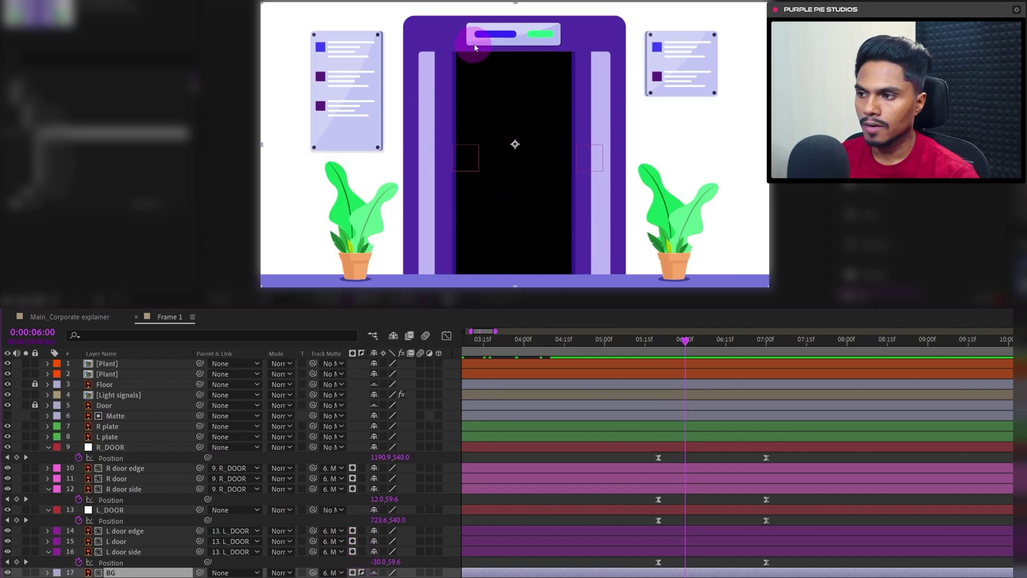
# Add the Frame 2 composition to Main_Corporate explainer beneath the Frame 1 layer
pyautogui.click(70, 317)
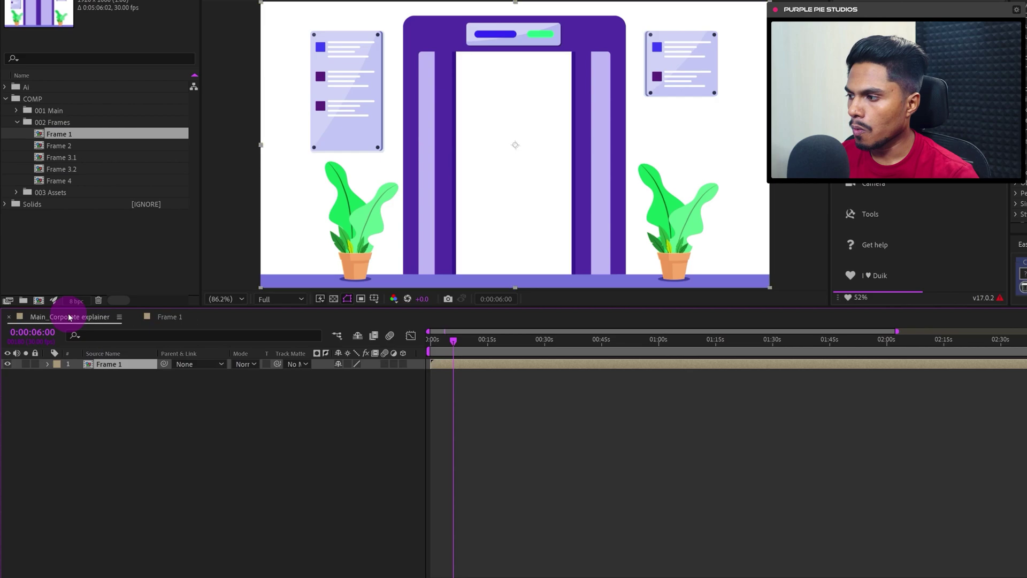
pyautogui.click(239, 428)
pyautogui.moveTo(61, 148); pyautogui.dragTo(67, 395)
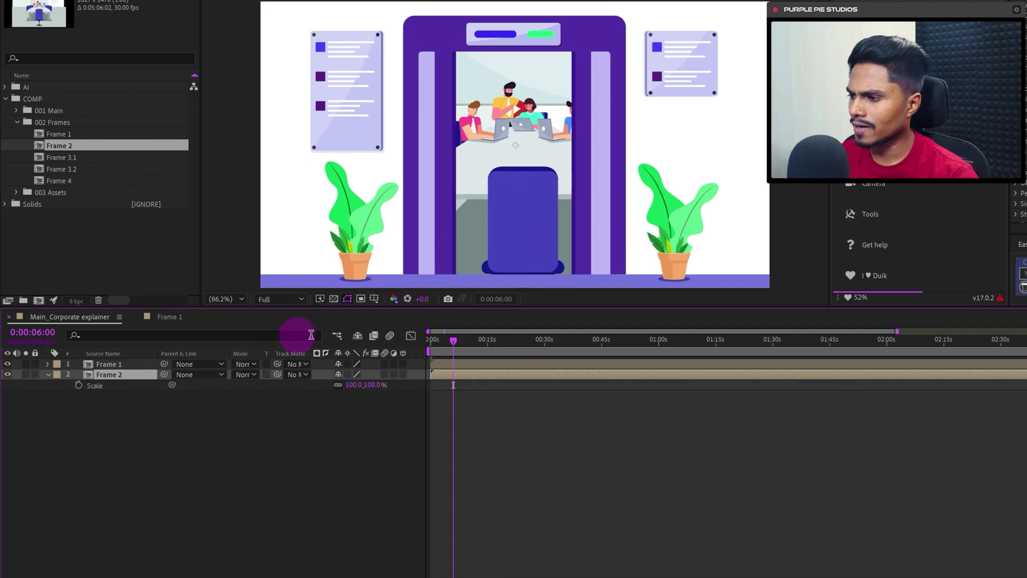
# Scale the Frame 2 layer to 68% and fit it inside the open doorway
pyautogui.press('s')
pyautogui.moveTo(355, 384); pyautogui.dragTo(348, 385)
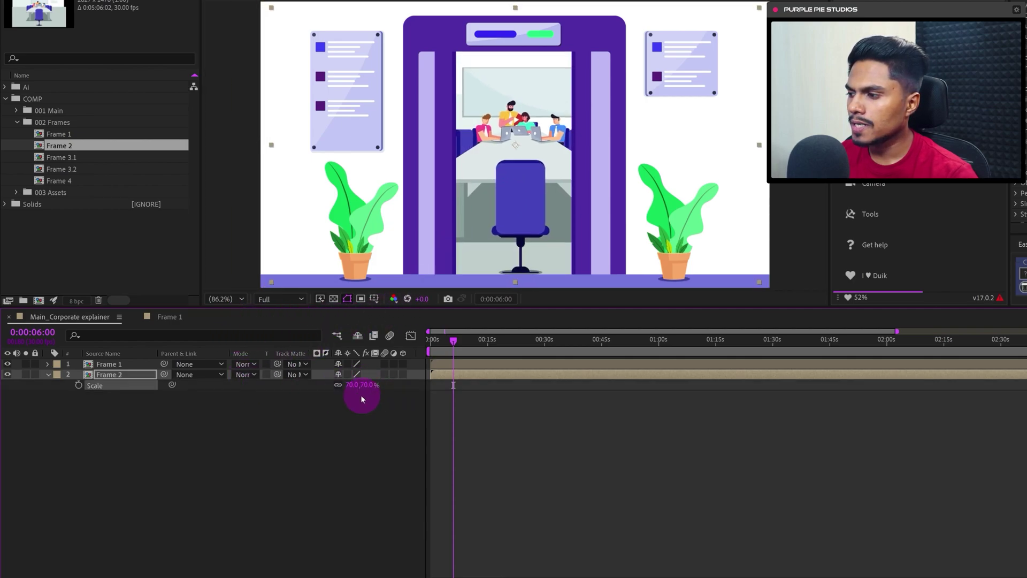
pyautogui.click(141, 373)
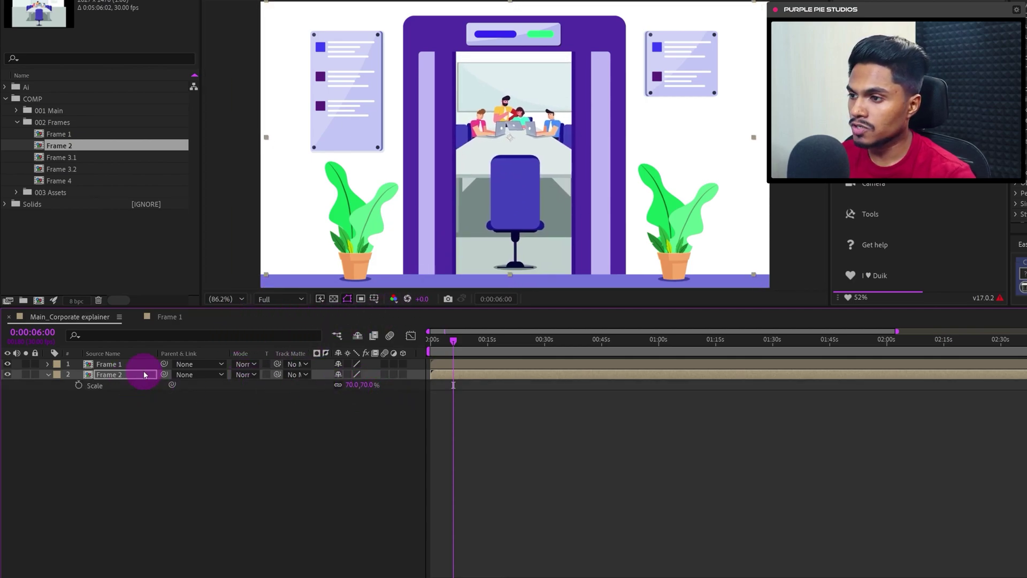
pyautogui.click(344, 385)
pyautogui.write('68')
pyautogui.click(158, 412)
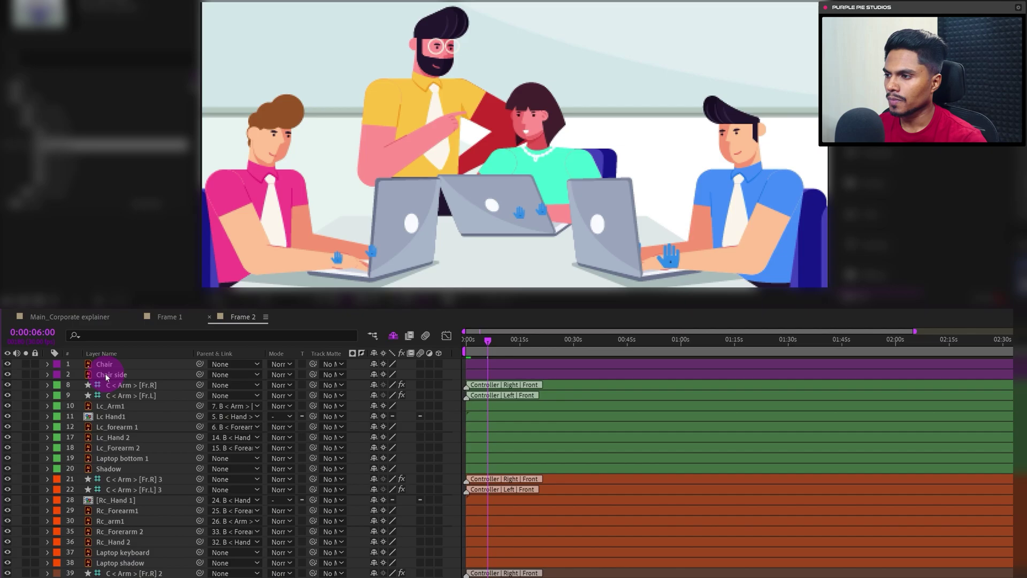
# Examine the rigged layers in the Frame 2 composition and in its nested Main Character composition
pyautogui.click(397, 87)
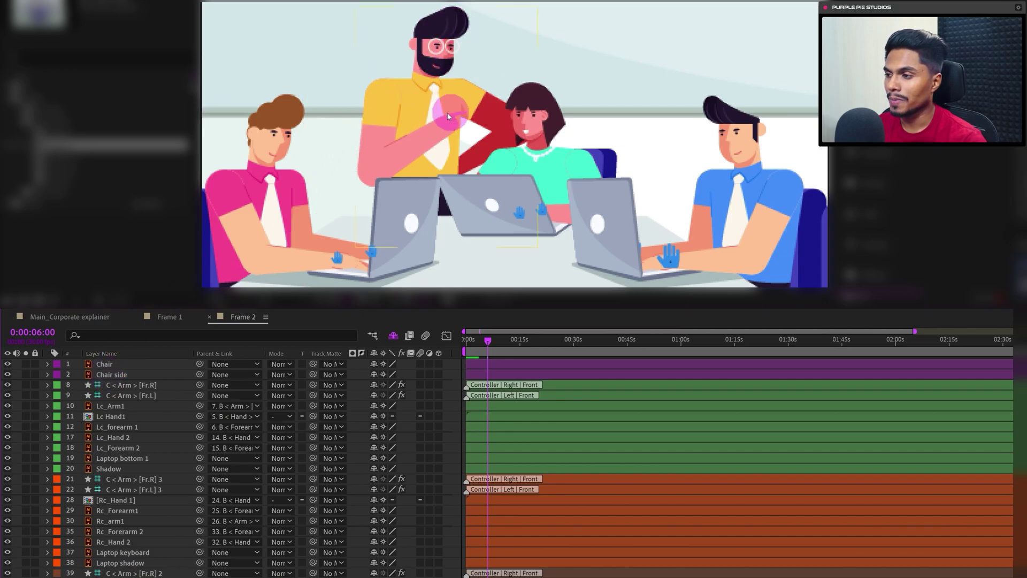
pyautogui.click(974, 448)
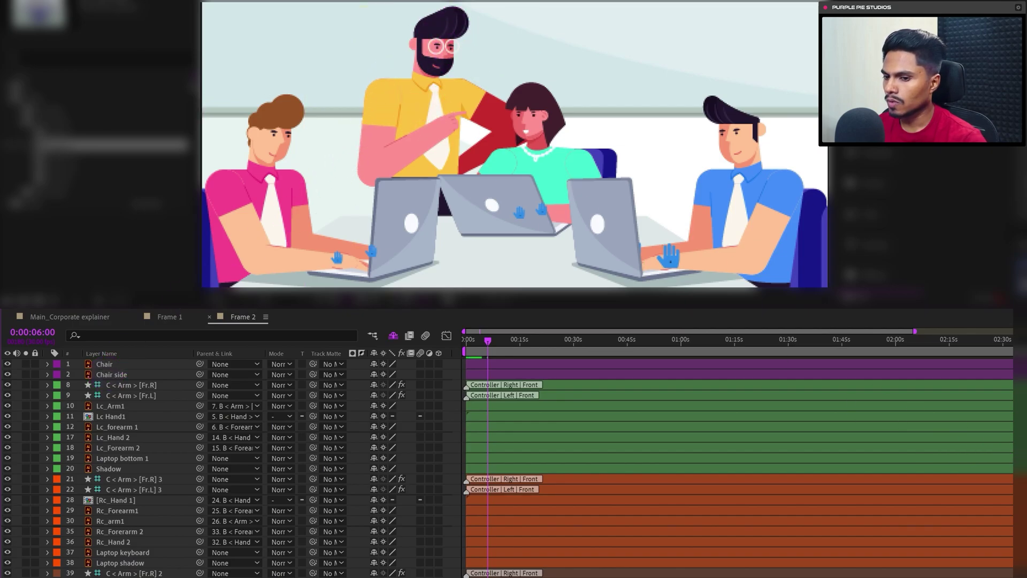
pyautogui.scroll(-6, 738, 465)
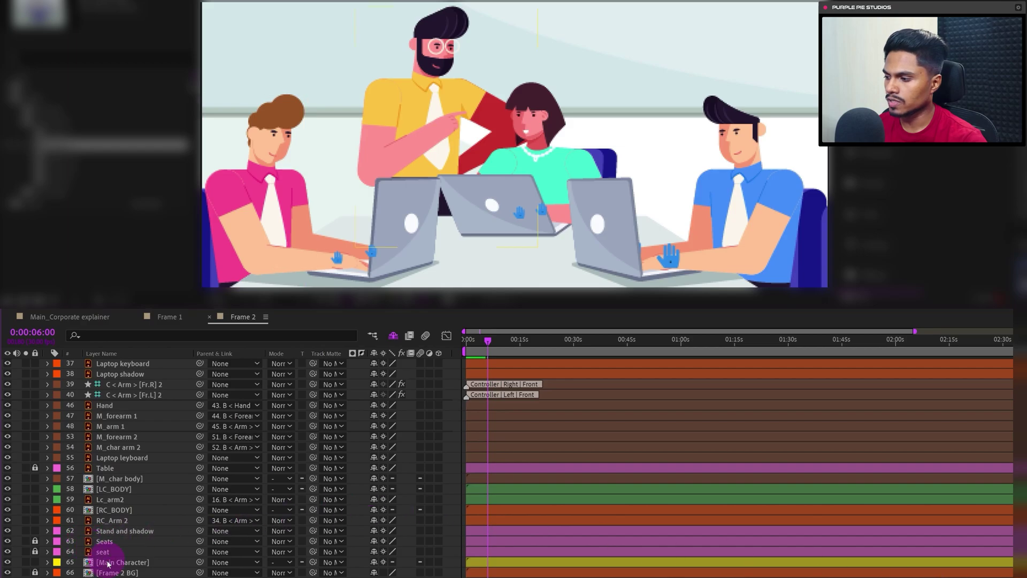
pyautogui.doubleClick(108, 563)
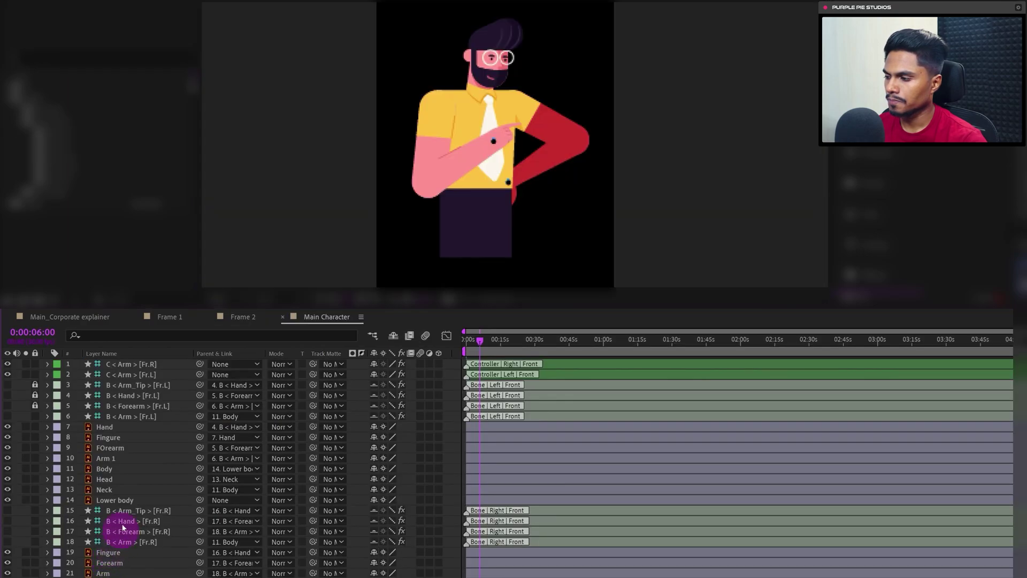
# Find the first door-opening keyframe in Frame 1 and mark 0:00:05:20 on the Frame 2 layer in Main_Corporate explainer
pyautogui.click(165, 318)
pyautogui.click(704, 454)
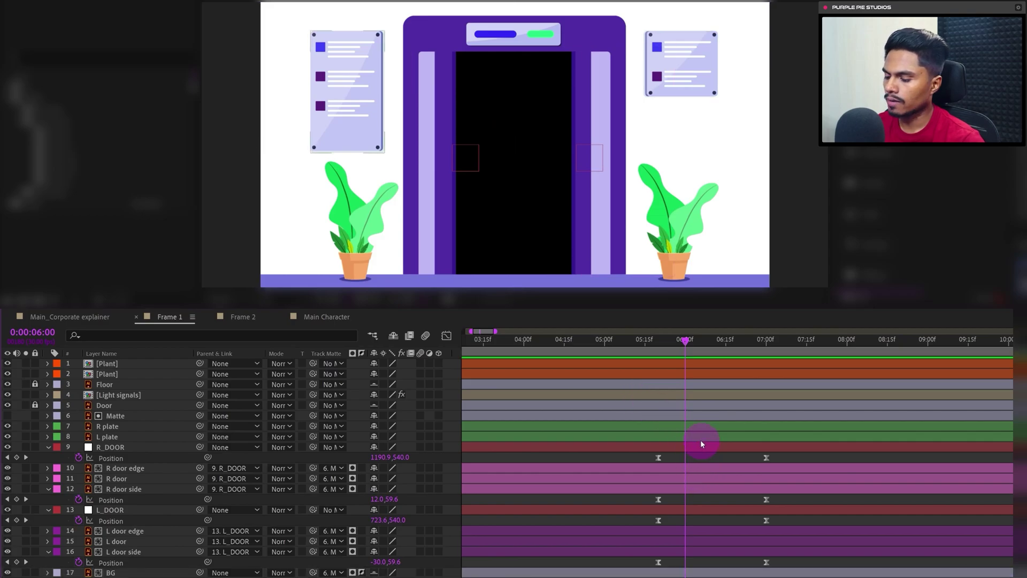
pyautogui.press('j')
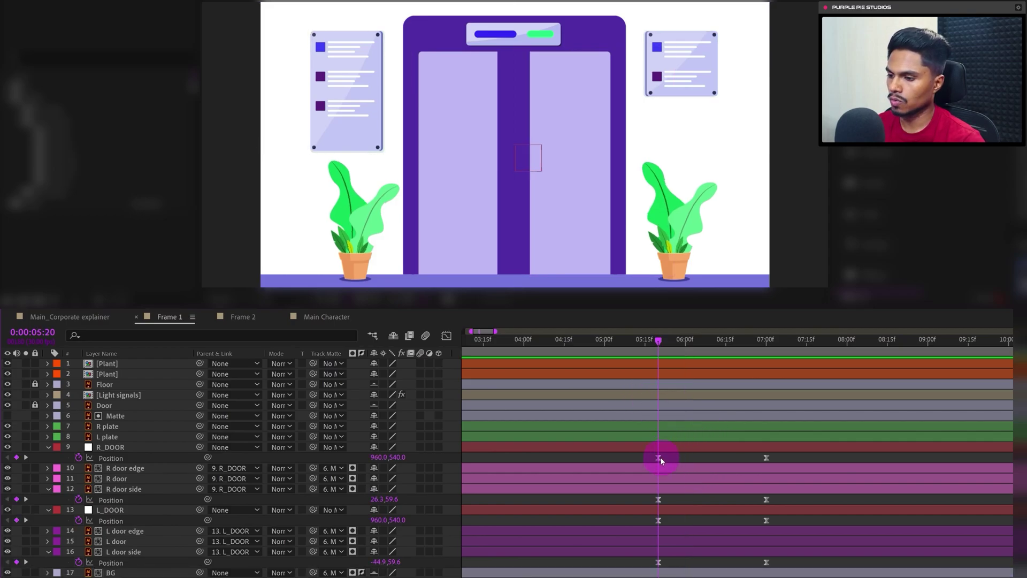
pyautogui.moveTo(657, 341); pyautogui.dragTo(740, 361)
pyautogui.press('j')
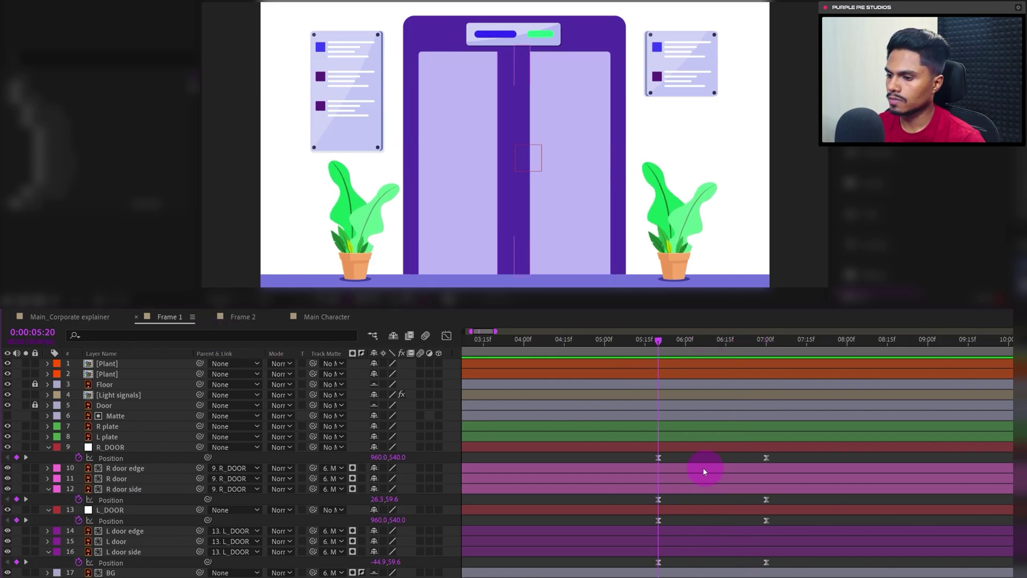
pyautogui.click(83, 318)
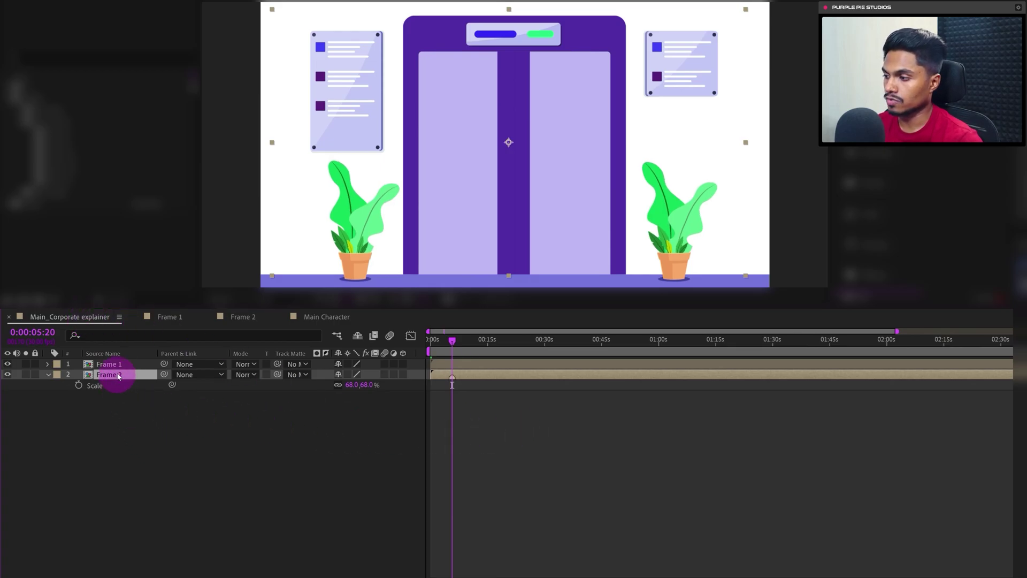
# Find the last door-opening keyframe in Frame 1 and mark 0:00:07:00 on the Frame 2 layer in Main_Corporate explainer
pyautogui.click(169, 317)
pyautogui.press('k')
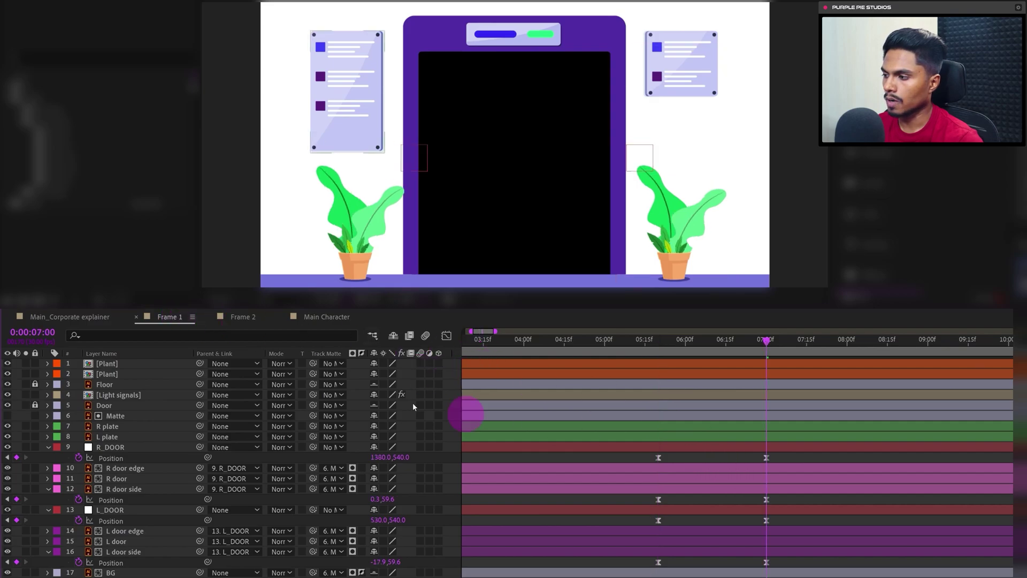
pyautogui.click(81, 317)
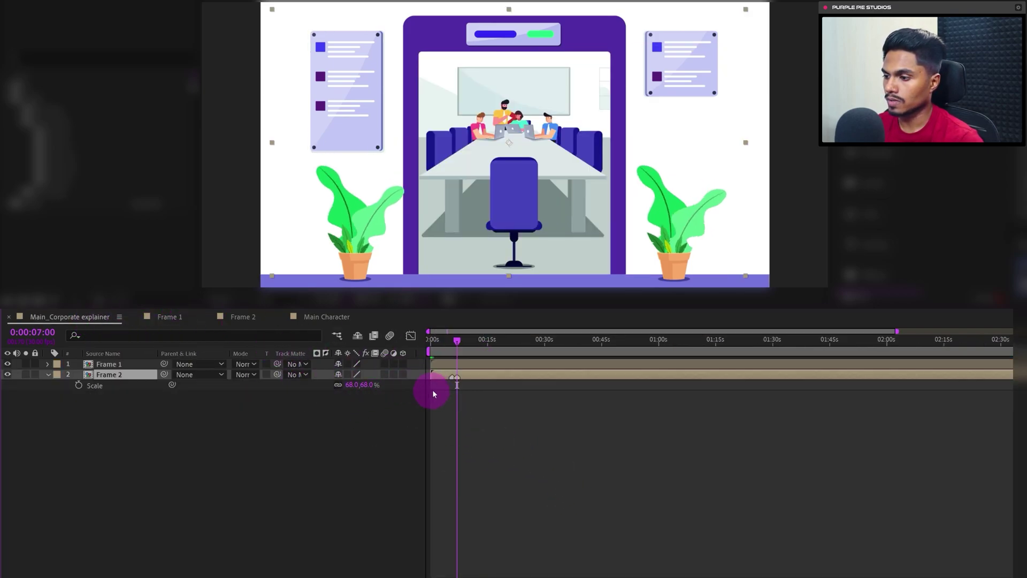
# Step through the door opening from the first marker and set the current time to 0:00:05:27
pyautogui.press('j')
pyautogui.press('=')
pyautogui.press('=')
pyautogui.press('=')
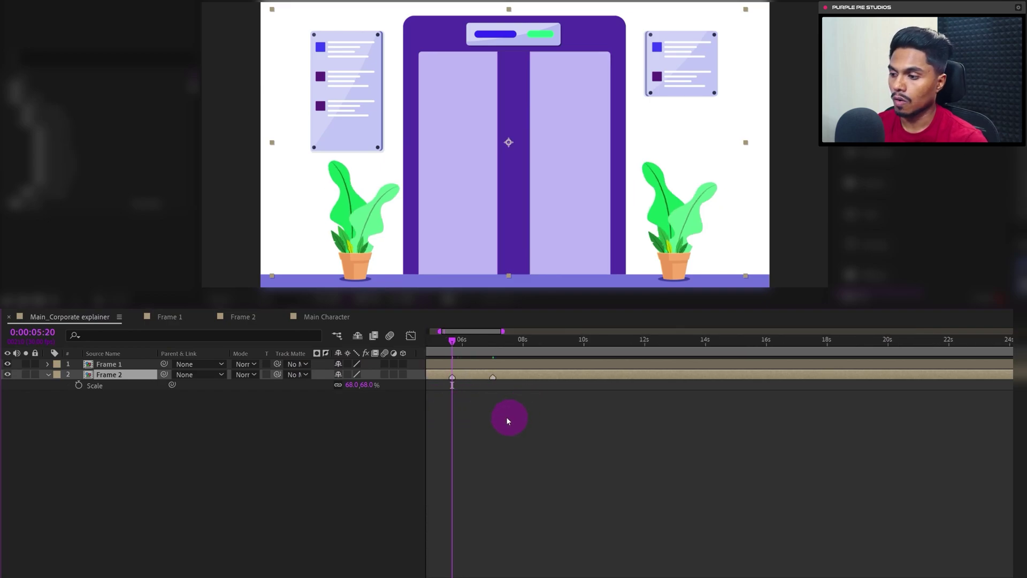
pyautogui.moveTo(442, 341); pyautogui.dragTo(466, 352)
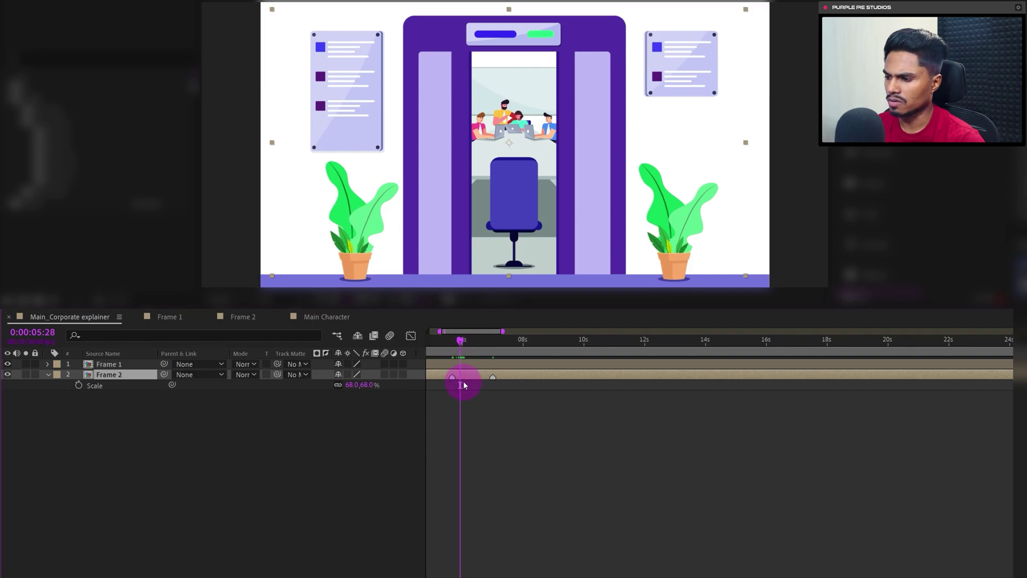
pyautogui.press('pageup')
pyautogui.press('pagedown')
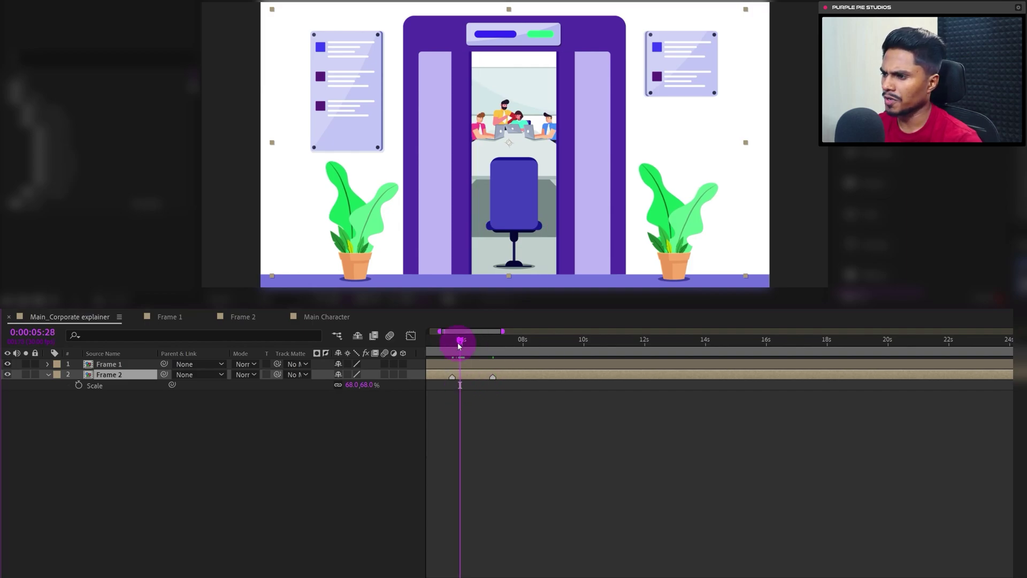
# Open the Main Character composition nested in Frame 2 and hide its shy bone layers
pyautogui.doubleClick(126, 374)
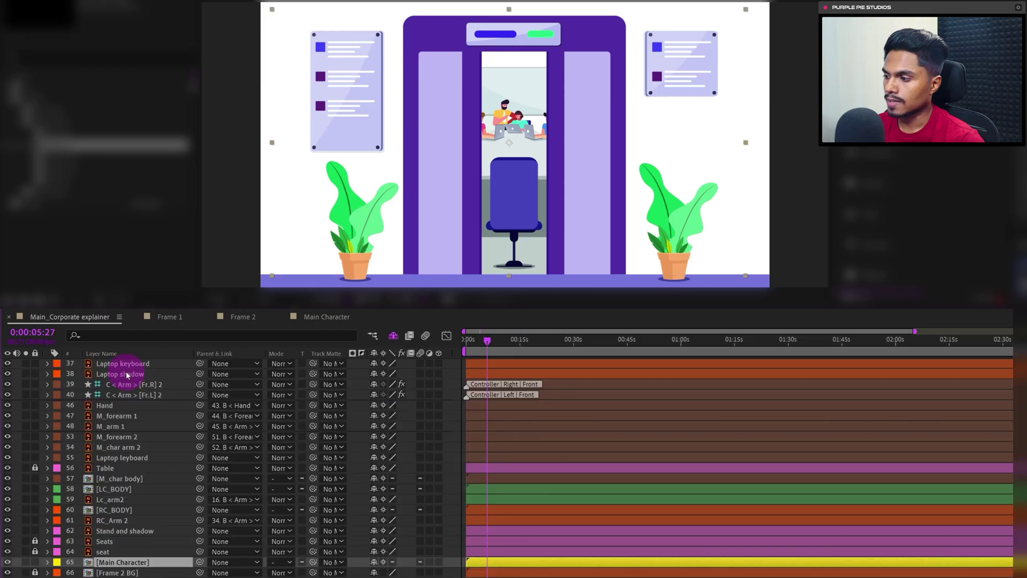
pyautogui.doubleClick(123, 563)
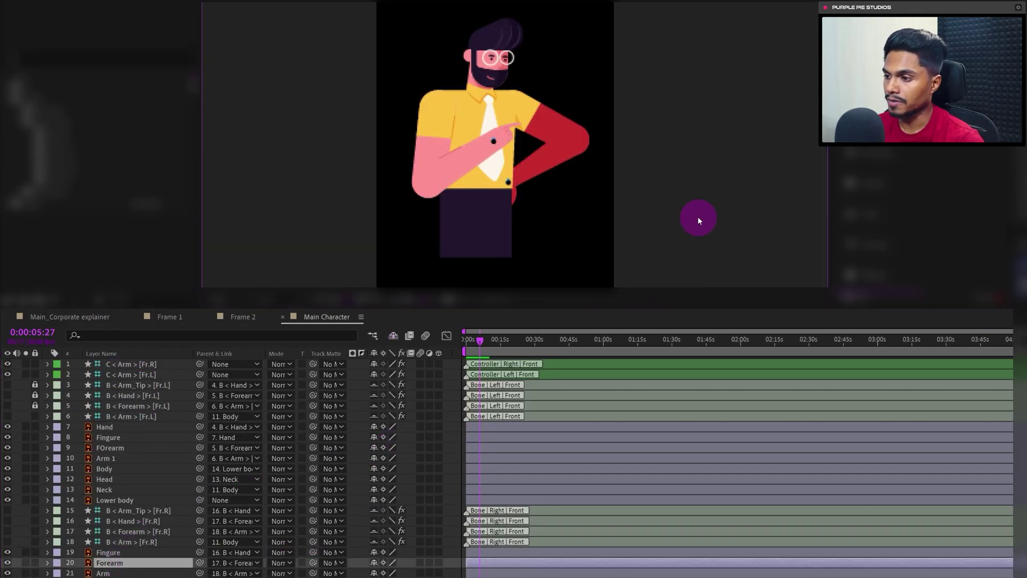
pyautogui.click(698, 216)
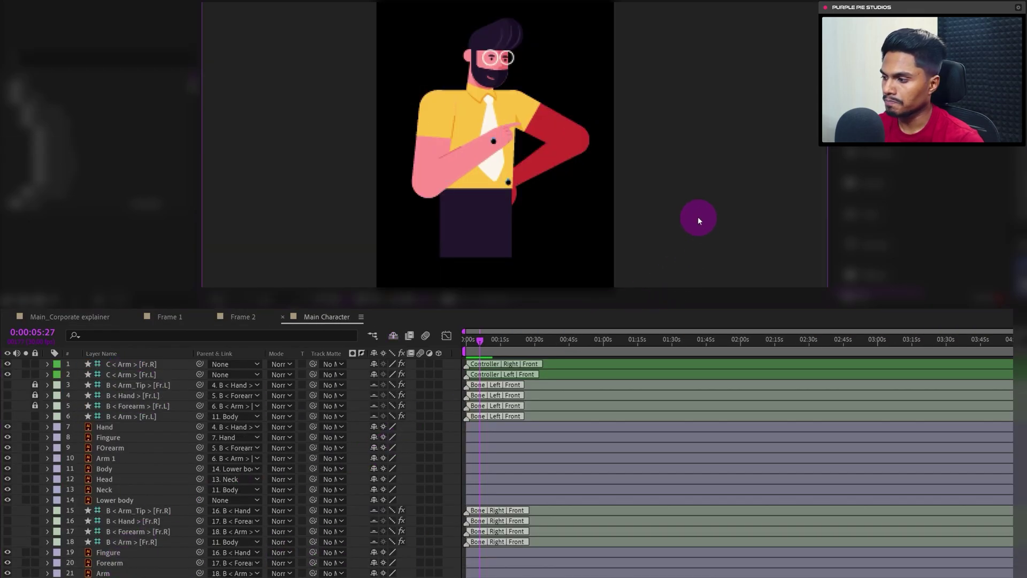
pyautogui.click(393, 336)
pyautogui.click(255, 410)
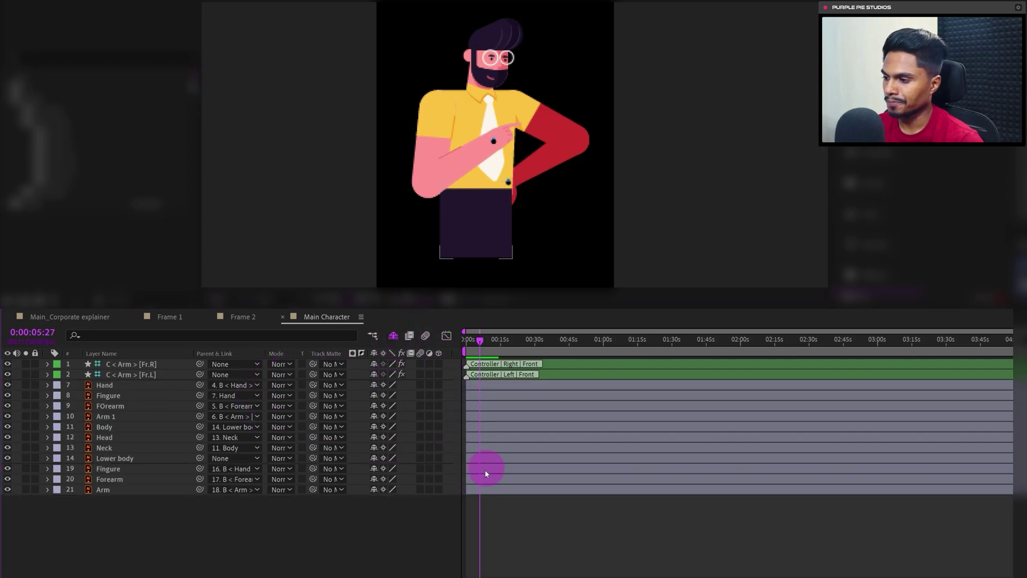
# Add position and rotation keyframes to both arm controllers, C < Arm > [Fr.R] and C < Arm > [Fr.L], at 0:00:05:27
pyautogui.click(493, 140)
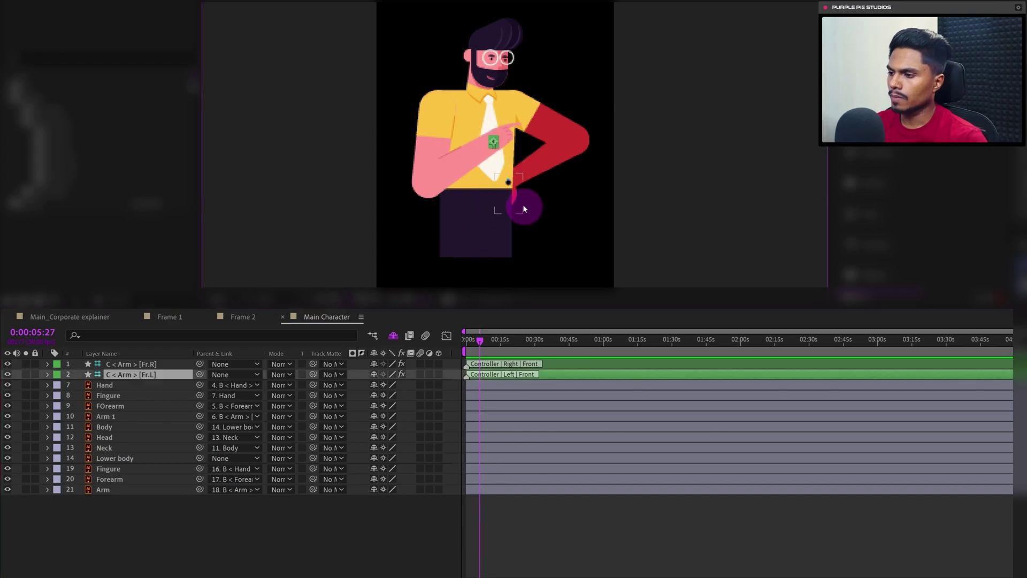
pyautogui.keyDown('shift'); pyautogui.click(508, 183); pyautogui.keyUp('shift')
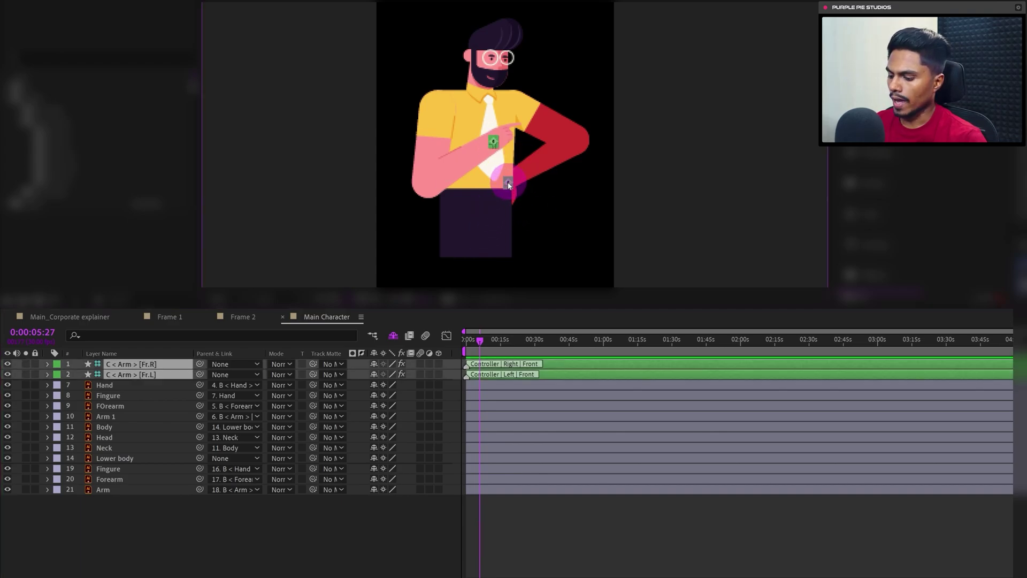
pyautogui.press('p')
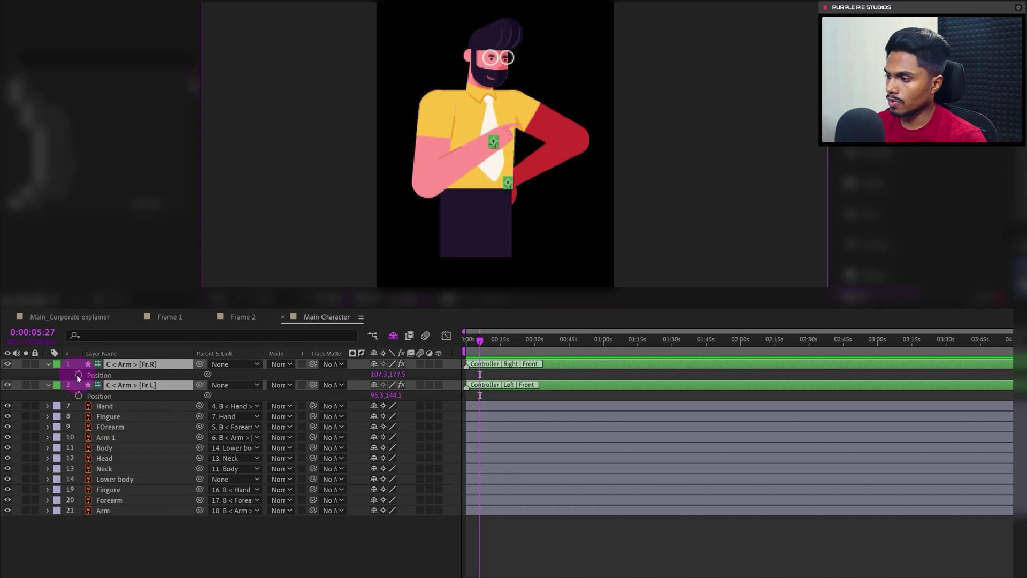
pyautogui.click(77, 374)
pyautogui.press('r')
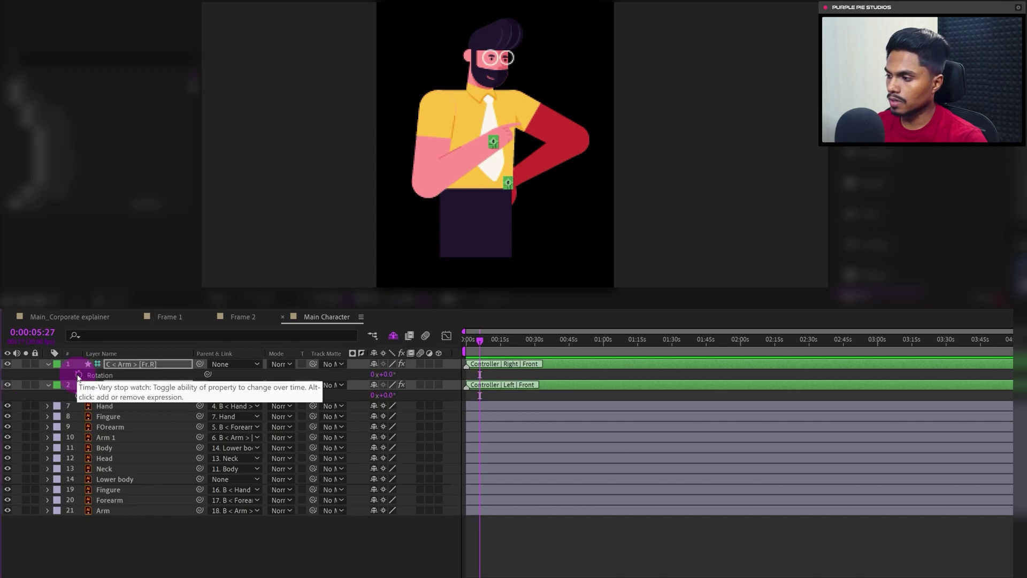
pyautogui.click(77, 374)
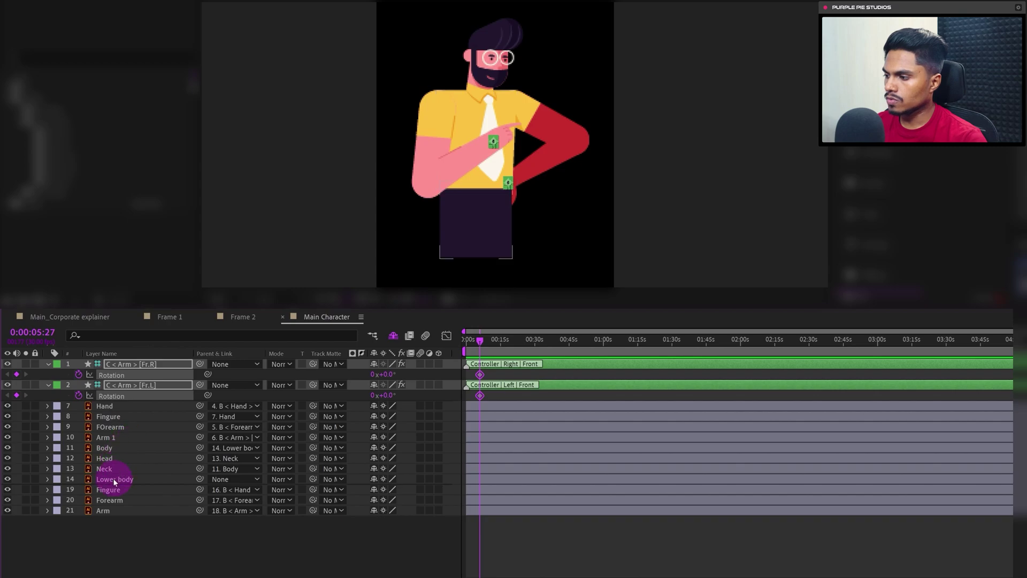
# Add rotation keyframes to the Body and Head layers at 0:00:05:27
pyautogui.click(111, 447)
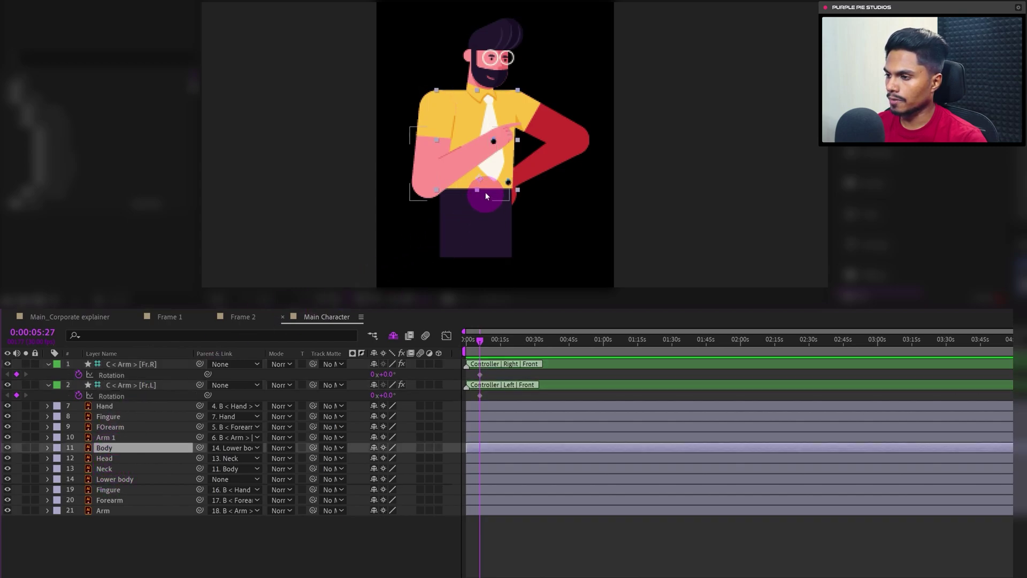
pyautogui.press('r')
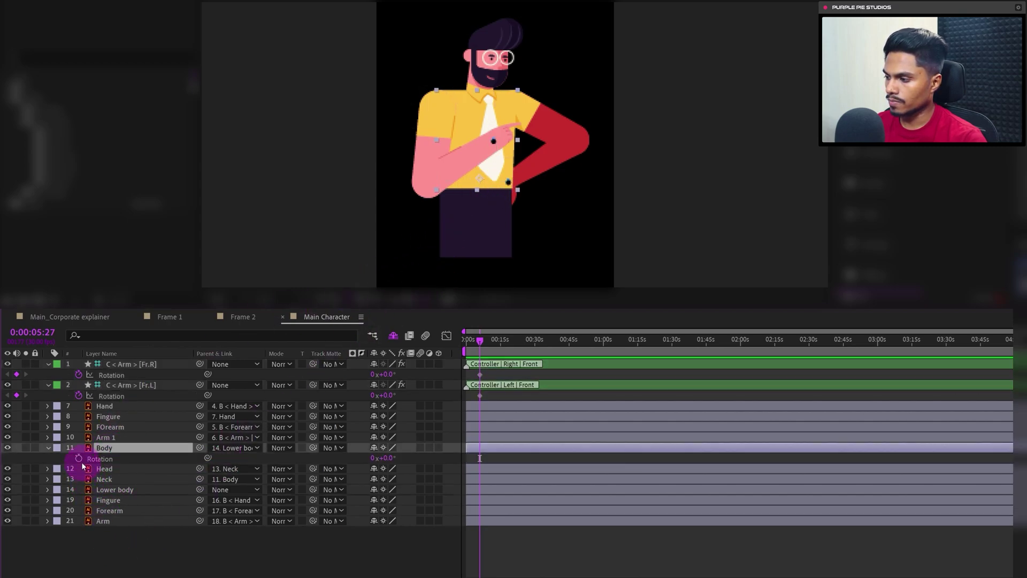
pyautogui.click(79, 458)
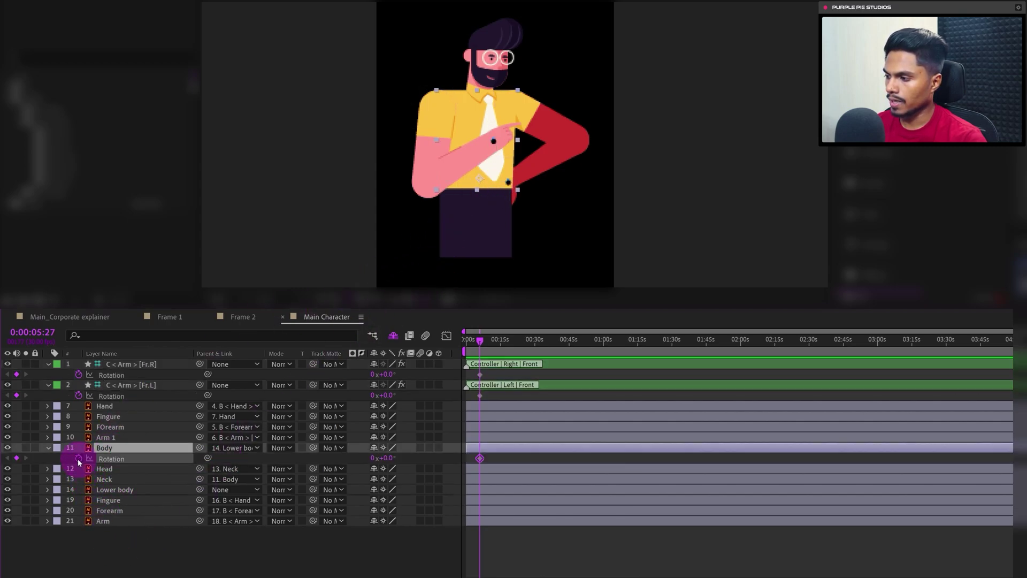
pyautogui.click(106, 468)
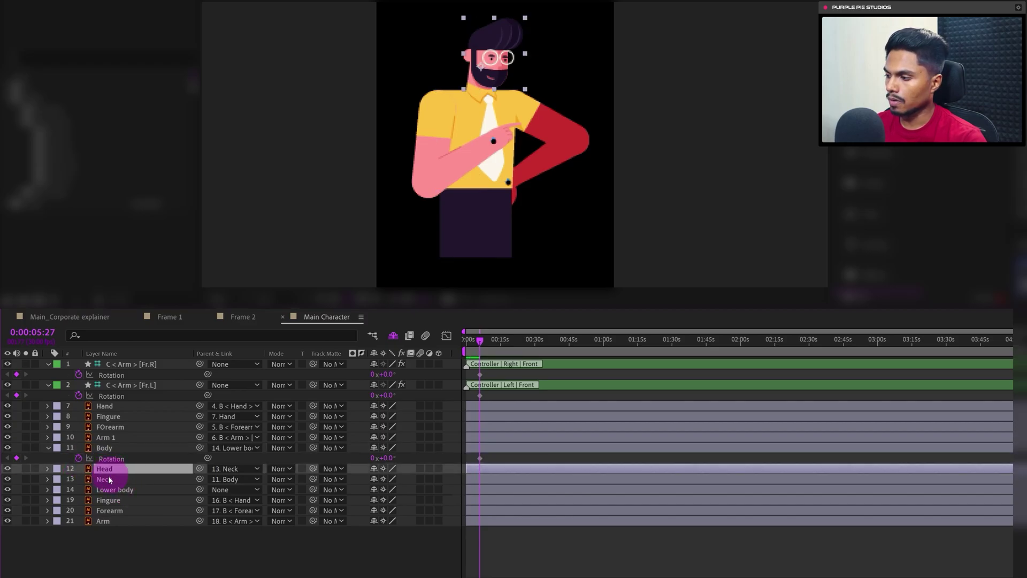
pyautogui.press('r')
pyautogui.click(79, 479)
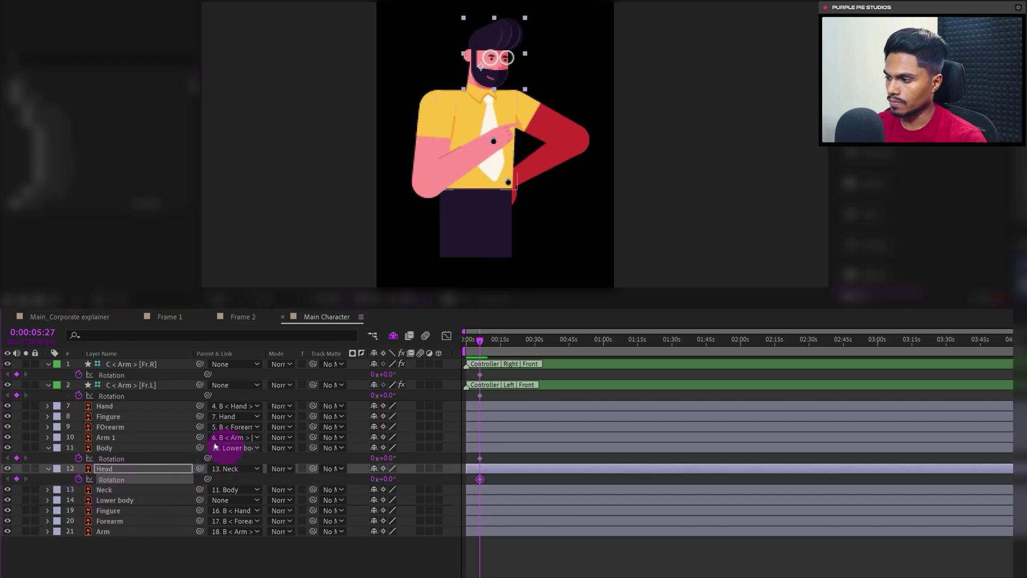
# Advance the current time to 0:00:06:15 and add rotation keyframes for both arm controllers, Body and Head
pyautogui.click(46, 339)
pyautogui.write('+18')
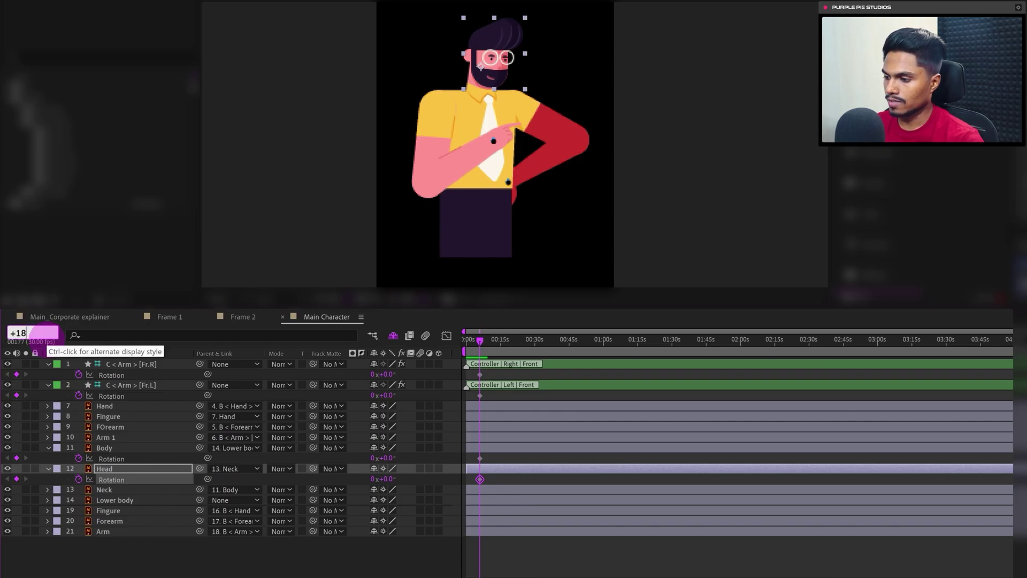
pyautogui.press('Return')
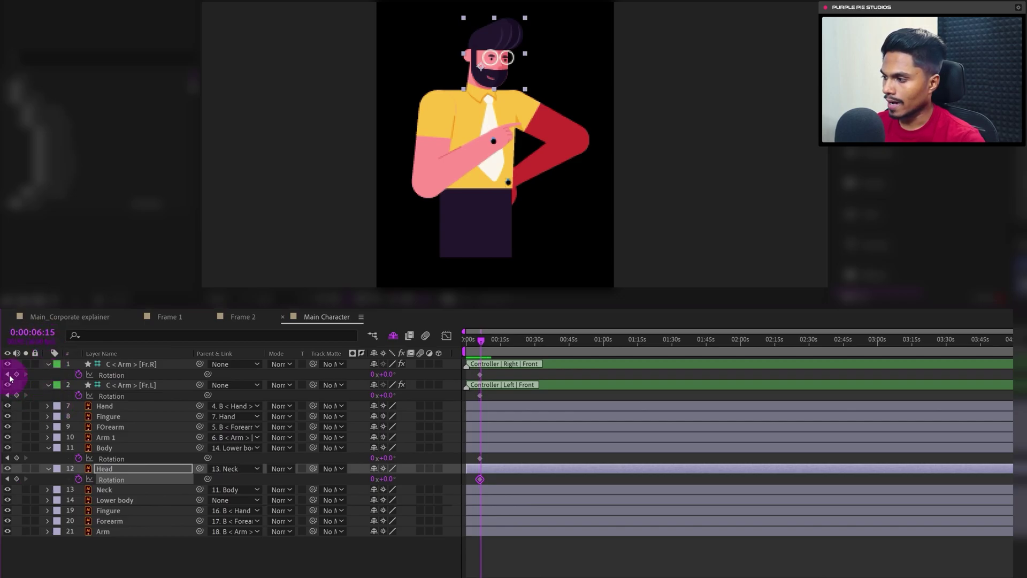
pyautogui.moveTo(16, 375); pyautogui.dragTo(16, 488)
pyautogui.press('=')
pyautogui.press('=')
pyautogui.press('=')
pyautogui.press('=')
pyautogui.press('=')
pyautogui.moveTo(617, 432); pyautogui.dragTo(856, 442)
pyautogui.press('=')
pyautogui.moveTo(732, 438); pyautogui.dragTo(743, 439)
# Reveal all keyframed properties and add position keyframes for both arm controllers at 0:00:06:15
pyautogui.press('u')
pyautogui.click(777, 513)
pyautogui.press('u')
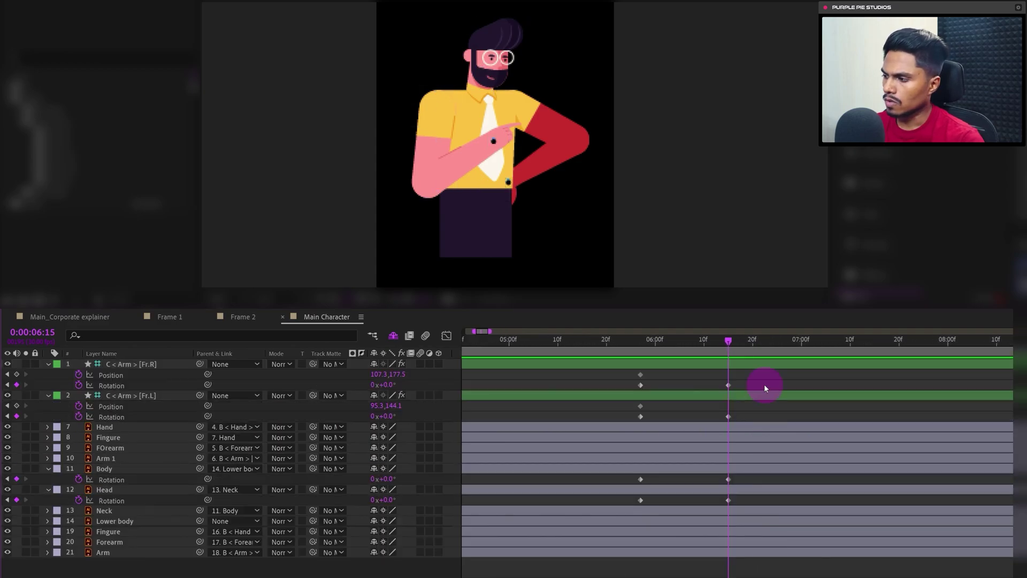
pyautogui.click(16, 374)
pyautogui.click(16, 405)
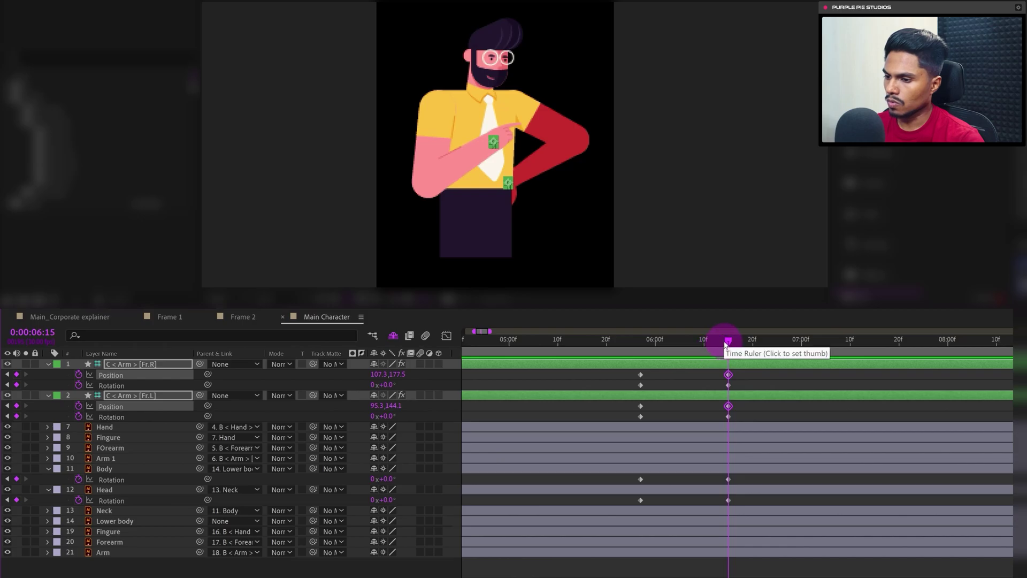
# At 0:00:05:27, lower the right arm controller to about 111, 237 and the left one to about 57, 240, rotating the left to 116°
pyautogui.moveTo(723, 348); pyautogui.dragTo(639, 357)
pyautogui.click(646, 366)
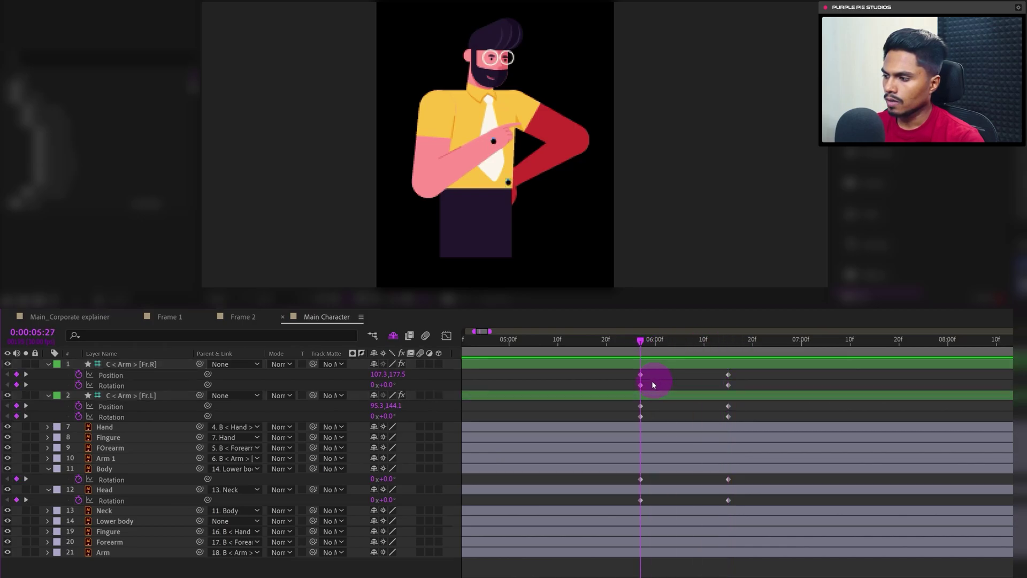
pyautogui.moveTo(508, 183); pyautogui.dragTo(507, 256)
pyautogui.moveTo(492, 142); pyautogui.dragTo(447, 260)
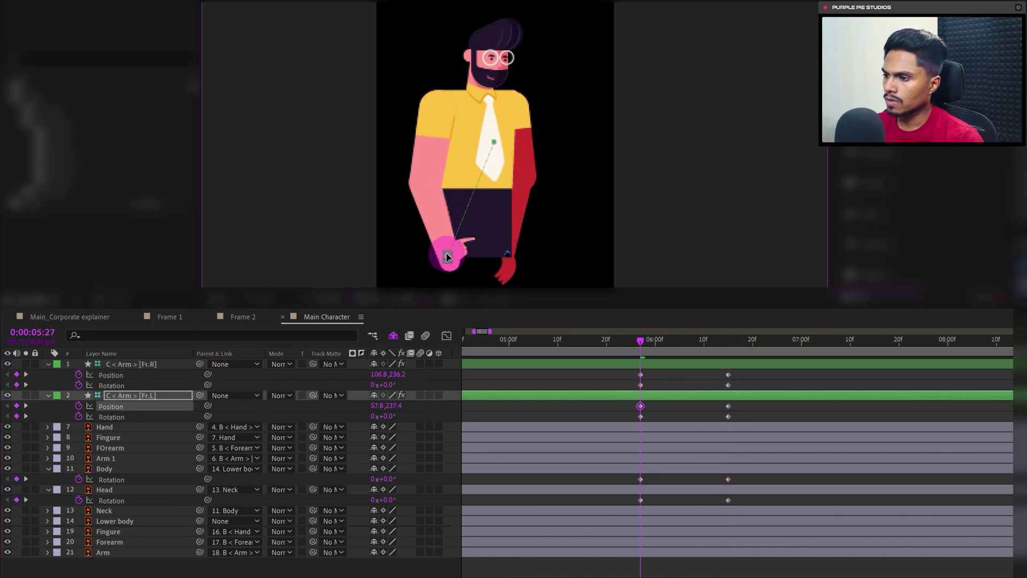
pyautogui.moveTo(376, 415); pyautogui.dragTo(447, 409)
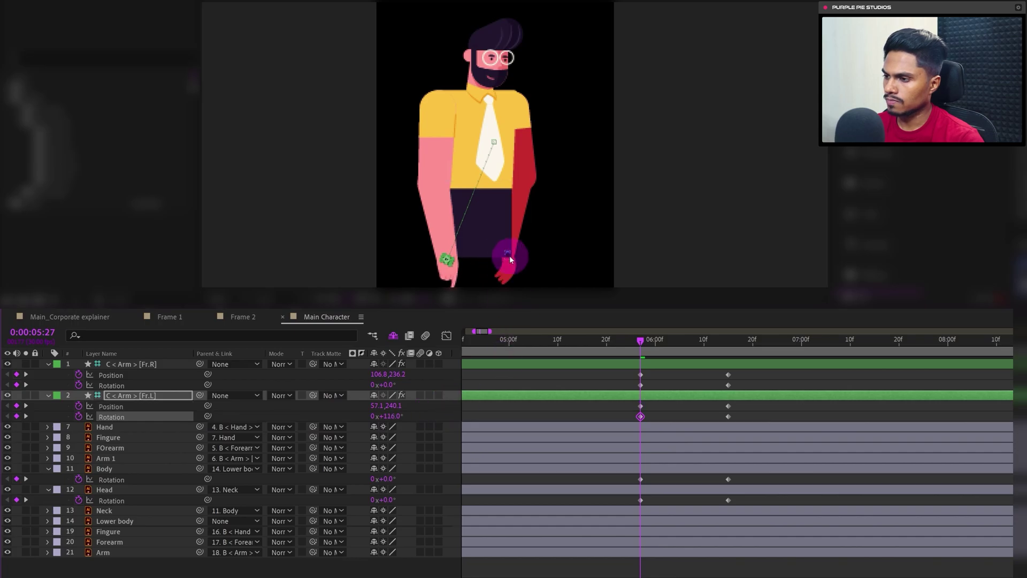
pyautogui.moveTo(507, 254); pyautogui.dragTo(513, 256)
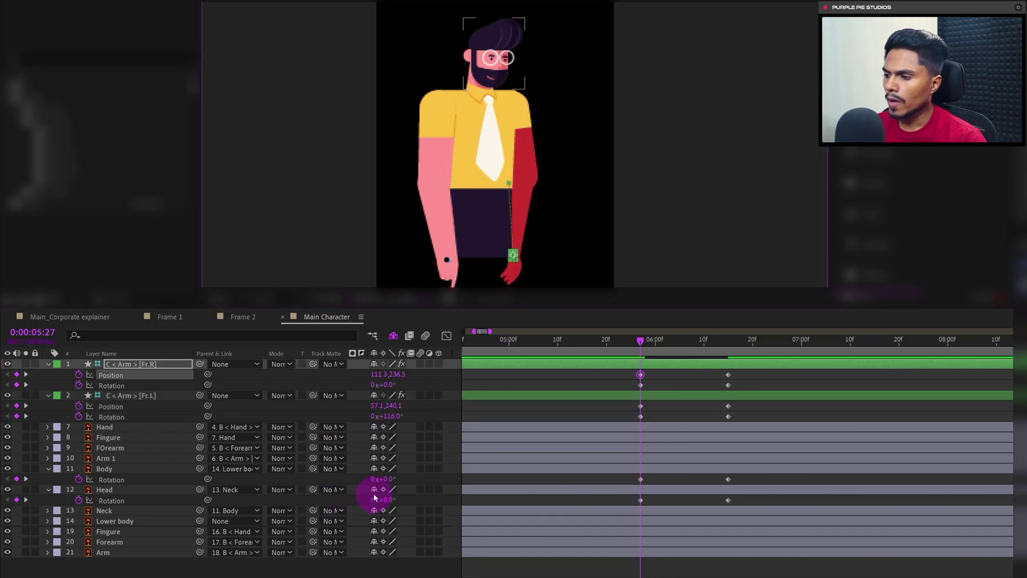
# Set the Body layer's rotation to 4° at 0:00:05:27
pyautogui.moveTo(387, 480); pyautogui.dragTo(389, 477)
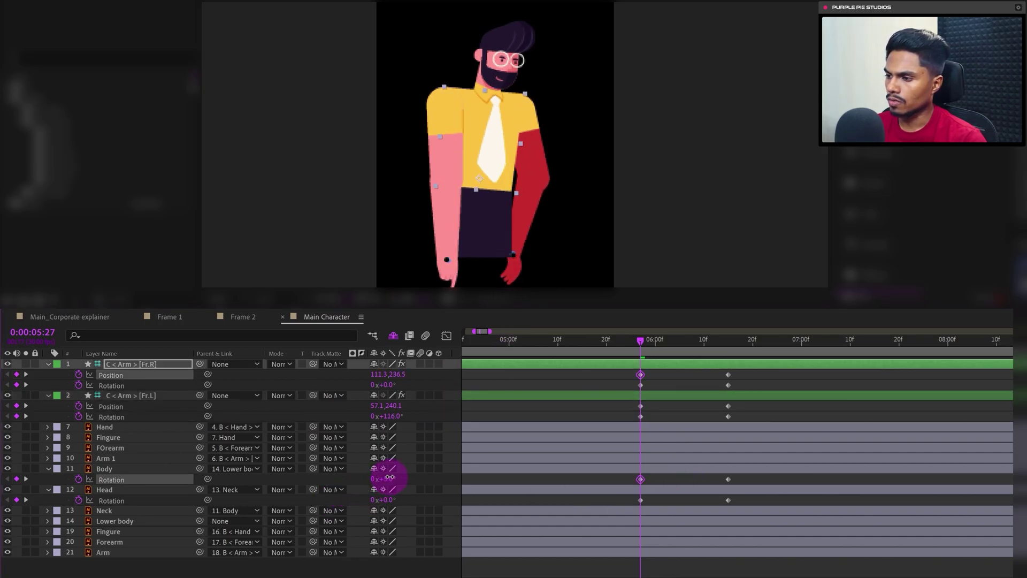
pyautogui.click(390, 479)
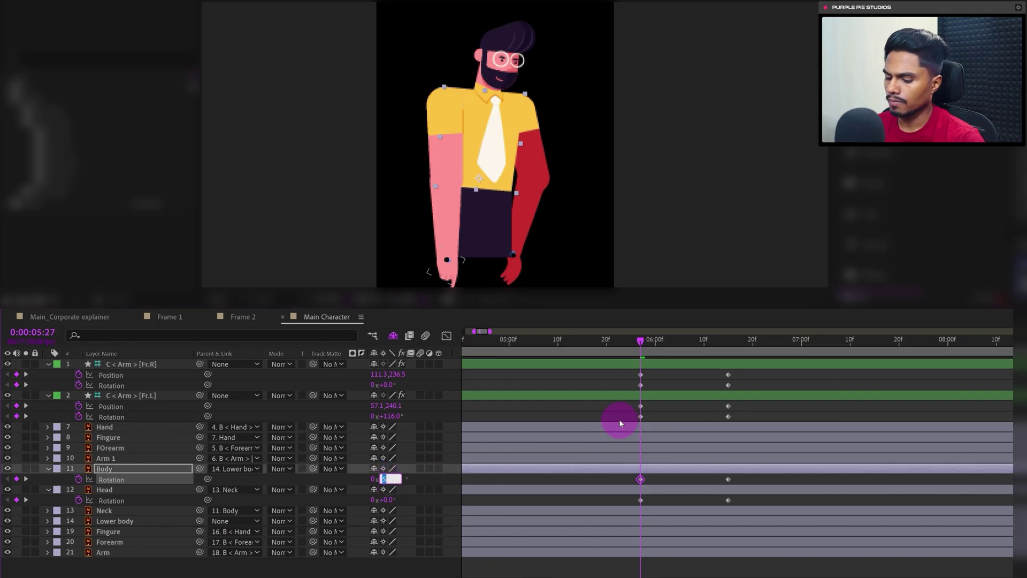
pyautogui.write('4')
pyautogui.press('Return')
# Adjust the left arm controller's position to about 52, 237 at 0:00:05:27 to suit the tilted body
pyautogui.click(448, 259)
pyautogui.press('Up')
pyautogui.press('Up')
pyautogui.press('Up')
pyautogui.press('Up')
pyautogui.press('Up')
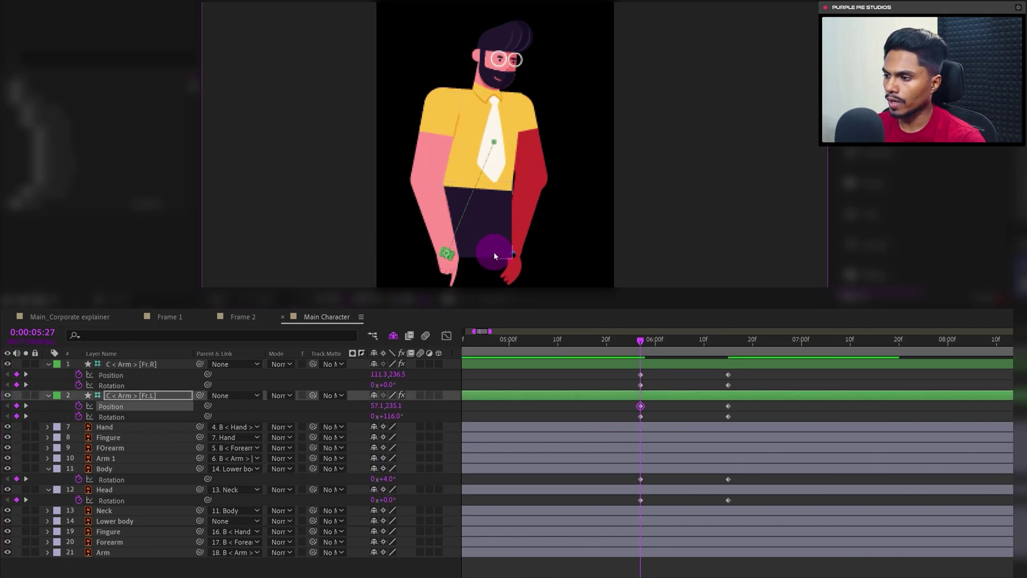
pyautogui.press('Left')
pyautogui.press('Left')
pyautogui.press('Left')
pyautogui.moveTo(495, 256); pyautogui.dragTo(493, 254)
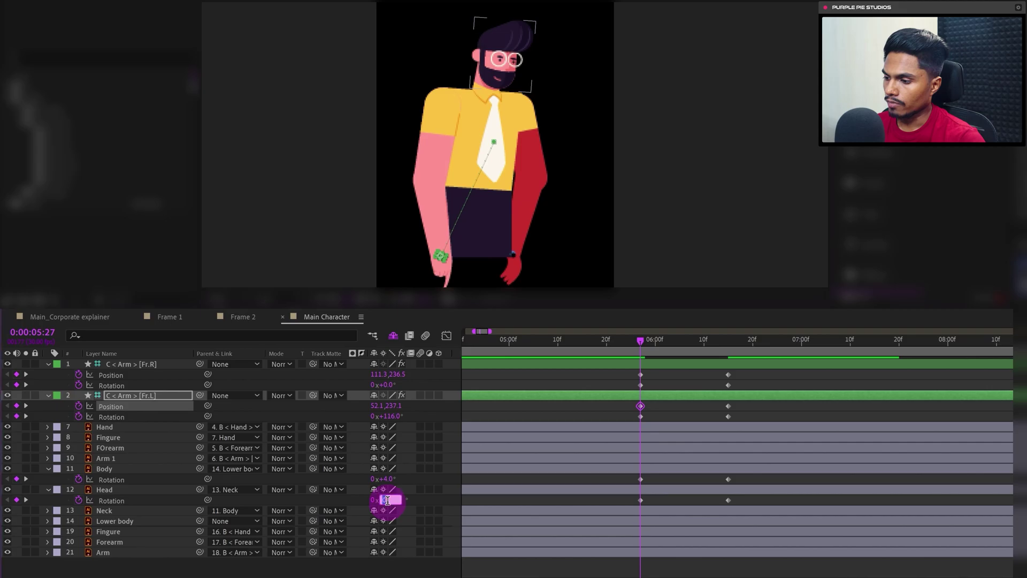
# Set the Head layer's rotation to 5° at 0:00:05:27
pyautogui.click(389, 500)
pyautogui.click(514, 254)
pyautogui.click(769, 379)
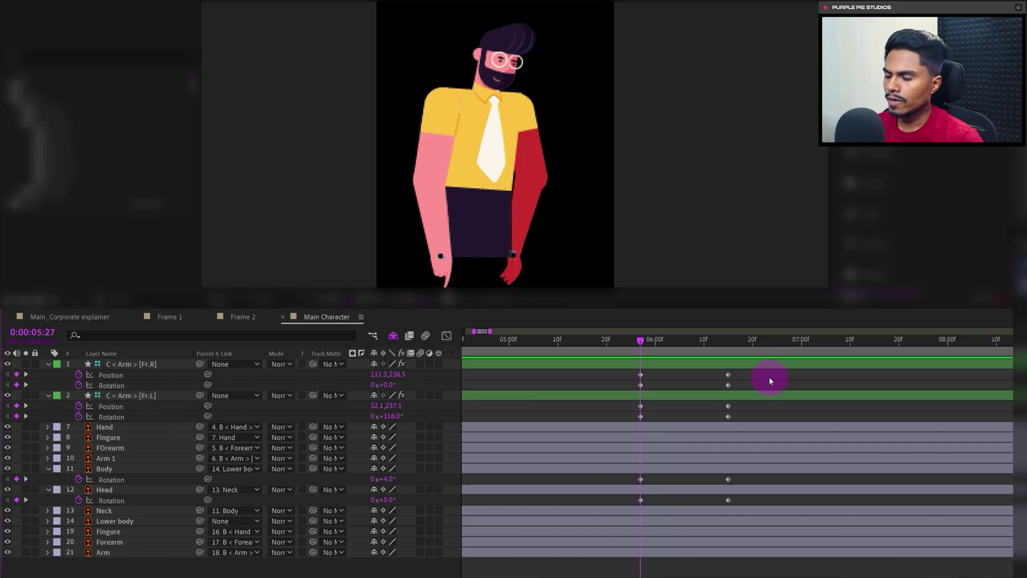
# Parent the right arm controller, C < Arm > [Fr.R], to the Body layer
pyautogui.click(131, 364)
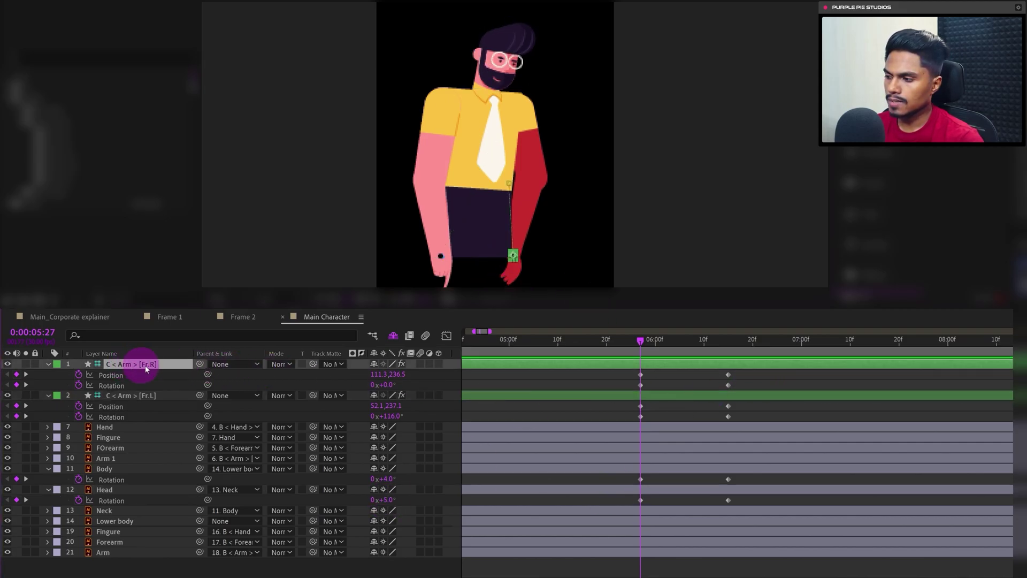
pyautogui.click(193, 378)
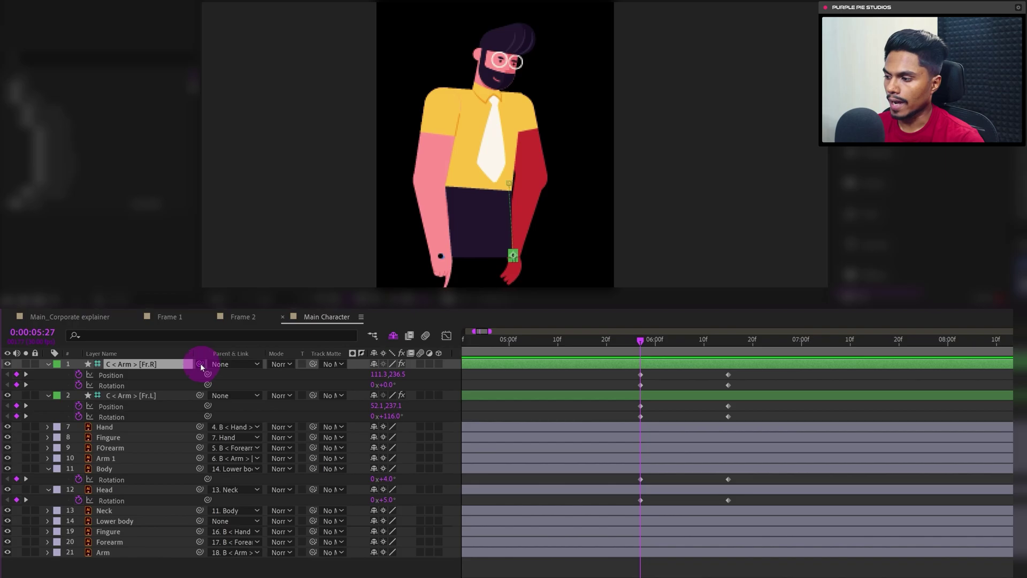
pyautogui.moveTo(200, 366); pyautogui.dragTo(131, 475)
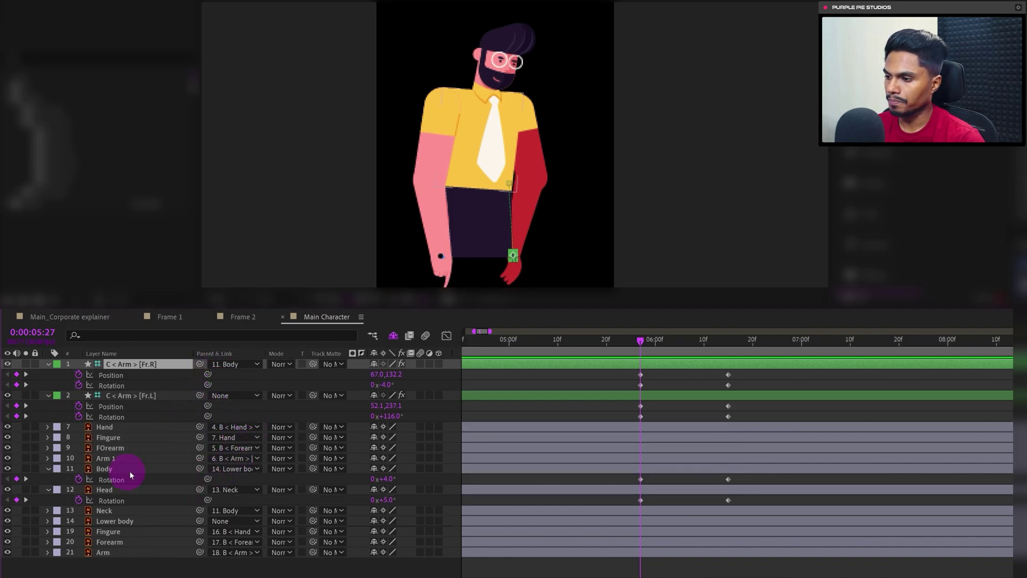
pyautogui.click(749, 381)
# Keyframe both arm controllers' position and rotation and the Body and Head rotation at 0:00:06:27, and return to 0:00:06:15
pyautogui.press('k')
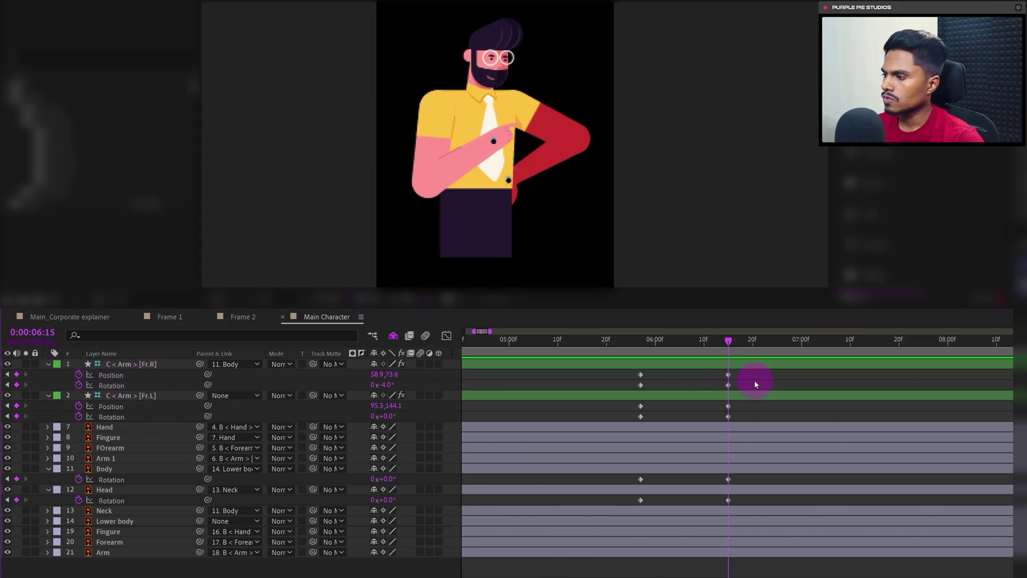
pyautogui.click(54, 337)
pyautogui.write('+')
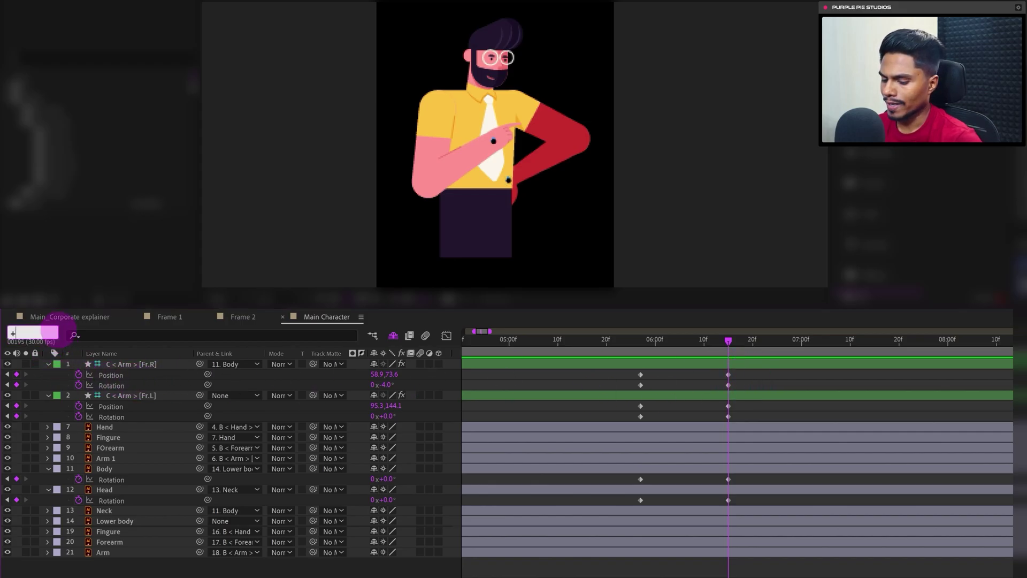
pyautogui.write('12')
pyautogui.press('Return')
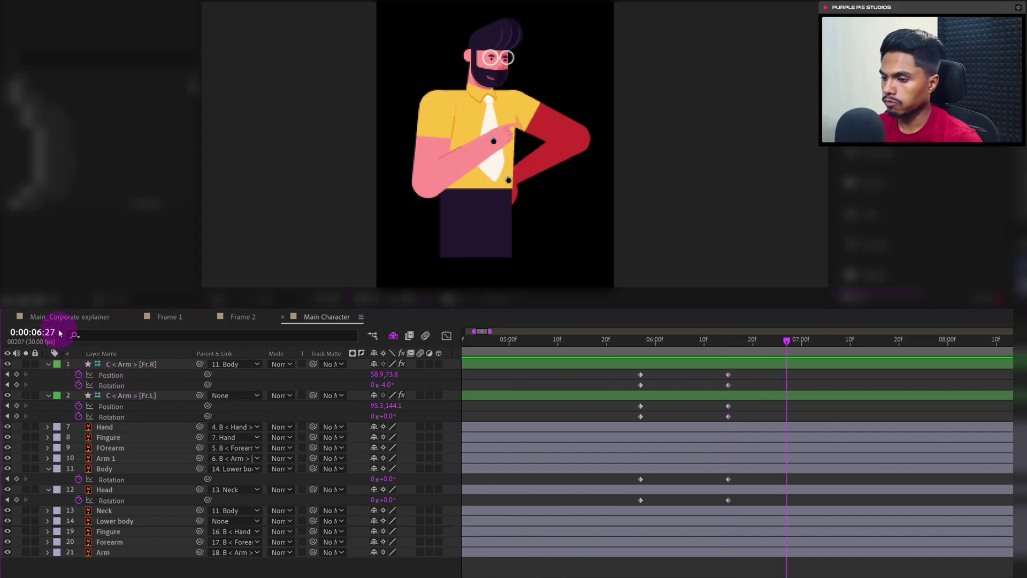
pyautogui.click(17, 374)
pyautogui.click(16, 385)
pyautogui.click(17, 405)
pyautogui.click(16, 416)
pyautogui.click(16, 479)
pyautogui.click(17, 500)
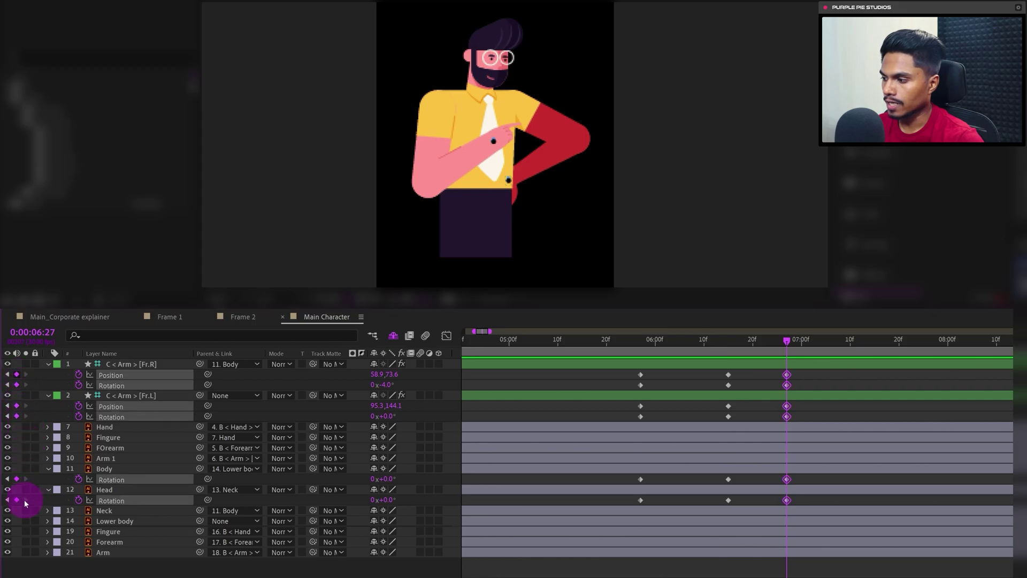
pyautogui.click(846, 376)
pyautogui.press('j')
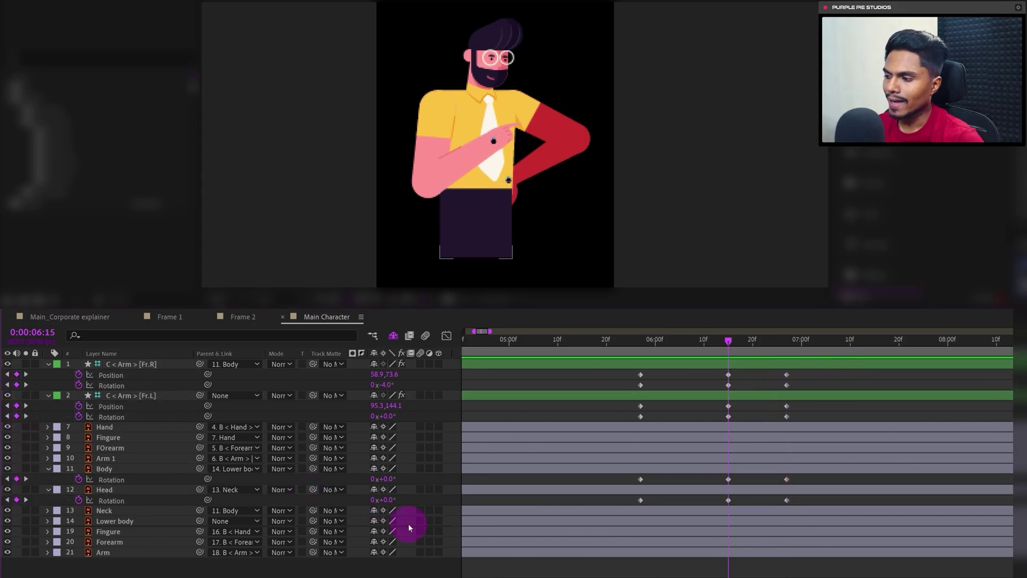
# Set the Head layer's rotation to -3° at 0:00:06:15
pyautogui.click(387, 500)
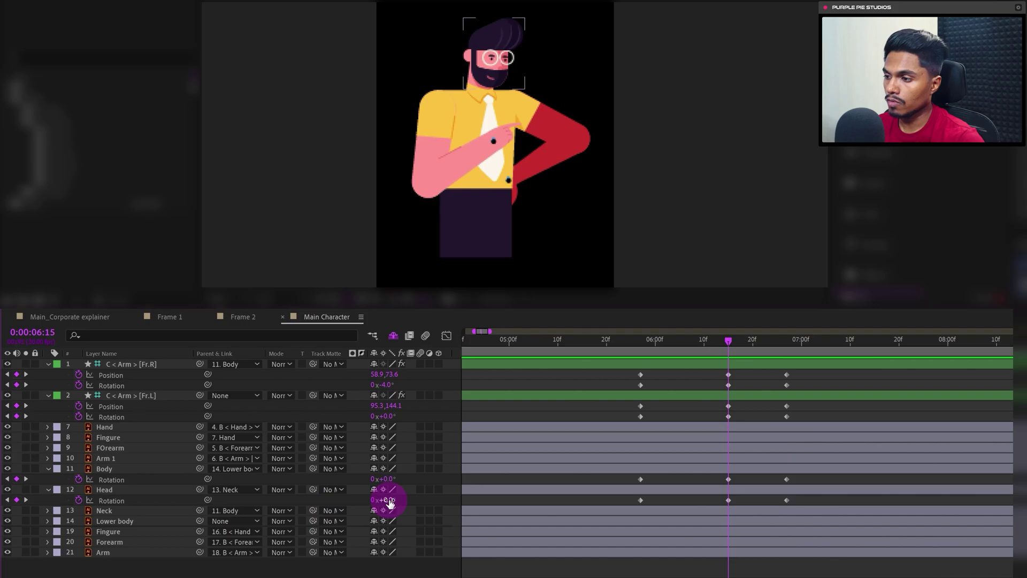
pyautogui.click(389, 500)
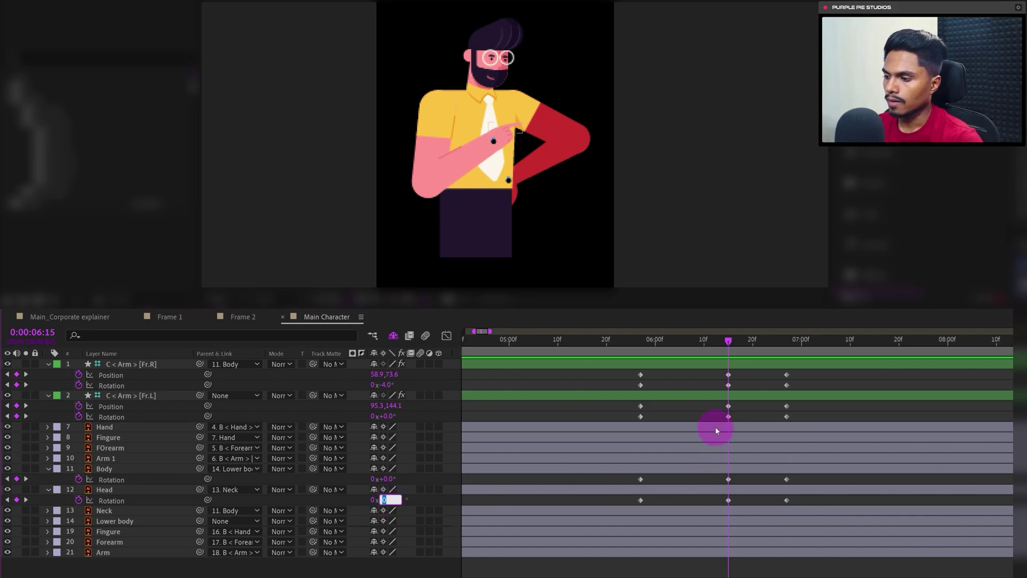
pyautogui.write('-1')
pyautogui.press('Return')
pyautogui.press('Down')
pyautogui.press('Down')
pyautogui.press('Down')
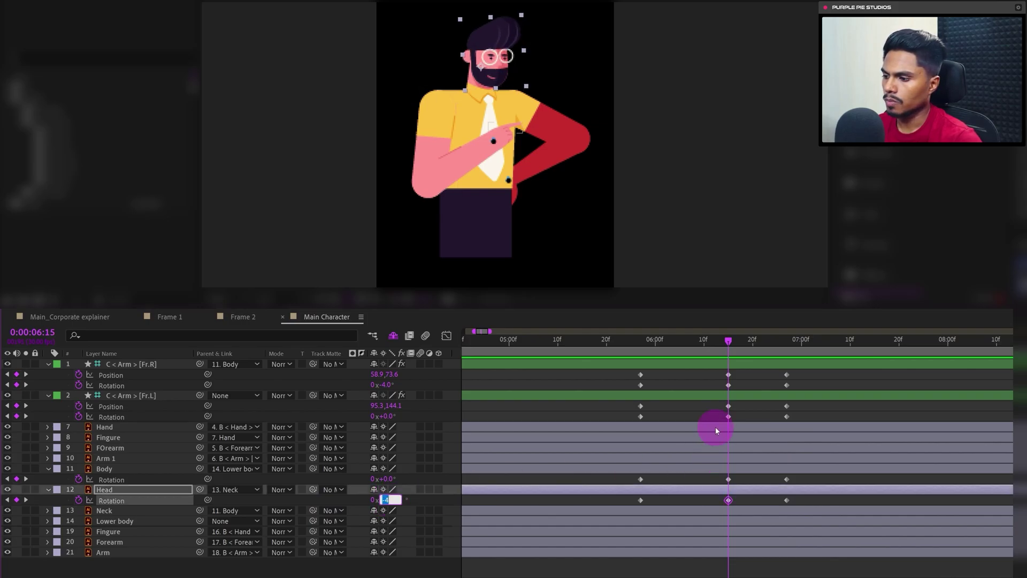
pyautogui.write('-3')
pyautogui.press('Return')
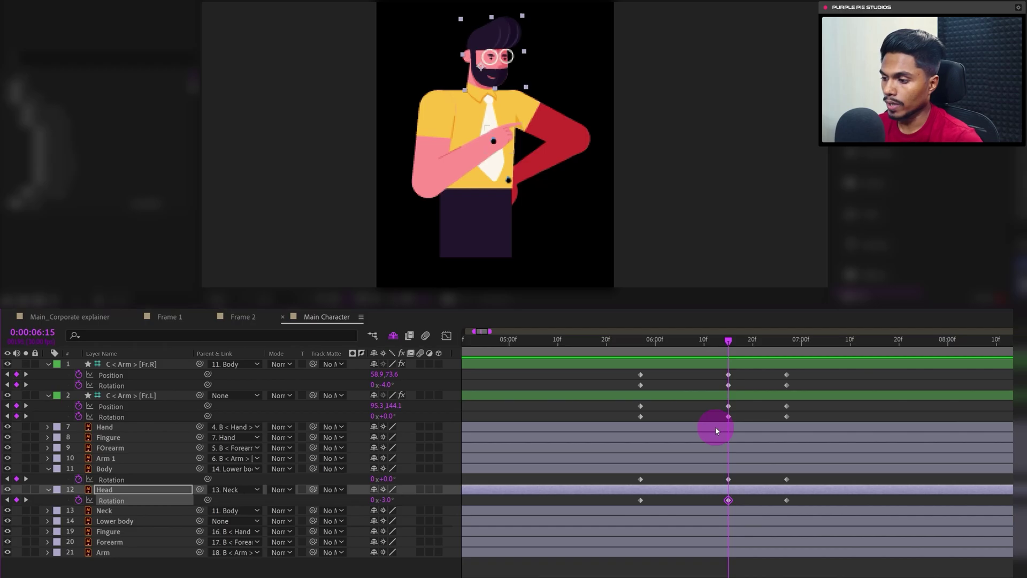
# Set the Body layer's rotation to -2° at 0:00:06:15
pyautogui.click(385, 478)
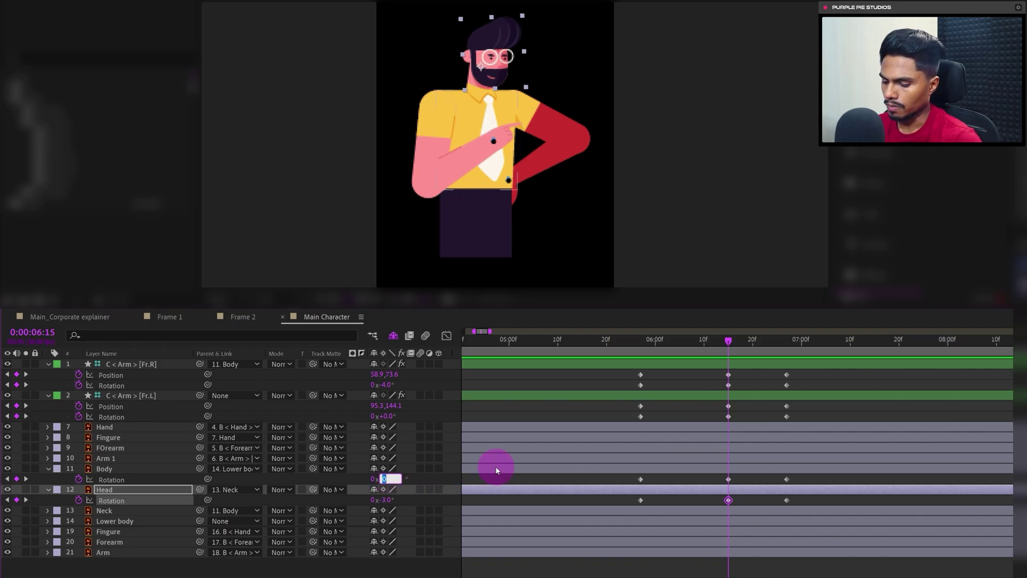
pyautogui.write('-2')
pyautogui.press('Return')
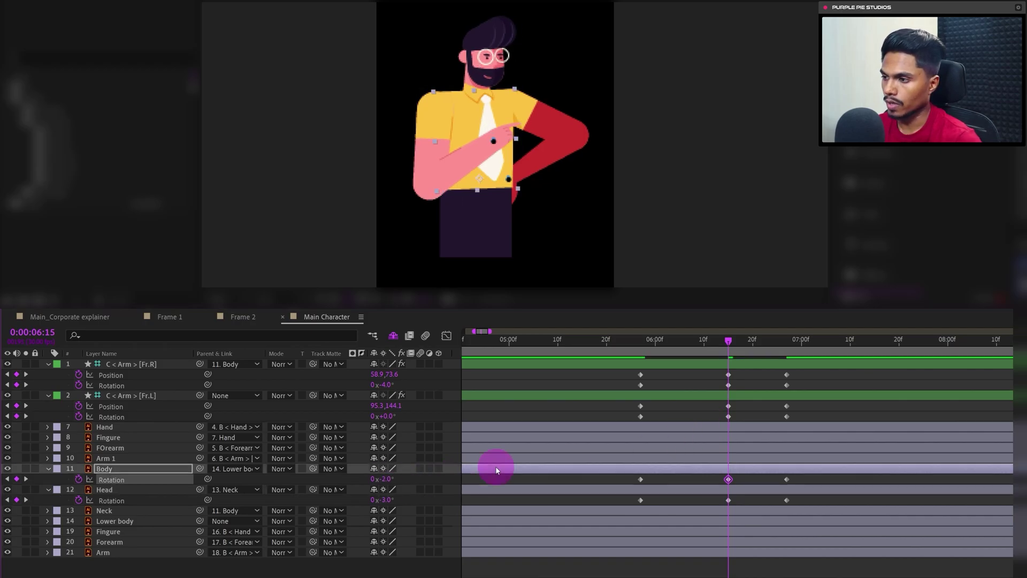
# Nudge the left arm controller, C < Arm > [Fr.L], up to a position of about 93, 137 at 0:00:06:15
pyautogui.click(745, 400)
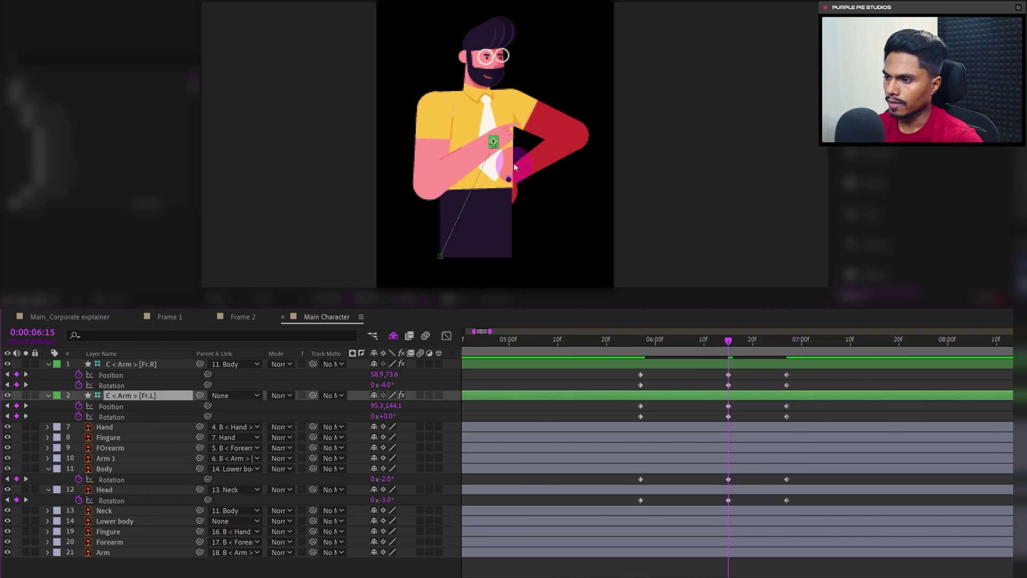
pyautogui.press('Up')
pyautogui.press('Up')
pyautogui.press('Up')
pyautogui.press('Up')
pyautogui.press('Up')
pyautogui.press('Left')
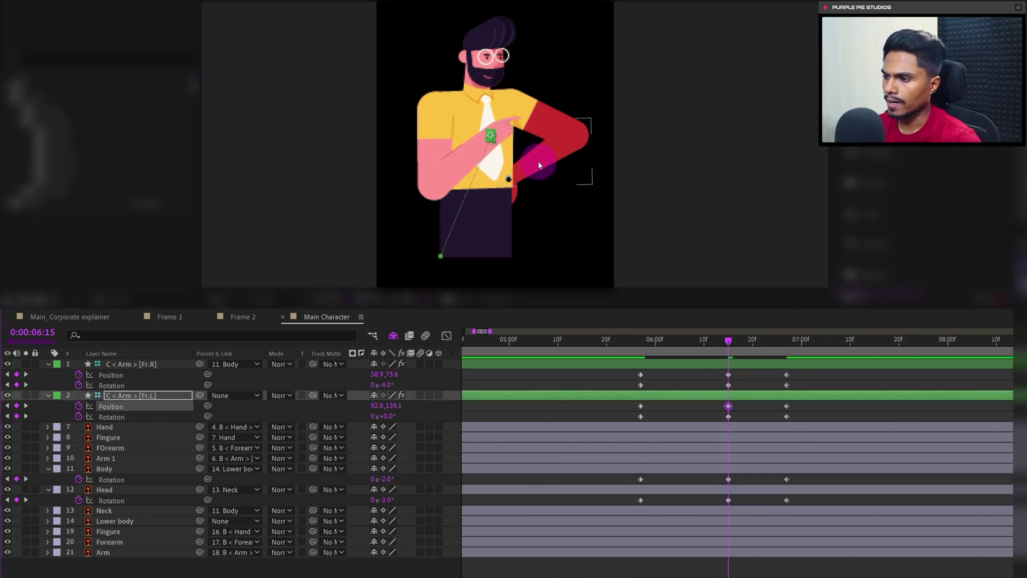
pyautogui.press('Up')
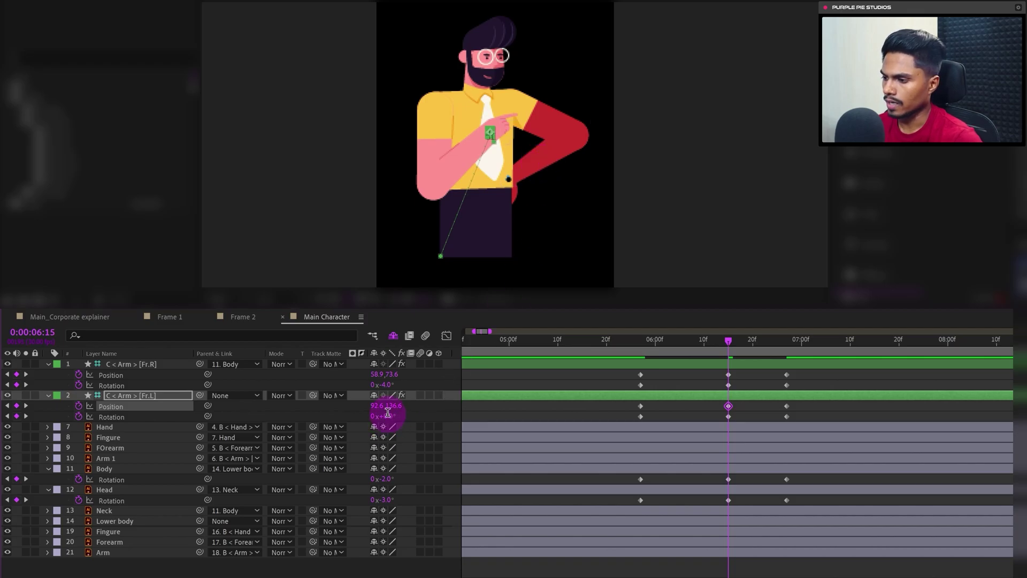
# Set the left arm controller's rotation to -18° at 0:00:06:15
pyautogui.click(389, 415)
pyautogui.write('-1')
pyautogui.press('Return')
pyautogui.write('-18')
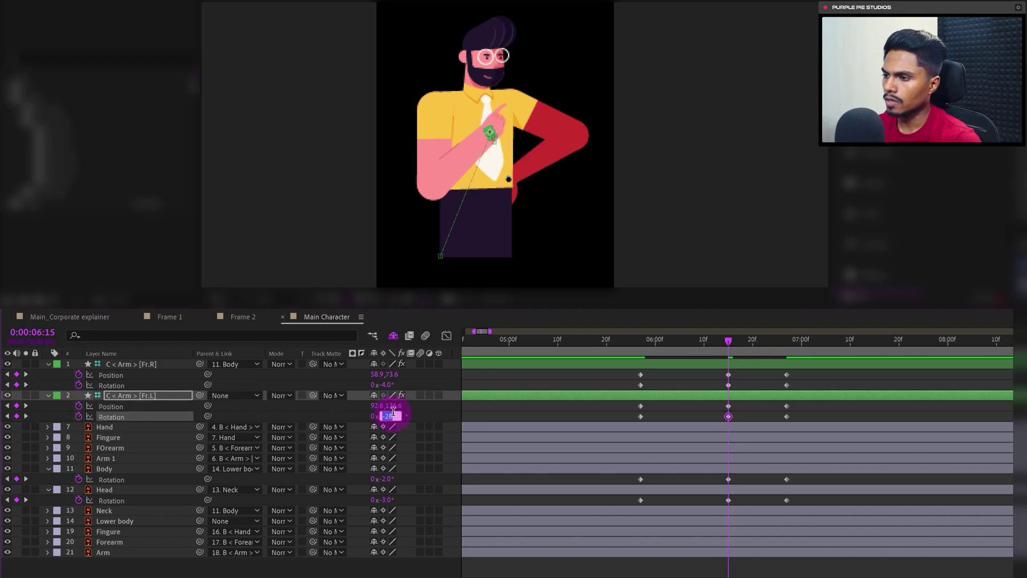
pyautogui.click(160, 395)
# Move the right arm controller, C < Arm > [Fr.R], outward from the body at 0:00:06:15 and set its rotation to -21°
pyautogui.click(721, 370)
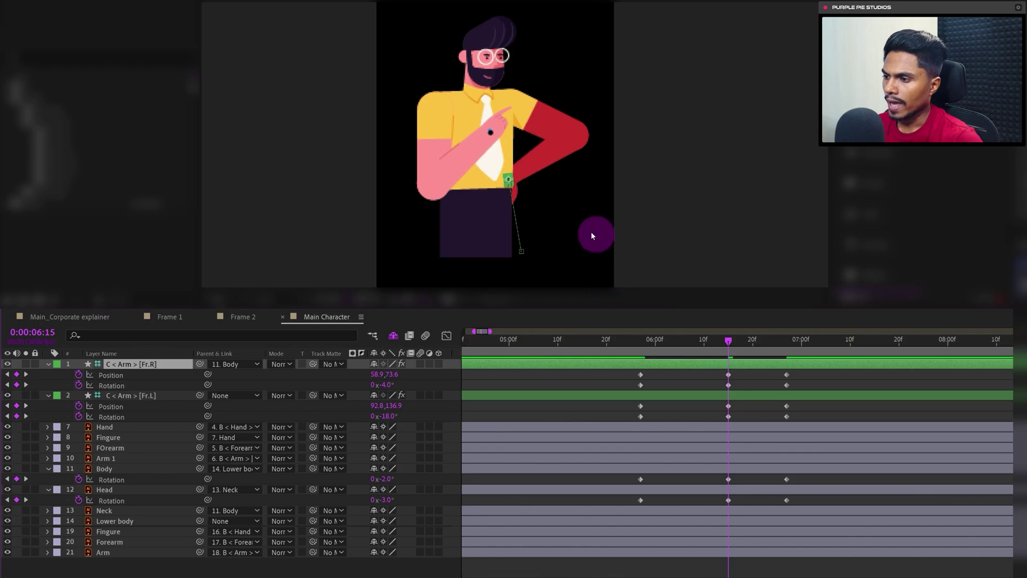
pyautogui.moveTo(525, 177); pyautogui.dragTo(601, 182)
pyautogui.moveTo(644, 348); pyautogui.dragTo(714, 340)
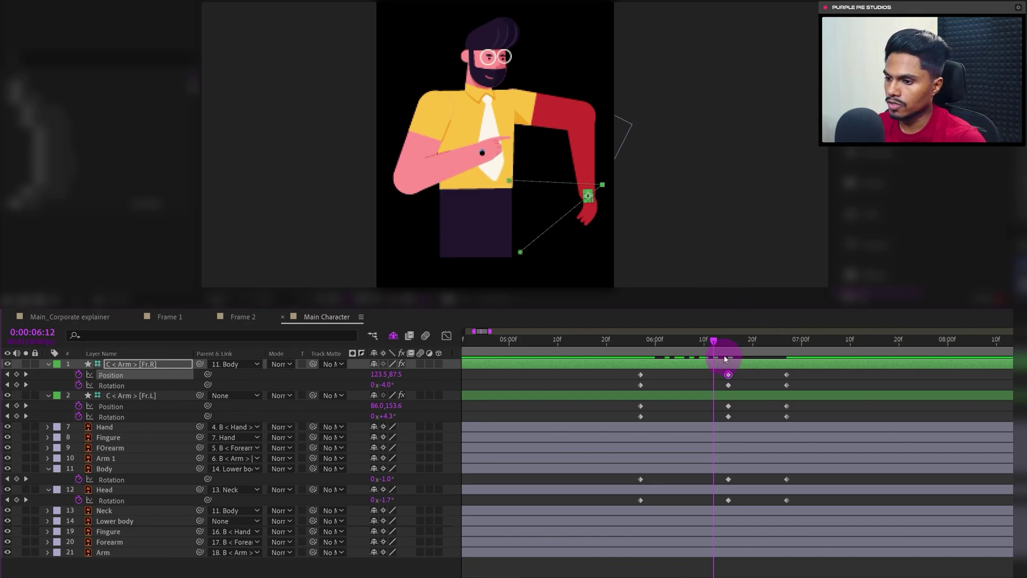
pyautogui.moveTo(724, 347); pyautogui.dragTo(729, 347)
pyautogui.moveTo(386, 385); pyautogui.dragTo(377, 384)
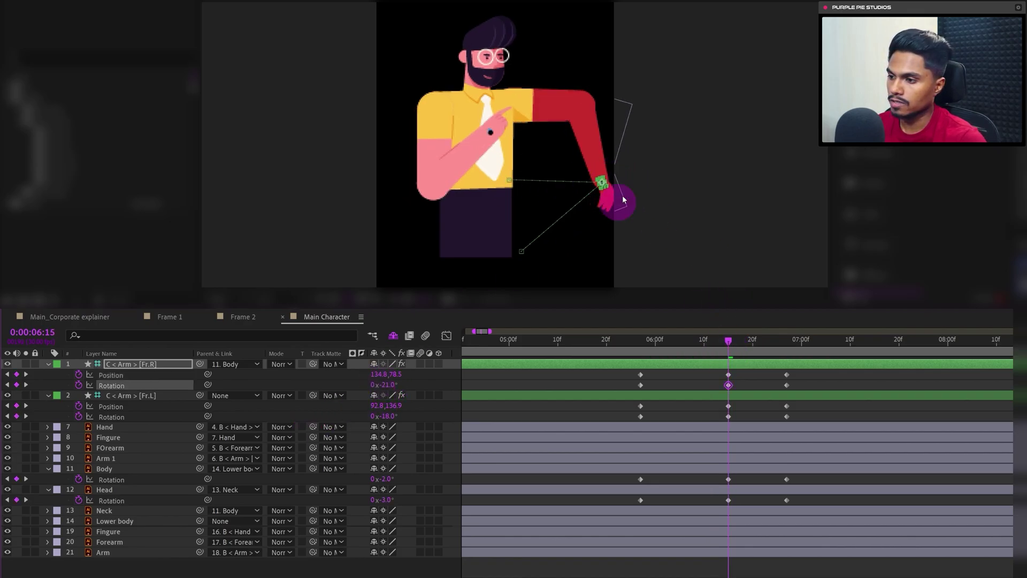
pyautogui.moveTo(603, 184); pyautogui.dragTo(597, 176)
# Apply Easy Ease to all arm controller, Body and Head keyframes and preview the motion from 0:00:05:25
pyautogui.moveTo(773, 345)
pyautogui.mouseDown()
pyautogui.moveTo(789, 349)
pyautogui.moveTo(599, 516)
pyautogui.mouseUp()
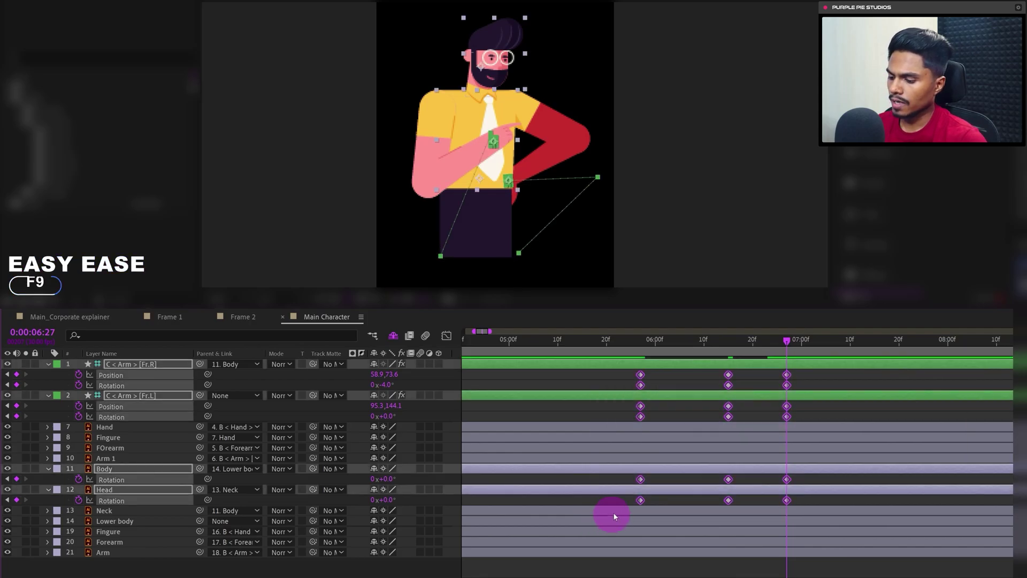
pyautogui.press('F9')
pyautogui.click(657, 376)
pyautogui.click(631, 340)
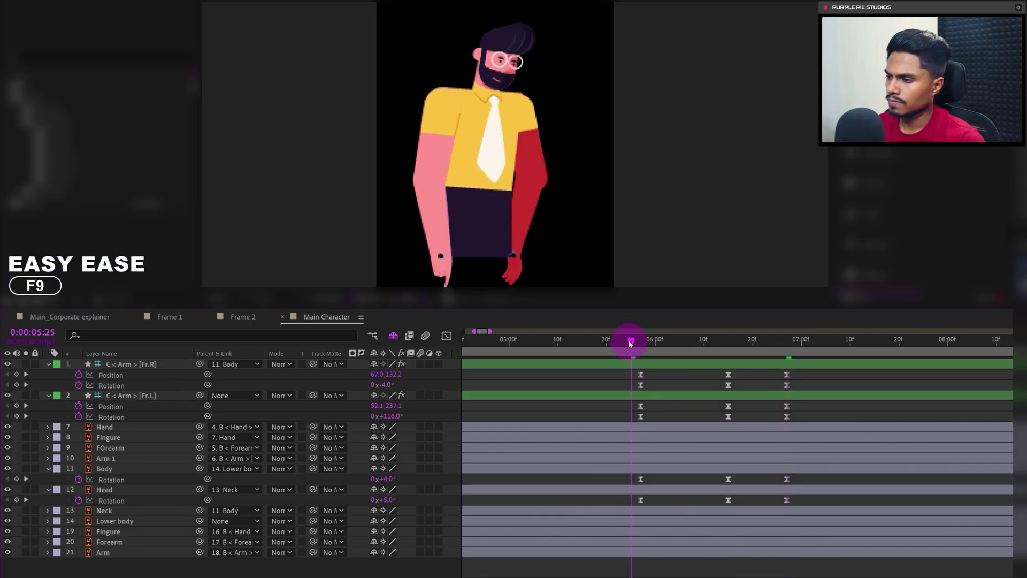
pyautogui.press('space')
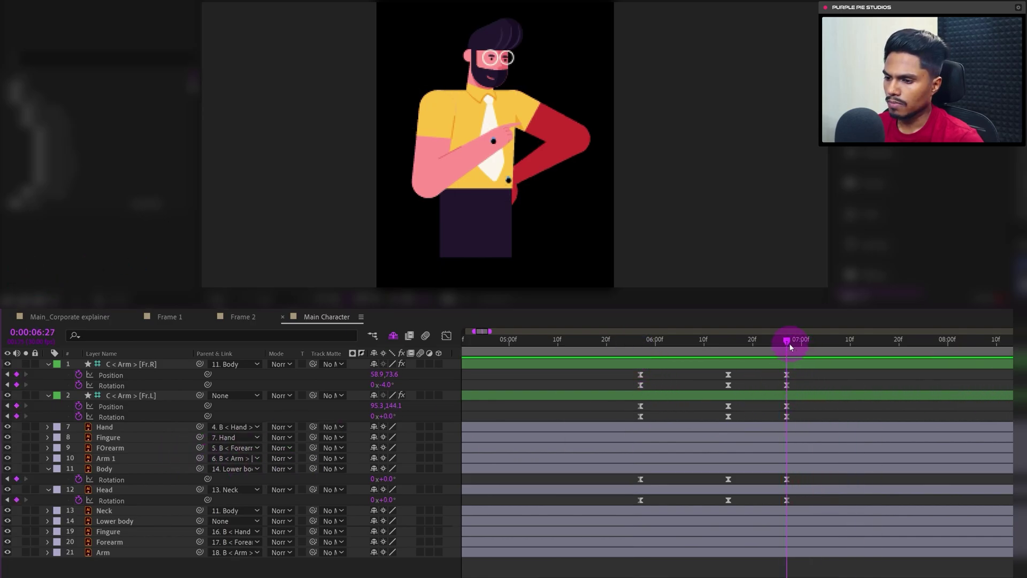
# Advance 9 frames to 0:00:07:06 and keyframe the left arm controller's position and rotation and the Body and Head rotation
pyautogui.click(55, 333)
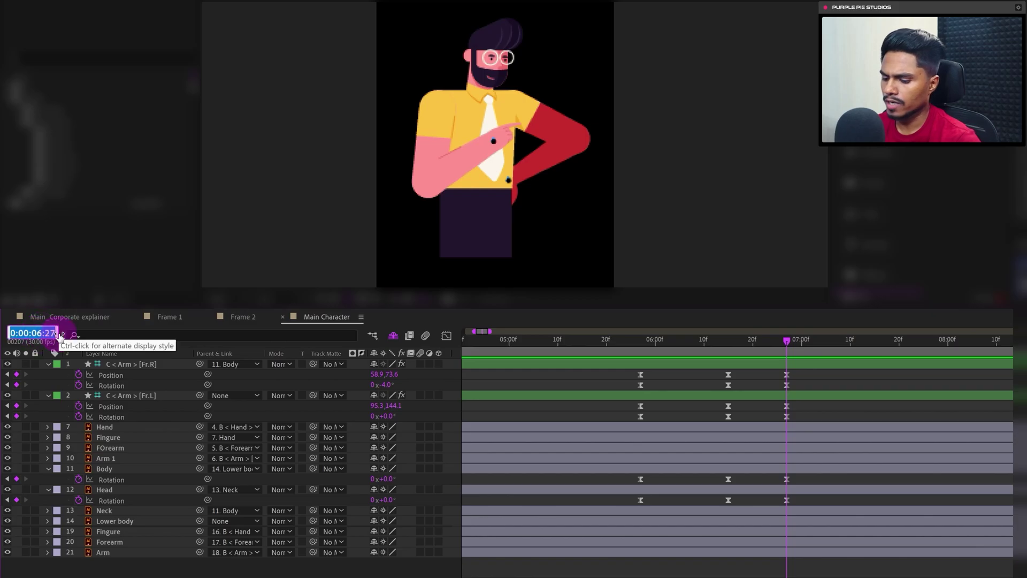
pyautogui.write('+9')
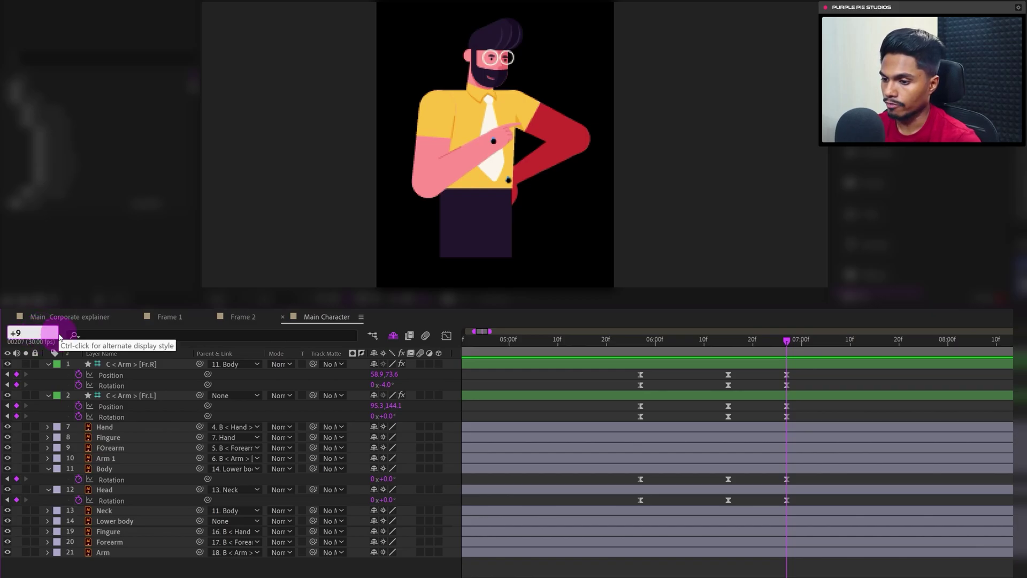
pyautogui.press('Return')
pyautogui.click(17, 406)
pyautogui.click(17, 416)
pyautogui.click(17, 478)
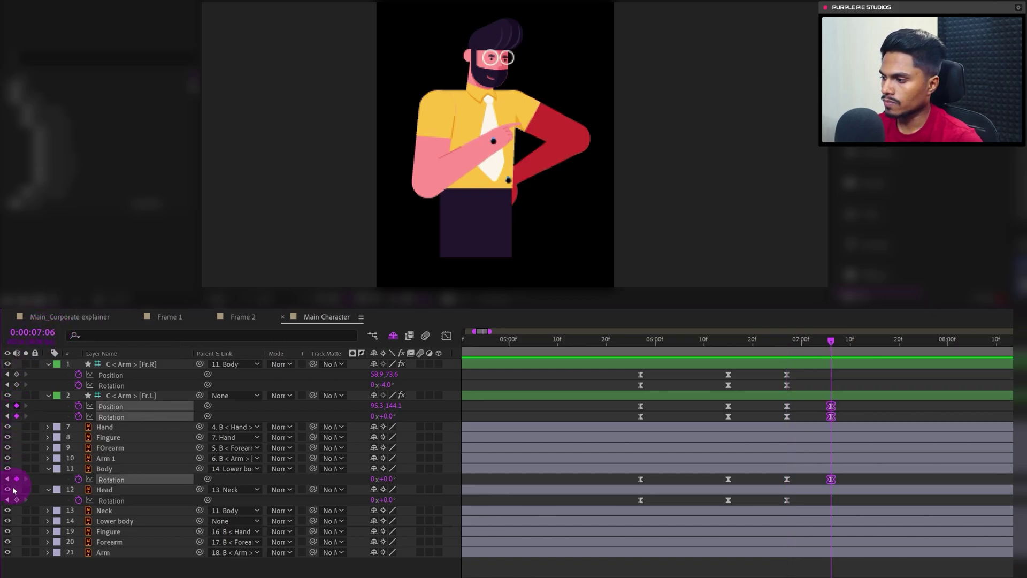
pyautogui.click(16, 500)
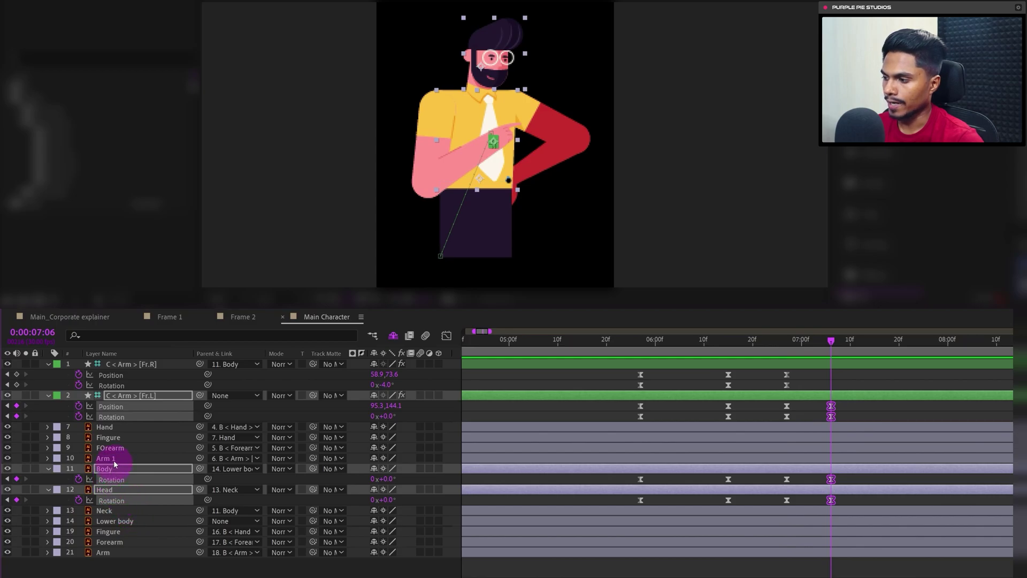
pyautogui.click(124, 395)
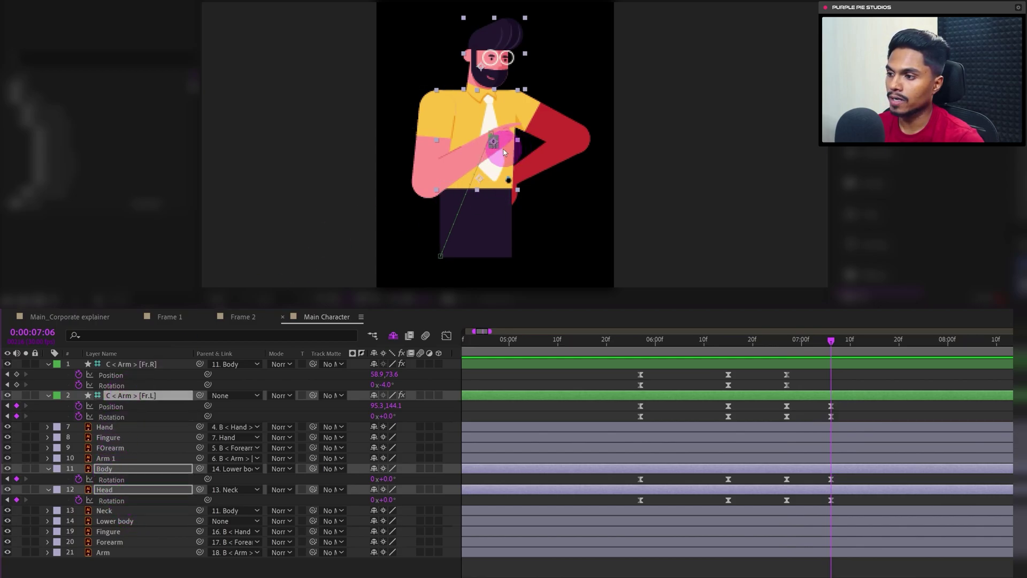
pyautogui.click(866, 377)
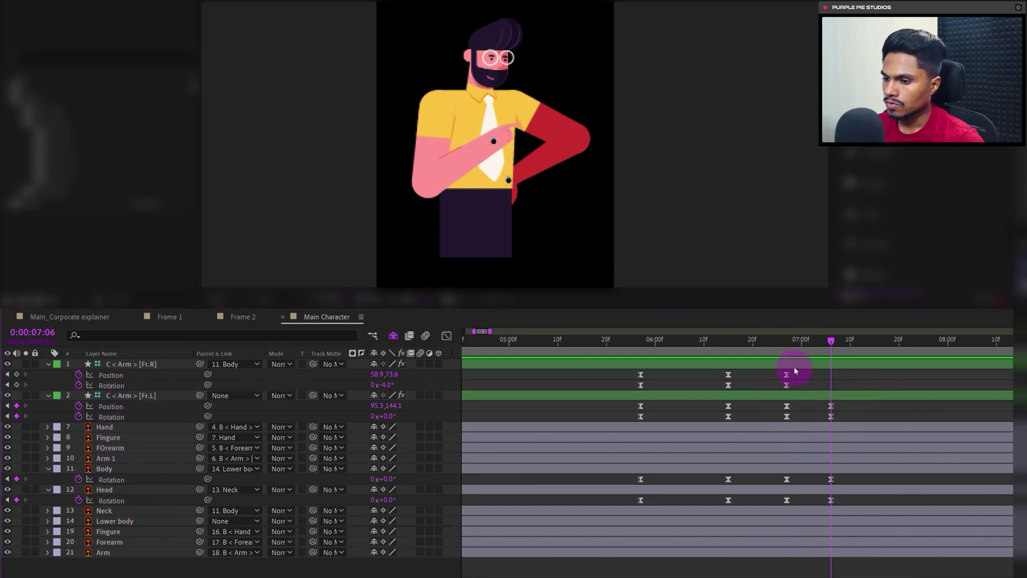
# Nudge the left arm controller's position to about 96, 145 at 0:00:06:27
pyautogui.click(790, 342)
pyautogui.moveTo(790, 344); pyautogui.dragTo(786, 344)
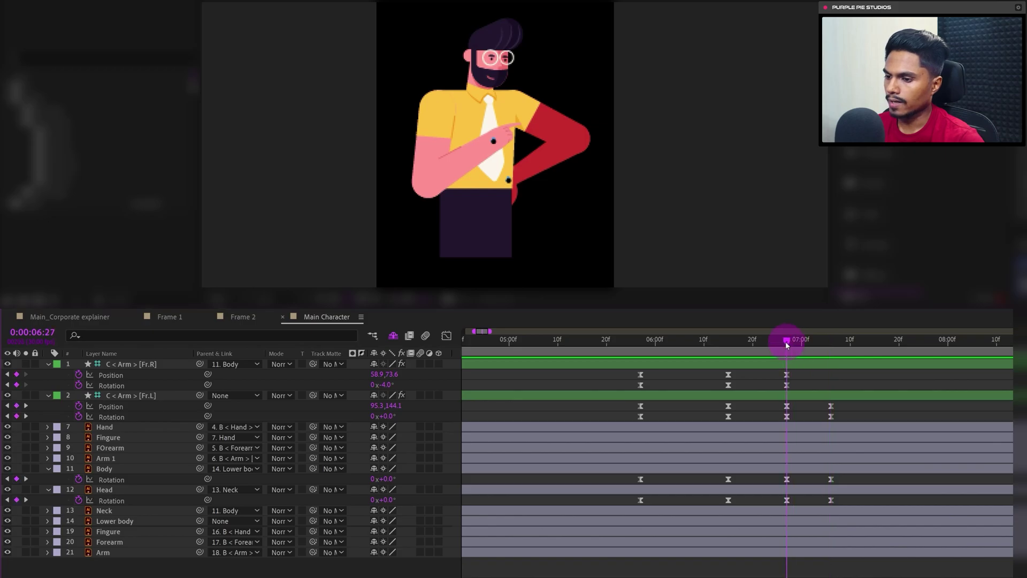
pyautogui.click(138, 396)
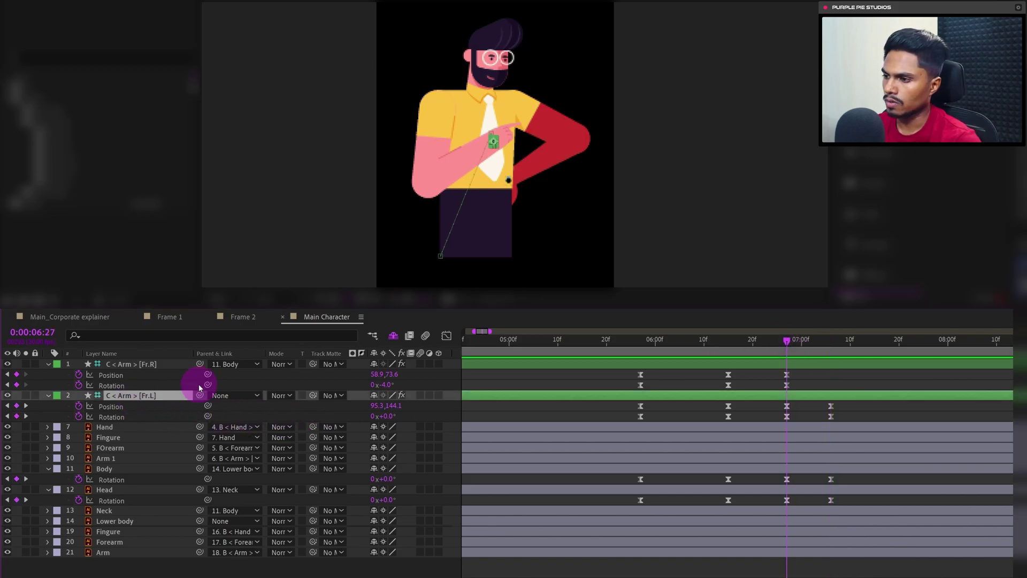
pyautogui.press('Down')
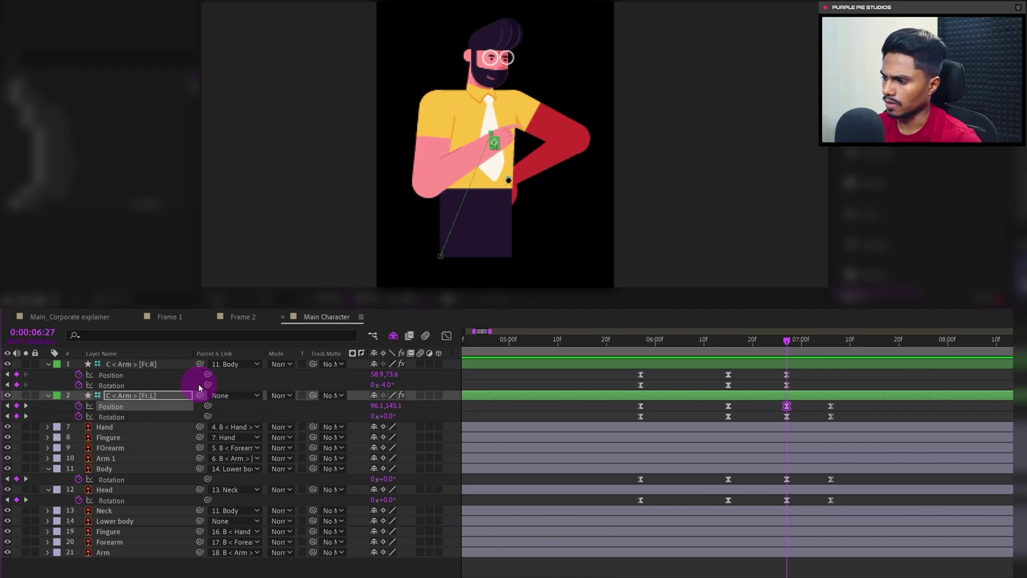
# Set the left arm controller's rotation to 1.5° at 0:00:06:27
pyautogui.click(387, 416)
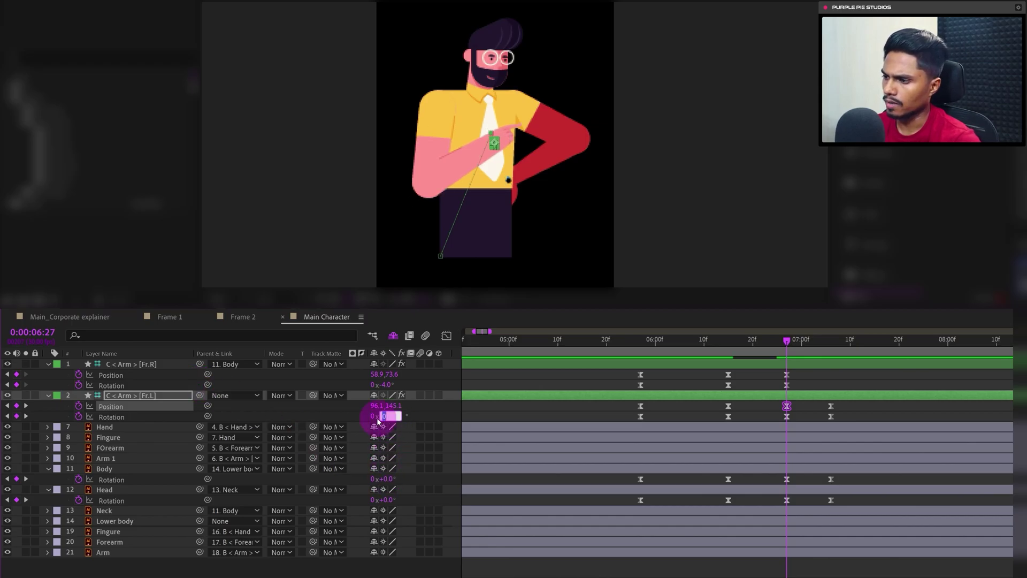
pyautogui.press('Down')
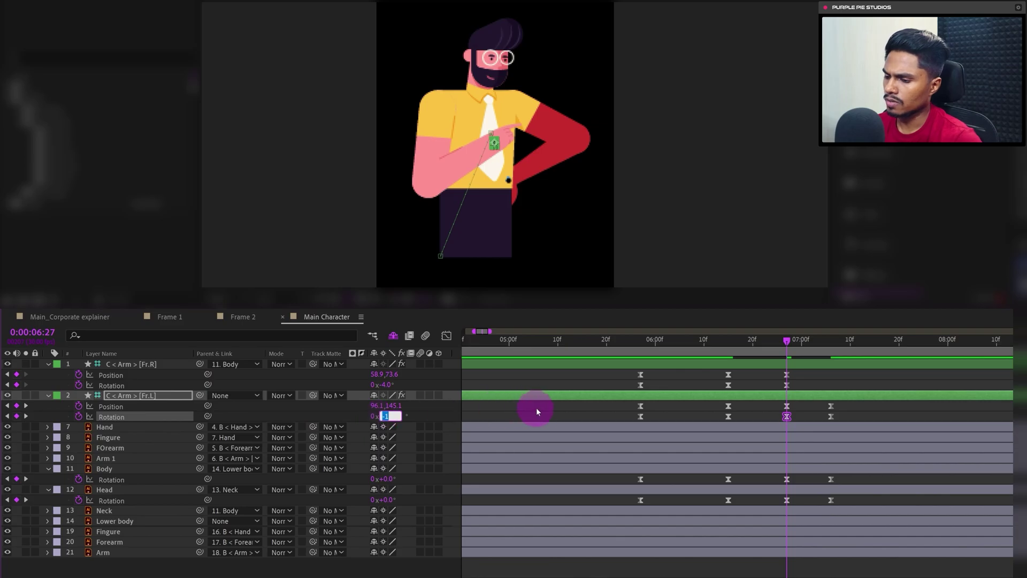
pyautogui.click(752, 409)
pyautogui.click(388, 421)
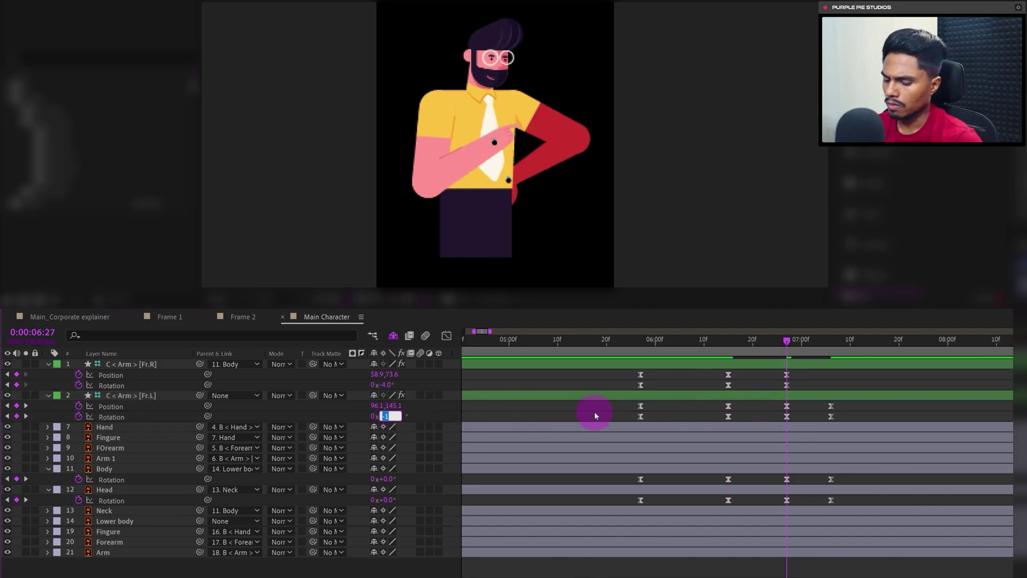
pyautogui.write('1.5')
pyautogui.press('Return')
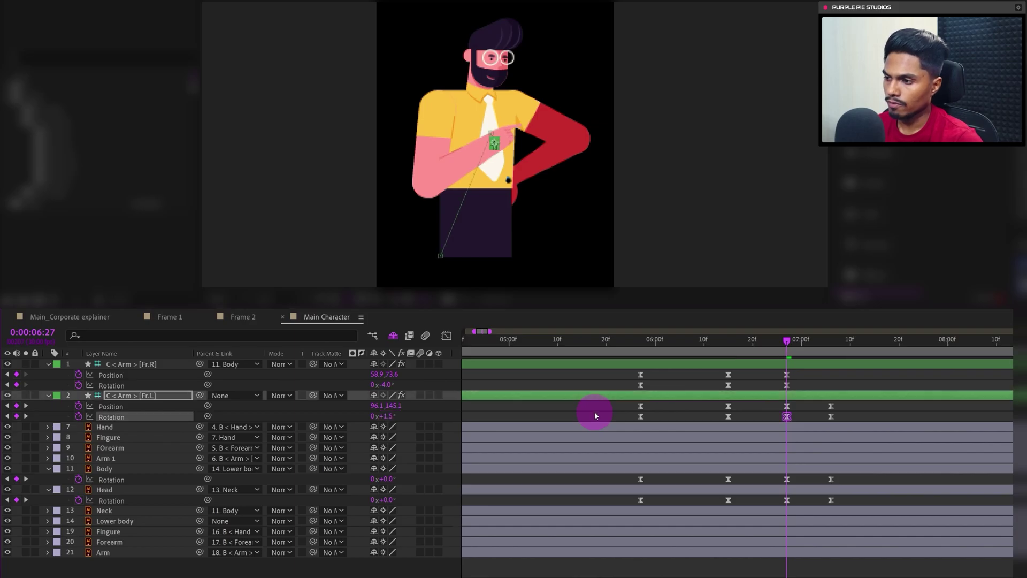
pyautogui.click(861, 418)
# Set the Body layer's rotation to 1° and the Head layer's rotation to 1.5° at 0:00:06:27
pyautogui.click(384, 479)
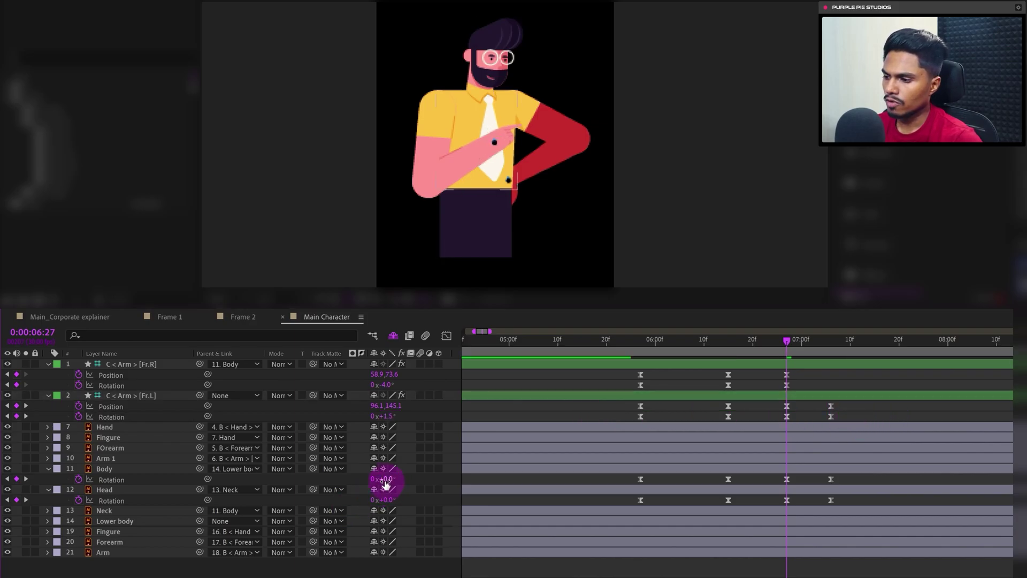
pyautogui.write('1')
pyautogui.click(618, 476)
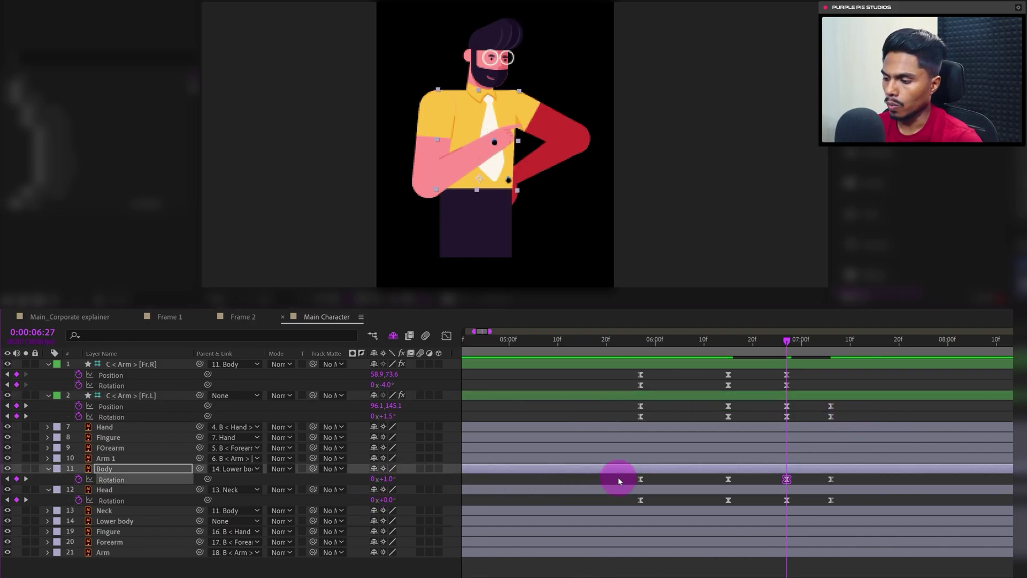
pyautogui.click(384, 500)
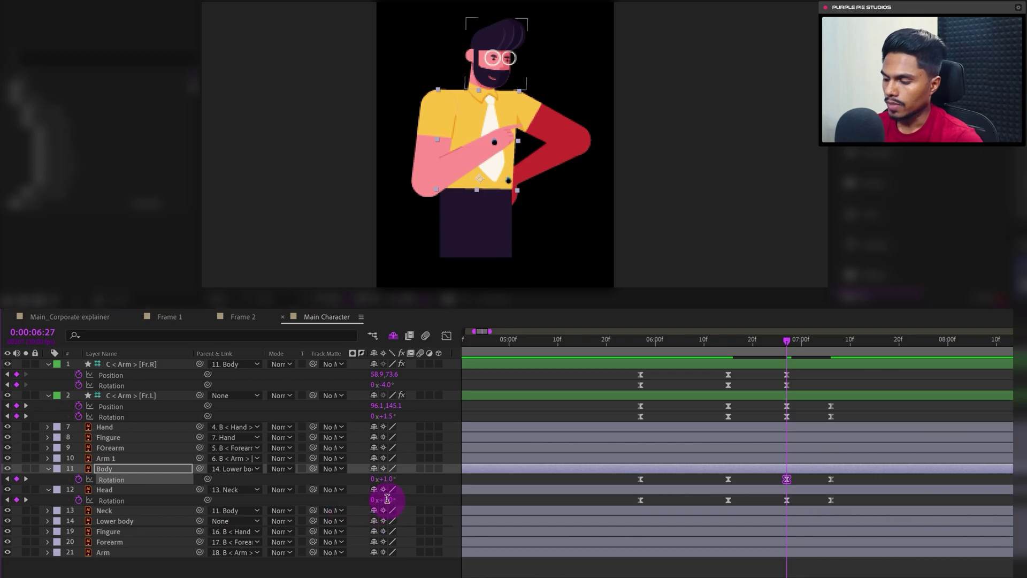
pyautogui.click(661, 501)
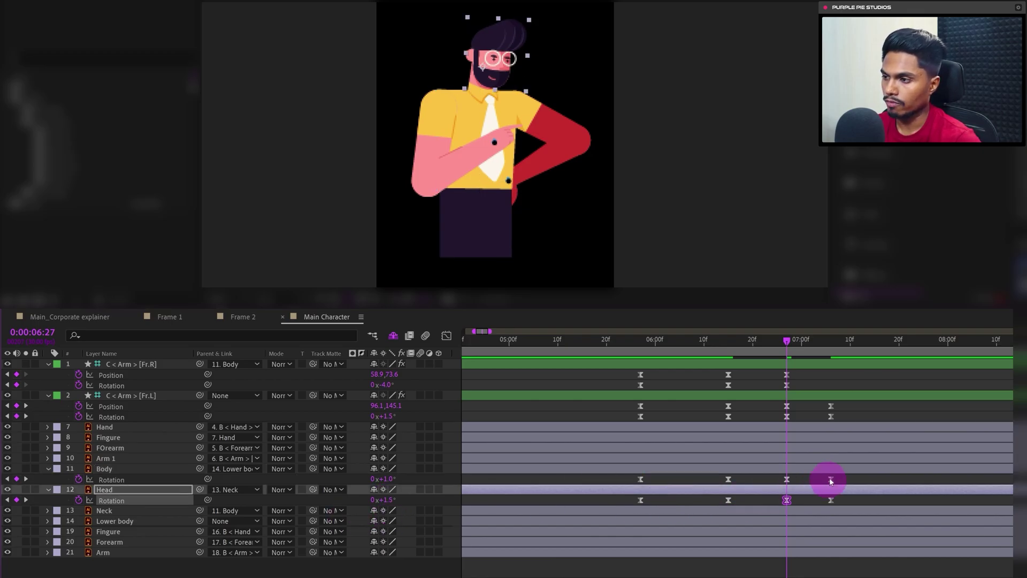
# Start the work area at 0:00:05:20 and preview the character's arm, body and head motion
pyautogui.press('space')
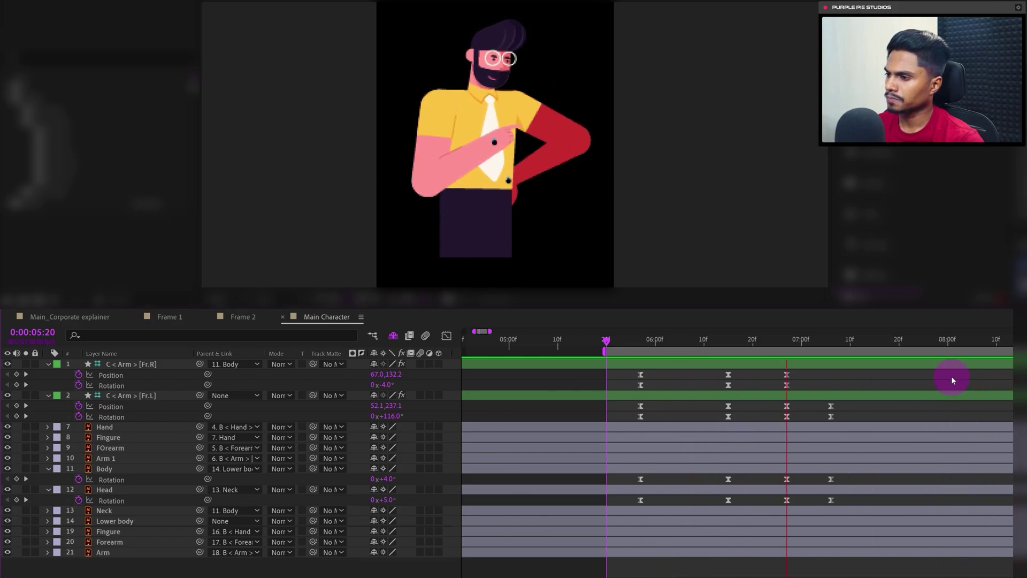
pyautogui.press('space')
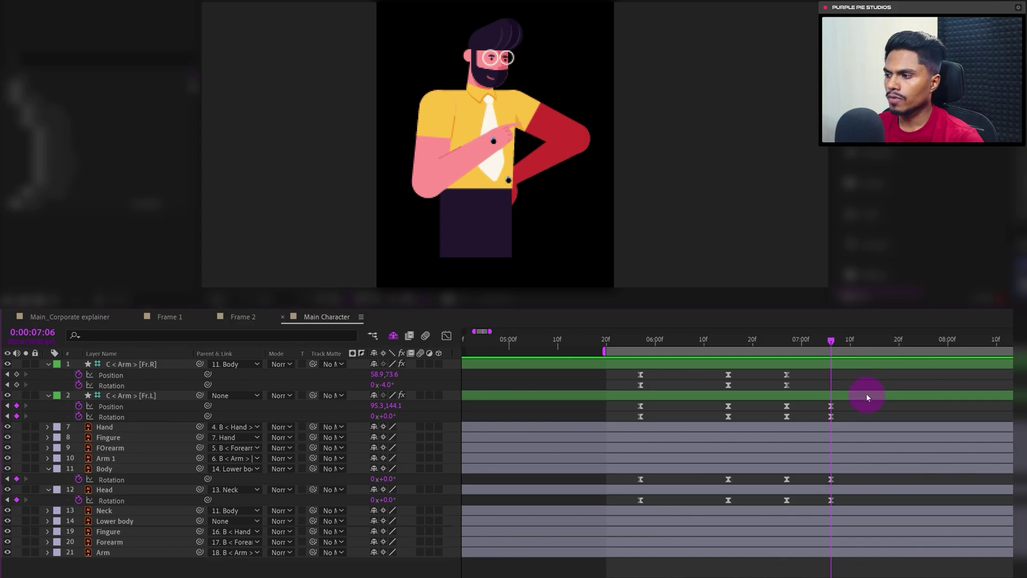
# Advance 4 frames to 0:00:07:10 and keyframe the left arm controller's position and rotation and the Body and Head rotation
pyautogui.click(32, 333)
pyautogui.write('+')
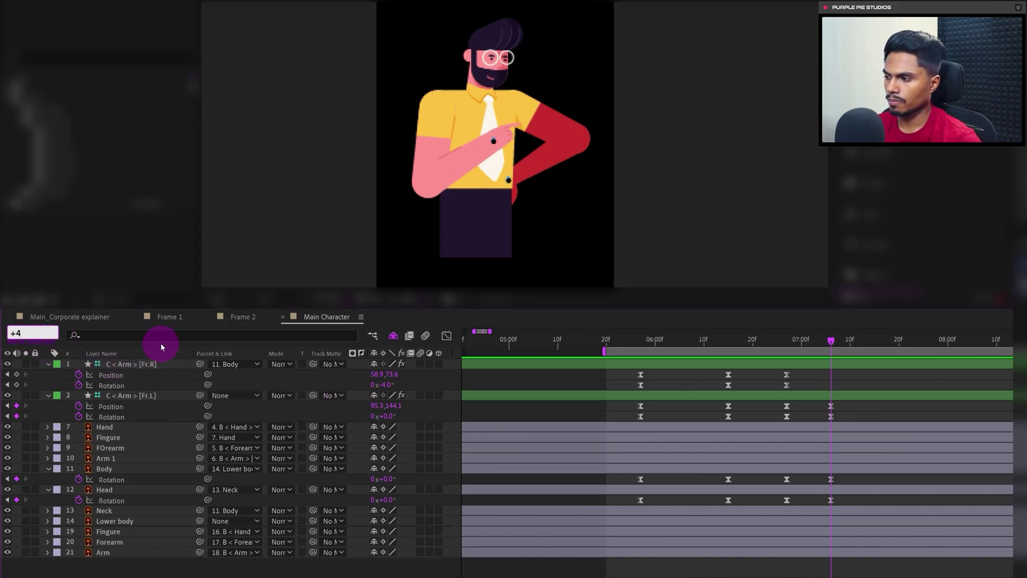
pyautogui.write('4')
pyautogui.press('Return')
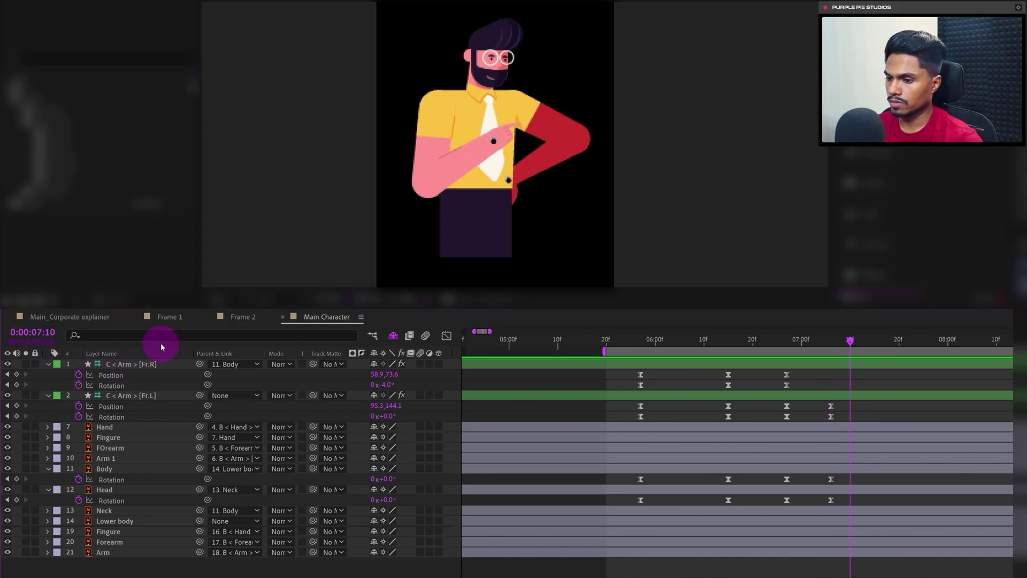
pyautogui.click(17, 405)
pyautogui.click(17, 416)
pyautogui.click(16, 478)
pyautogui.click(16, 500)
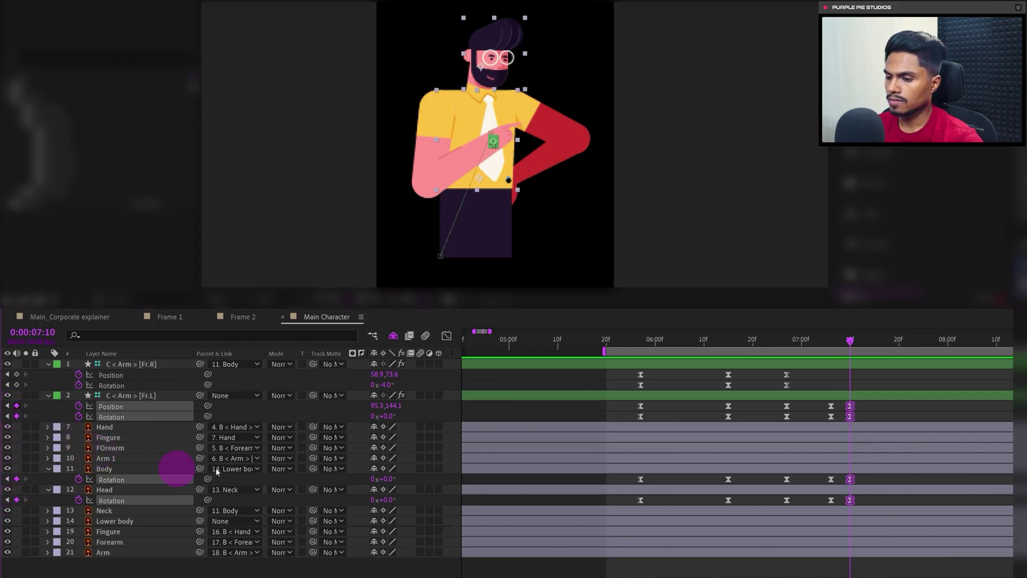
pyautogui.click(882, 400)
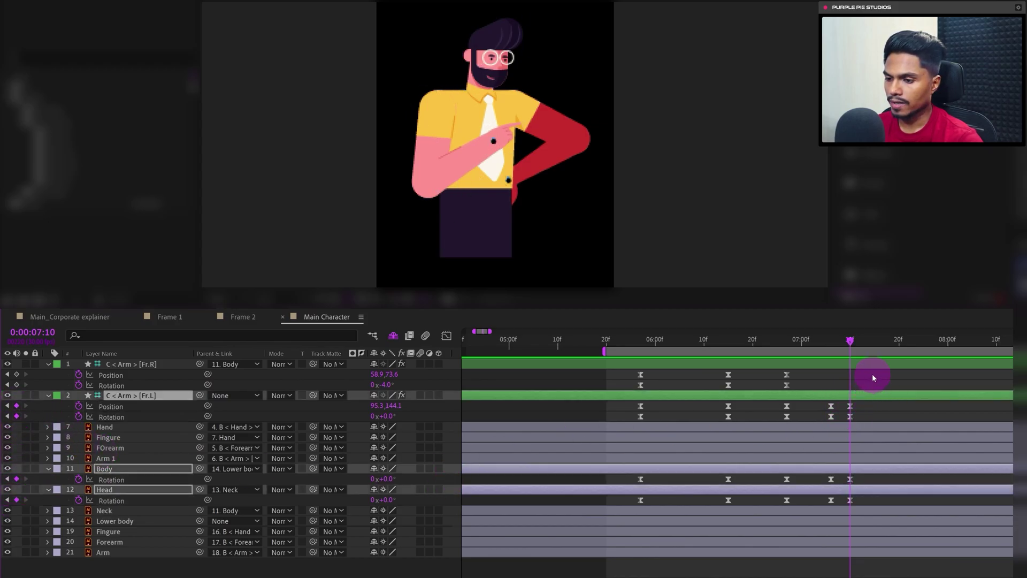
pyautogui.click(872, 373)
pyautogui.click(506, 95)
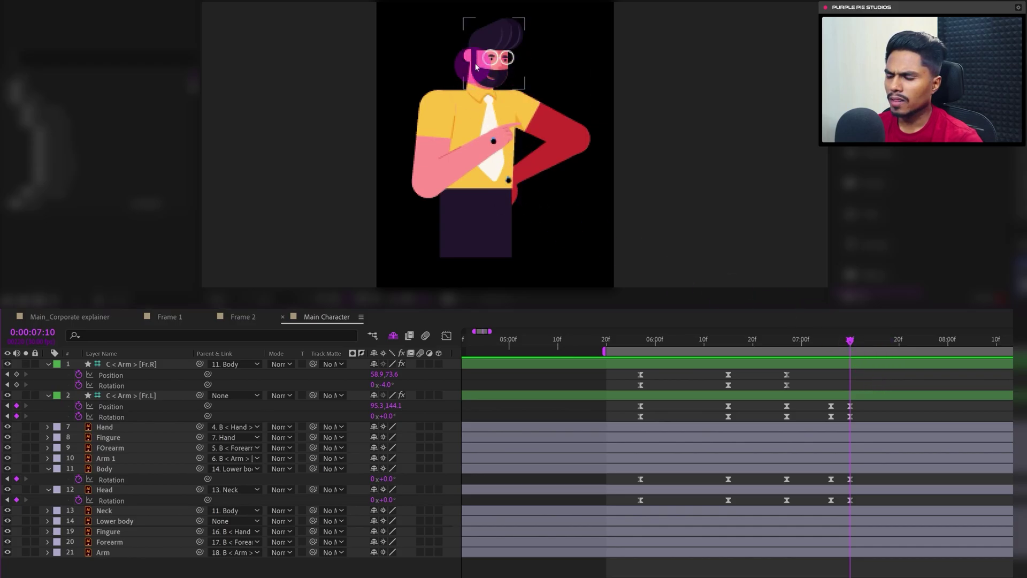
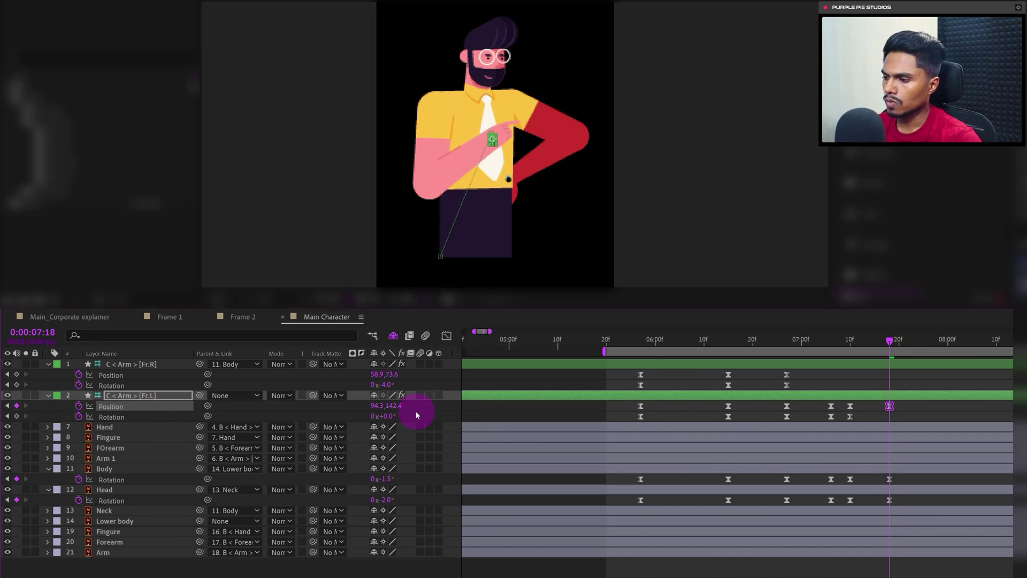
# Set the left arm controller's rotation to -3° at 0:00:07:18
pyautogui.click(386, 416)
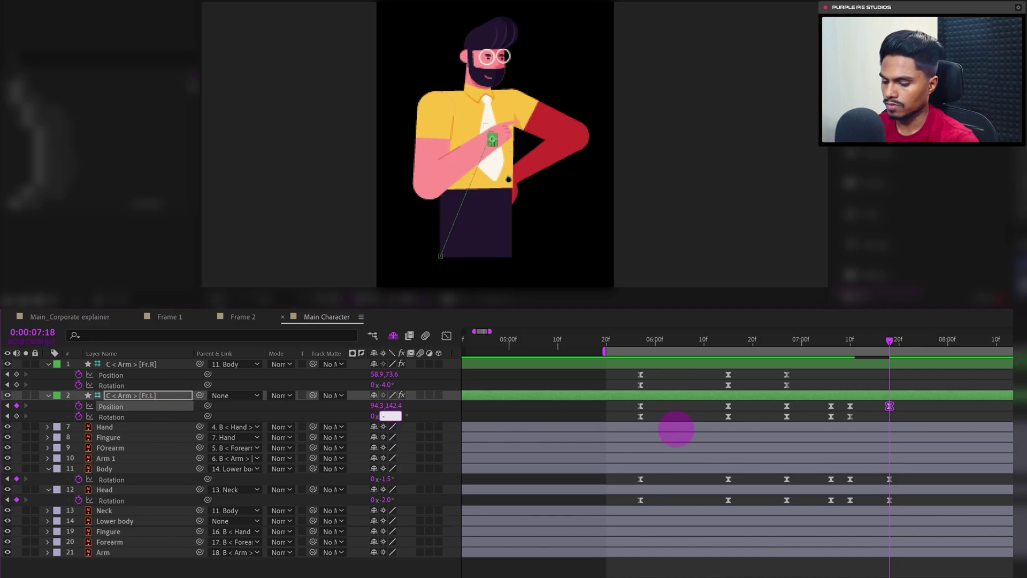
pyautogui.write('-1.5')
pyautogui.press('Return')
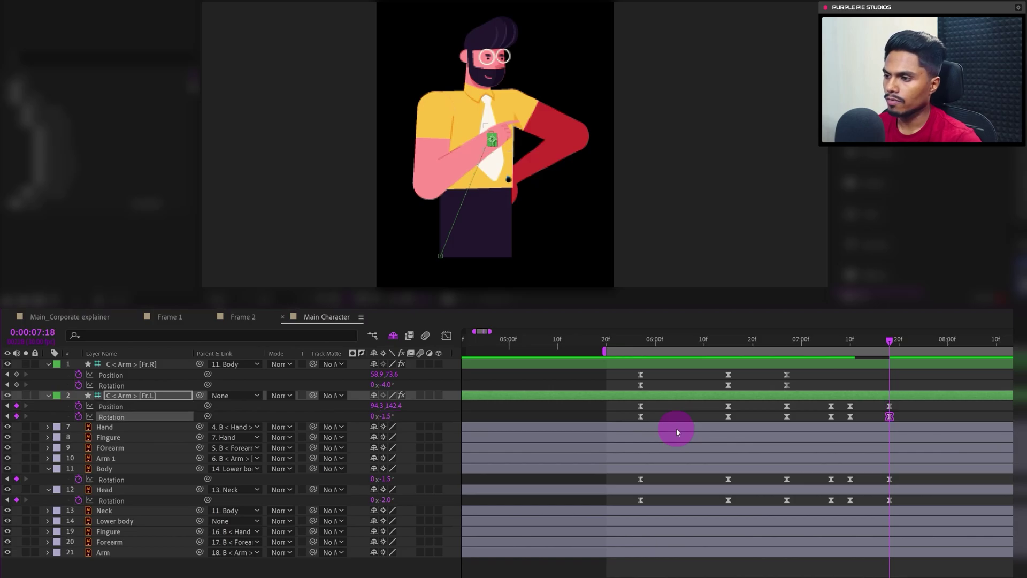
pyautogui.click(387, 418)
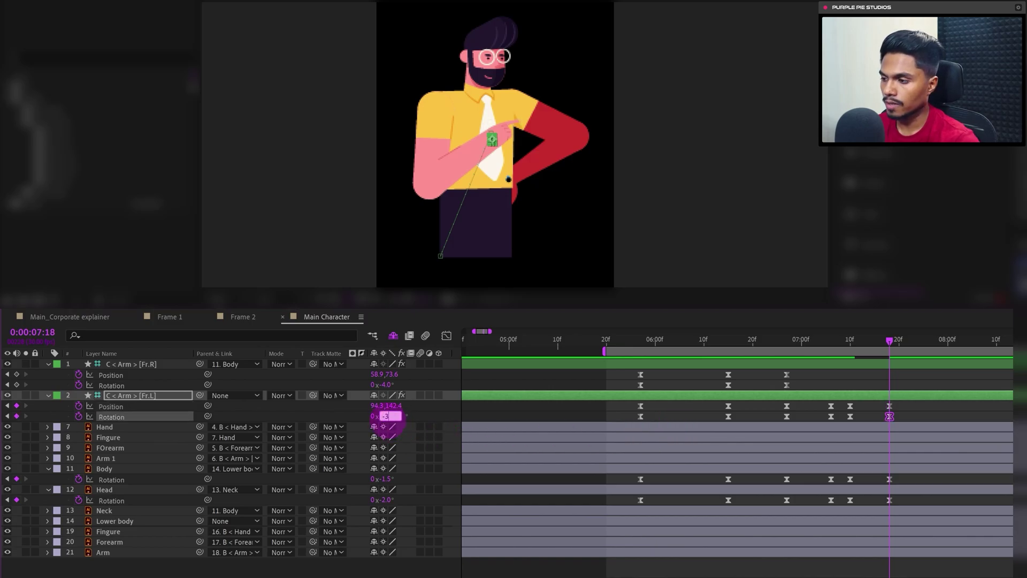
pyautogui.write('-3')
pyautogui.press('Return')
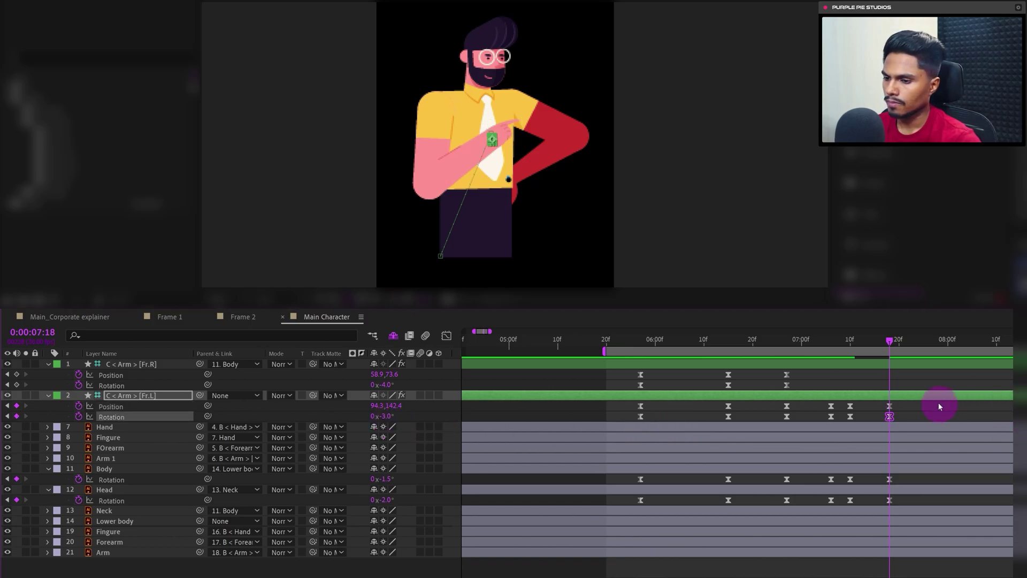
pyautogui.click(903, 376)
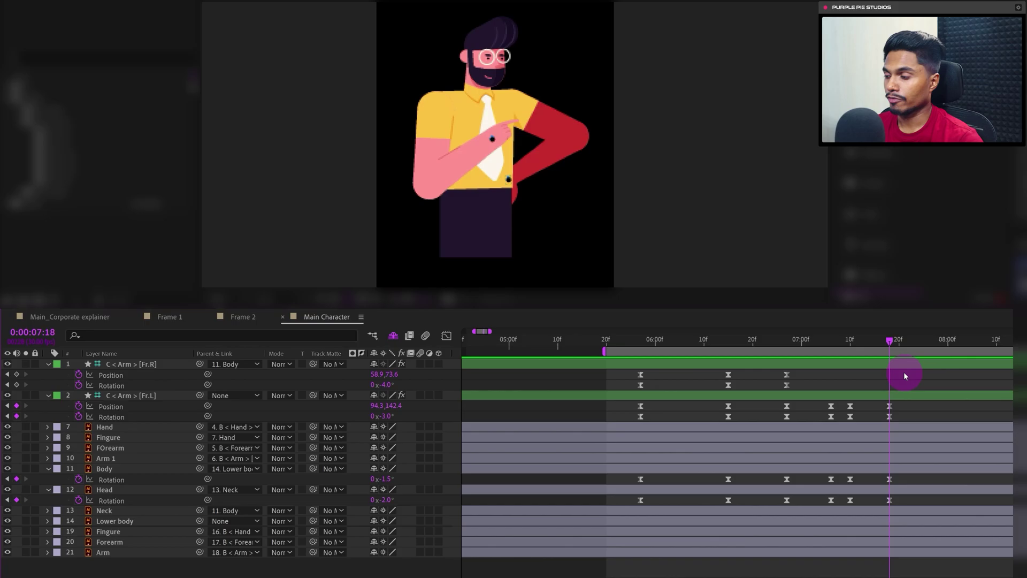
# Advance 14 frames to 0:00:08:02 and set the Body layer's rotation to 2.5° and the Head layer's rotation to 2°
pyautogui.click(33, 333)
pyautogui.write('802')
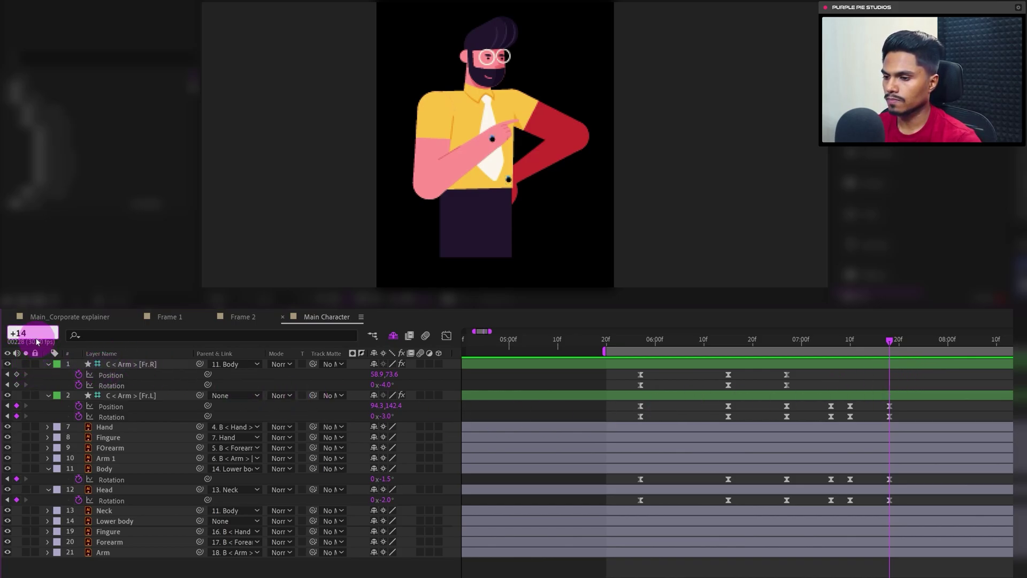
pyautogui.press('Return')
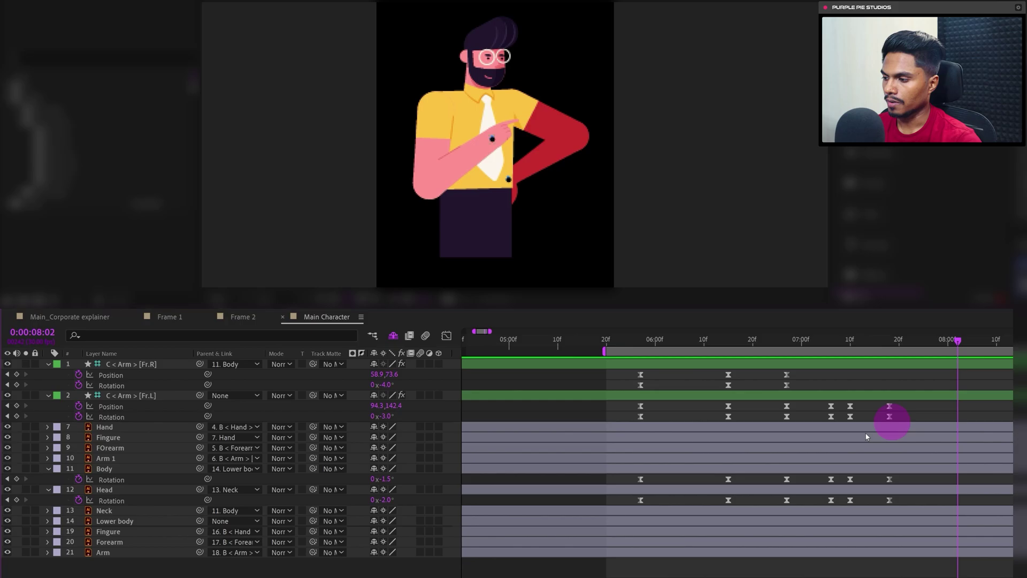
pyautogui.click(385, 479)
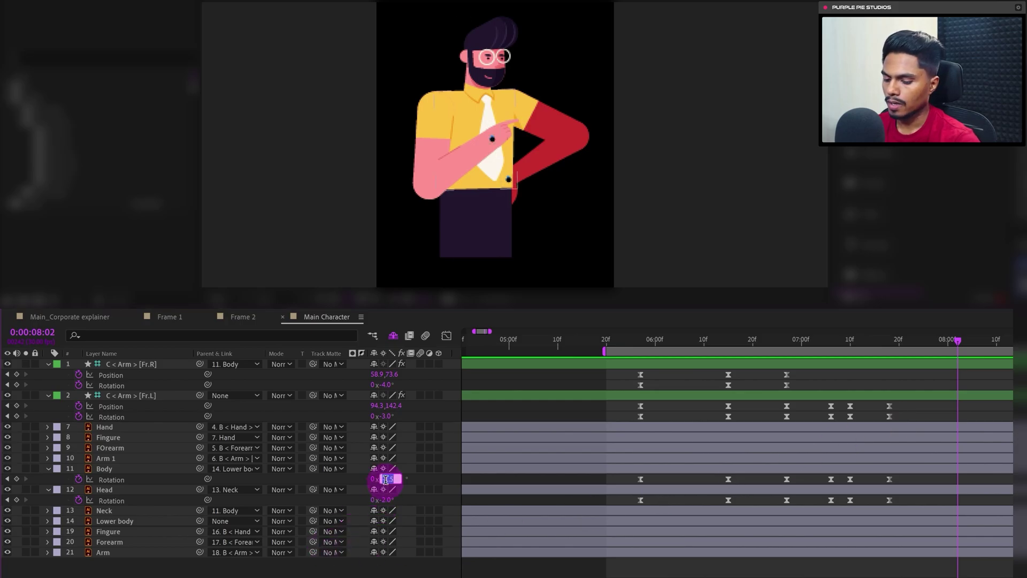
pyautogui.write('2.5')
pyautogui.press('Return')
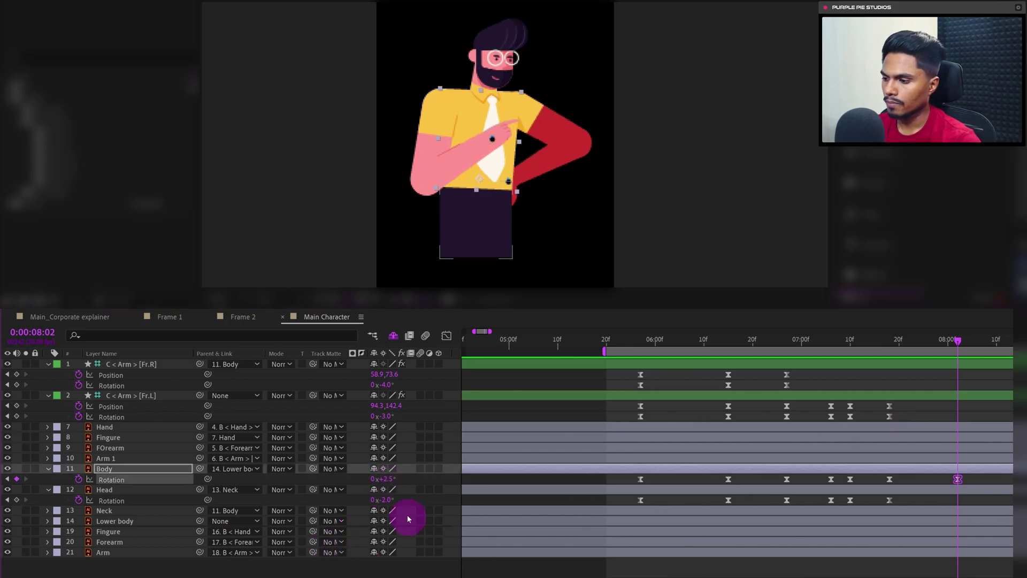
pyautogui.click(385, 500)
pyautogui.write('2')
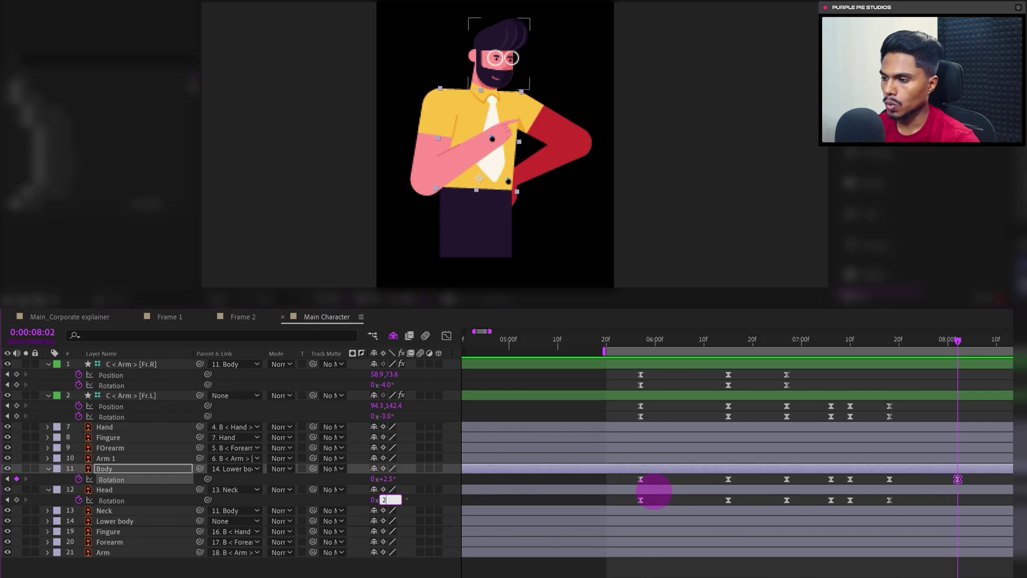
pyautogui.press('Return')
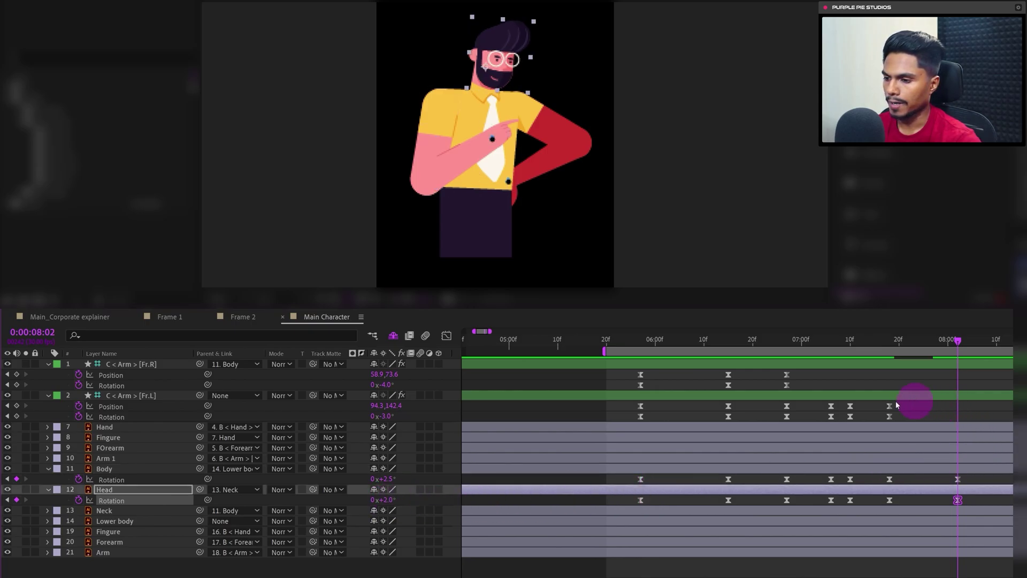
# Nudge the left arm controller across and down to position 103.6, 145.4 at 0:00:08:02
pyautogui.click(131, 395)
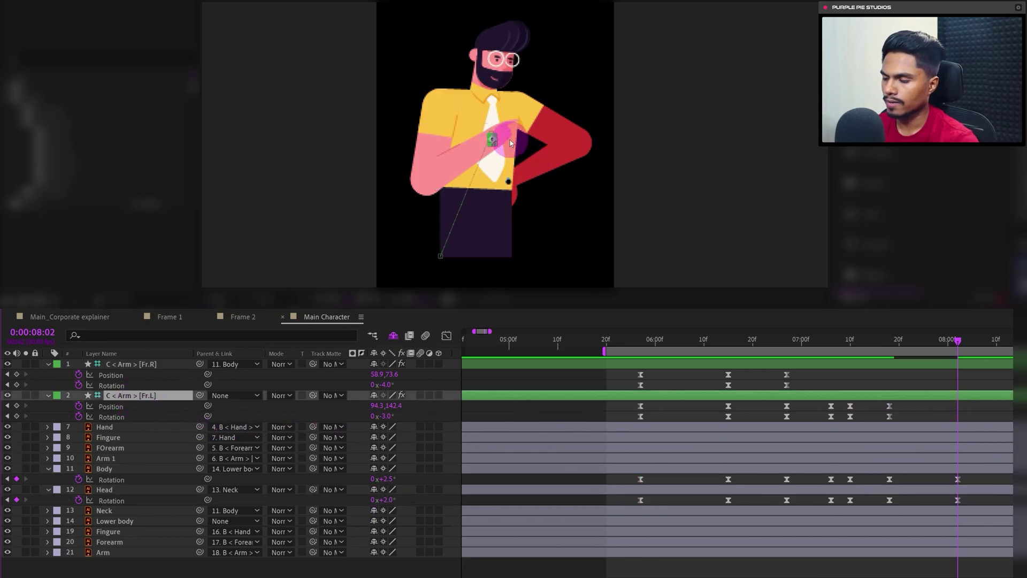
pyautogui.press('Right')
pyautogui.press('Right')
pyautogui.press('Right')
pyautogui.press('Right')
pyautogui.press('Right')
pyautogui.press('Down')
pyautogui.press('Down')
pyautogui.press('Down')
pyautogui.press('Down')
pyautogui.press('Down')
pyautogui.press('Right')
pyautogui.press('Right')
pyautogui.press('Right')
pyautogui.press('Right')
pyautogui.press('Right')
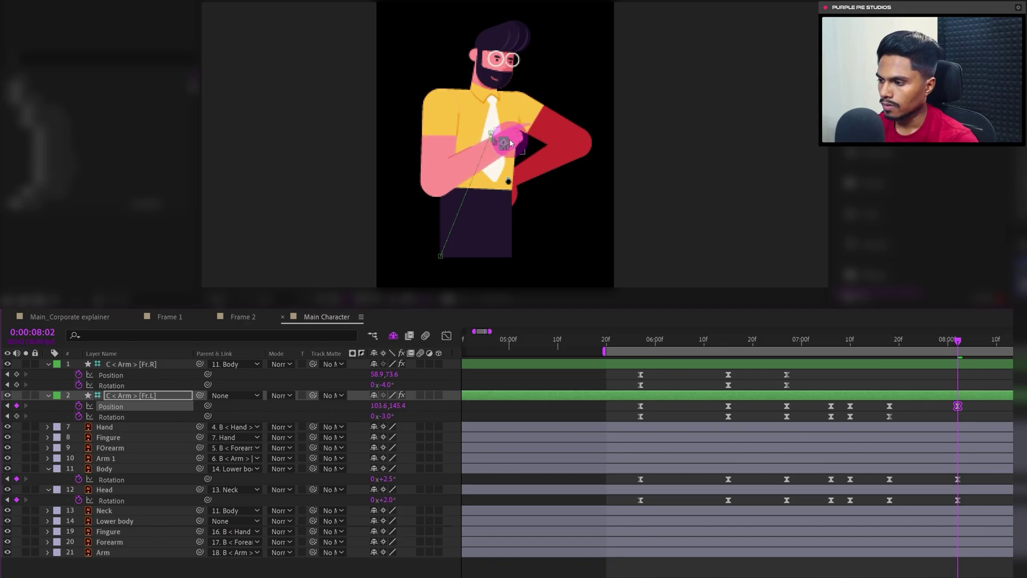
# Set the left arm controller's rotation to 6° and refine its position to 104.1, 148.1 at 0:00:08:02
pyautogui.click(388, 417)
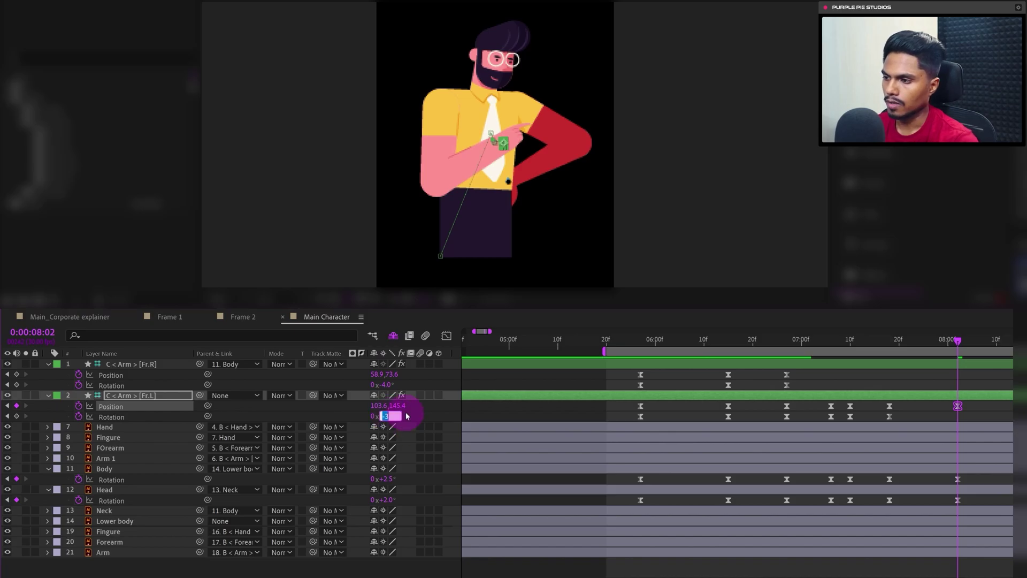
pyautogui.hotkey('shift', 'Up')
pyautogui.hotkey('shift', 'Up')
pyautogui.hotkey('shift', 'Up')
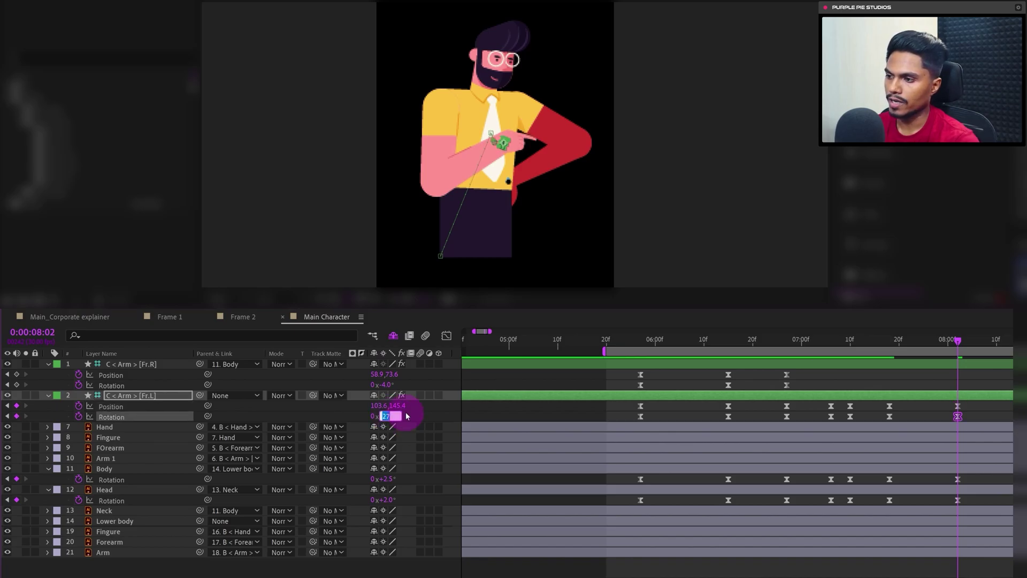
pyautogui.hotkey('shift', 'Down')
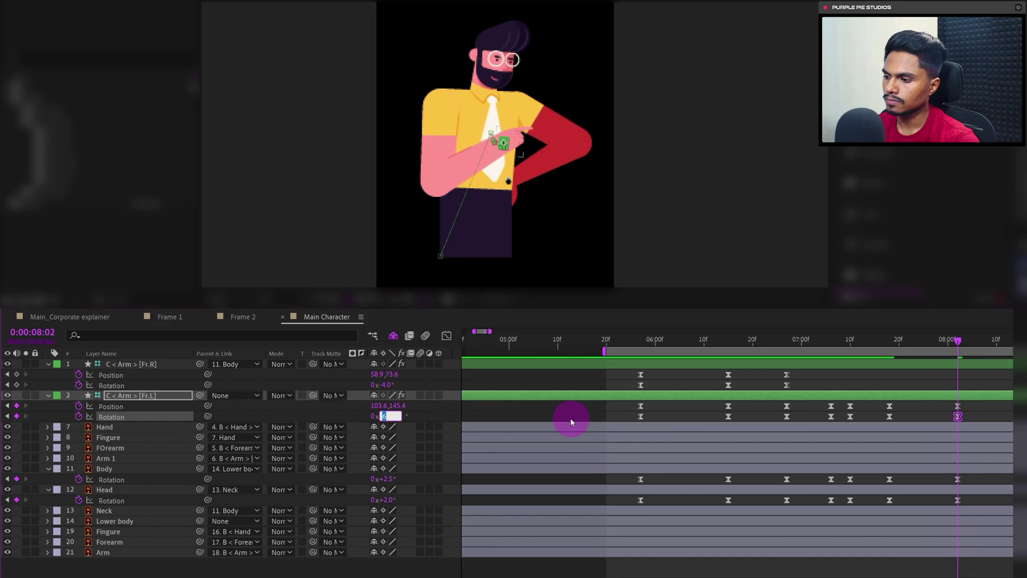
pyautogui.click(570, 416)
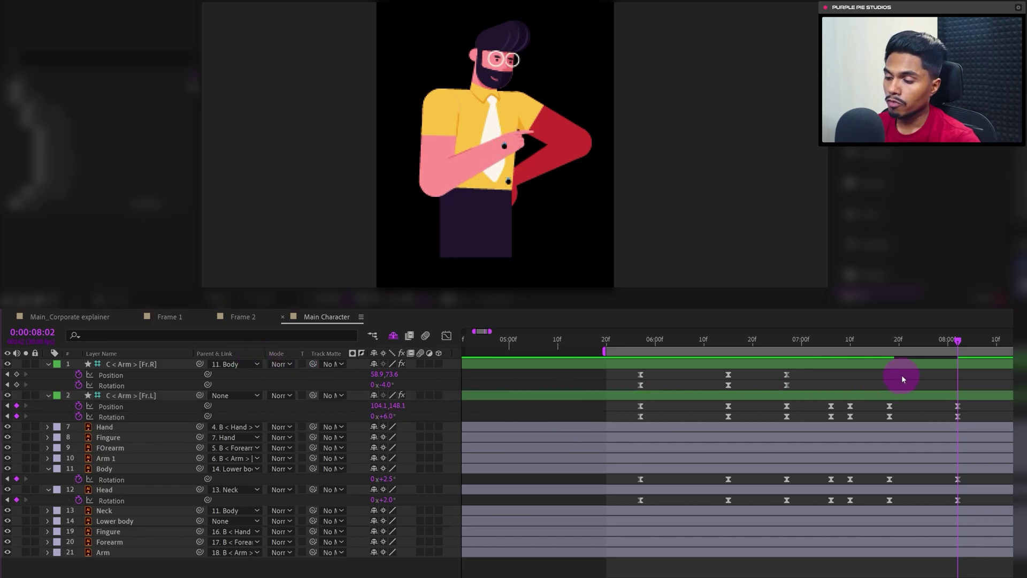
# Advance 8 frames to 0:00:08:10 and keyframe the left arm controller's position and rotation and the Body and Head rotation
pyautogui.click(28, 334)
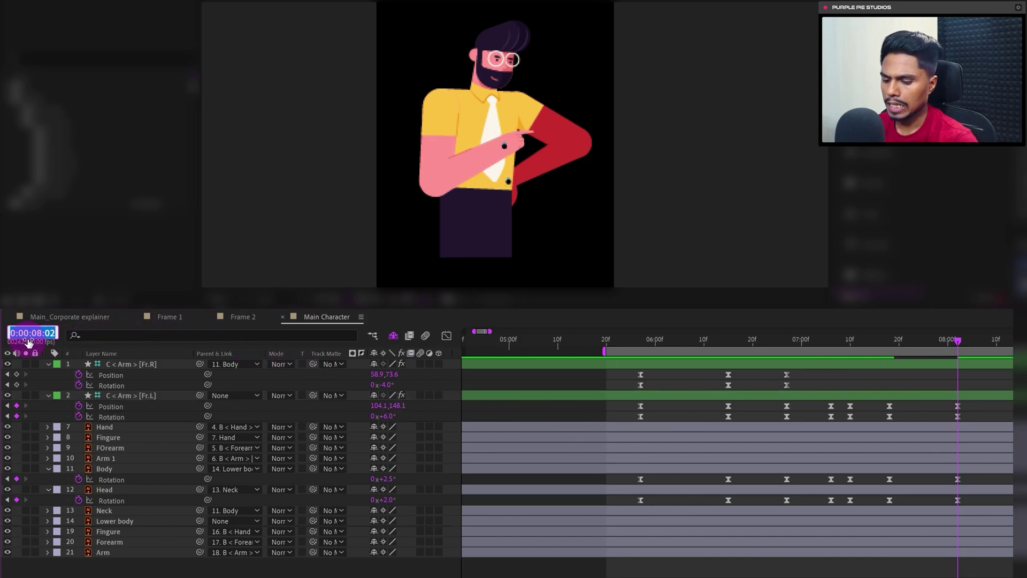
pyautogui.write('+8')
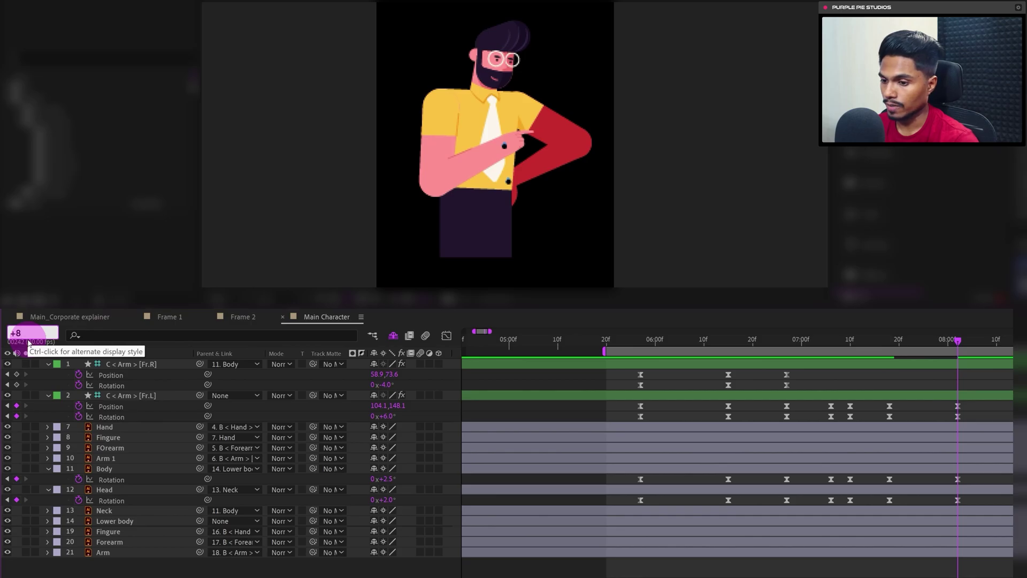
pyautogui.press('Return')
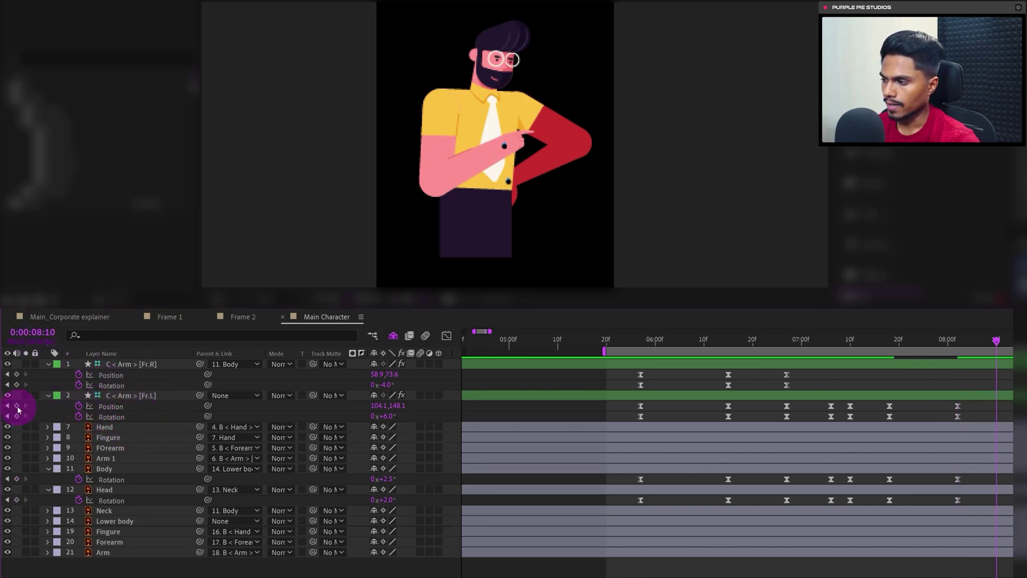
pyautogui.click(16, 405)
pyautogui.click(17, 416)
pyautogui.click(17, 479)
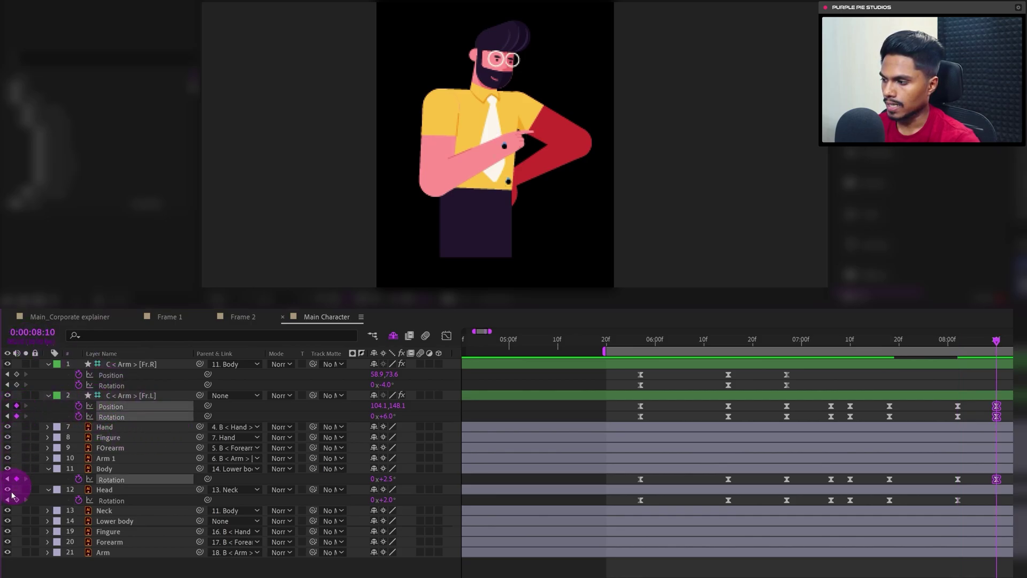
pyautogui.click(16, 500)
pyautogui.click(980, 416)
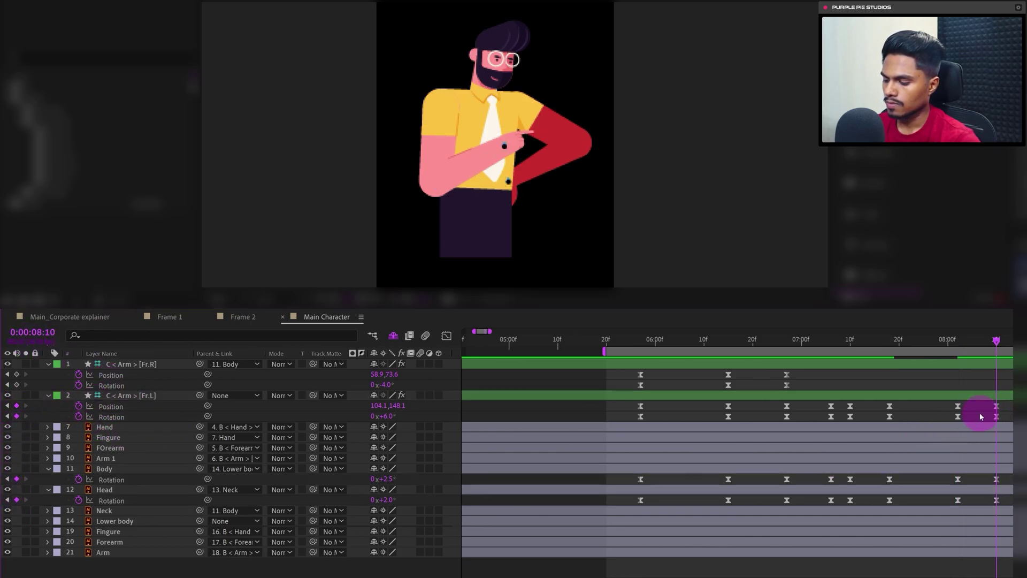
# Set the Body layer's rotation to 2° and the Head layer's rotation to 1.5° at 0:00:08:10
pyautogui.click(127, 469)
pyautogui.click(386, 479)
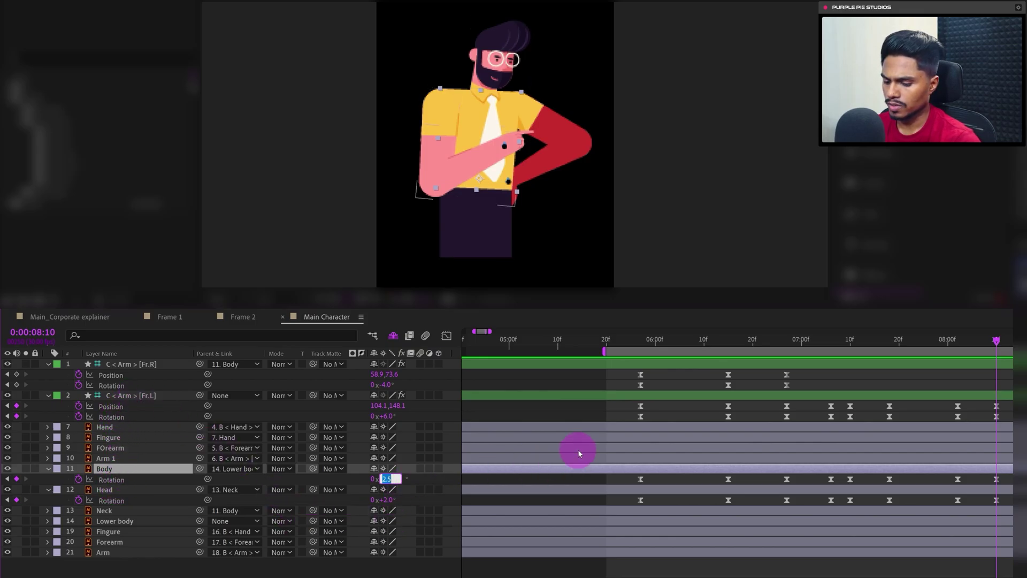
pyautogui.write('2')
pyautogui.press('Return')
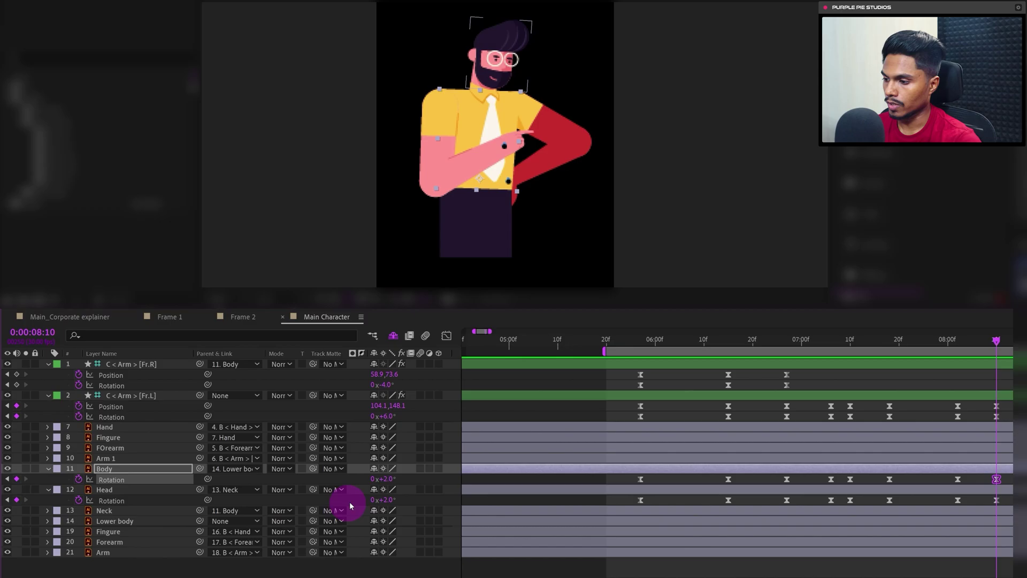
pyautogui.click(386, 499)
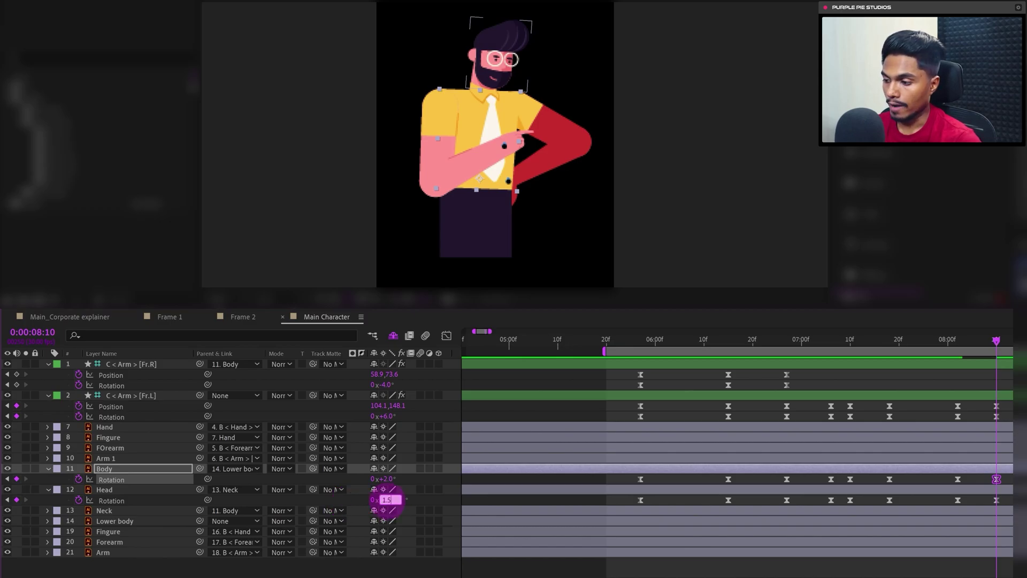
pyautogui.press('Return')
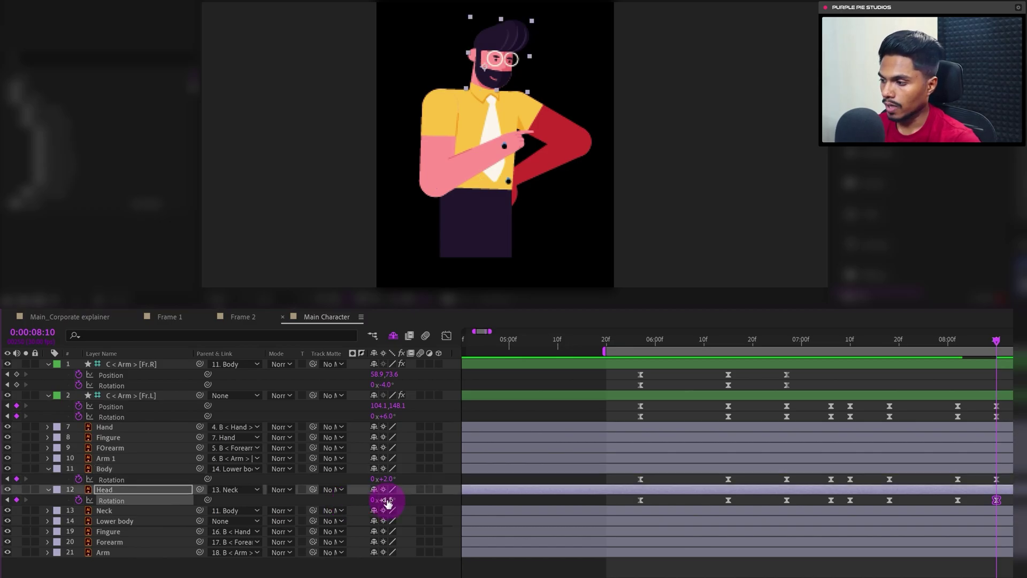
# Set the left arm controller's rotation to 3.5° and nudge its position to 103.1, 146.4 at 0:00:08:10
pyautogui.click(388, 416)
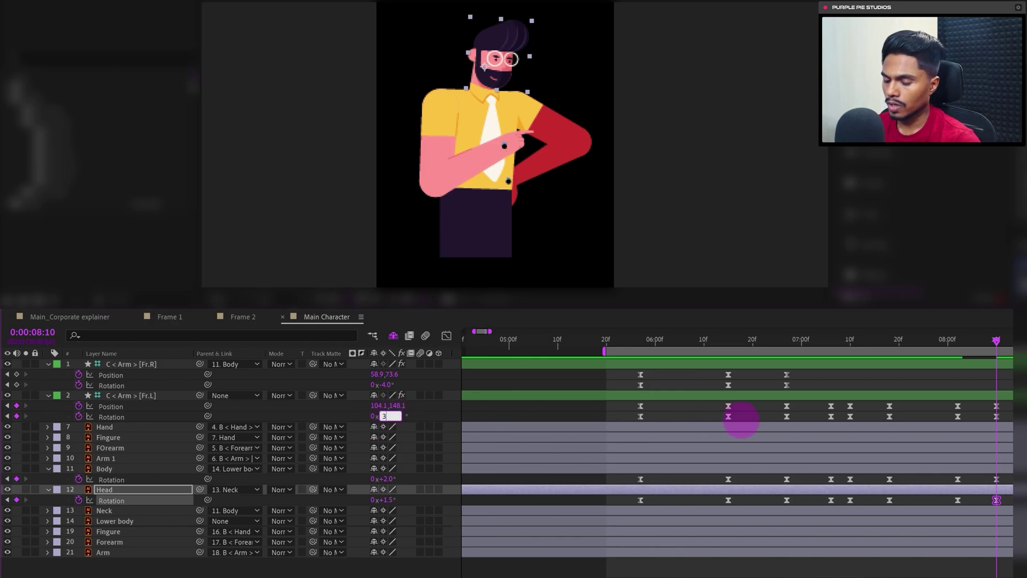
pyautogui.write('3.5')
pyautogui.press('Return')
pyautogui.click(127, 396)
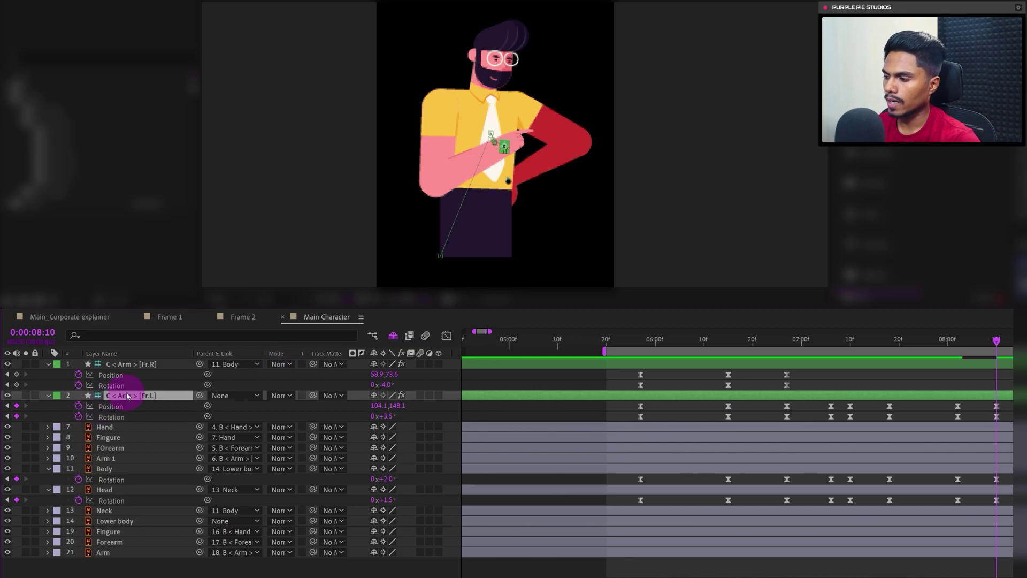
pyautogui.press('Up')
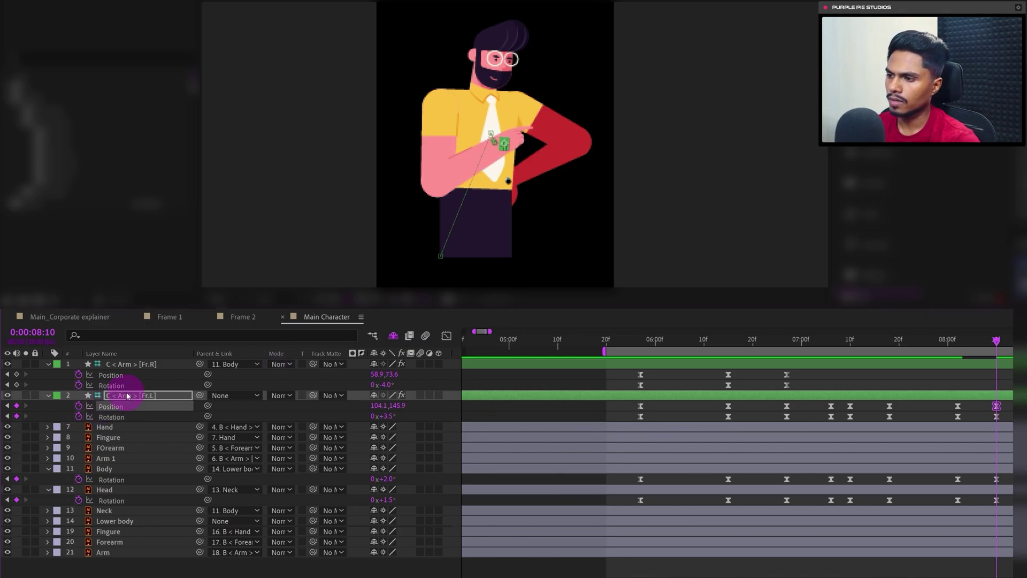
pyautogui.press('Left')
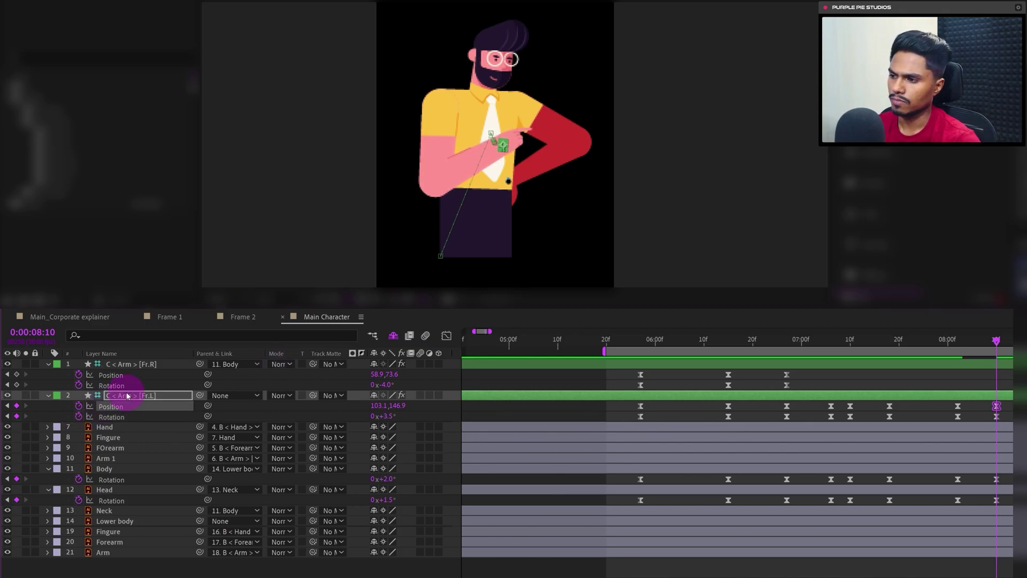
pyautogui.click(954, 374)
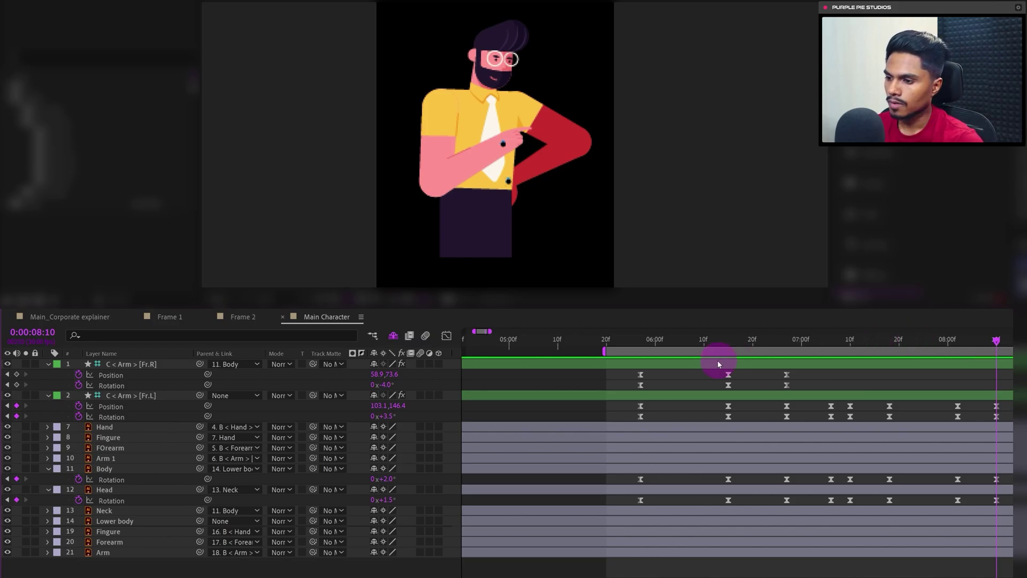
# Preview the character's arm, body and head motion from 0:00:05:23
pyautogui.click(620, 341)
pyautogui.press('space')
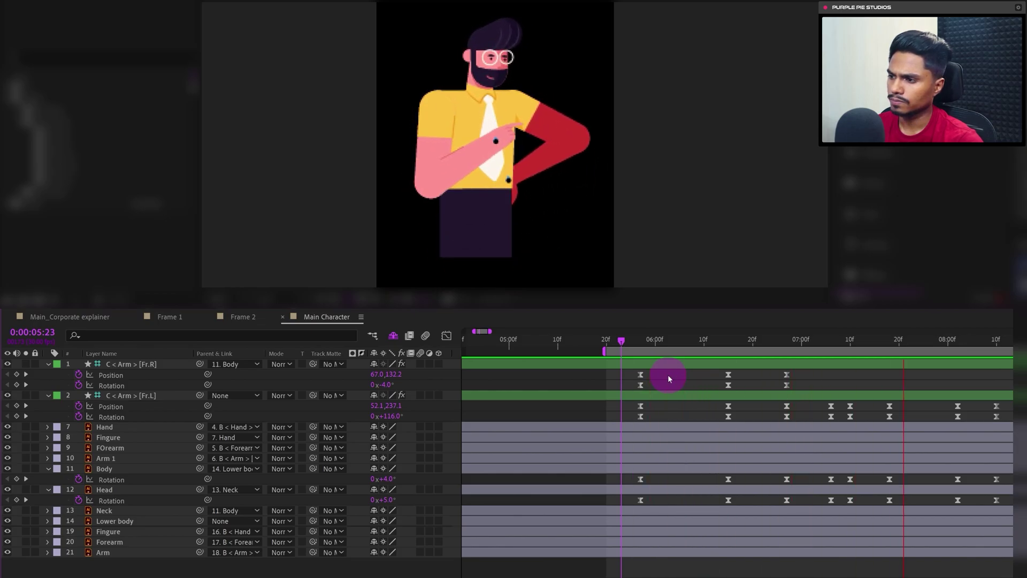
# Add a rotation keyframe to the Head layer at 0:00:08:15
pyautogui.click(1019, 338)
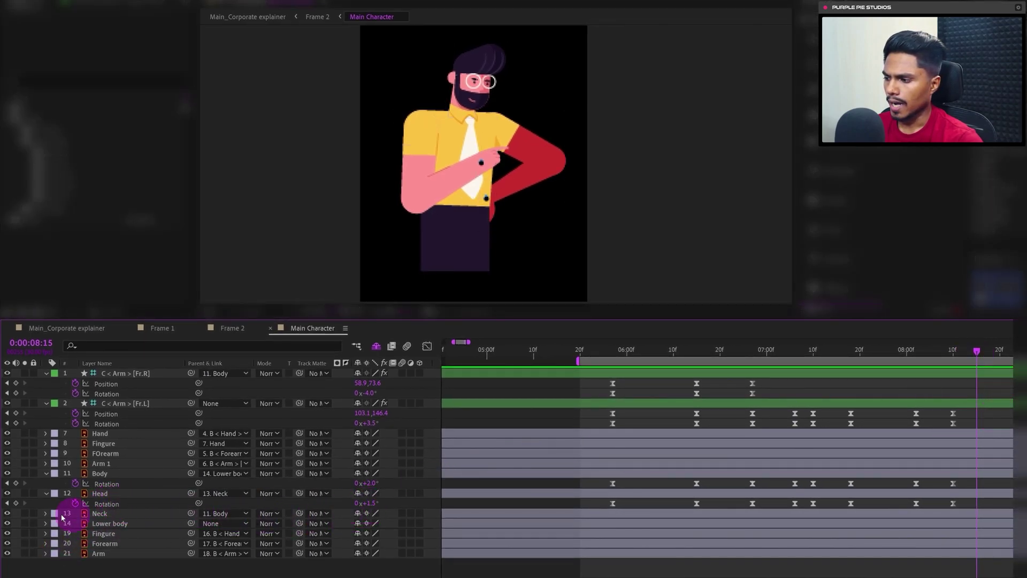
pyautogui.click(15, 503)
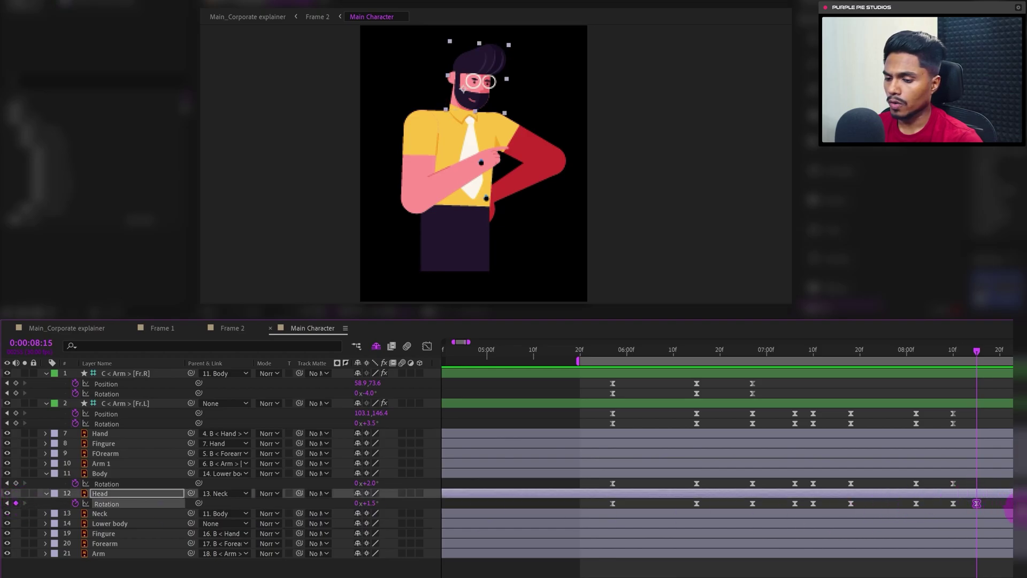
pyautogui.moveTo(1019, 506); pyautogui.dragTo(642, 517)
pyautogui.hscroll(-5, 818, 387)
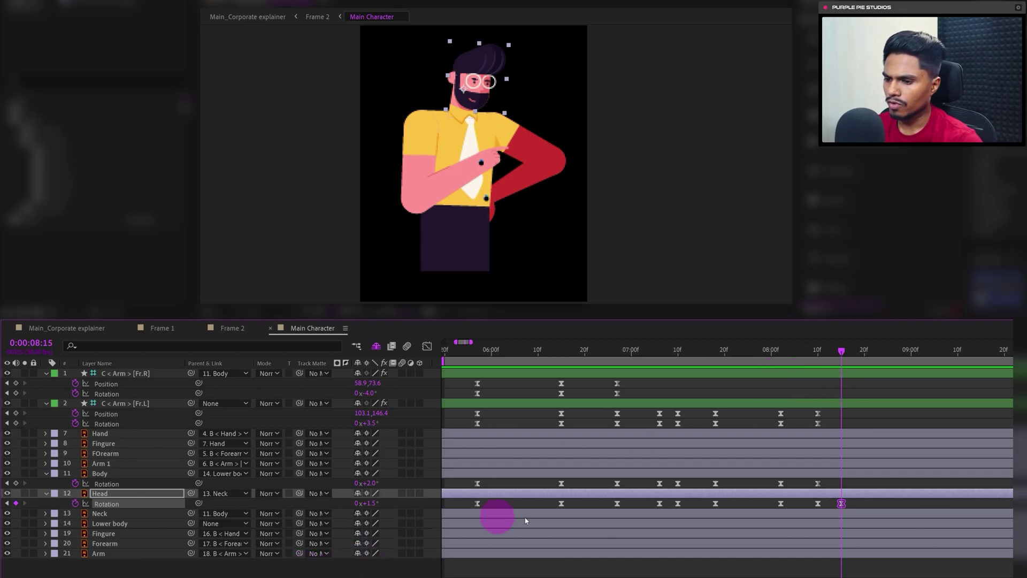
# Set the Head layer's rotation to 5° at 0:00:08:20
pyautogui.click(51, 352)
pyautogui.write('+5')
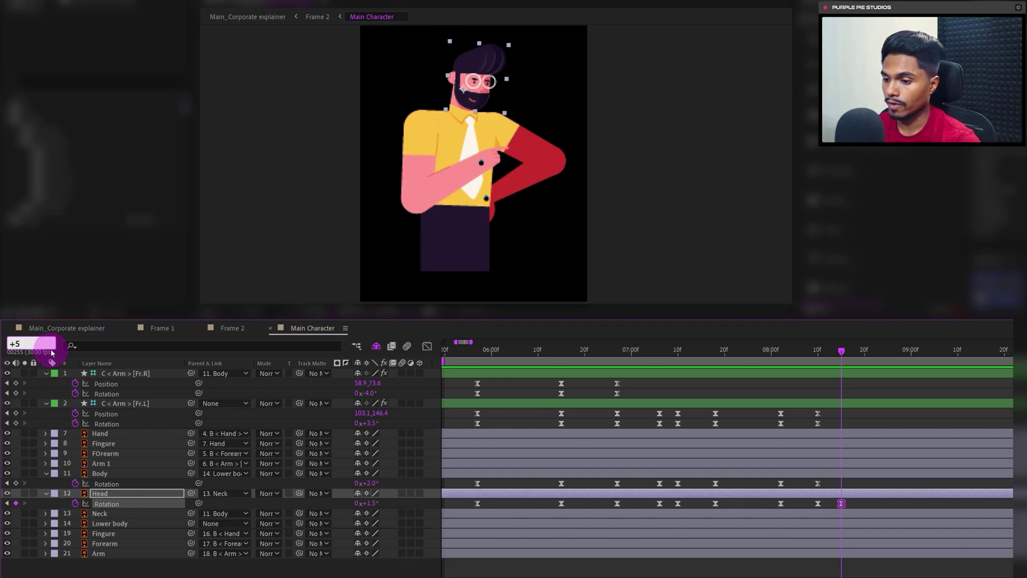
pyautogui.press('Return')
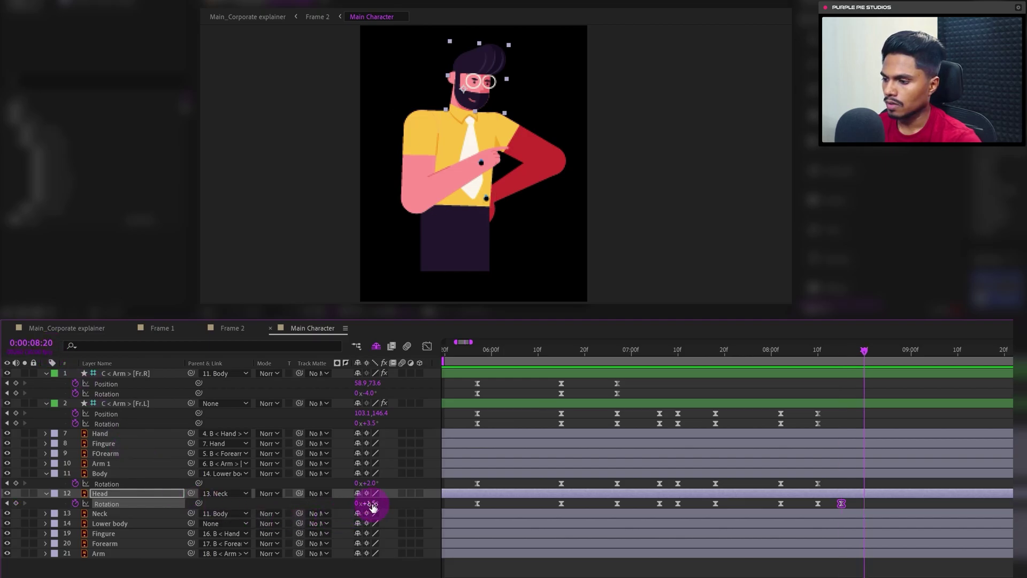
pyautogui.click(370, 502)
pyautogui.write('5')
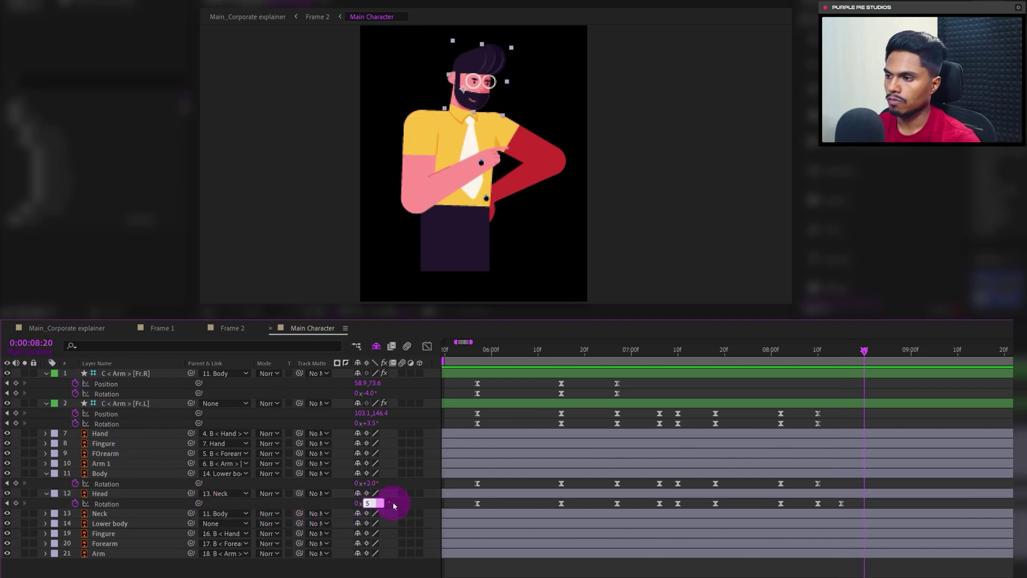
pyautogui.press('Return')
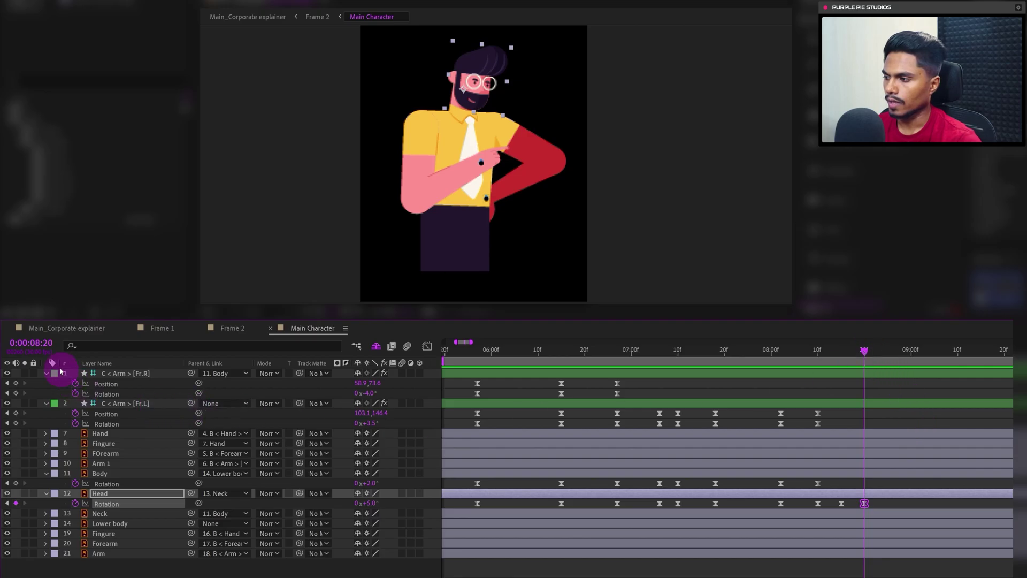
# Copy the Head layer's rotation keyframe at 0:00:08:15 to 0:00:08:25
pyautogui.click(37, 352)
pyautogui.write('+5')
pyautogui.press('Return')
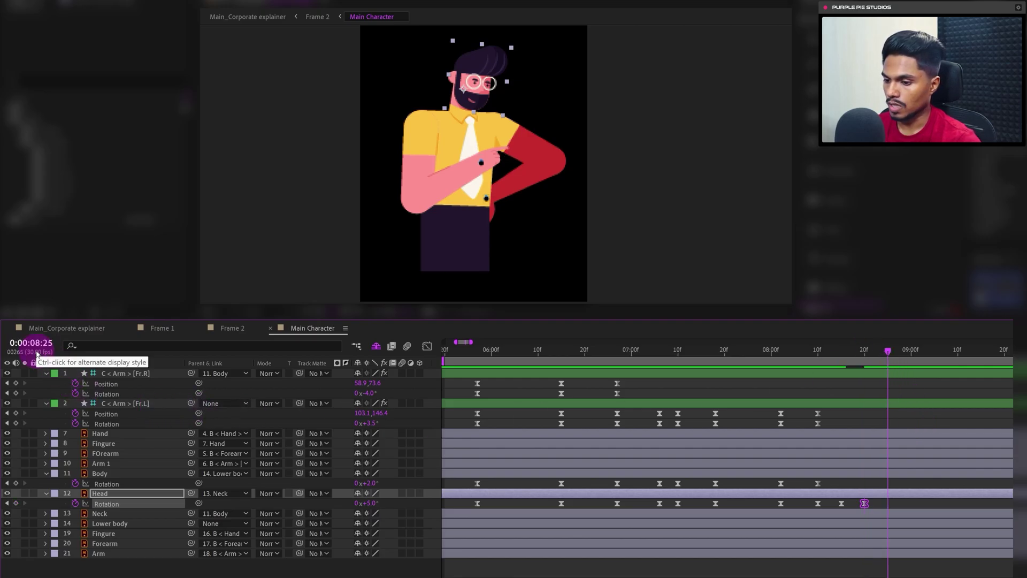
pyautogui.click(841, 503)
pyautogui.hotkey('ctrl', 'c')
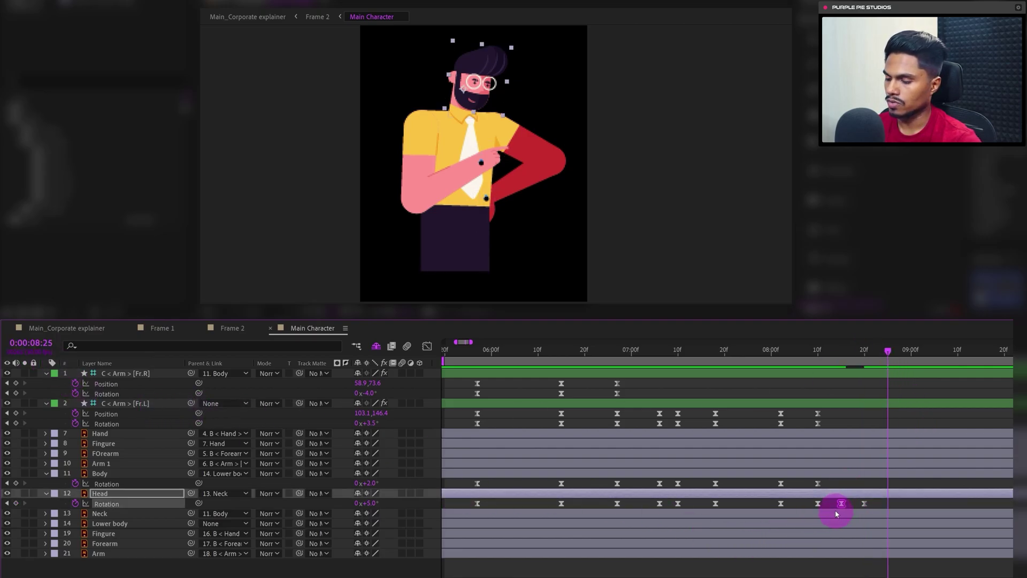
pyautogui.hotkey('ctrl', 'v')
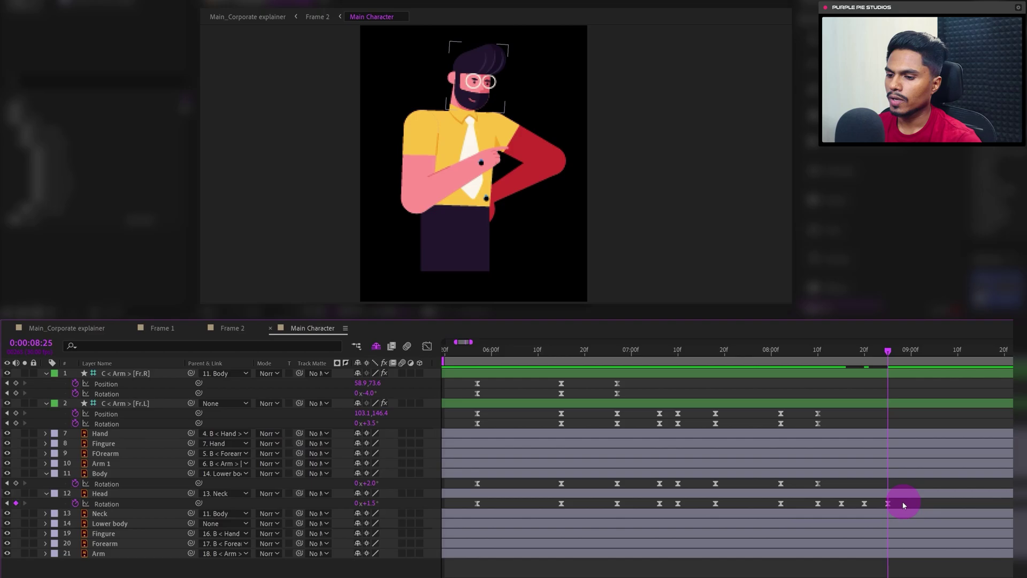
# Duplicate the Head layer's nodding rotation keyframes so they repeat every five frames up to 0:00:09:15
pyautogui.moveTo(903, 500)
pyautogui.mouseDown()
pyautogui.moveTo(837, 505)
pyautogui.moveTo(925, 503)
pyautogui.moveTo(887, 503)
pyautogui.mouseUp()
pyautogui.hotkey('shift', 'pagedown')
pyautogui.hotkey('ctrl', 'c')
pyautogui.hotkey('ctrl', 'v')
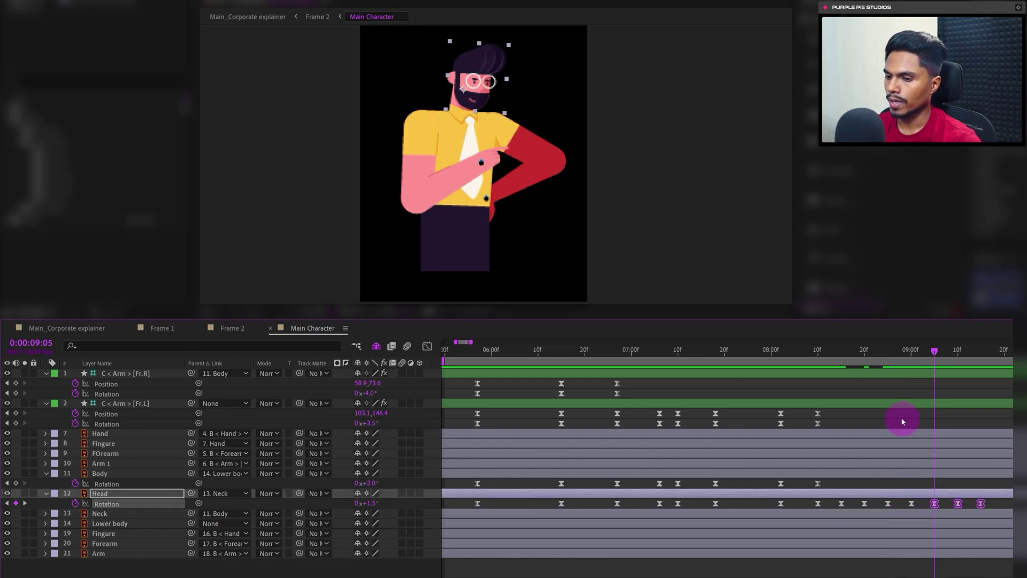
pyautogui.click(886, 385)
# Preview the repeated head nod from 0:00:08:01
pyautogui.click(775, 353)
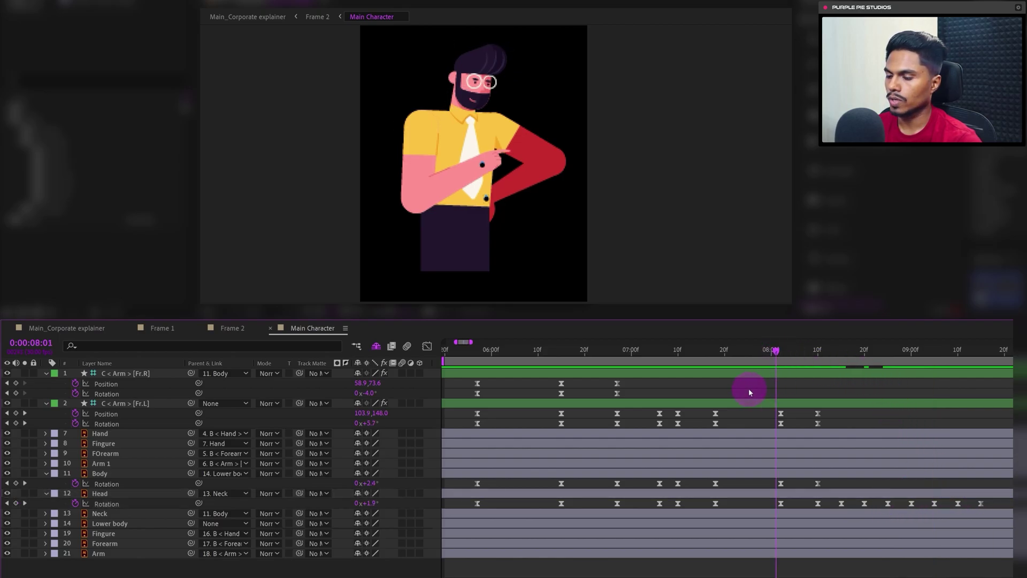
pyautogui.press('space')
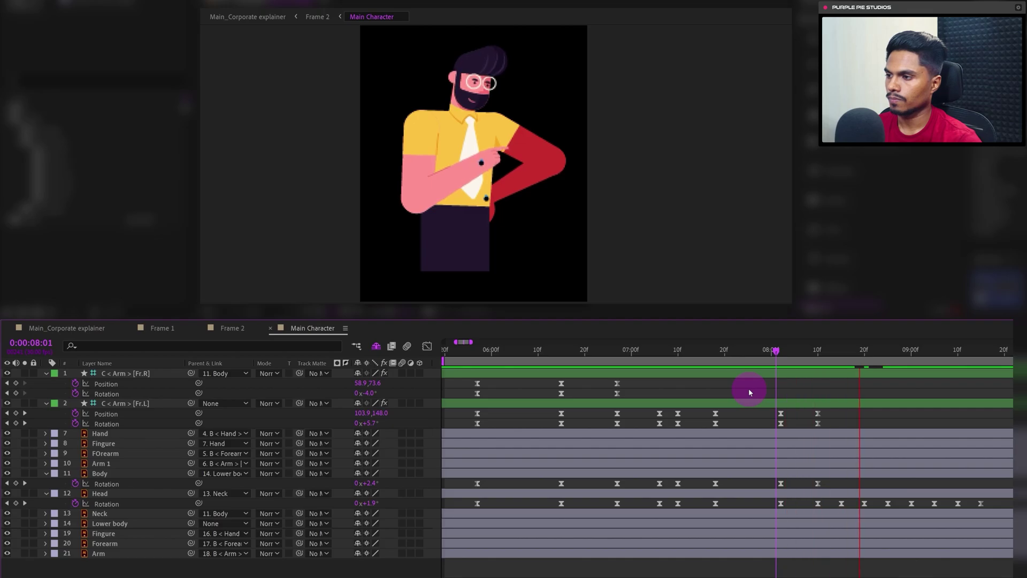
pyautogui.click(840, 352)
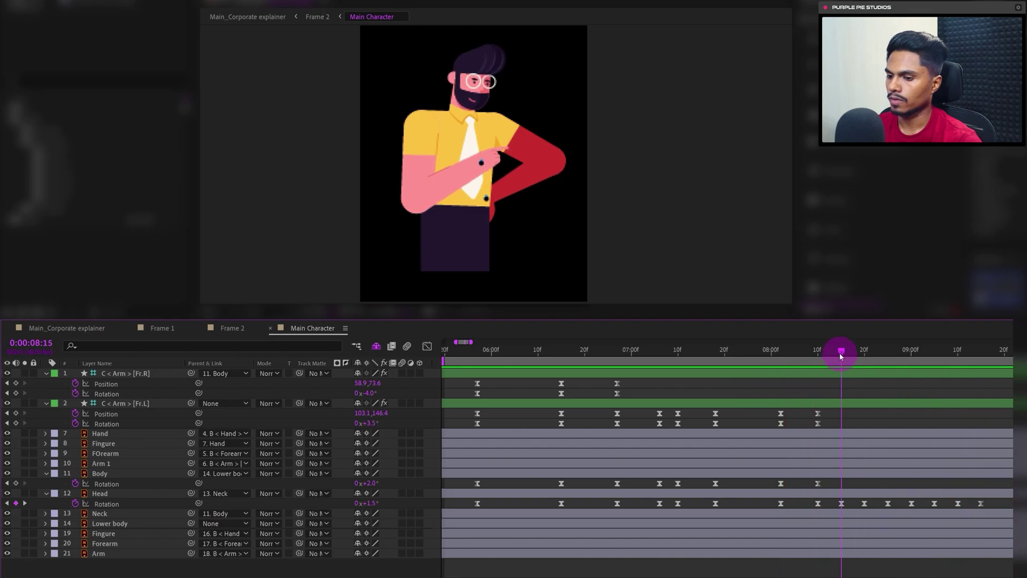
# Stretch the Head rotation keyframes from 0:00:08:15 onward proportionally so the last one falls at about 0:00:09:21
pyautogui.click(999, 507)
pyautogui.moveTo(995, 505); pyautogui.dragTo(834, 511)
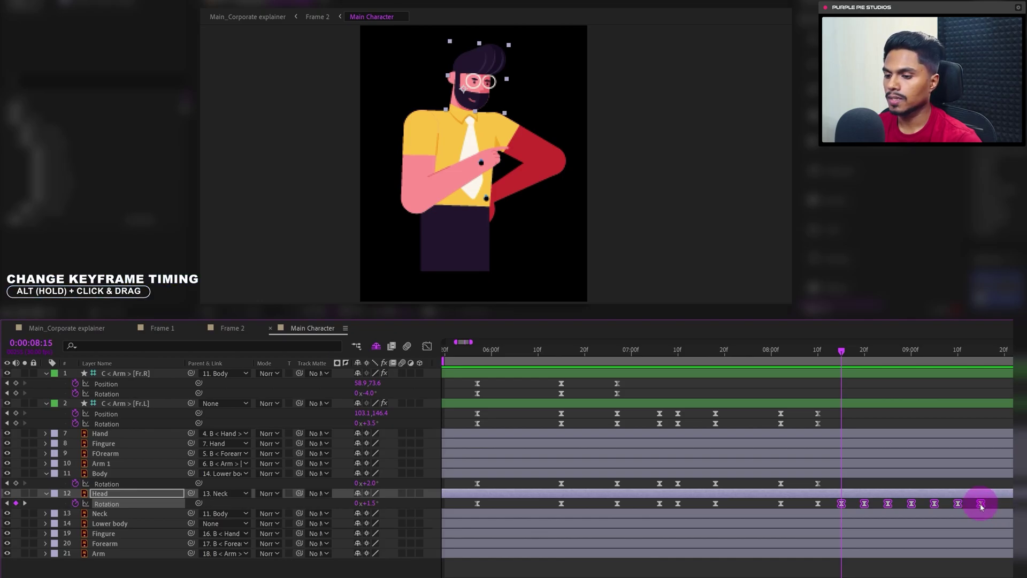
pyautogui.moveTo(981, 505); pyautogui.dragTo(1009, 512)
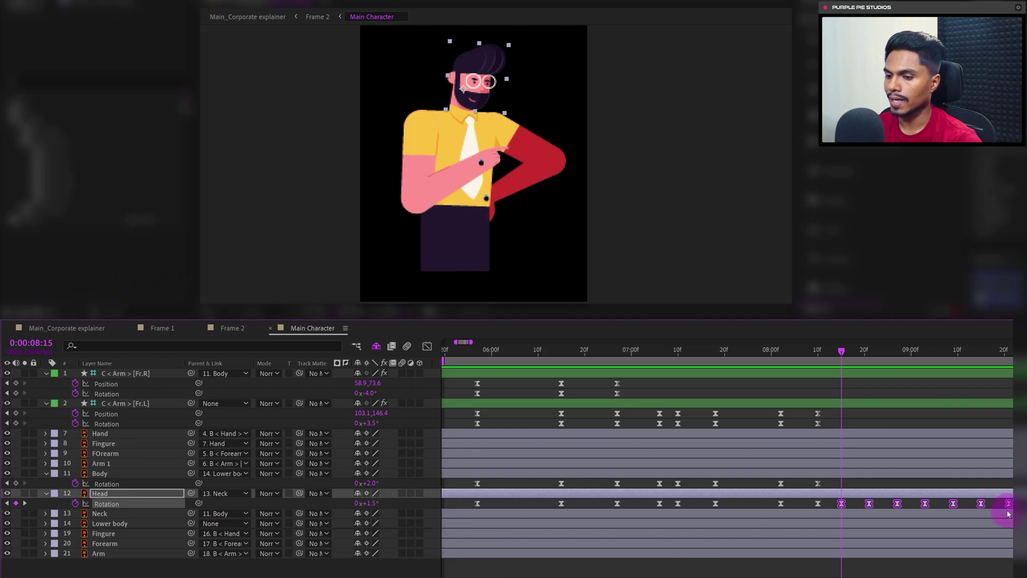
pyautogui.click(909, 384)
# Preview the character's full arm, body and head motion from 0:00:05:27
pyautogui.press('-')
pyautogui.press('-')
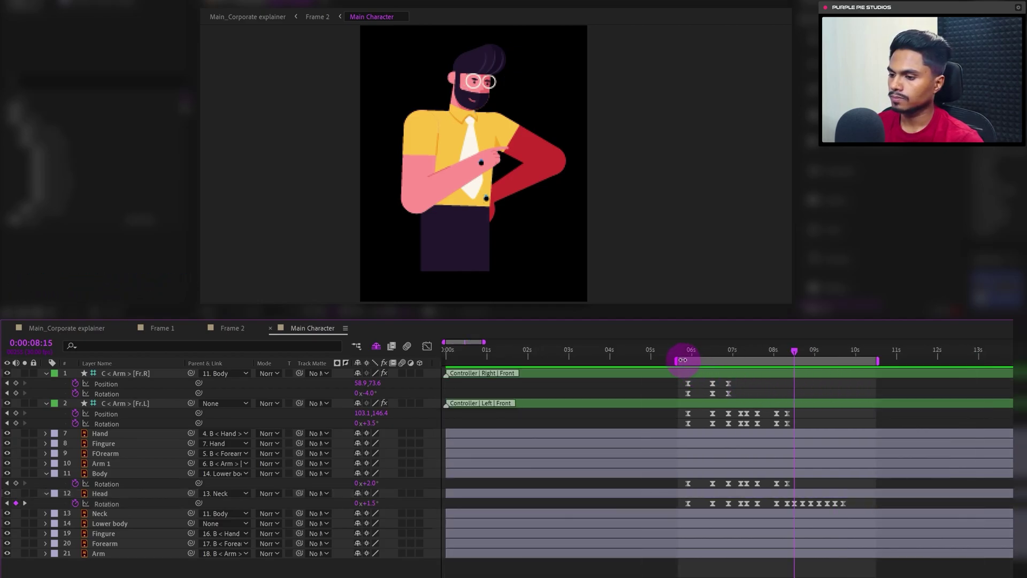
pyautogui.click(687, 347)
pyautogui.press('space')
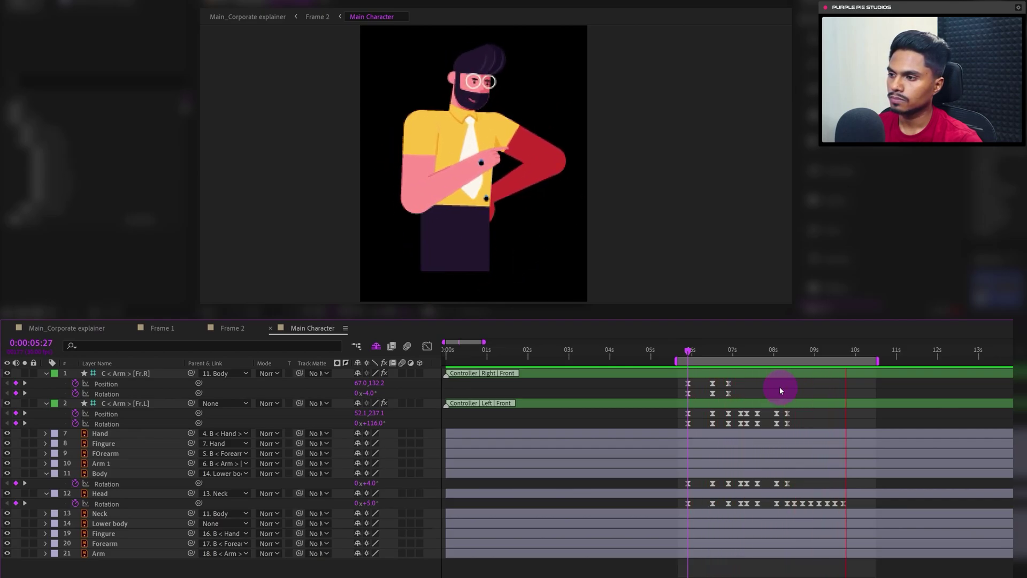
pyautogui.click(770, 350)
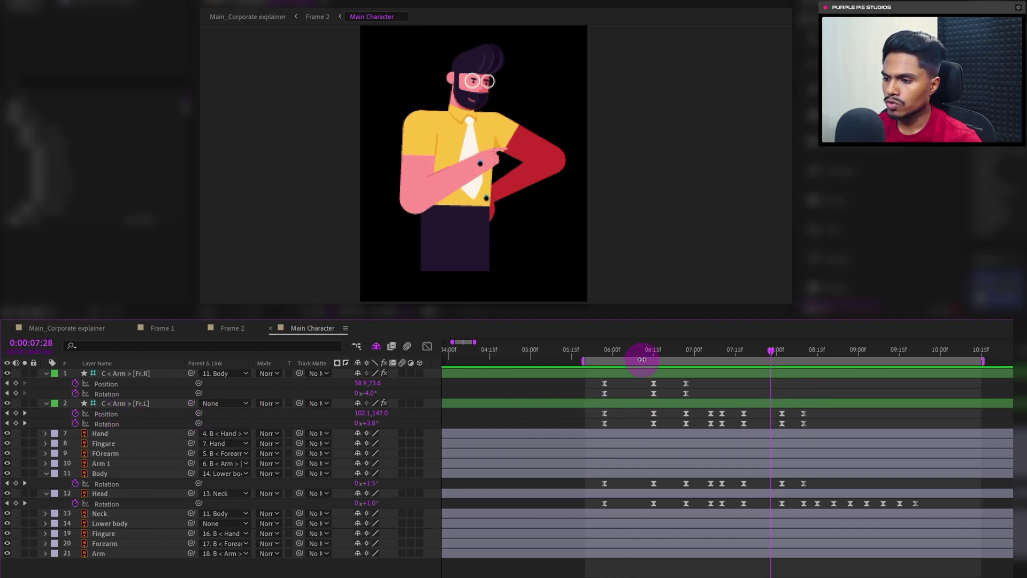
# Offset all of the left arm controller's Rotation keyframes two frames later, starting at 0:00:05:29
pyautogui.click(604, 354)
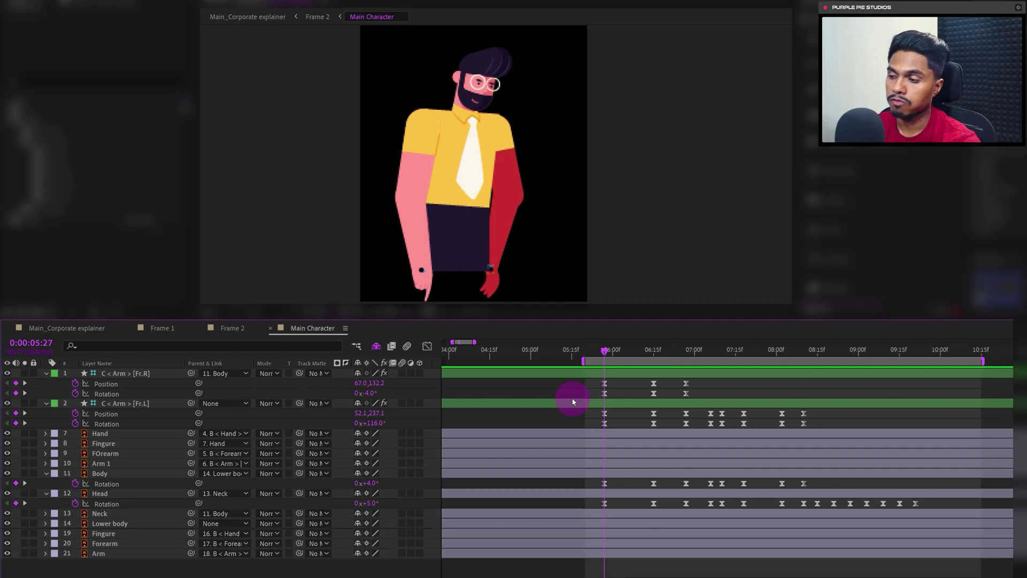
pyautogui.click(141, 403)
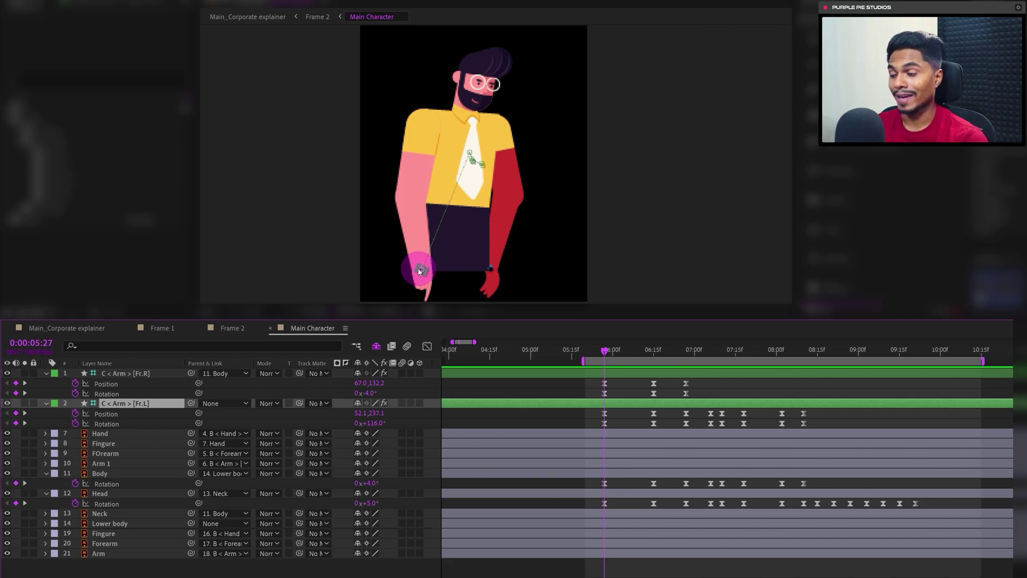
pyautogui.moveTo(810, 421); pyautogui.dragTo(597, 427)
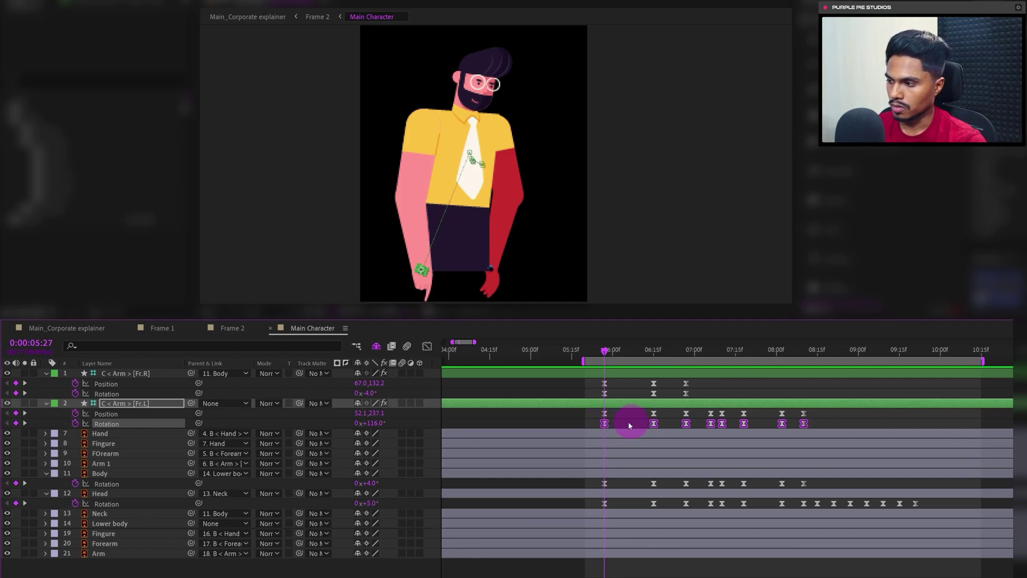
pyautogui.moveTo(713, 377); pyautogui.dragTo(641, 391)
pyautogui.click(112, 406)
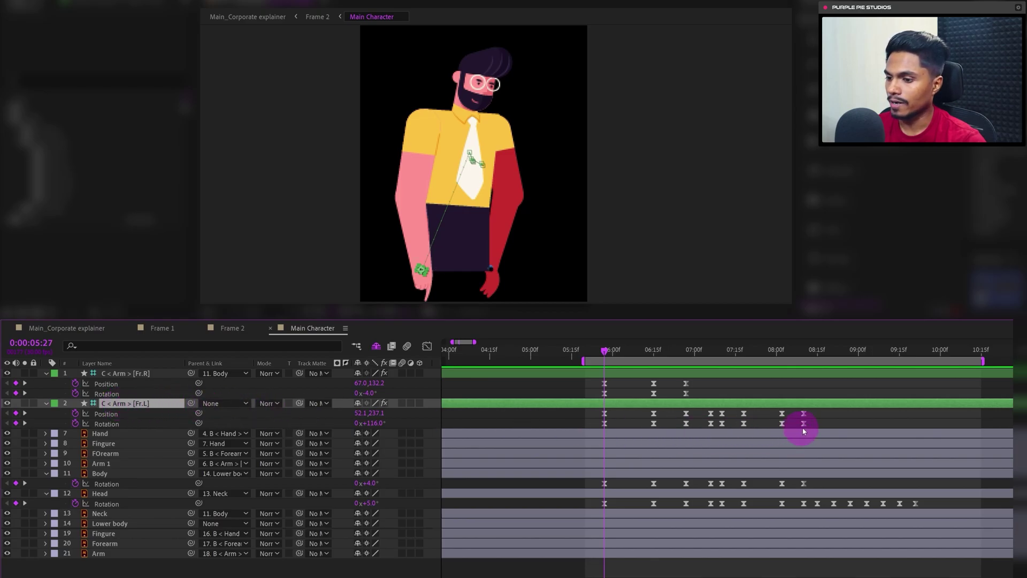
pyautogui.moveTo(810, 426); pyautogui.dragTo(580, 427)
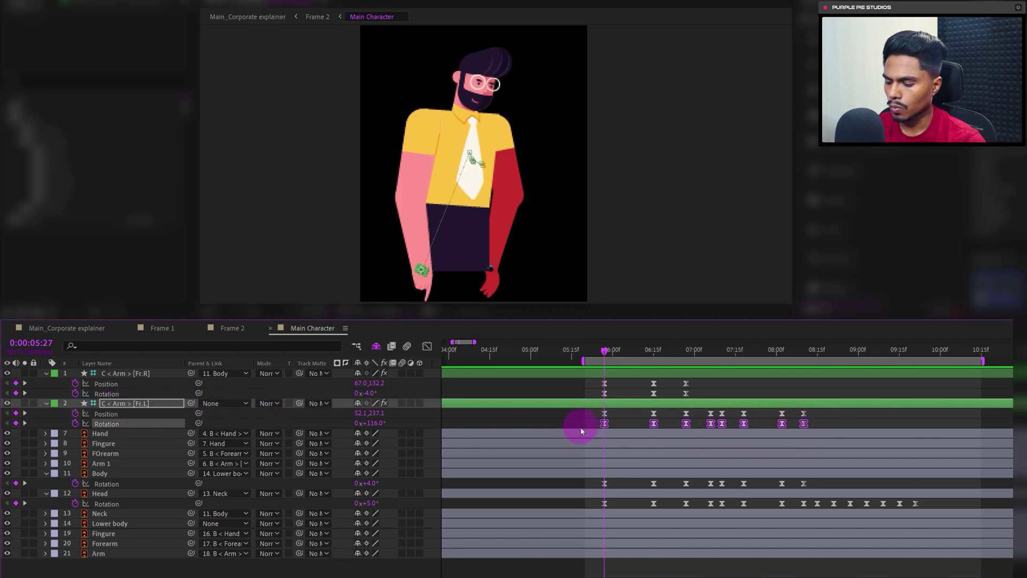
pyautogui.press('=')
pyautogui.press('=')
pyautogui.press('pagedown')
pyautogui.press('pagedown')
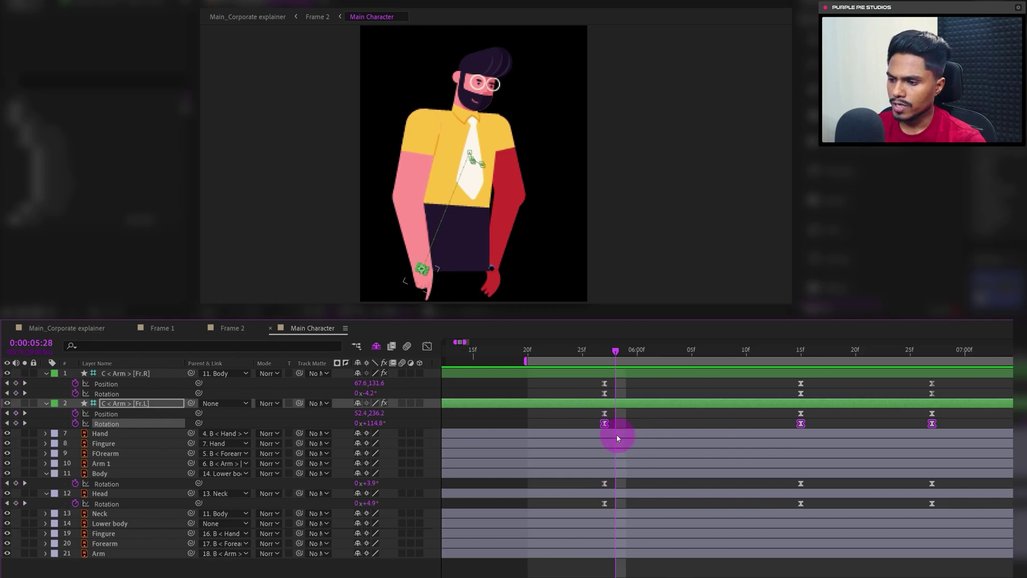
pyautogui.moveTo(604, 424); pyautogui.dragTo(626, 423)
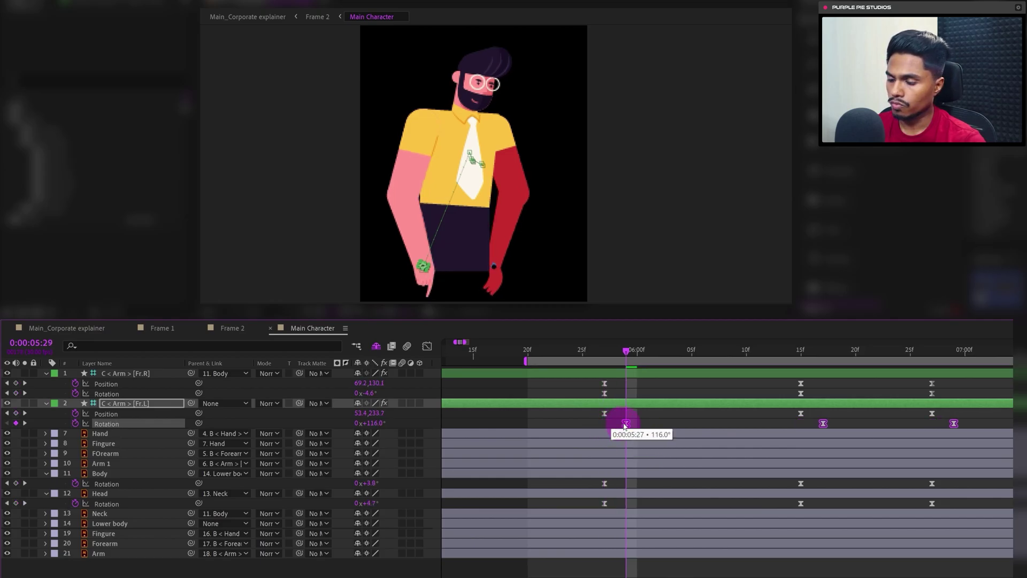
# Offset the right arm controller's Position keyframes to start at 0:00:06:00 and its Rotation keyframes to start at 0:00:06:01
pyautogui.click(117, 400)
pyautogui.click(107, 384)
pyautogui.keyDown('shift'); pyautogui.click(106, 394); pyautogui.keyUp('shift')
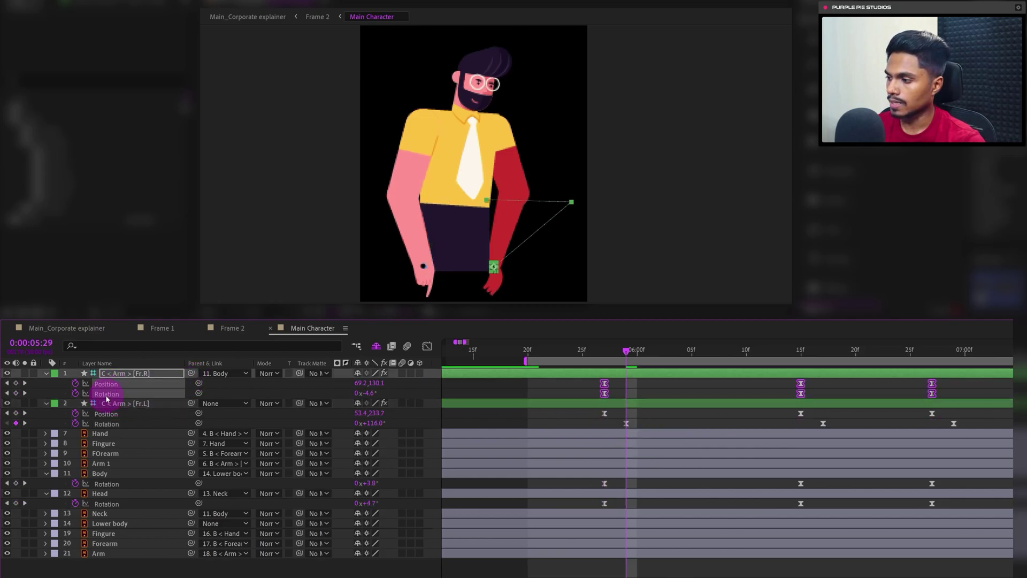
pyautogui.moveTo(605, 394); pyautogui.dragTo(637, 393)
pyautogui.click(659, 395)
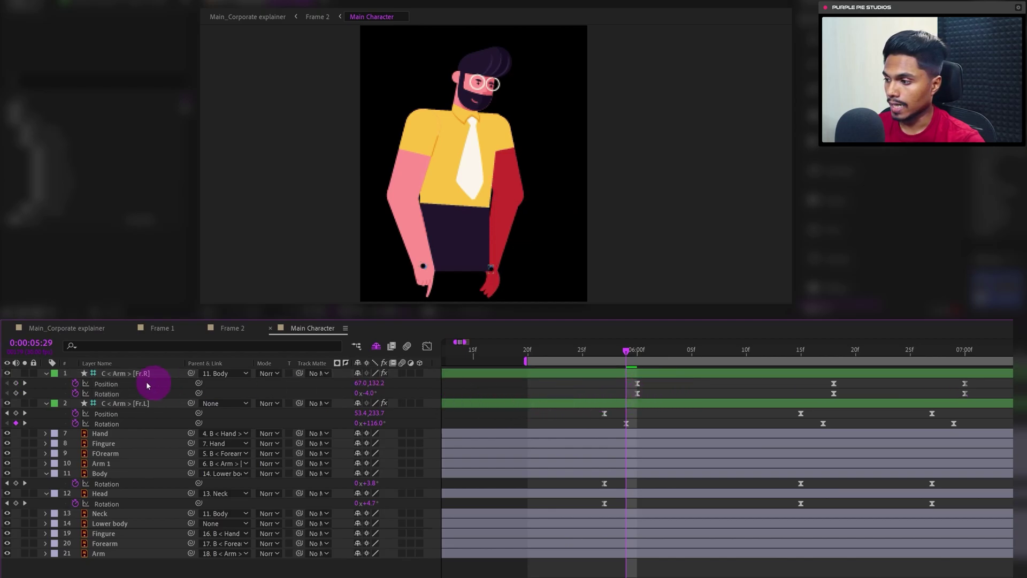
pyautogui.click(107, 393)
pyautogui.moveTo(637, 396); pyautogui.dragTo(648, 396)
pyautogui.click(648, 355)
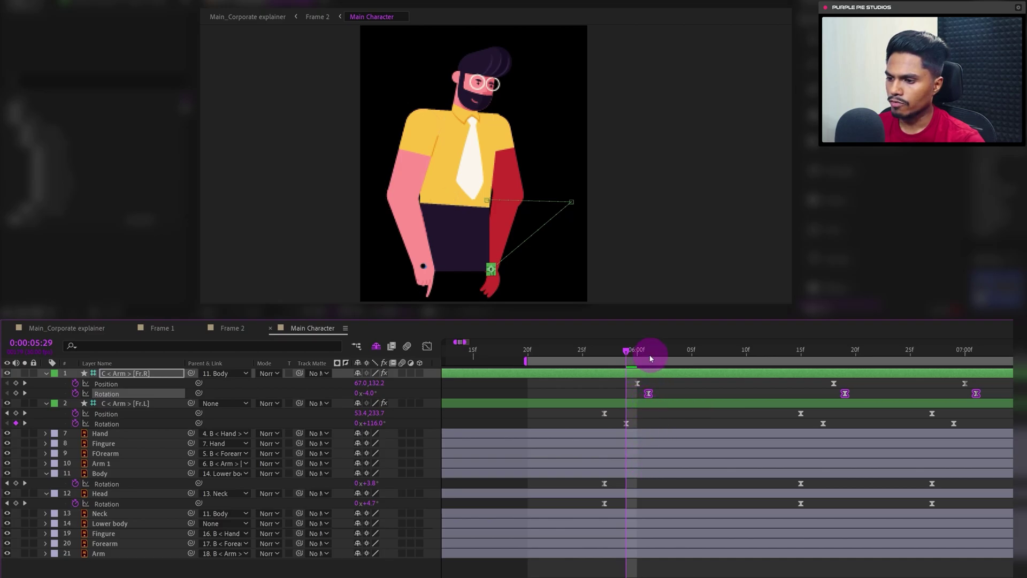
# Offset the Body rotation keyframes to start at 0:00:06:03 and the Head rotation keyframes to start at 0:00:06:05
pyautogui.click(107, 484)
pyautogui.moveTo(606, 485); pyautogui.dragTo(671, 485)
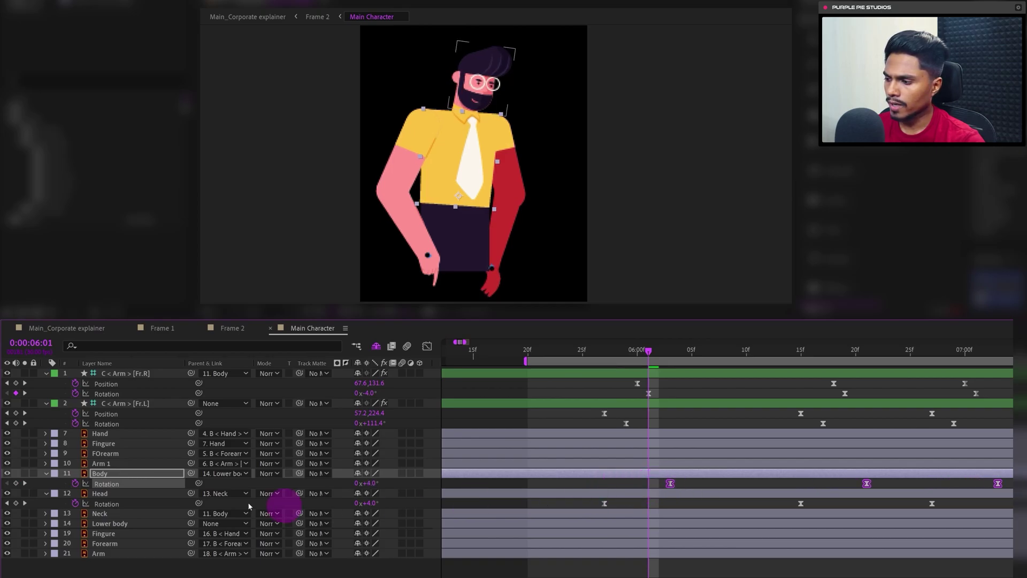
pyautogui.click(107, 503)
pyautogui.moveTo(606, 503); pyautogui.dragTo(694, 499)
pyautogui.click(692, 393)
# Preview the staggered character animation from 0:00:05:22
pyautogui.press('-')
pyautogui.press('-')
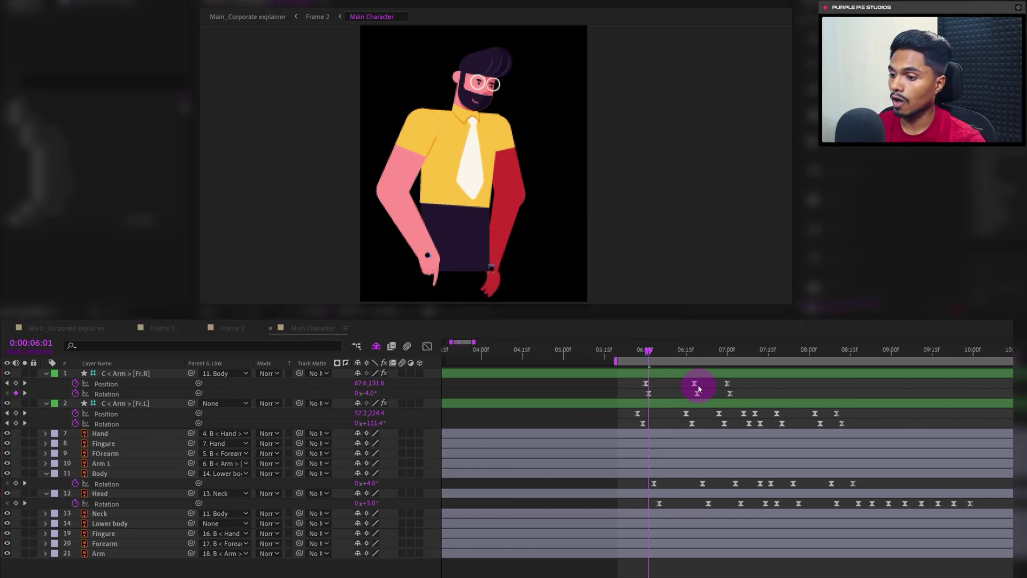
pyautogui.click(623, 351)
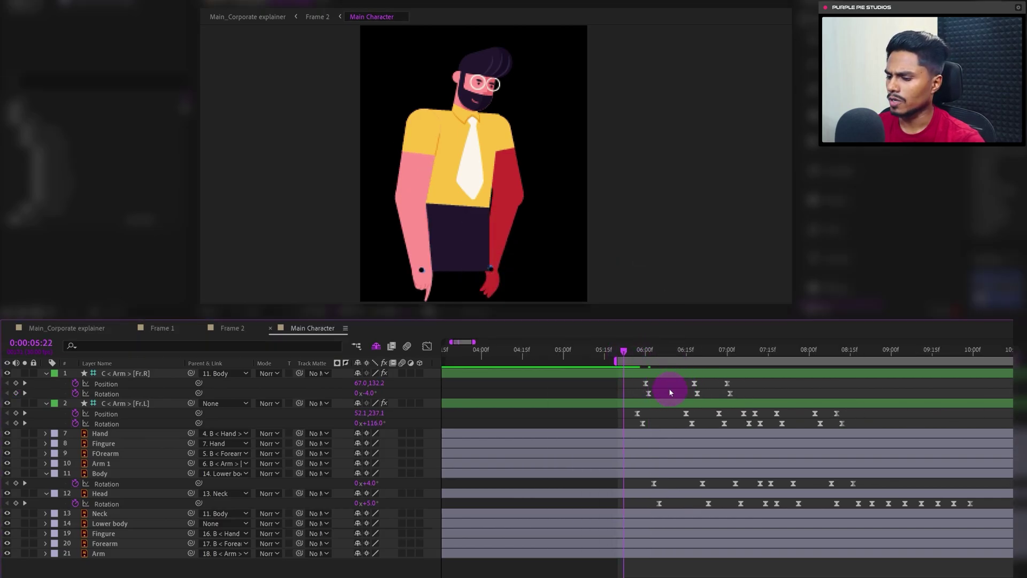
pyautogui.press('space')
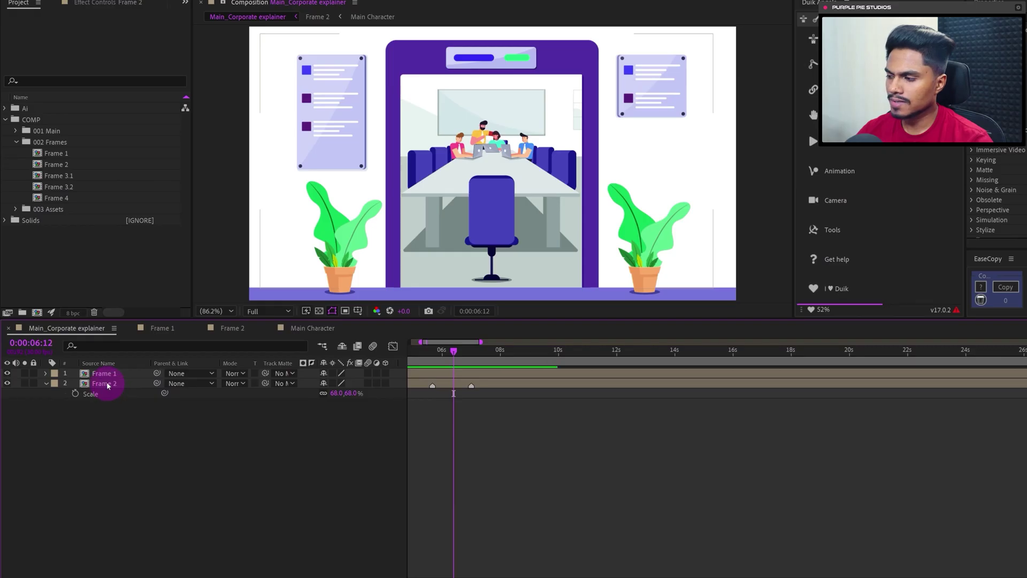
# Reveal Frame 2's shy layers to inspect Lc_Forearm 2, Lc_Hand 2 and Laptop bottom 1, and hide the shy layers again
pyautogui.doubleClick(104, 383)
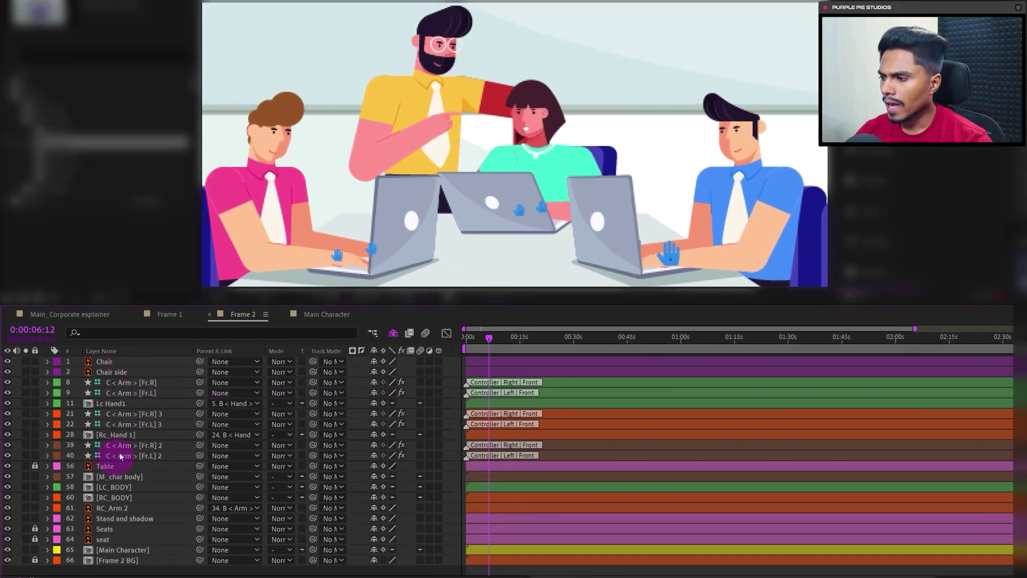
pyautogui.click(393, 332)
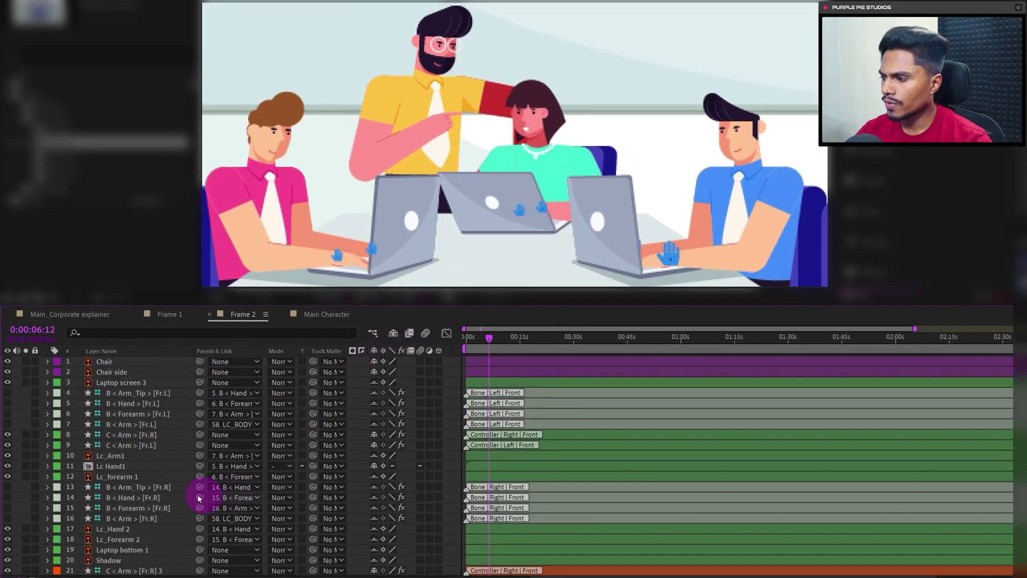
pyautogui.scroll(-2, 156, 516)
pyautogui.scroll(2, 123, 530)
pyautogui.click(119, 537)
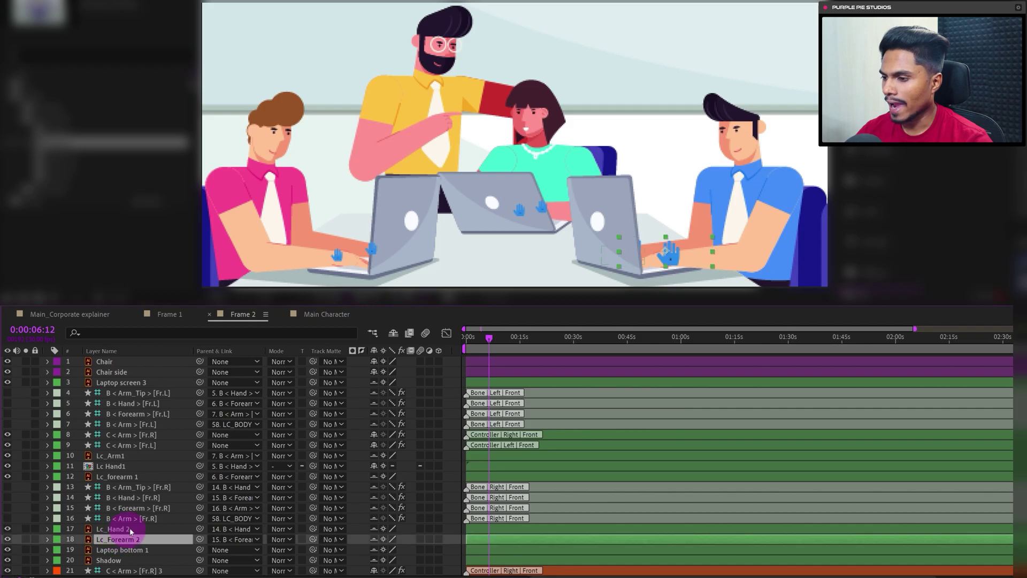
pyautogui.keyDown('ctrl'); pyautogui.click(135, 529); pyautogui.keyUp('ctrl')
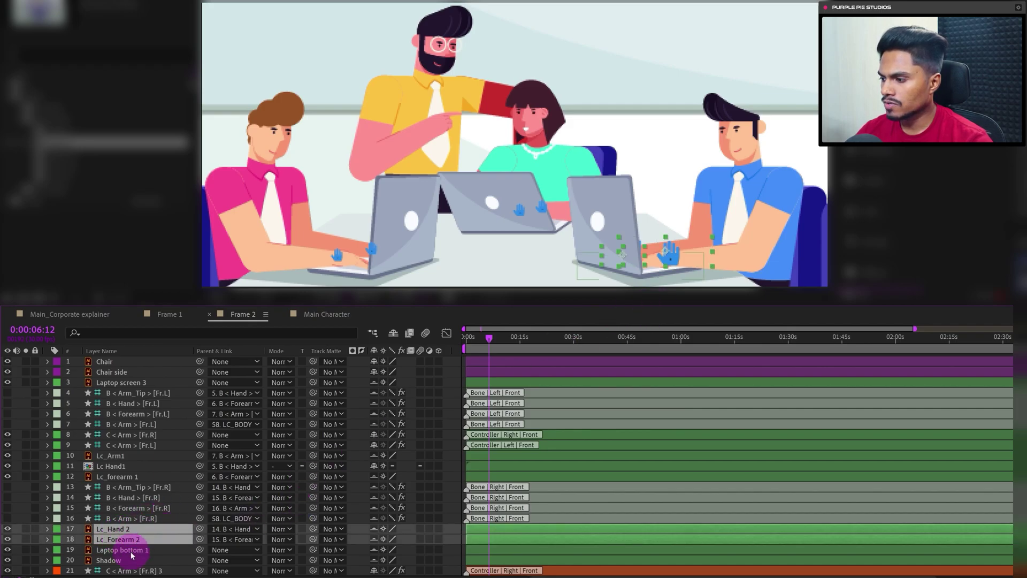
pyautogui.keyDown('ctrl'); pyautogui.click(130, 551); pyautogui.keyUp('ctrl')
pyautogui.click(392, 332)
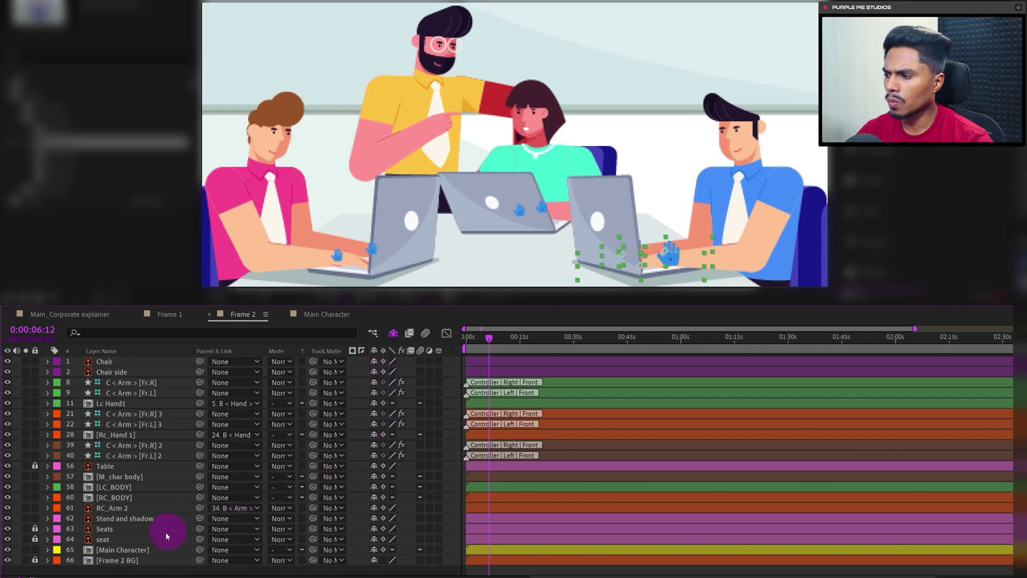
# Add Position and Rotation keyframes at 0:00:06:12 to the blue-shirted character's C < Arm > [Fr.L] hand controller
pyautogui.click(105, 571)
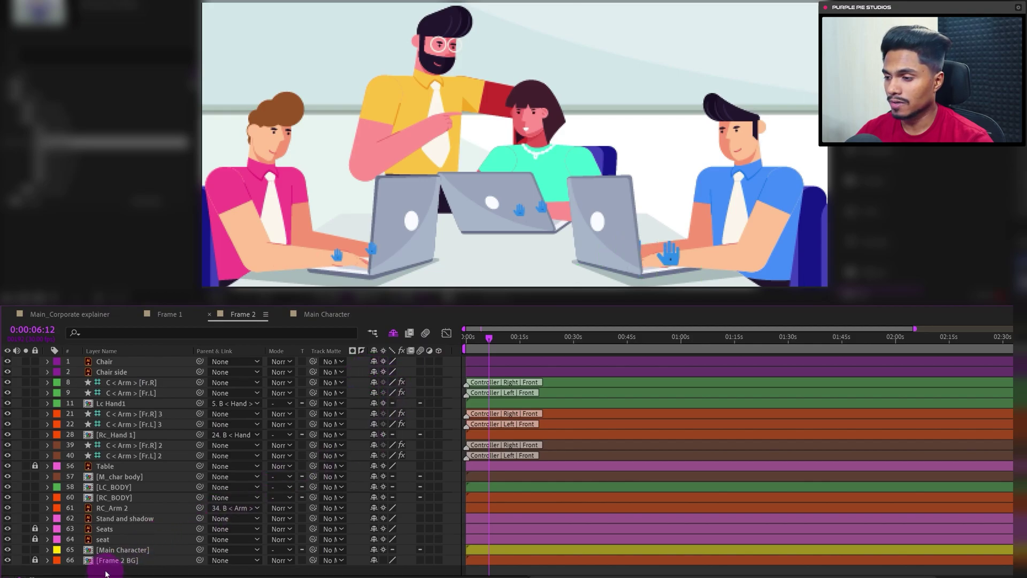
pyautogui.click(669, 250)
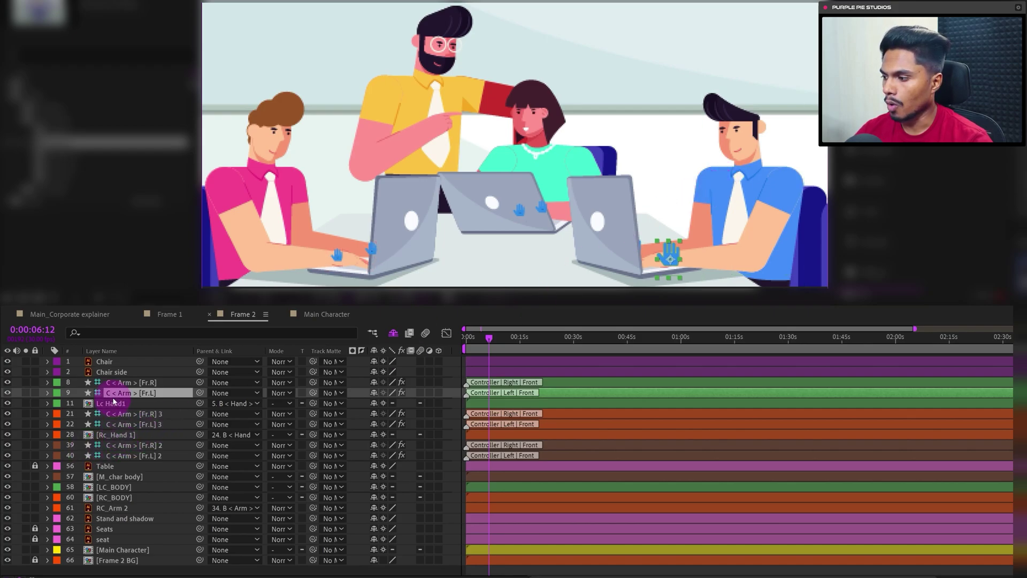
pyautogui.click(122, 487)
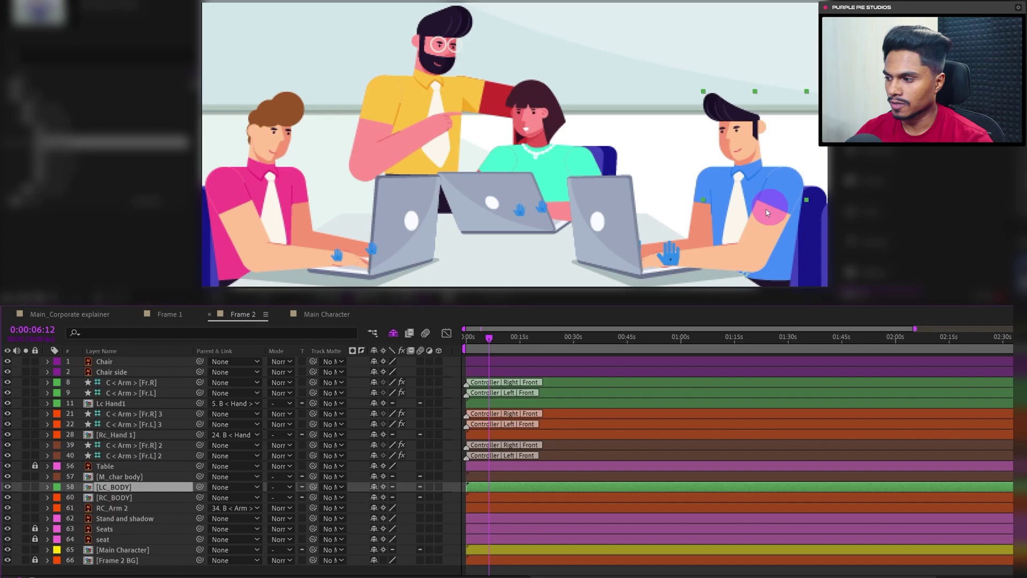
pyautogui.click(675, 239)
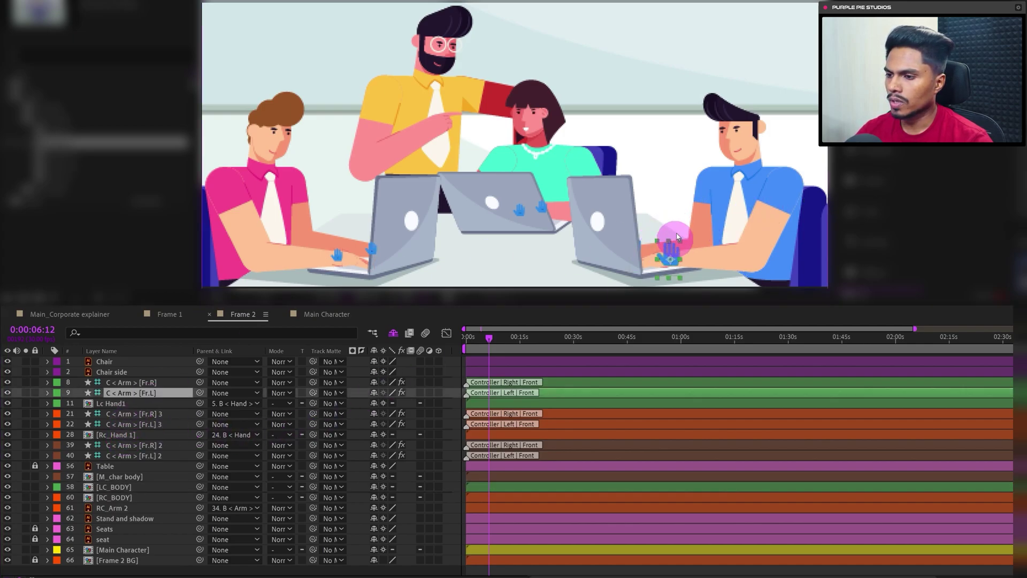
pyautogui.click(505, 328)
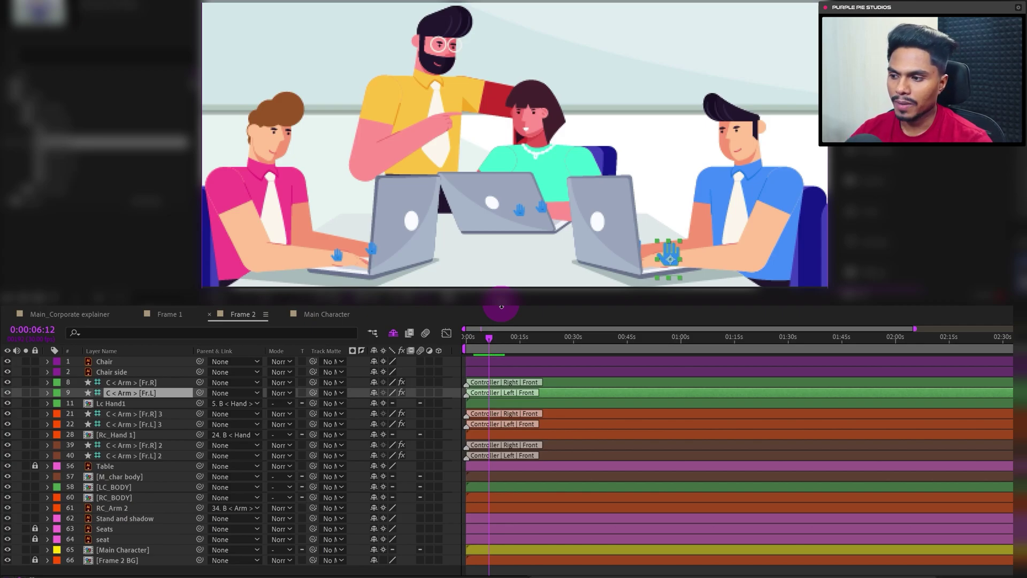
pyautogui.press('p')
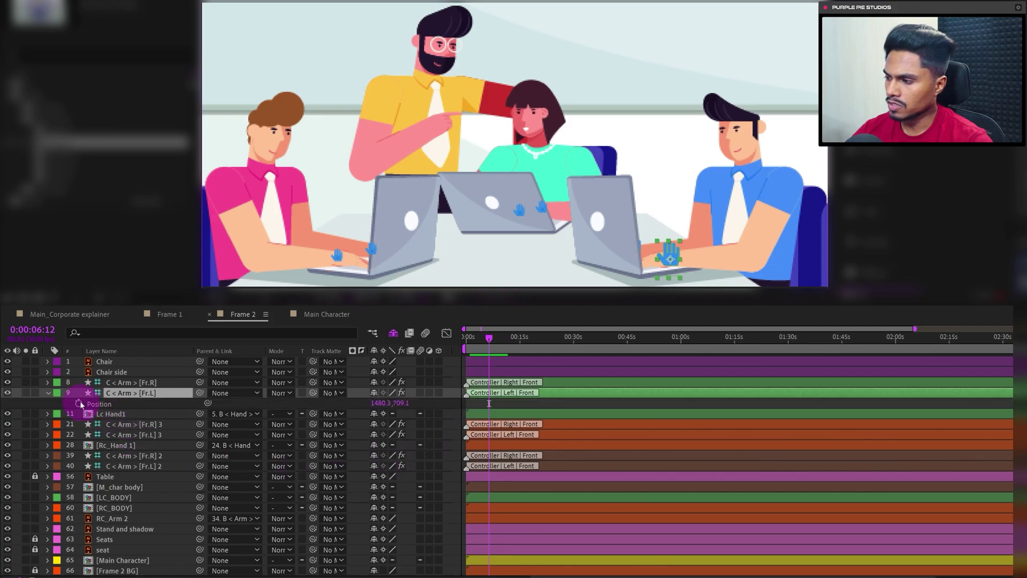
pyautogui.hotkey('alt', 'shift', 'r')
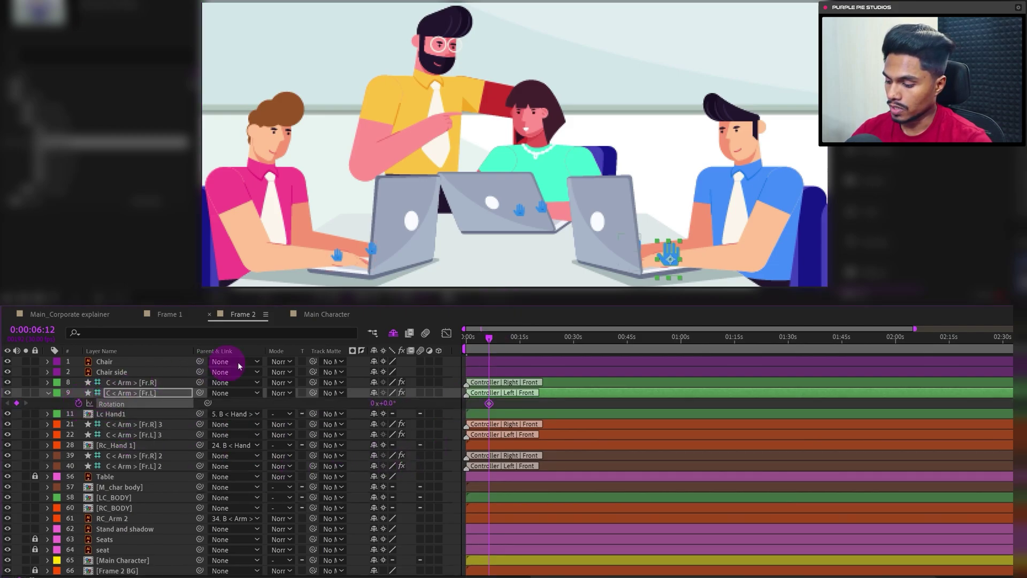
pyautogui.press('=')
pyautogui.press('=')
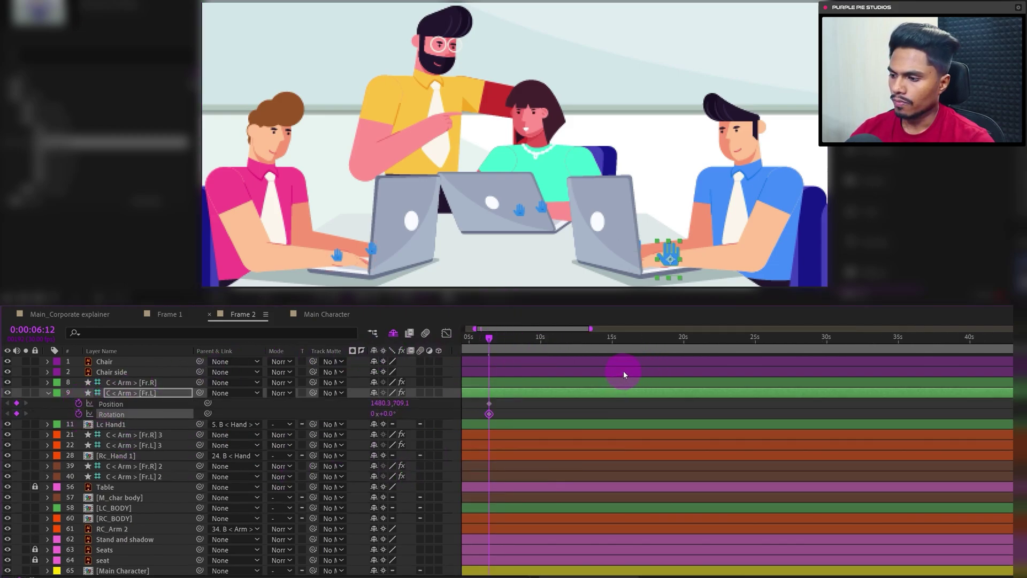
# At 0:00:06:16, nudge the hand controller up to Position 1479.3, 706.4 and set its Rotation to 4°
pyautogui.click(32, 329)
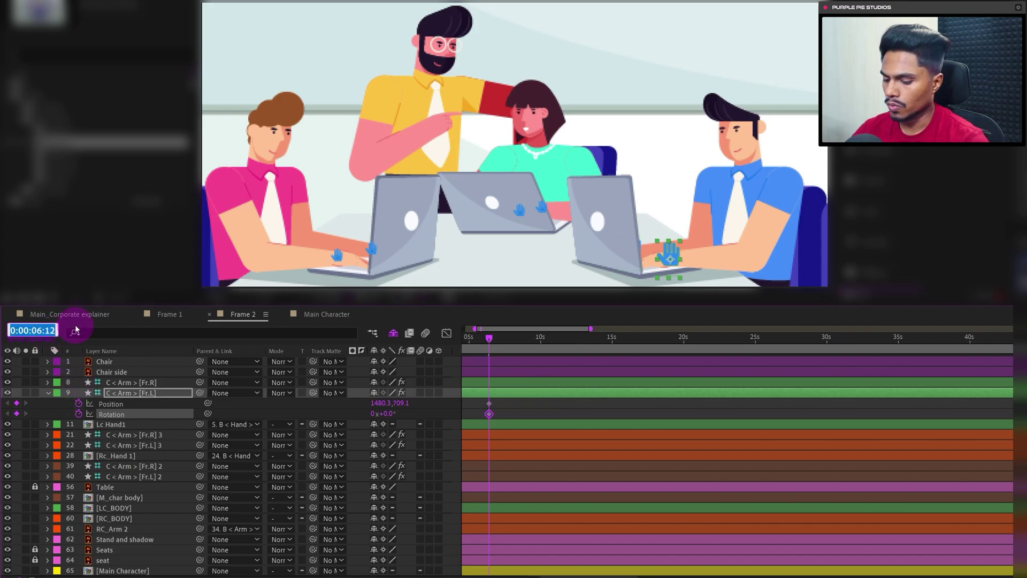
pyautogui.write('+4')
pyautogui.press('Return')
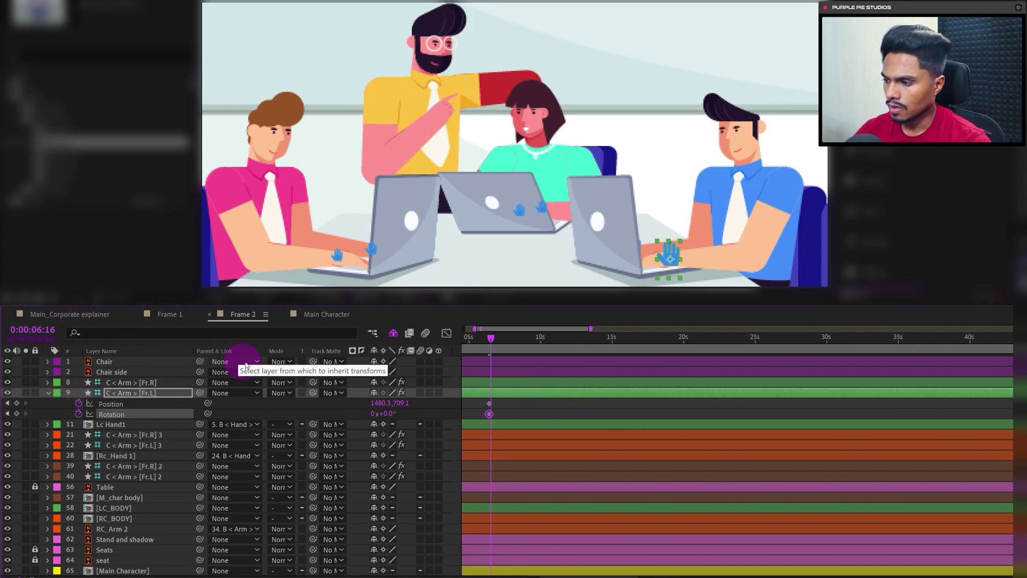
pyautogui.scroll(5, 589, 401)
pyautogui.scroll(2, 690, 422)
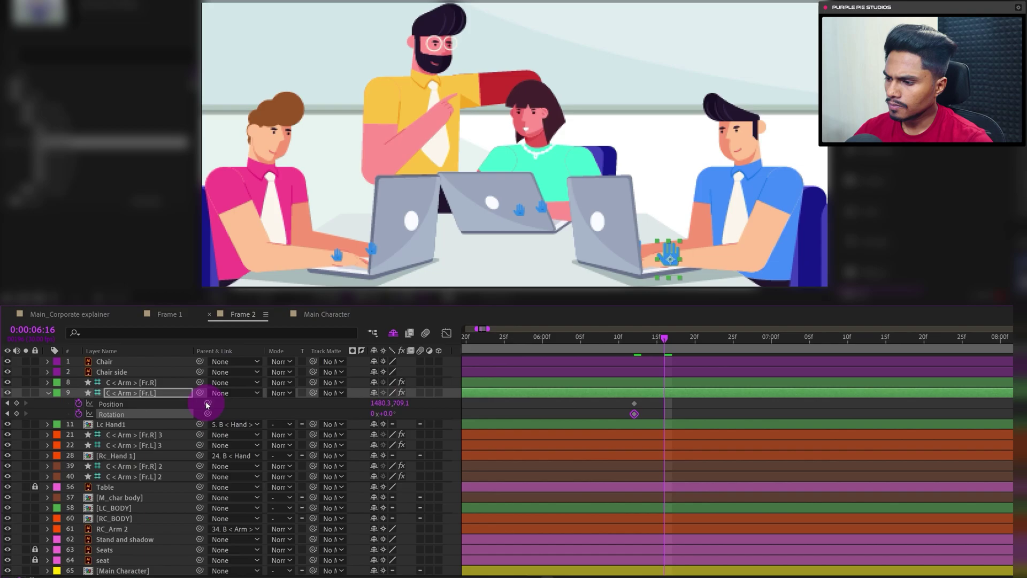
pyautogui.click(170, 394)
pyautogui.press('Up')
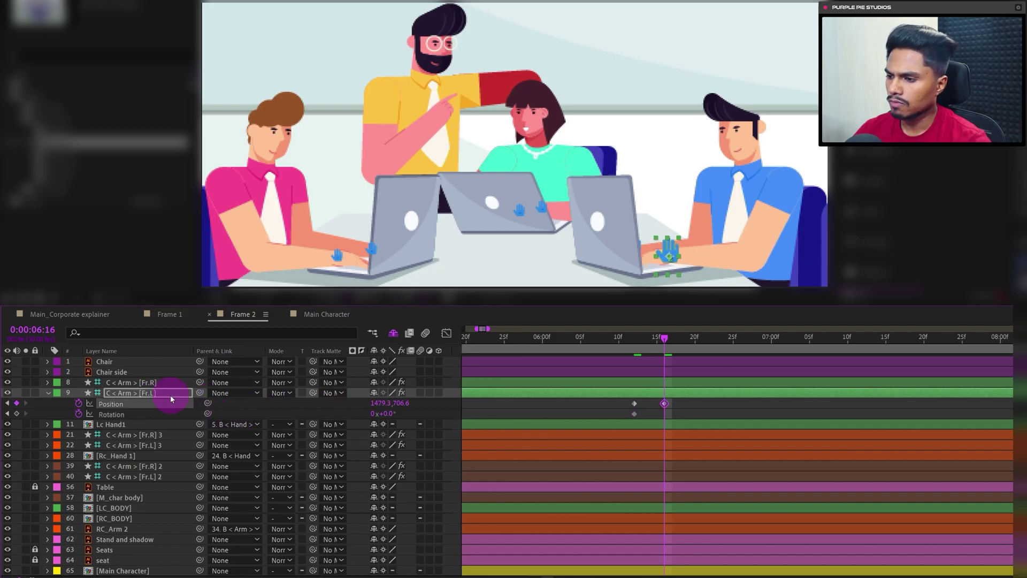
pyautogui.click(387, 414)
pyautogui.press('Up')
pyautogui.press('Up')
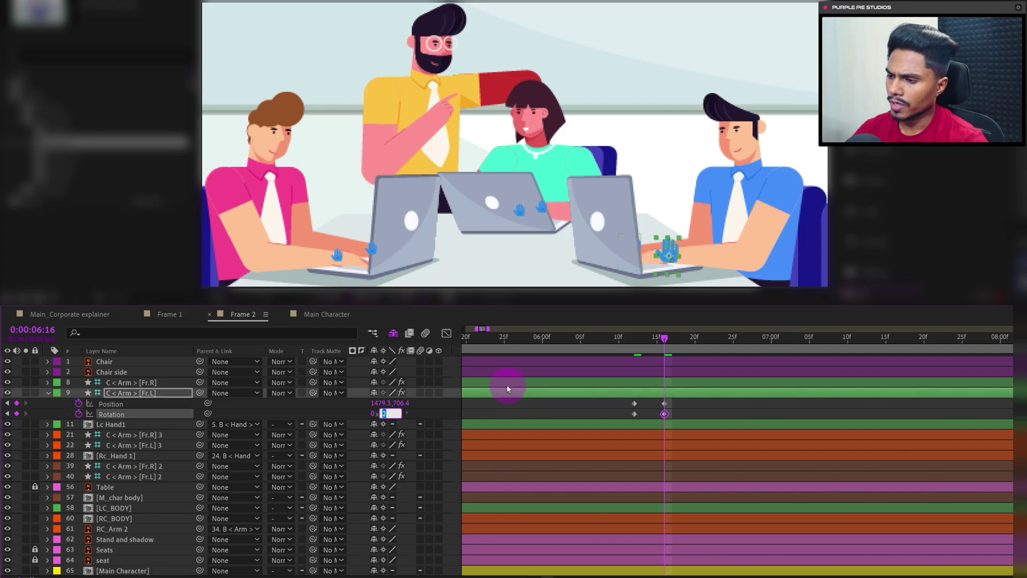
pyautogui.write('4')
pyautogui.click(723, 404)
# Copy the controller's 0:00:06:12 Position and Rotation keyframes to 0:00:06:20 and apply Easy Ease to all of its keyframes
pyautogui.click(55, 331)
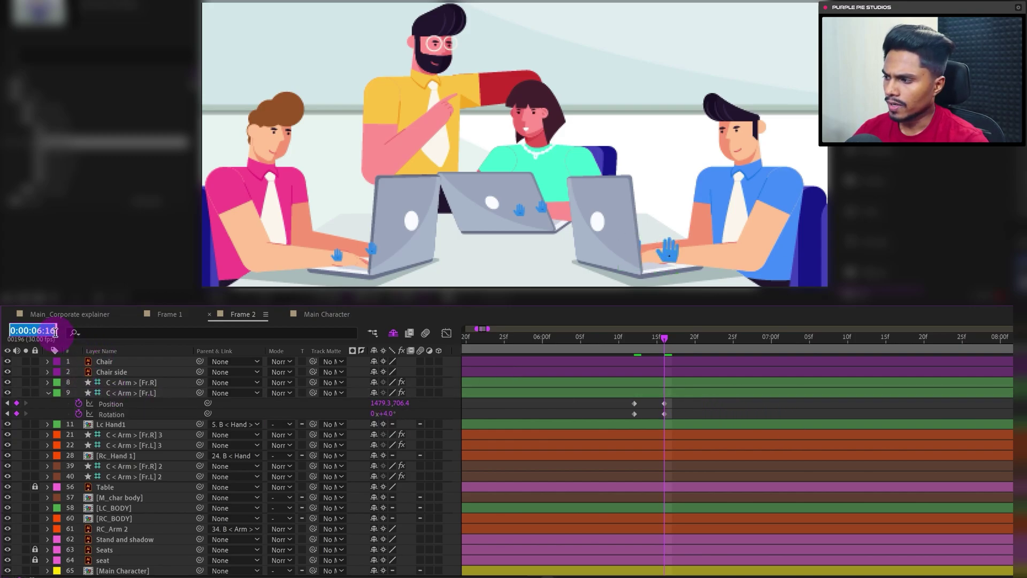
pyautogui.write('620')
pyautogui.press('Return')
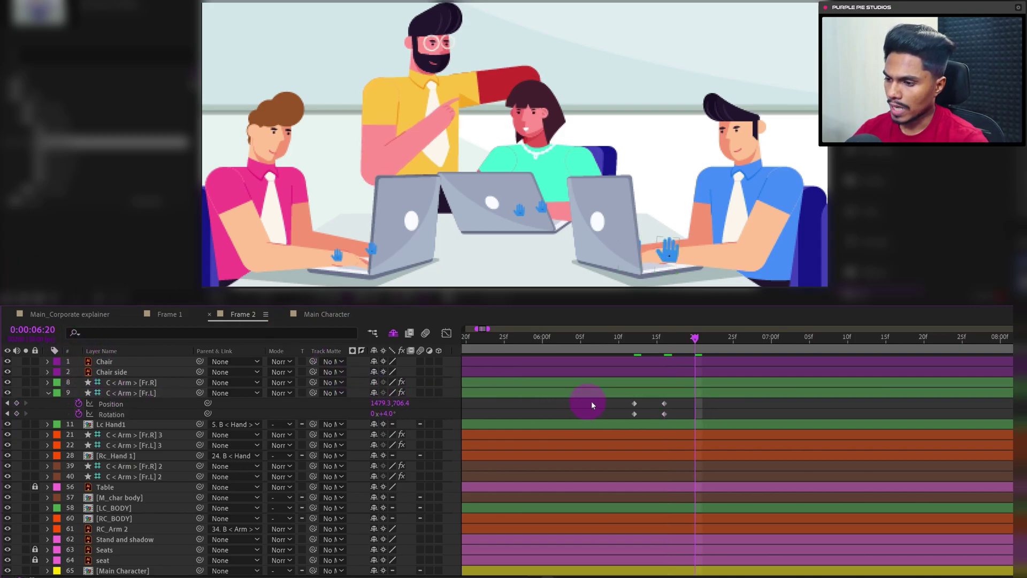
pyautogui.moveTo(649, 403); pyautogui.dragTo(631, 420)
pyautogui.hotkey('ctrl', 'c')
pyautogui.hotkey('ctrl', 'v')
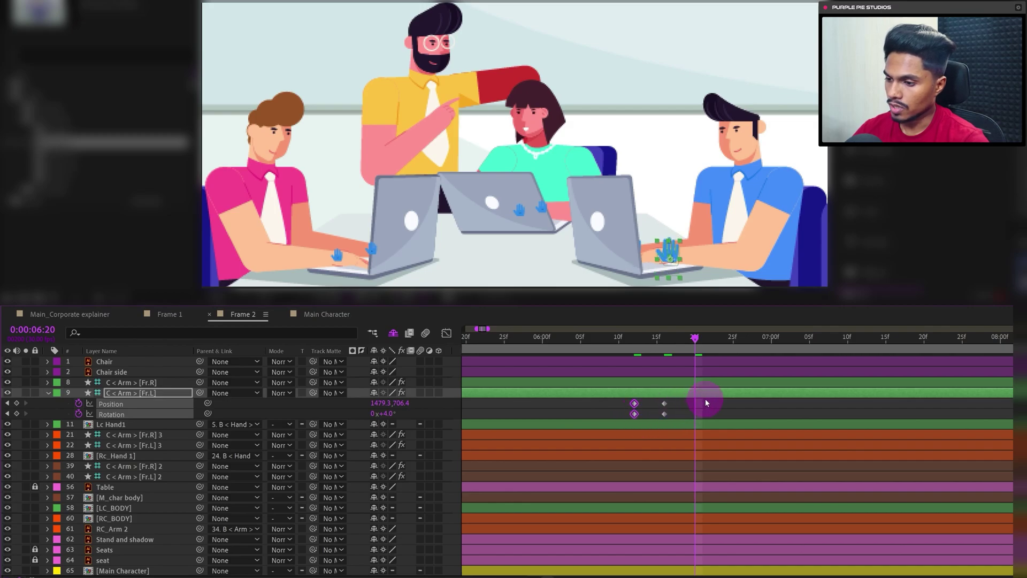
pyautogui.moveTo(705, 399); pyautogui.dragTo(622, 419)
pyautogui.hotkey('ctrl', 'alt', 'h')
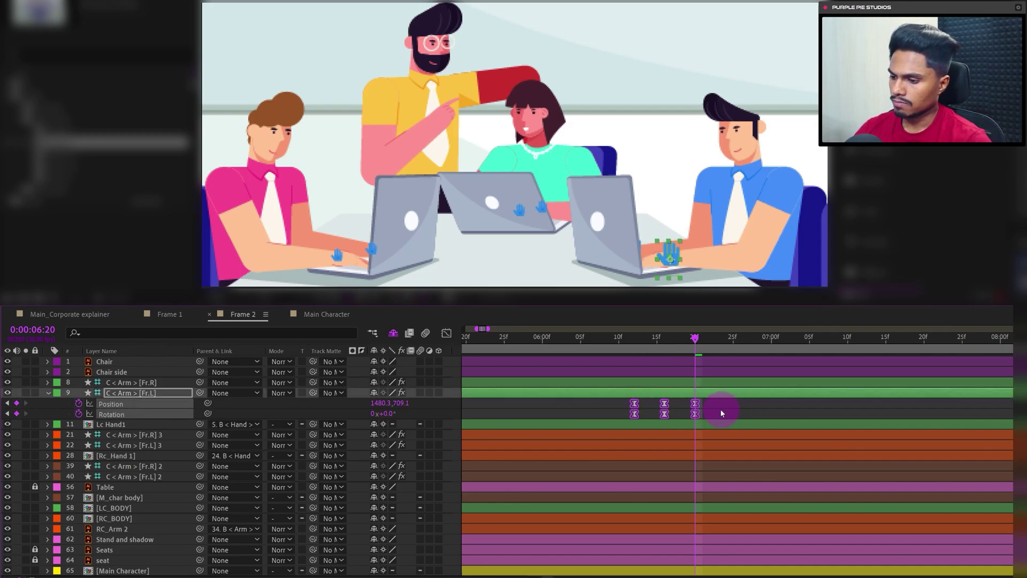
# Duplicate the eased Position and Rotation keyframe sequence starting at 0:00:06:20
pyautogui.hotkey('ctrl', 'c')
pyautogui.hotkey('ctrl', 'v')
pyautogui.click(791, 412)
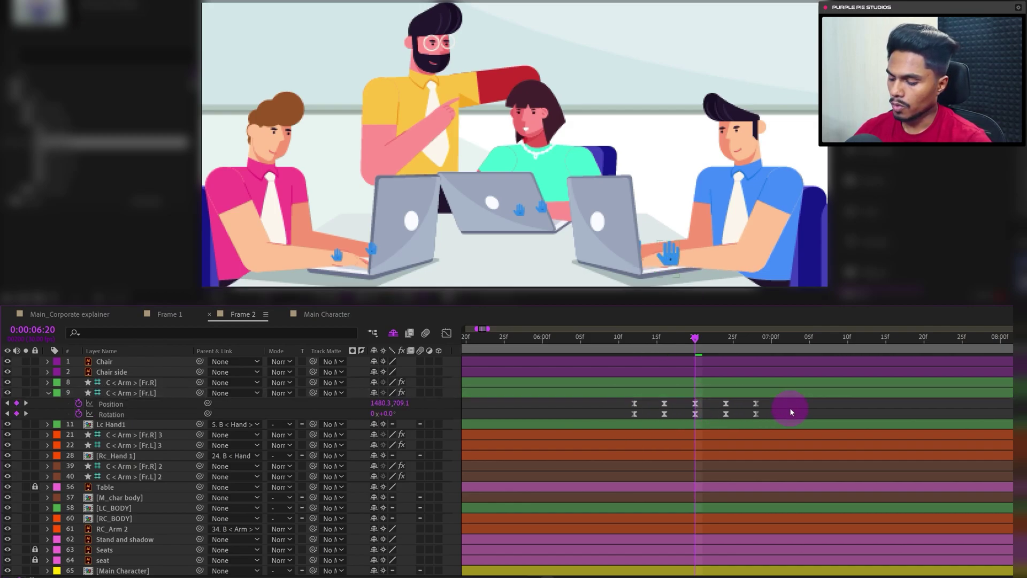
# Add Position and Rotation keyframes to the hand controller at 0:00:07:01, three frames past the last typing keyframe
pyautogui.press('k')
pyautogui.press('k')
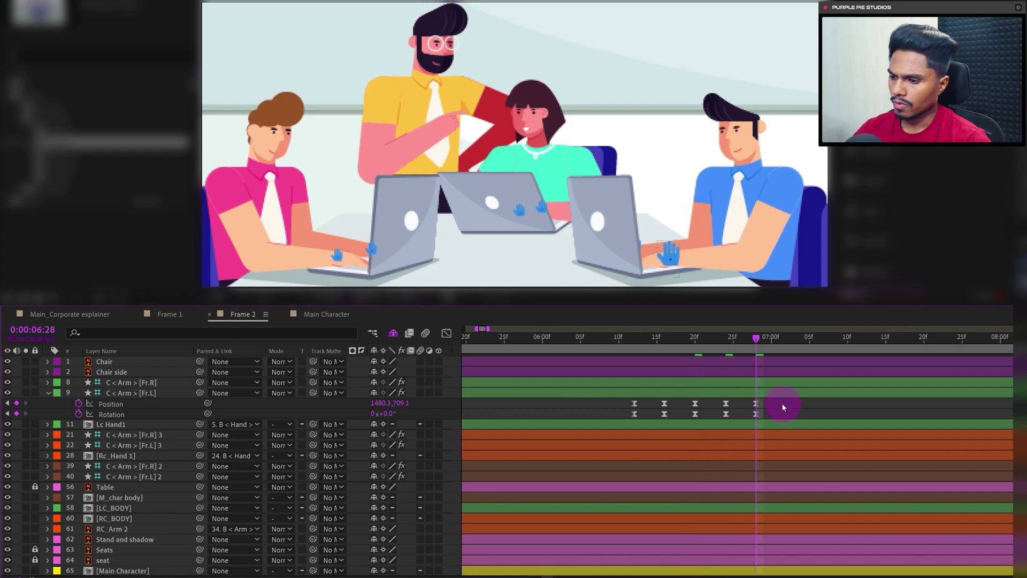
pyautogui.press('pagedown')
pyautogui.press('pagedown')
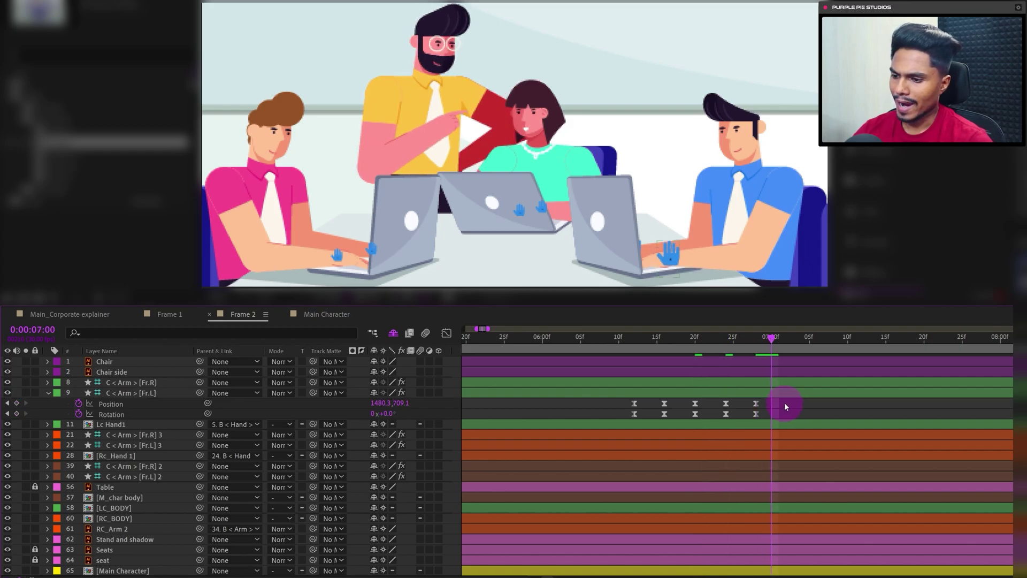
pyautogui.press('pagedown')
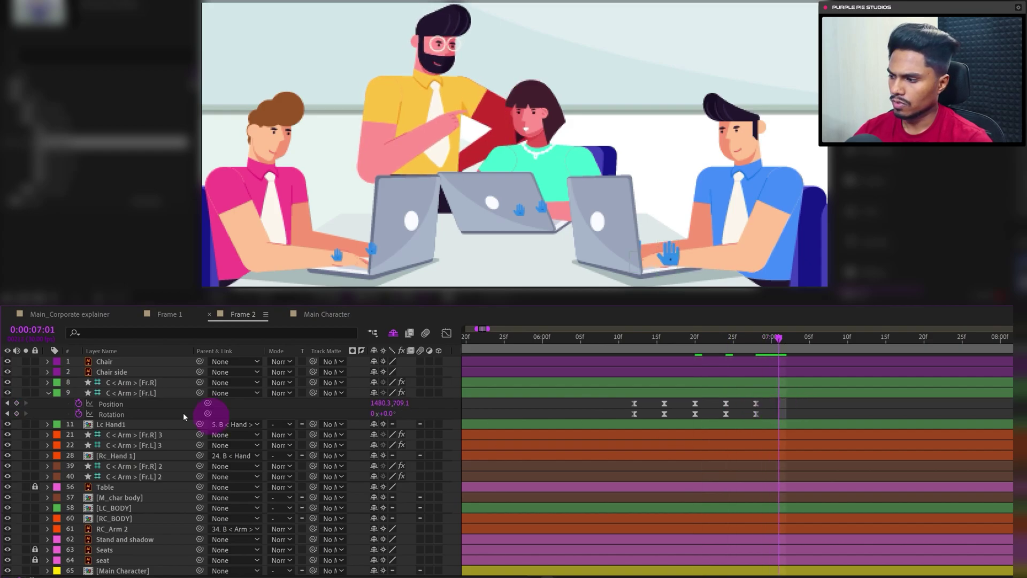
pyautogui.click(17, 404)
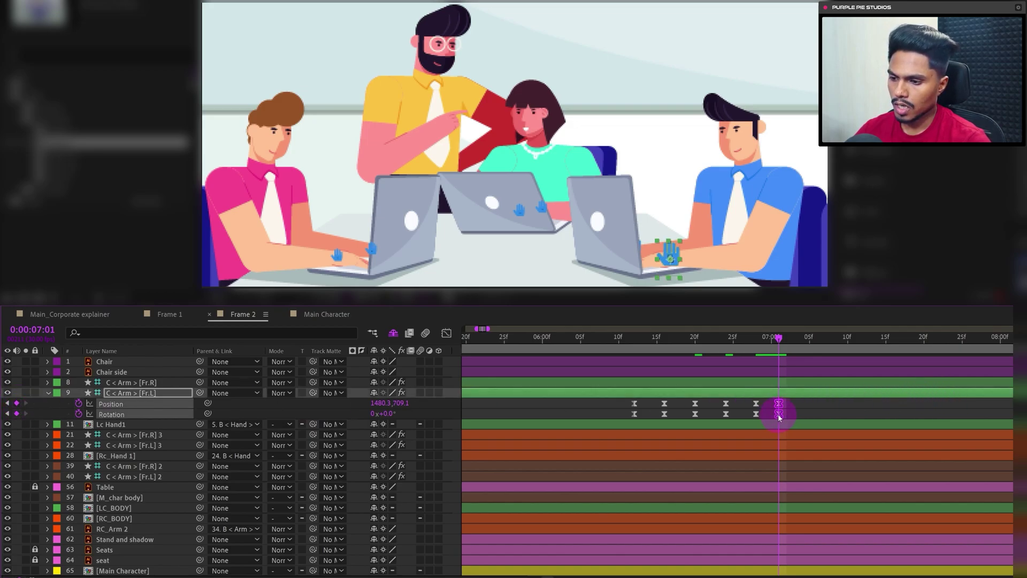
# Copy the typing keyframes from 0:00:06:12 through 0:00:06:28 and paste them at 0:00:07:01 and 0:00:07:17
pyautogui.moveTo(769, 423); pyautogui.dragTo(618, 416)
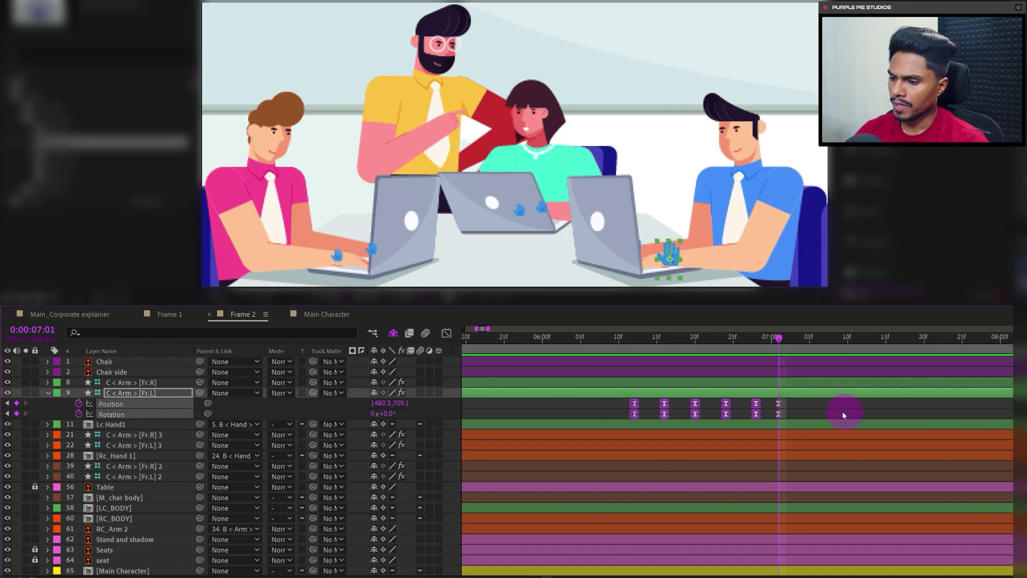
pyautogui.hotkey('ctrl', 'c')
pyautogui.hotkey('ctrl', 'v')
pyautogui.click(900, 348)
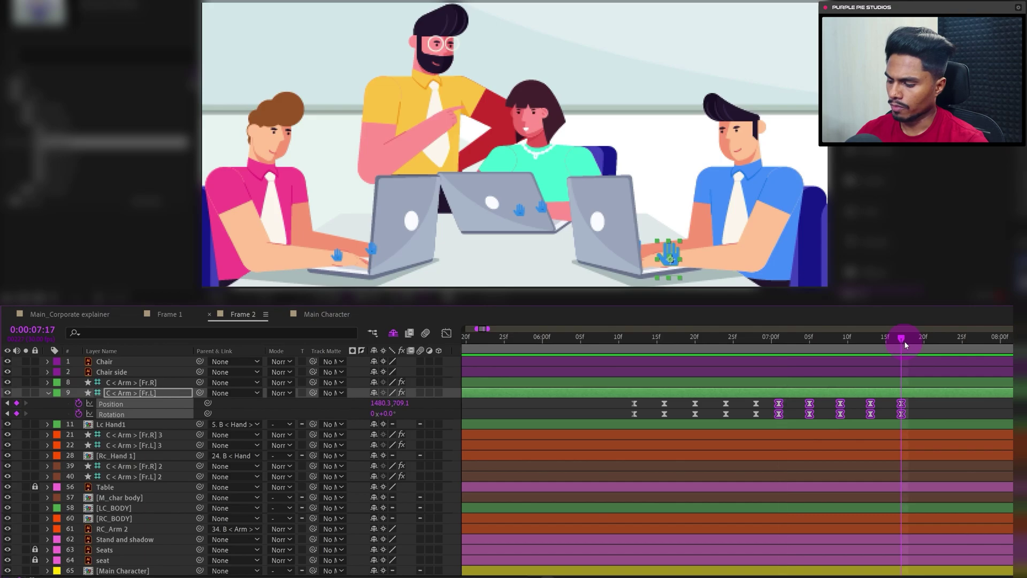
pyautogui.hotkey('ctrl', 'v')
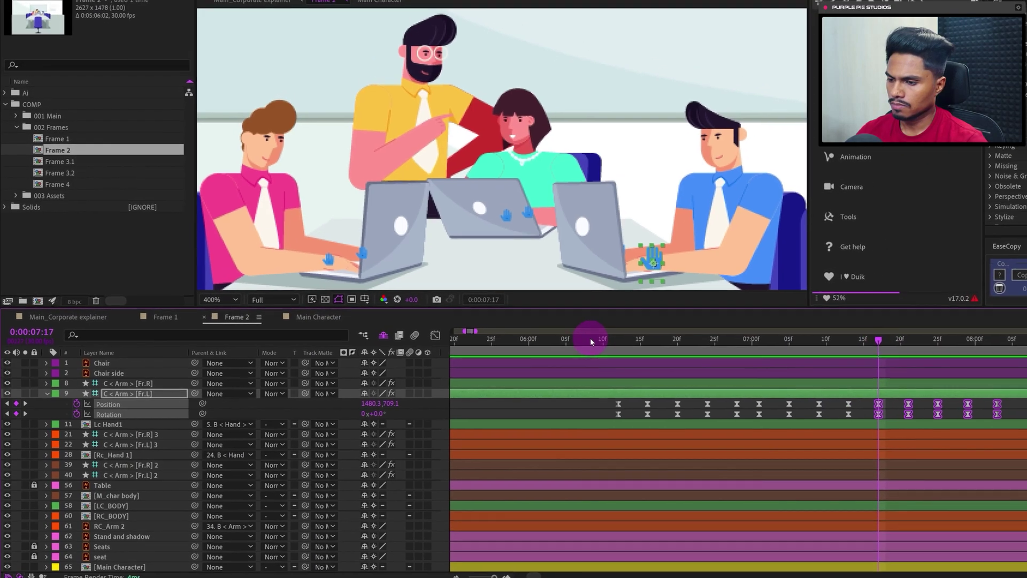
# Add closing Position and Rotation keyframes to the hand controller at 0:00:08:06
pyautogui.click(602, 337)
pyautogui.click(987, 348)
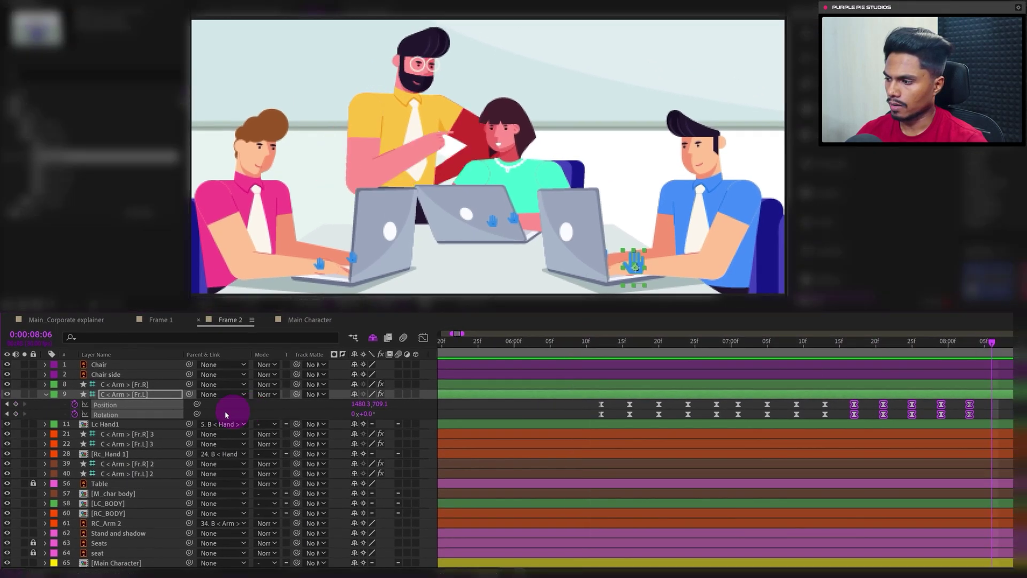
pyautogui.click(15, 404)
pyautogui.click(15, 413)
pyautogui.press('-')
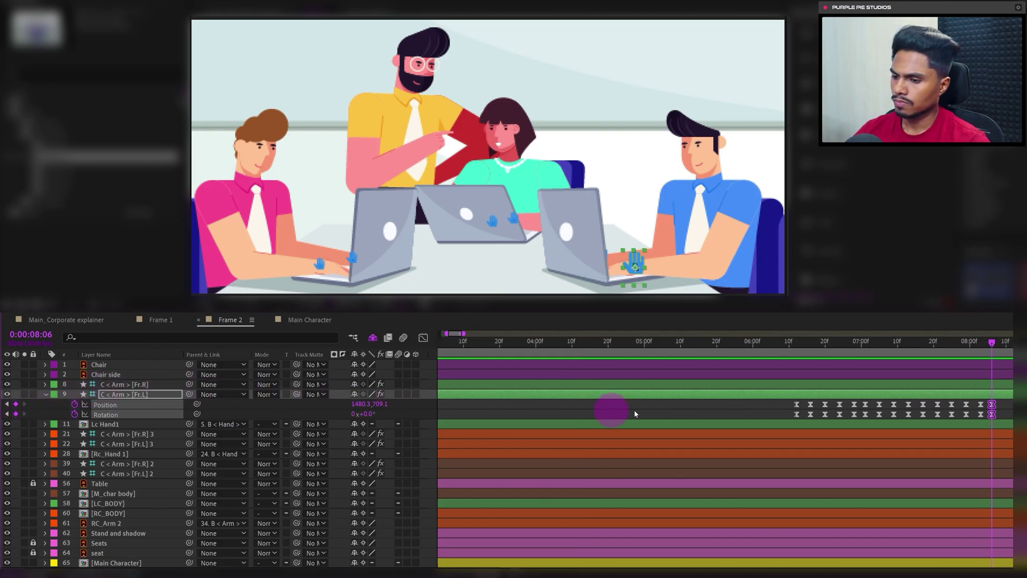
# Preview the hand's typing motion from 0:00:06:09
pyautogui.moveTo(926, 442); pyautogui.dragTo(632, 425)
pyautogui.click(481, 344)
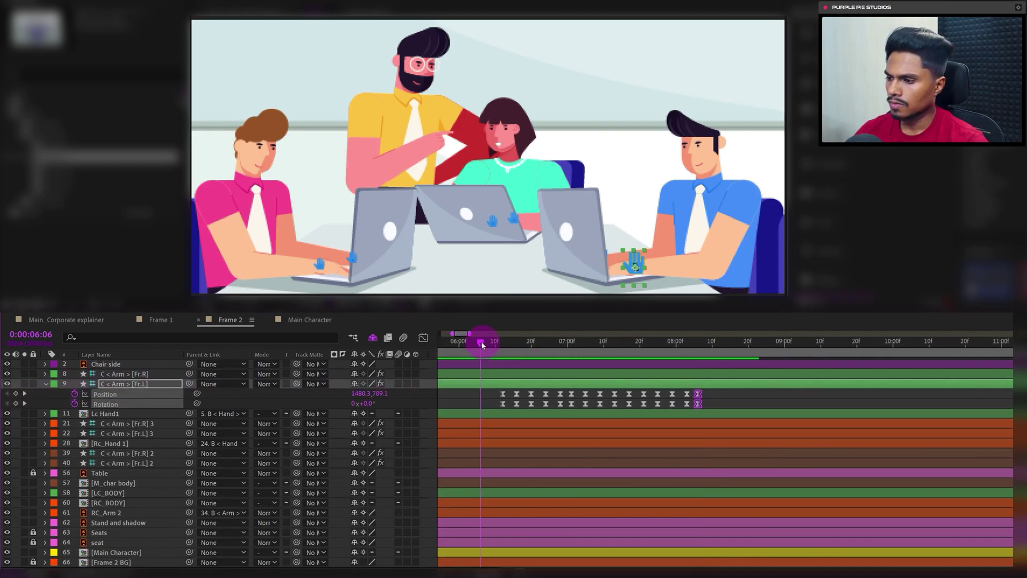
pyautogui.click(729, 406)
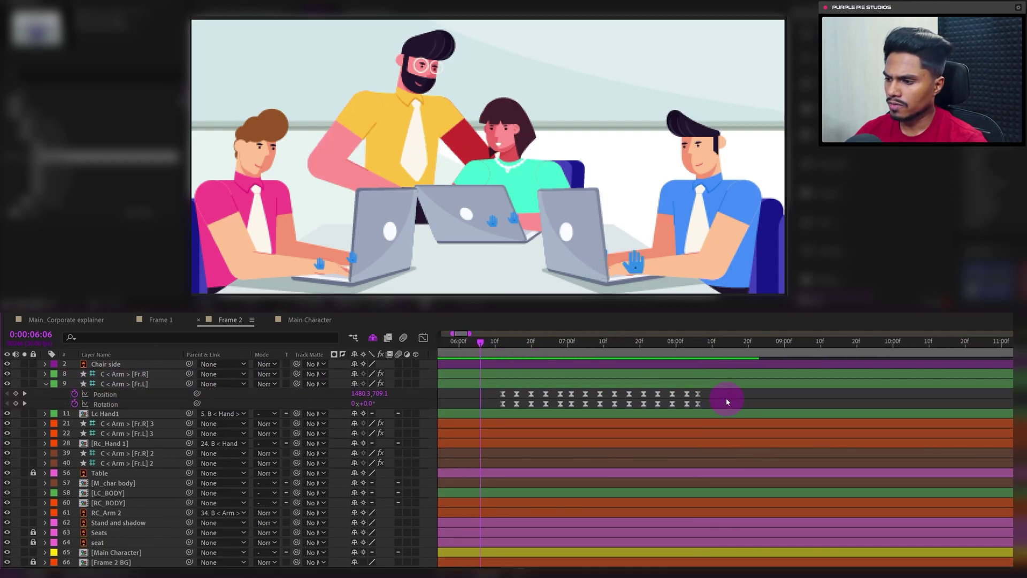
pyautogui.click(492, 343)
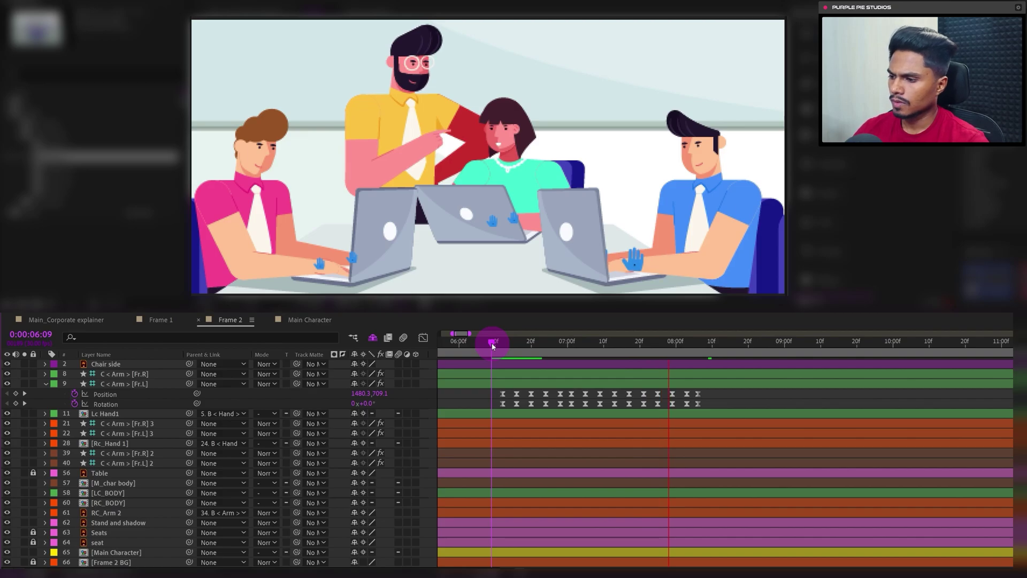
pyautogui.press('space')
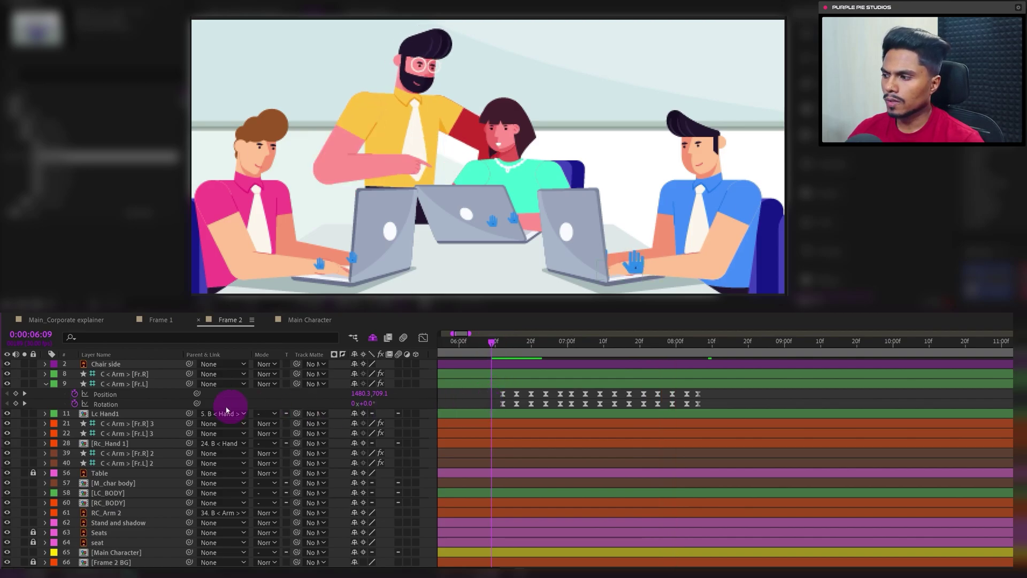
# Add the expression loopIn()+loopOut()-value; to the Rotation of the C < Arm > [Fr.L] controller
pyautogui.keyDown('alt'); pyautogui.click(75, 404); pyautogui.keyUp('alt')
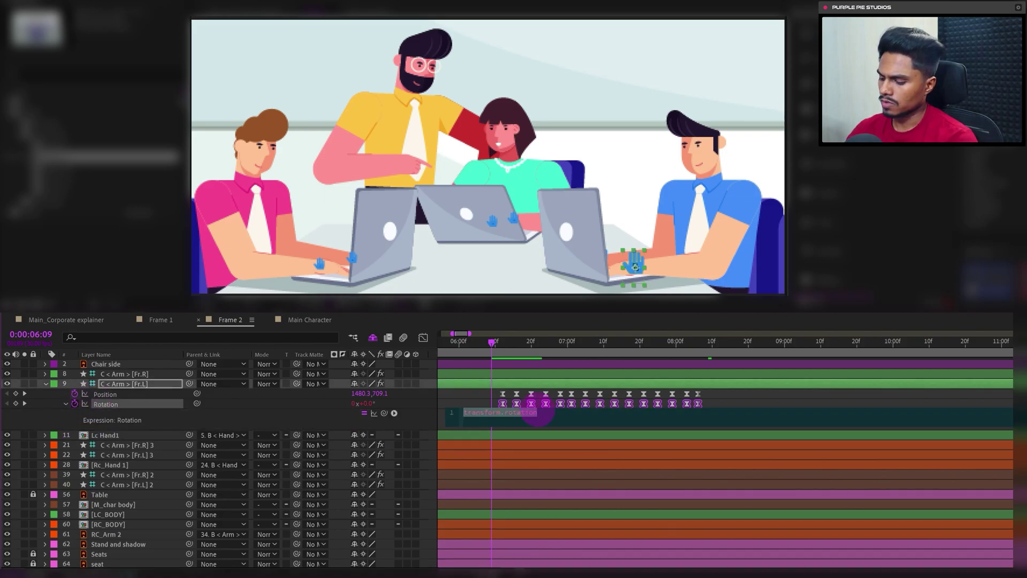
pyautogui.write('loopIn()')
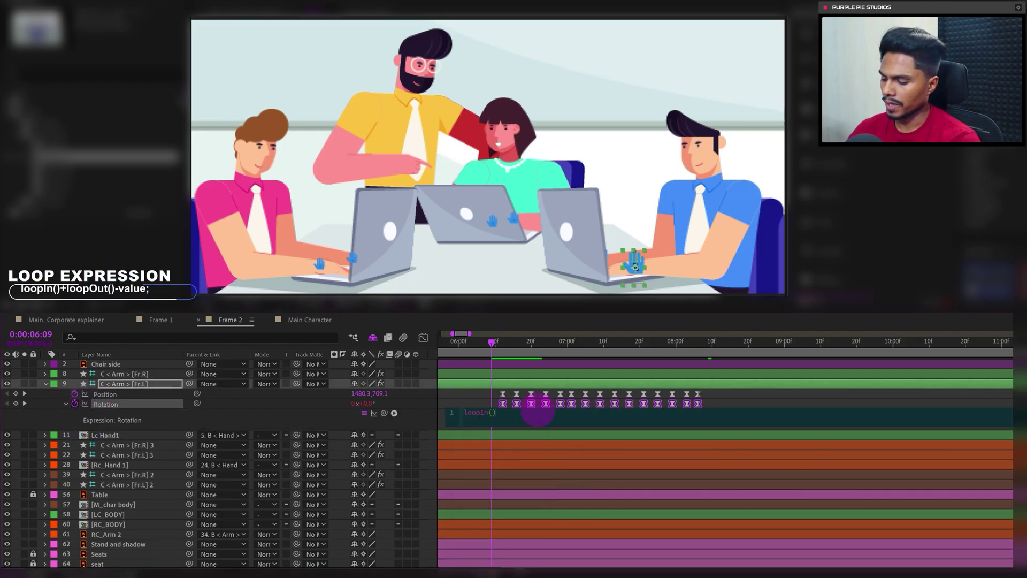
pyautogui.write('+loopOut()')
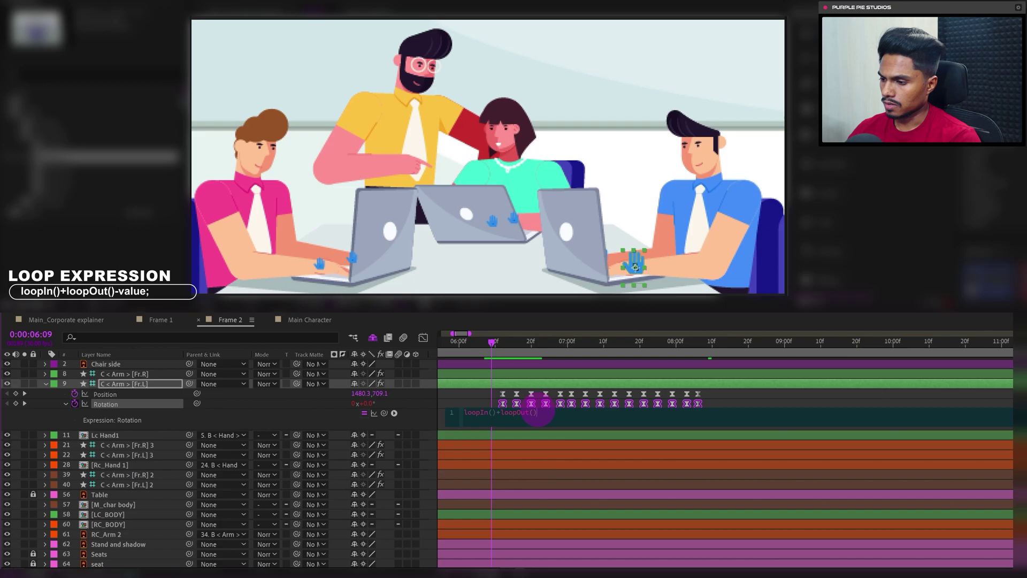
pyautogui.write('-value;')
pyautogui.press('KP_Enter')
pyautogui.hotkey('ctrl', 'c')
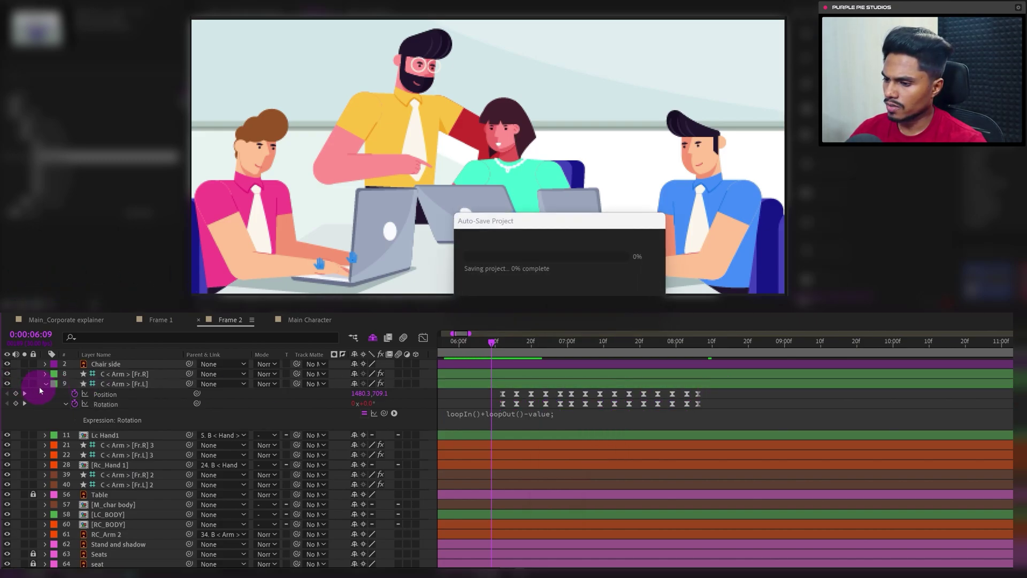
# Add the expression loopIn()+loopOut()-value; to the Position of the C < Arm > [Fr.L] controller
pyautogui.keyDown('alt'); pyautogui.click(75, 394); pyautogui.keyUp('alt')
pyautogui.hotkey('ctrl', 'v')
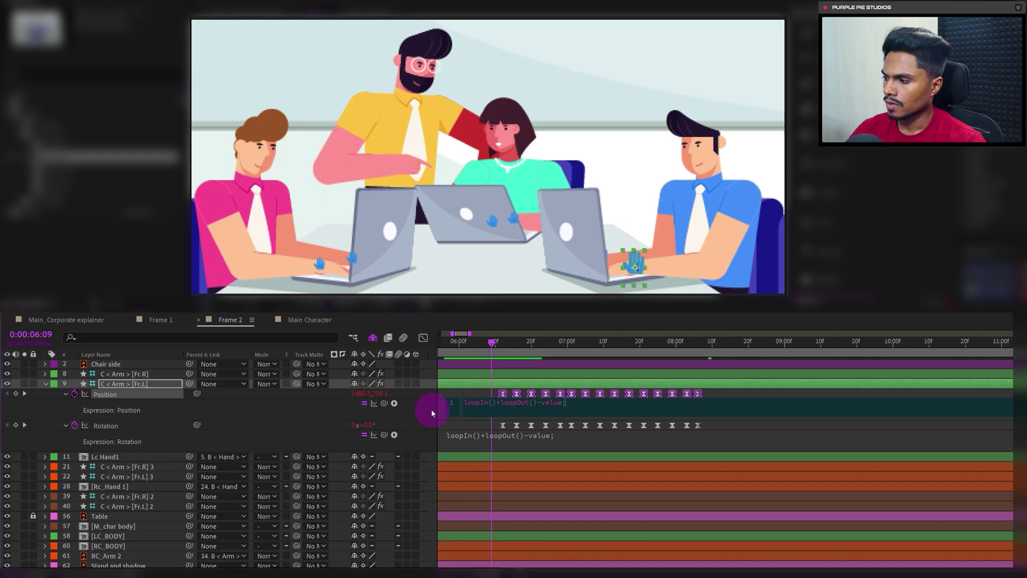
pyautogui.click(467, 392)
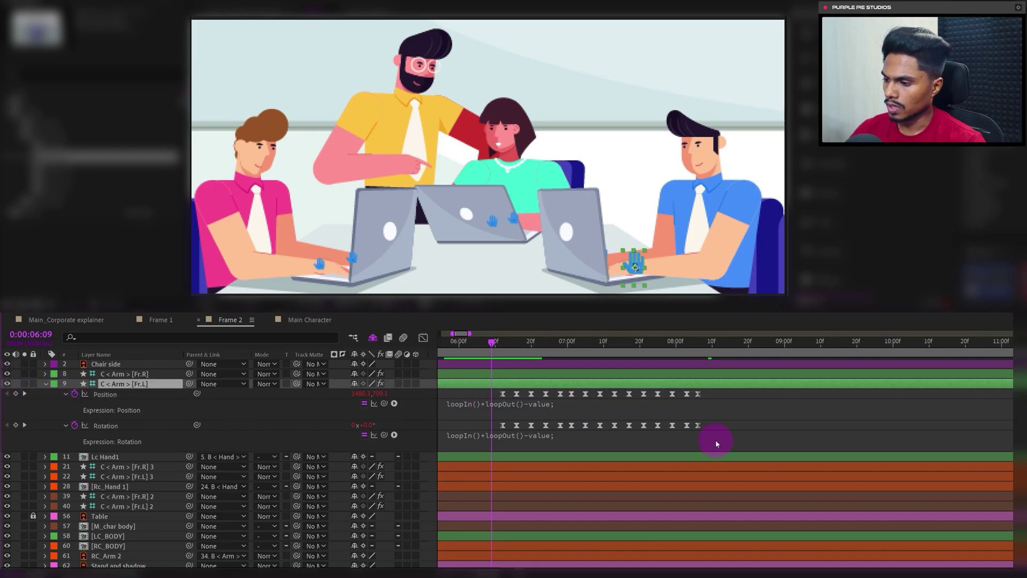
# Offset all Rotation keyframes of the C < Arm > [Fr.L] controller one frame later than its Position keyframes
pyautogui.moveTo(717, 422); pyautogui.dragTo(479, 435)
pyautogui.press('=')
pyautogui.press('=')
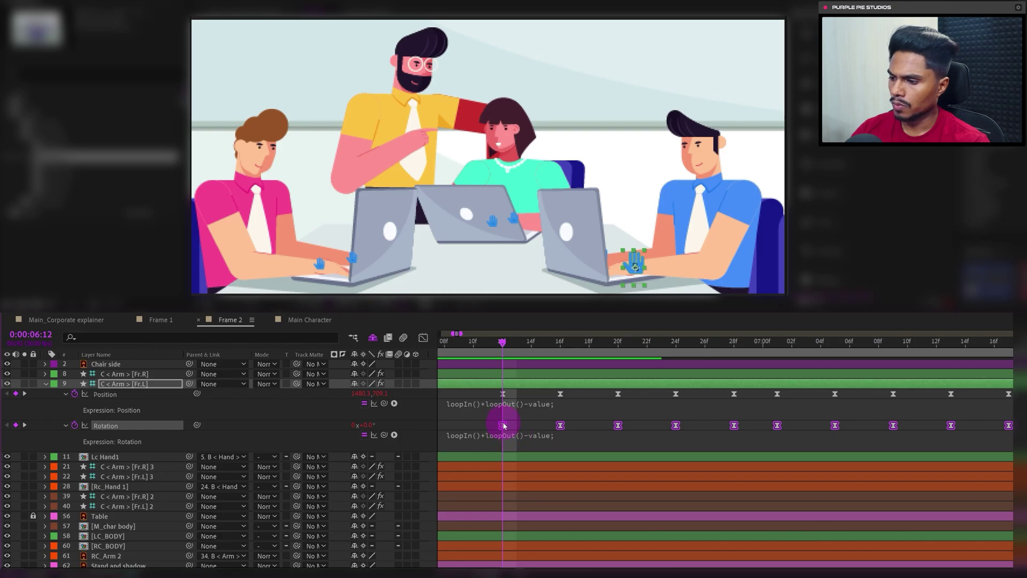
pyautogui.scroll(-4, 528, 415)
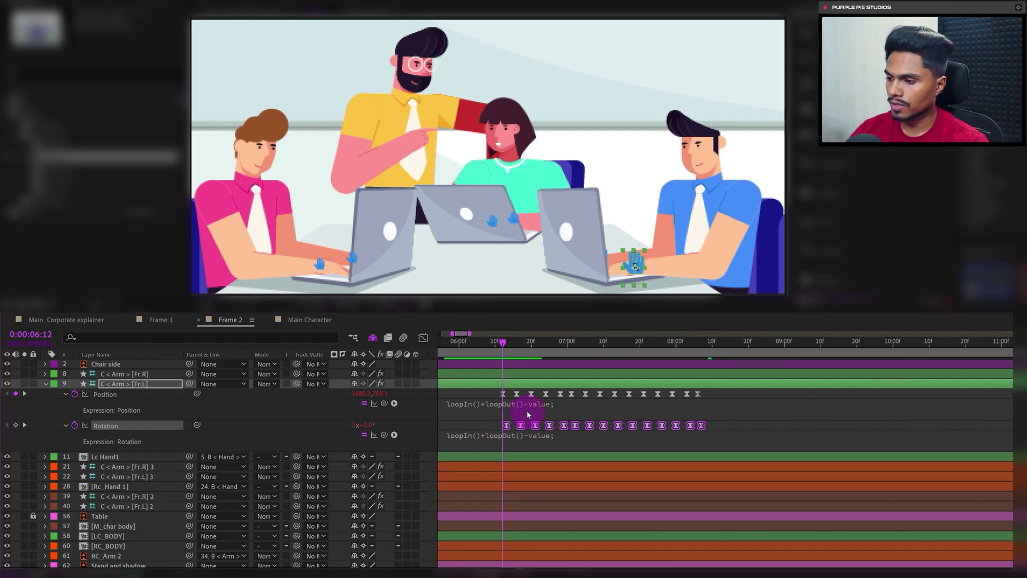
# Copy the C < Arm > [Fr.L] Position and Rotation keyframes and paste them onto C < Arm > [Fr.R] at 0:00:06:23
pyautogui.click(706, 393)
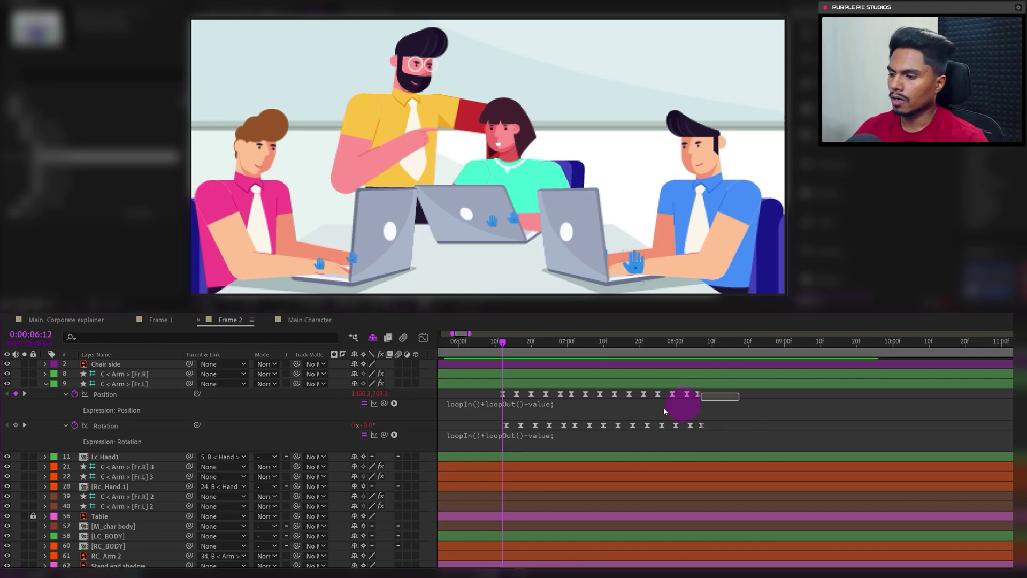
pyautogui.moveTo(663, 410); pyautogui.dragTo(492, 420)
pyautogui.moveTo(503, 341); pyautogui.dragTo(542, 339)
pyautogui.click(129, 373)
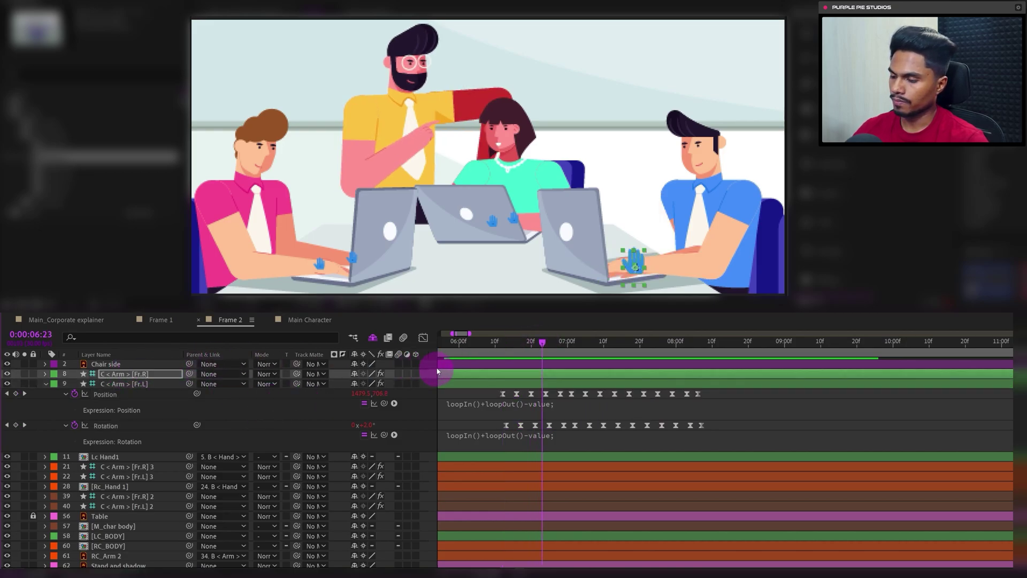
pyautogui.hotkey('ctrl', 'v')
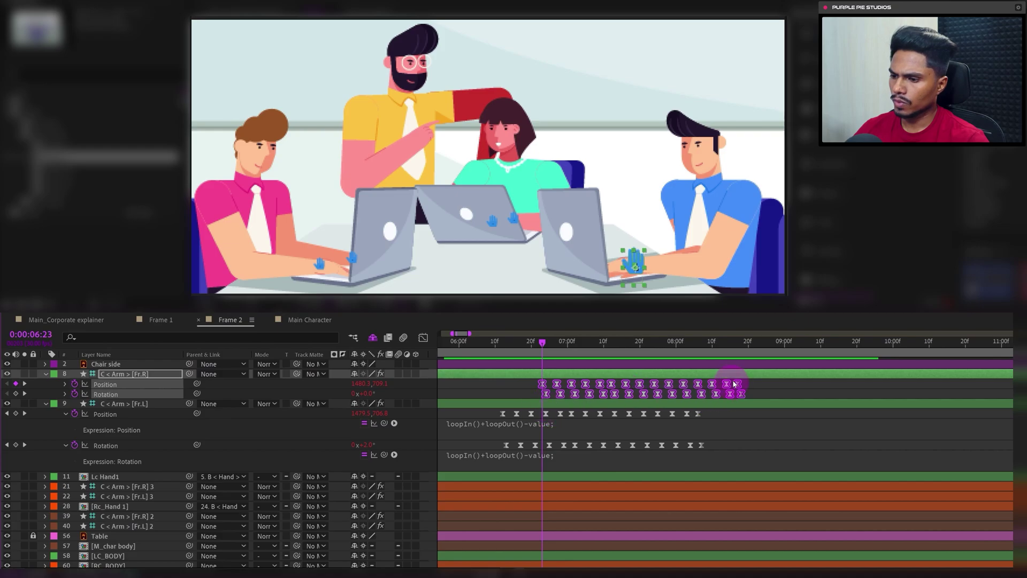
# Shift all Position keyframes of C < Arm > [Fr.R] together to about 1445, 699 at 0:00:06:23, placing the hand behind the laptop
pyautogui.moveTo(746, 383); pyautogui.dragTo(512, 385)
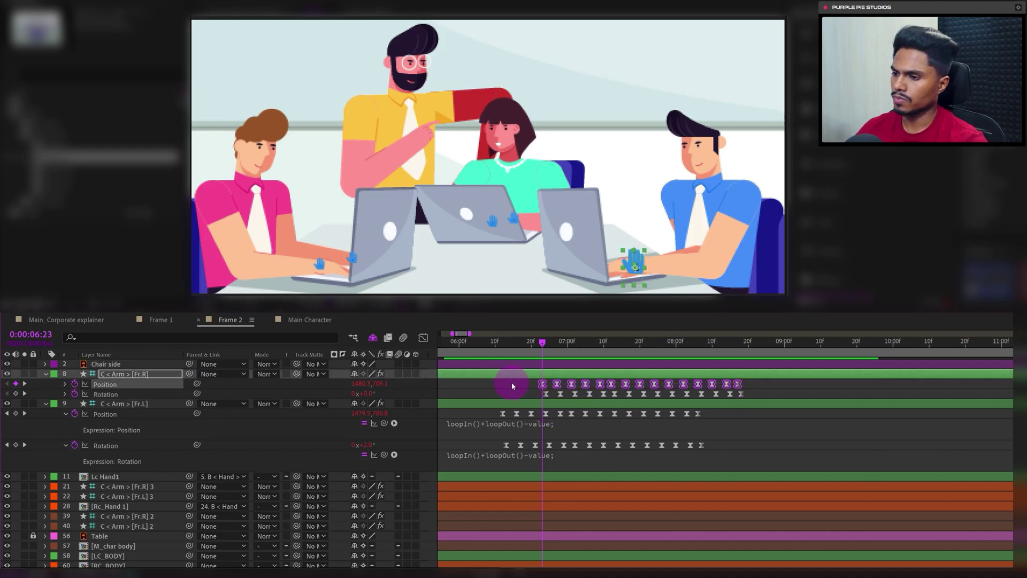
pyautogui.press('Up')
pyautogui.press('Up')
pyautogui.press('Up')
pyautogui.press('Up')
pyautogui.press('Up')
pyautogui.press('Up')
pyautogui.press('Up')
pyautogui.press('Up')
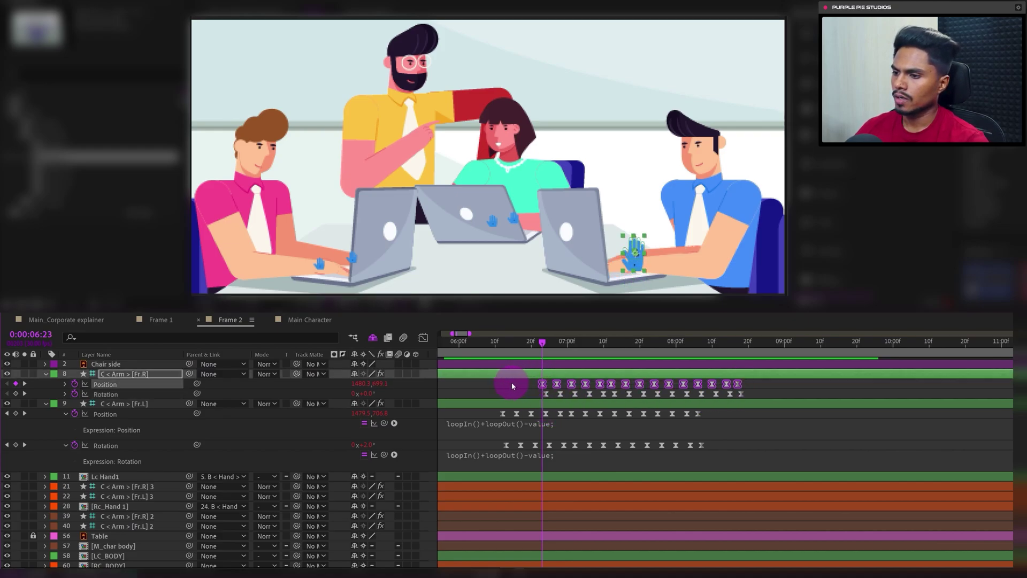
pyautogui.press('Left')
pyautogui.press('Left')
pyautogui.press('Left')
pyautogui.press('Left')
pyautogui.press('Left')
pyautogui.press('Left')
pyautogui.press('Left')
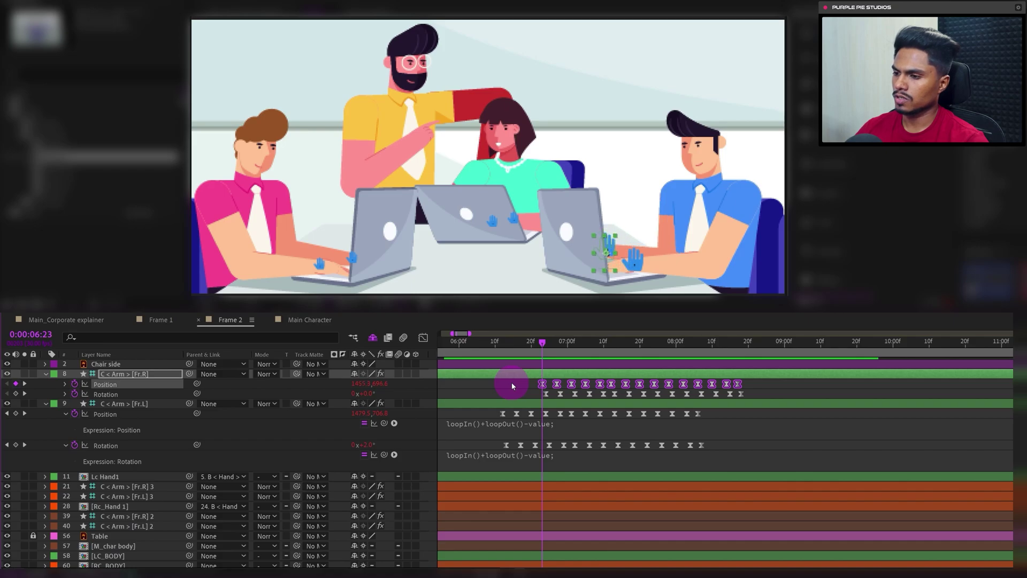
pyautogui.press('Left')
pyautogui.press('Left')
pyautogui.press('Left')
pyautogui.press('Left')
pyautogui.press('Left')
pyautogui.press('Left')
pyautogui.press('Left')
pyautogui.press('Left')
pyautogui.press('Down')
pyautogui.press('Down')
pyautogui.press('Down')
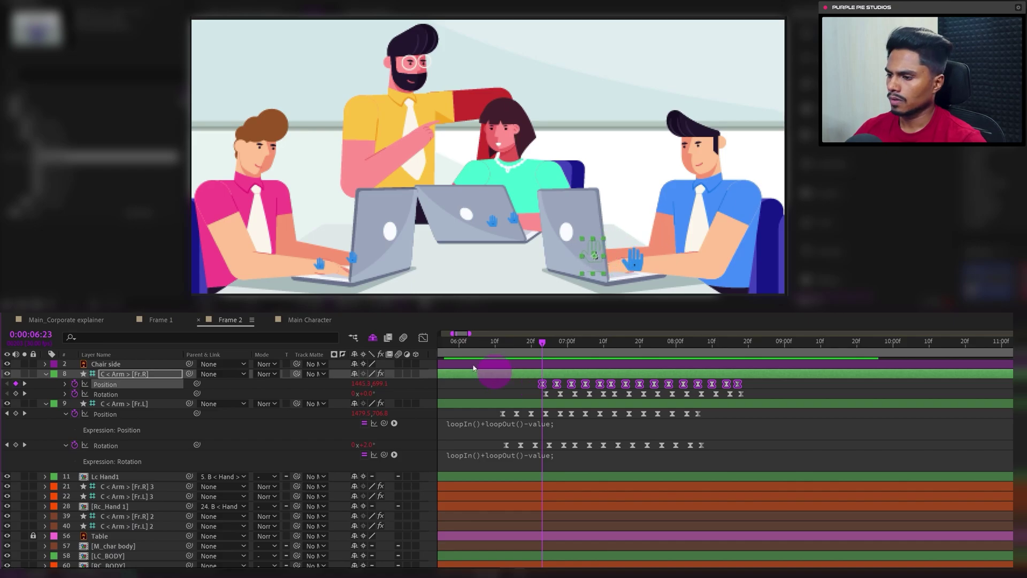
pyautogui.click(477, 382)
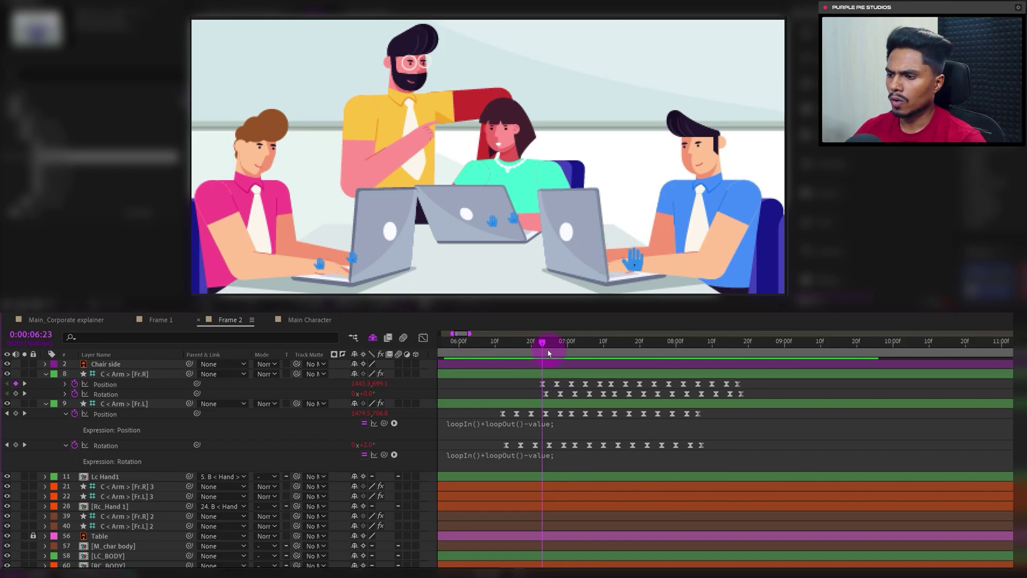
# Move the C < Arm > [Fr.R] Position and Rotation keyframes about two frames later and preview both hands from 0:00:06:07
pyautogui.moveTo(539, 342); pyautogui.dragTo(572, 342)
pyautogui.moveTo(752, 393); pyautogui.dragTo(553, 386)
pyautogui.click(484, 341)
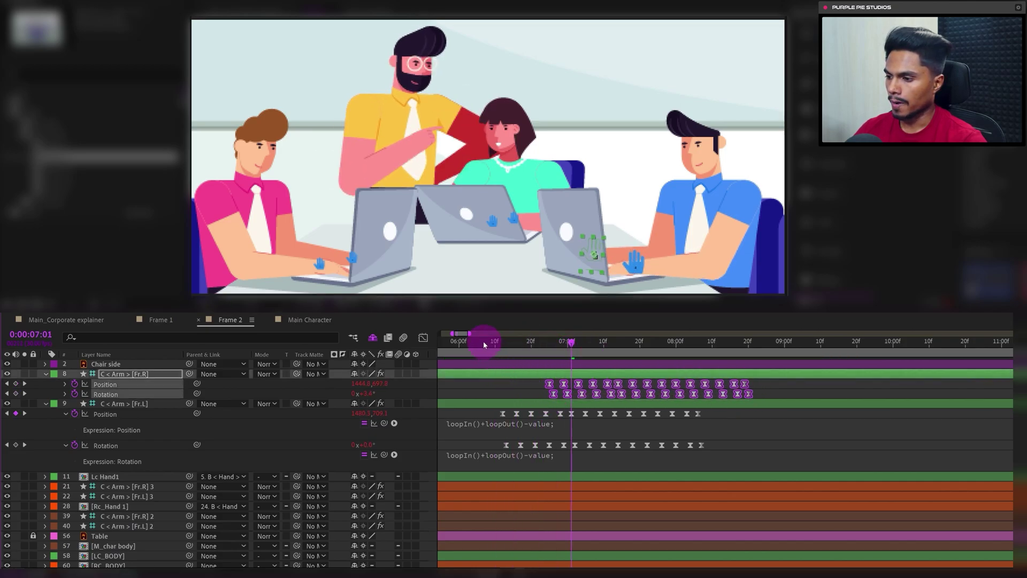
pyautogui.click(500, 384)
pyautogui.press('space')
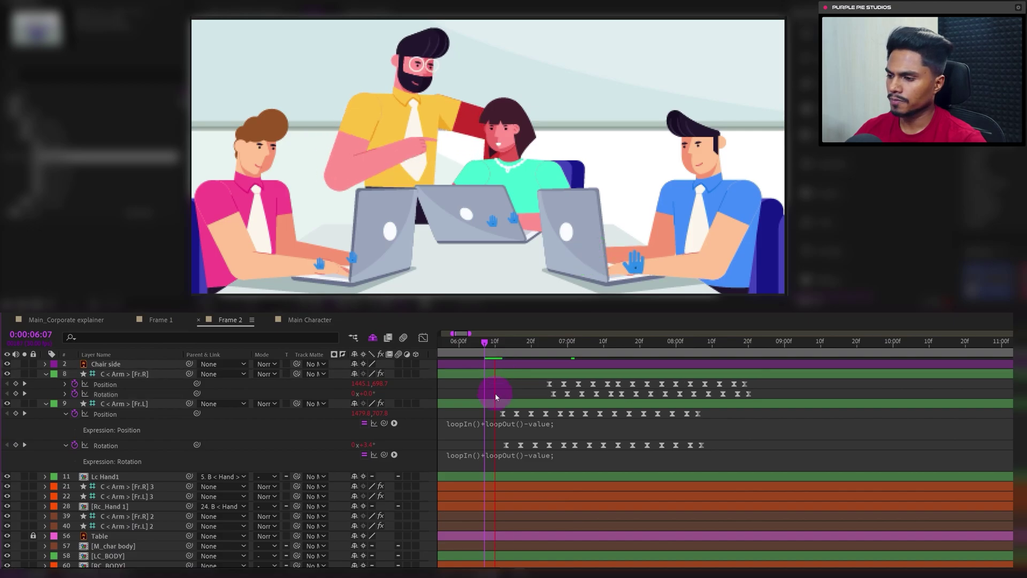
pyautogui.click(497, 416)
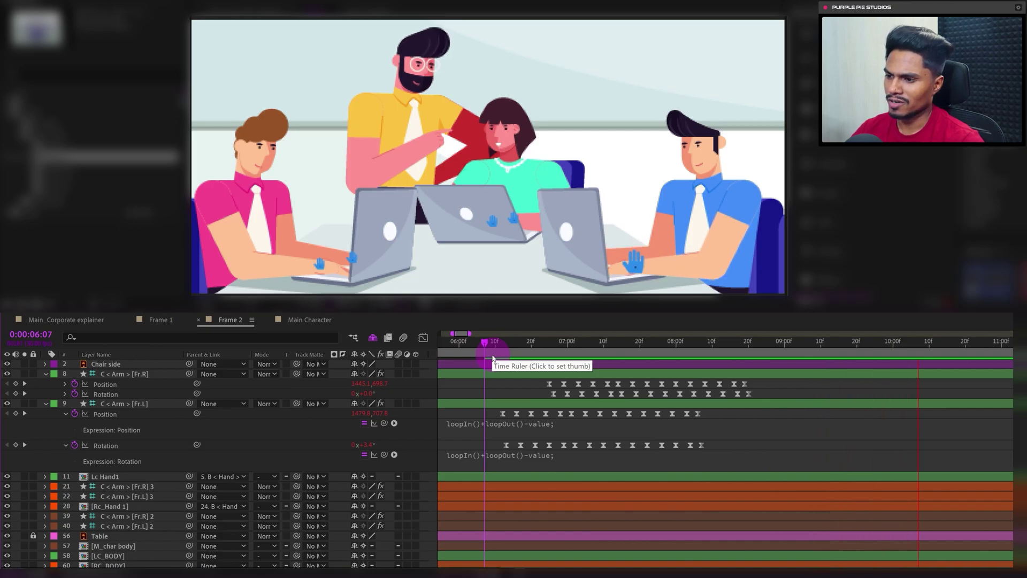
# Set the time to 0:00:06:18 and open the LC_BODY precomp of the blue-shirted character
pyautogui.click(527, 350)
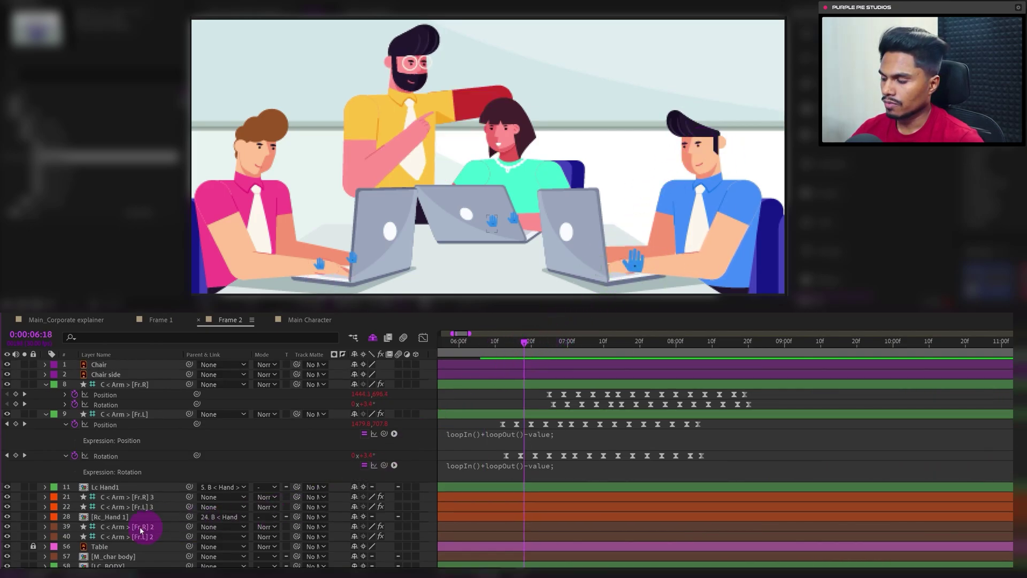
pyautogui.click(103, 556)
pyautogui.click(129, 558)
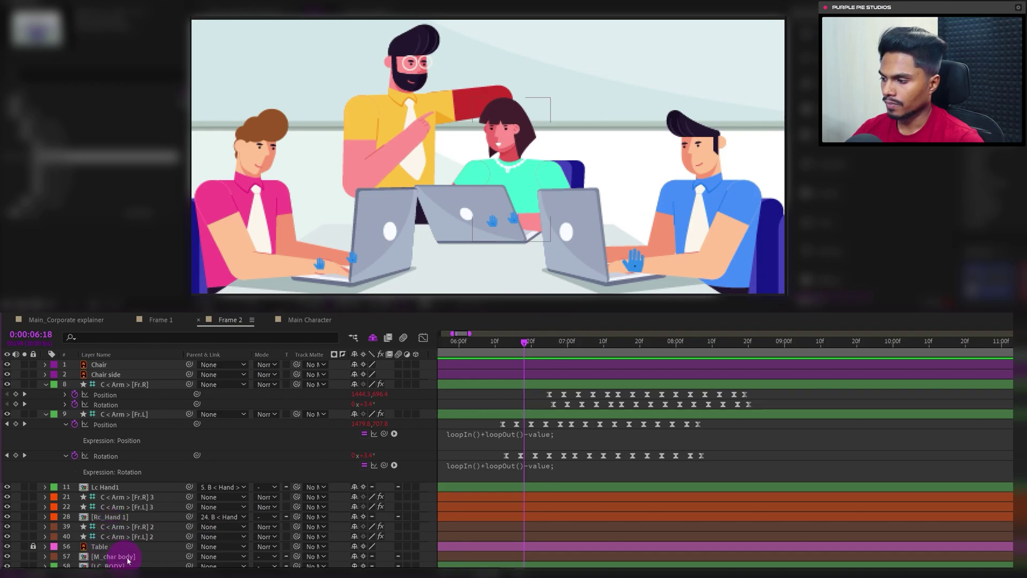
pyautogui.click(747, 426)
pyautogui.scroll(-4, 642, 465)
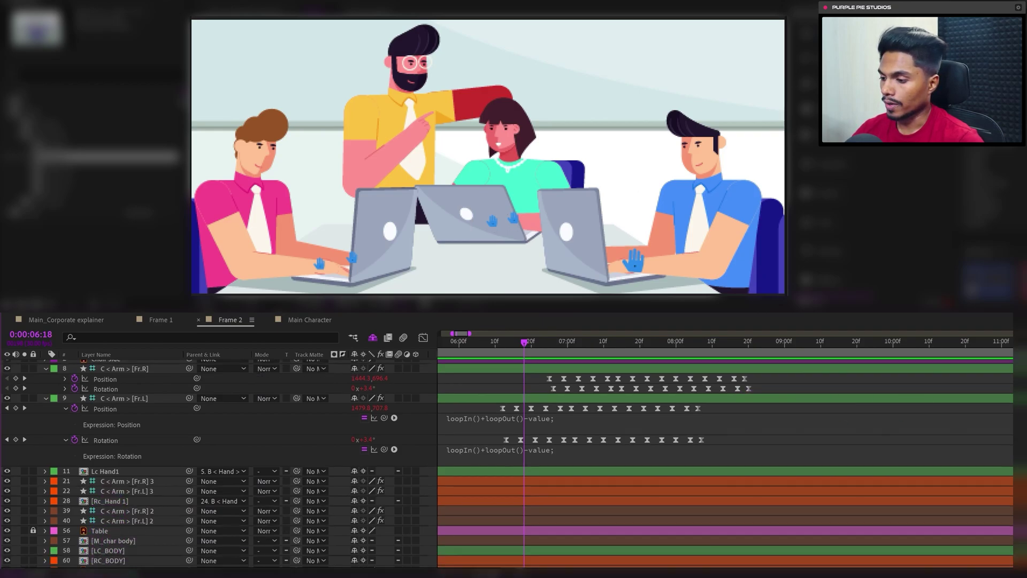
pyautogui.click(123, 506)
pyautogui.click(118, 506)
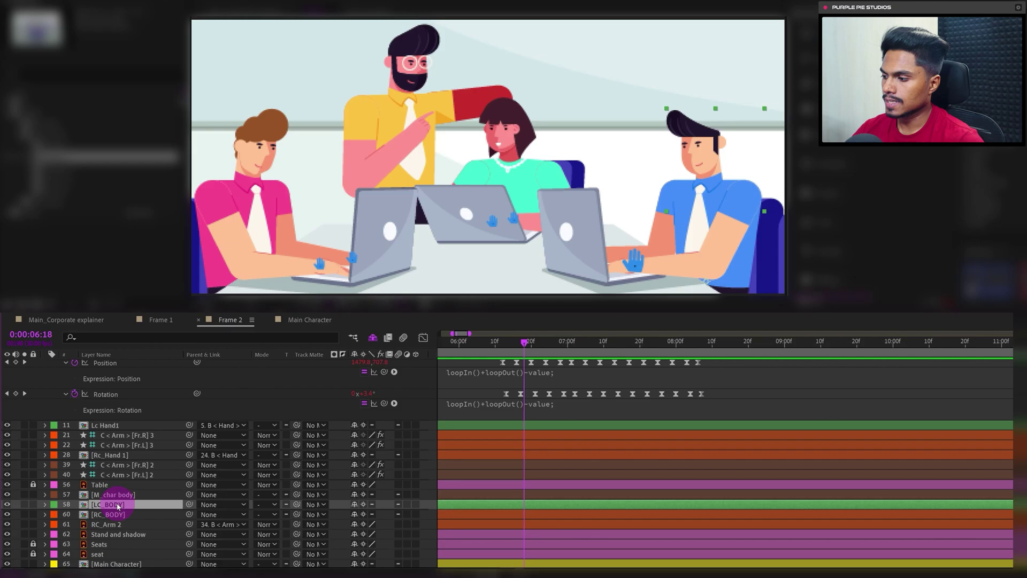
pyautogui.click(221, 465)
pyautogui.doubleClick(116, 506)
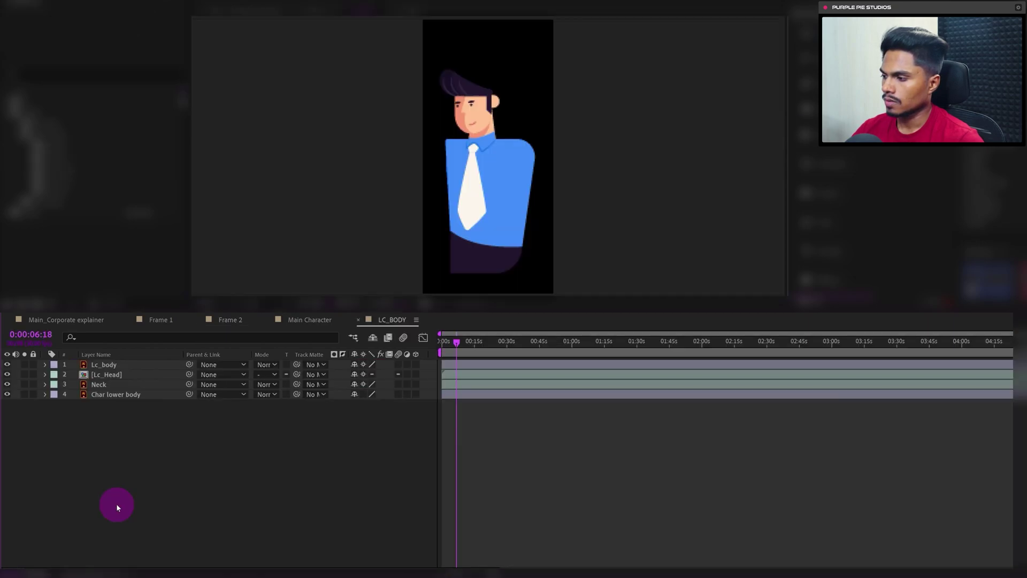
# Add a starting Rotation keyframe to the Lc_Head layer at 0:00:06:18
pyautogui.click(107, 364)
pyautogui.click(110, 375)
pyautogui.click(529, 126)
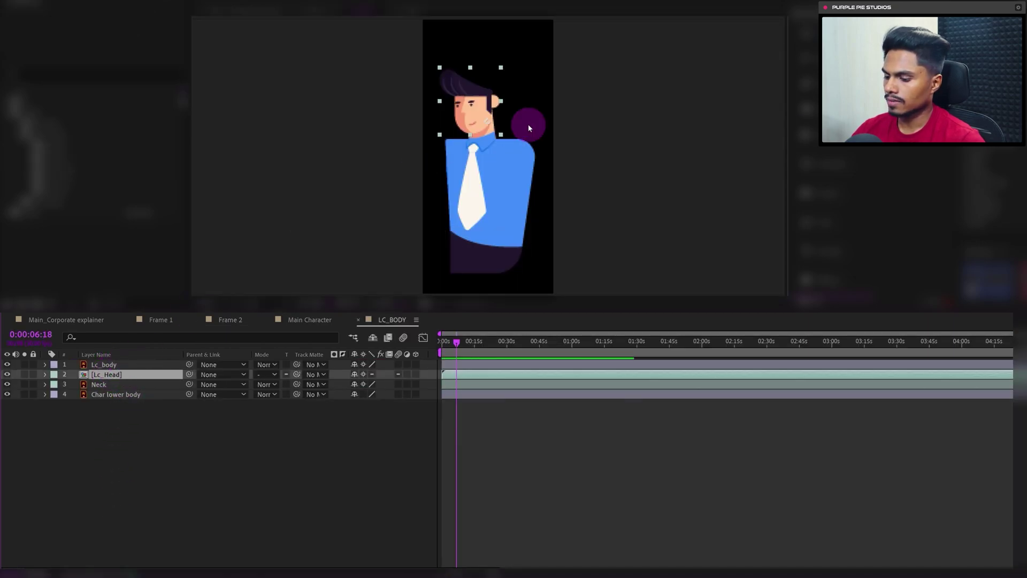
pyautogui.press('r')
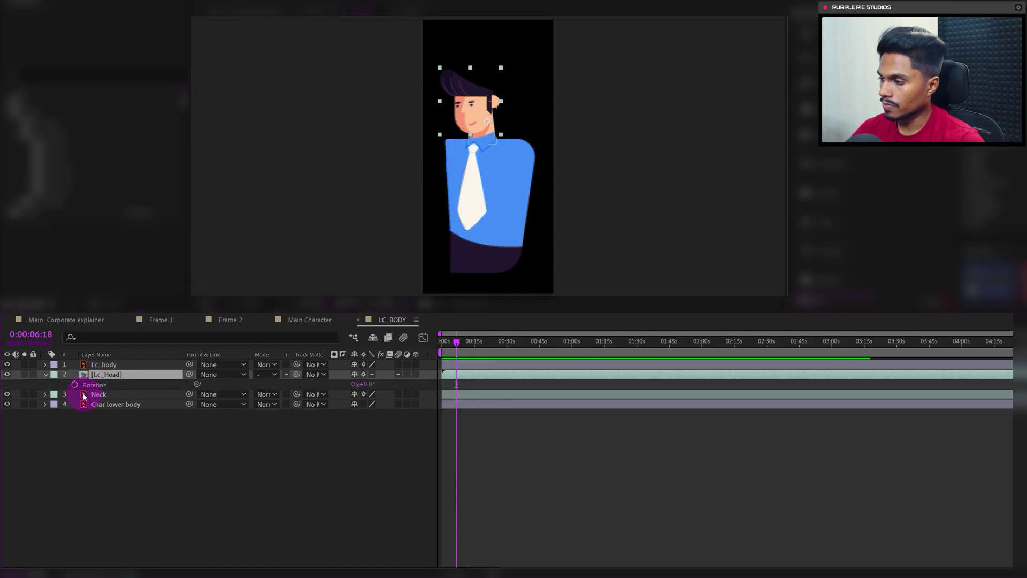
pyautogui.click(74, 385)
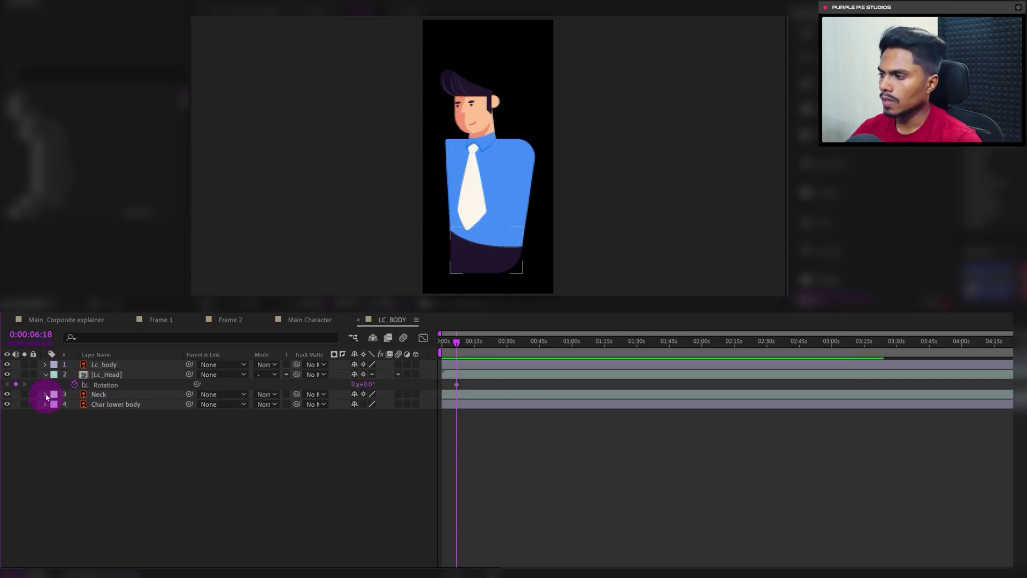
# Advance 8 frames to 0:00:06:26 and set the Lc_Head rotation to -5°
pyautogui.click(37, 336)
pyautogui.write('+')
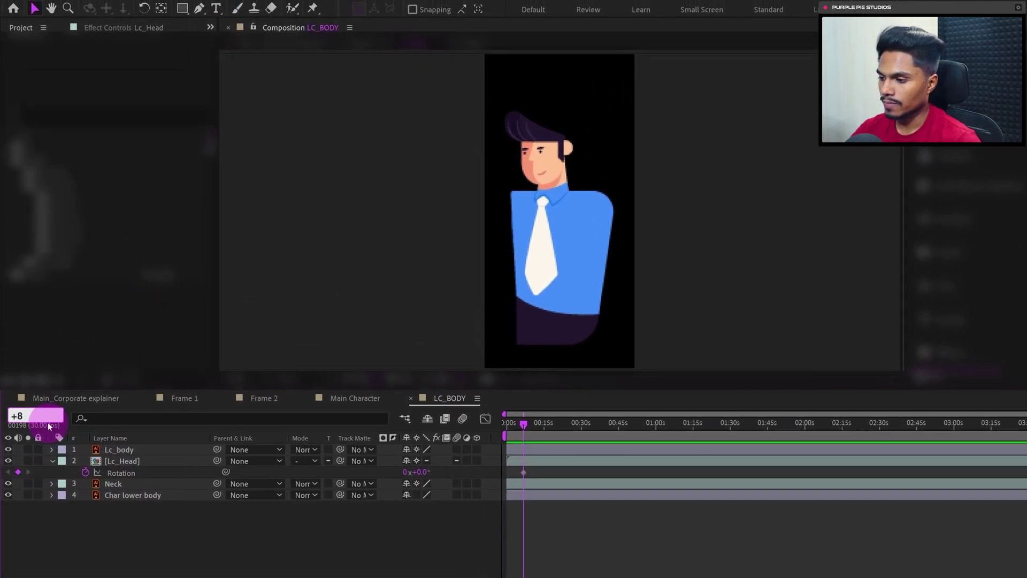
pyautogui.write('8')
pyautogui.press('Return')
pyautogui.click(425, 472)
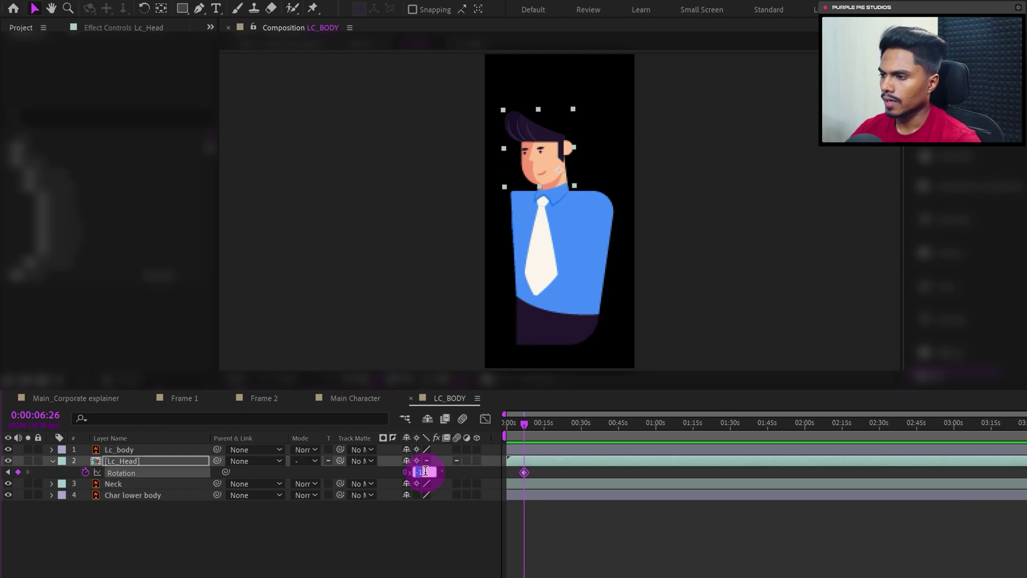
pyautogui.press('Down')
pyautogui.press('Up')
pyautogui.press('Down')
pyautogui.press('Down')
pyautogui.press('Down')
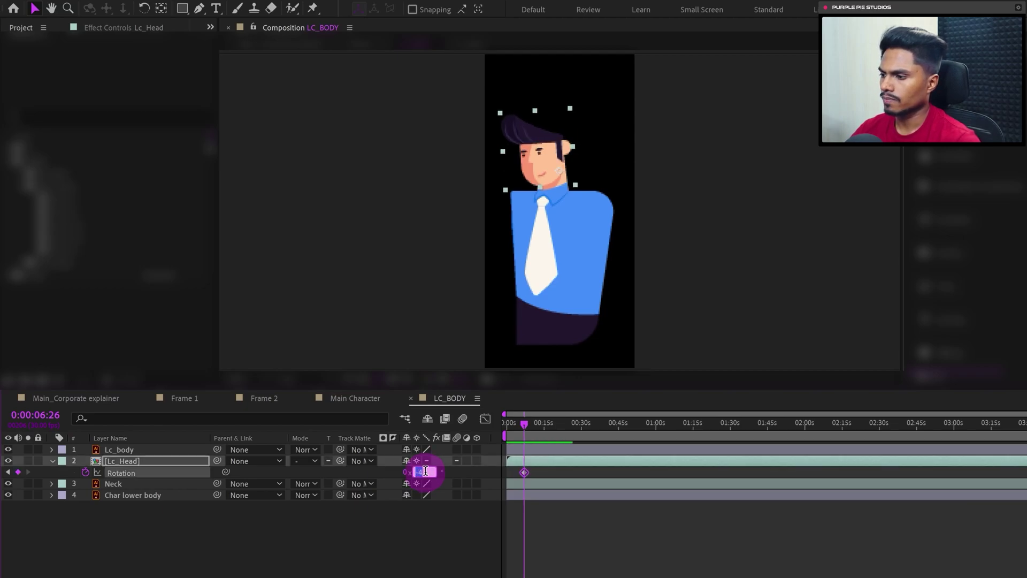
pyautogui.click(625, 562)
pyautogui.press('=')
pyautogui.press('=')
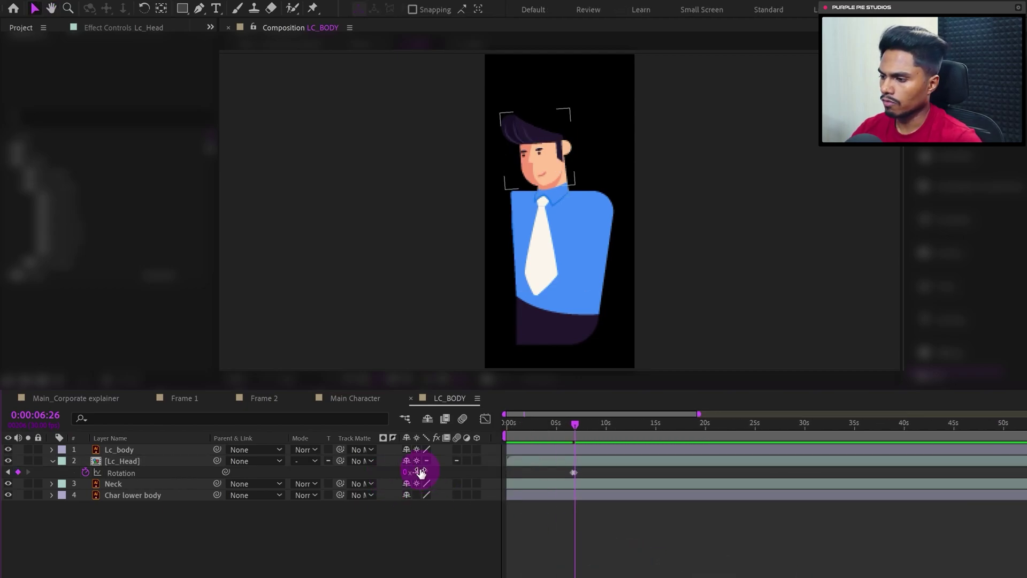
pyautogui.click(421, 472)
pyautogui.write('-5')
pyautogui.press('Return')
# Apply Easy Ease to the two Lc_Head Rotation keyframes
pyautogui.press('=')
pyautogui.press('=')
pyautogui.press('=')
pyautogui.press('F9')
pyautogui.click(691, 529)
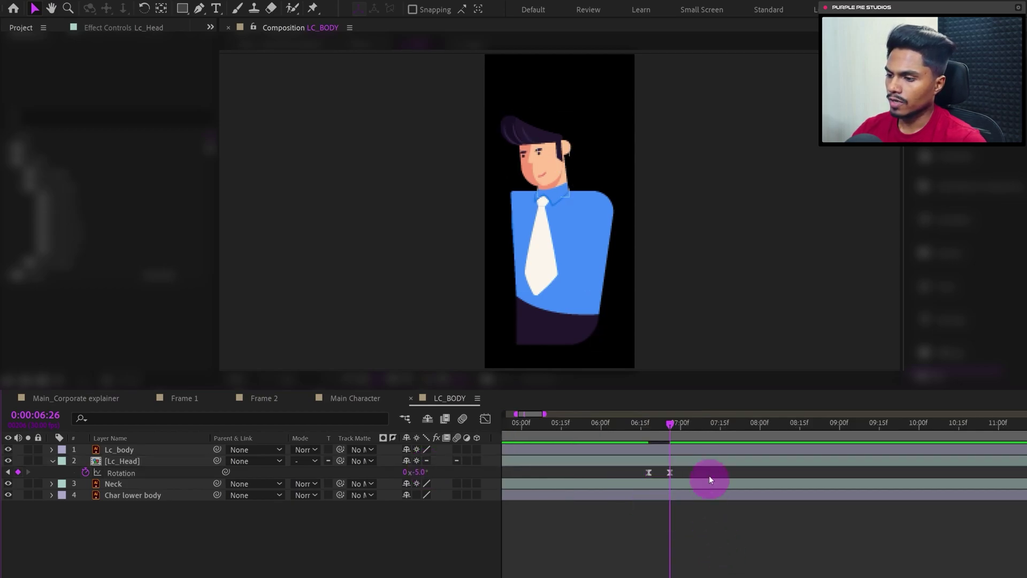
# Hold the Lc_Head rotation with a keyframe at 0:00:07:02 and set it to +1° at 0:00:07:11
pyautogui.click(685, 433)
pyautogui.click(18, 472)
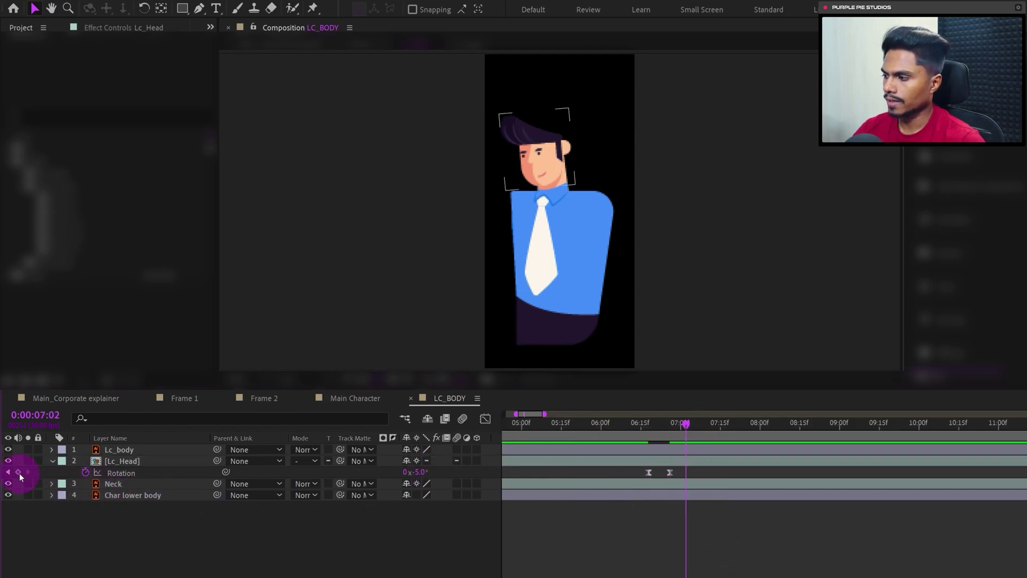
pyautogui.moveTo(730, 422); pyautogui.dragTo(709, 435)
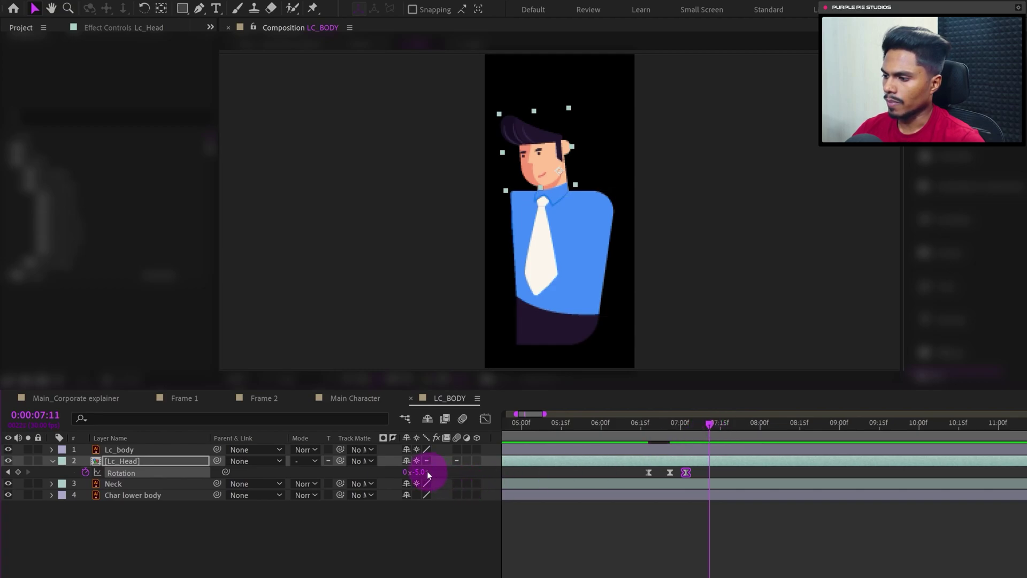
pyautogui.press('Return')
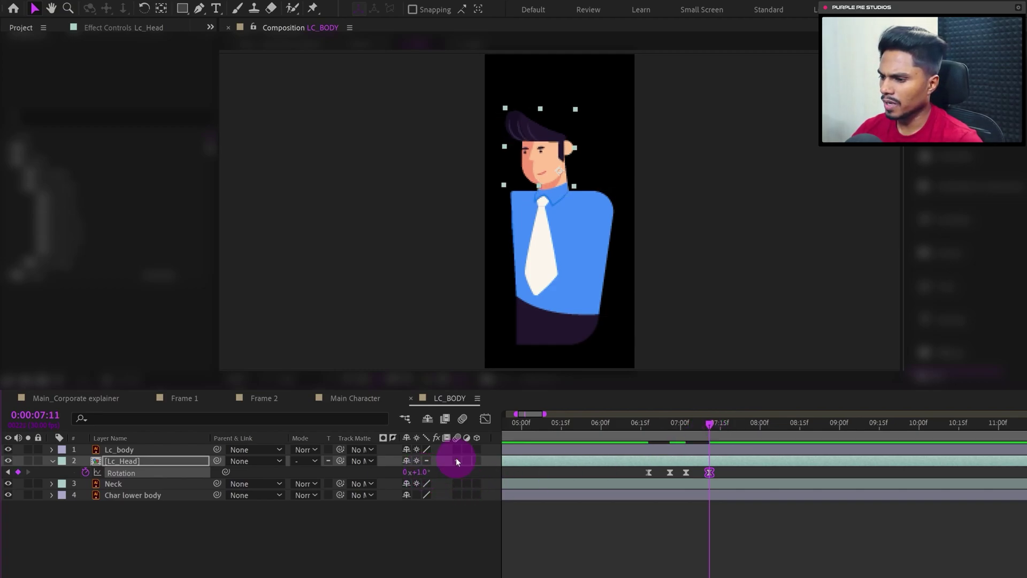
# Add a holding Rotation keyframe to Lc_Head, tilt the head to -2°, and hold that tilt at 0:00:08:03
pyautogui.moveTo(710, 423); pyautogui.dragTo(768, 426)
pyautogui.click(19, 471)
pyautogui.write('-2')
pyautogui.press('Return')
pyautogui.click(18, 472)
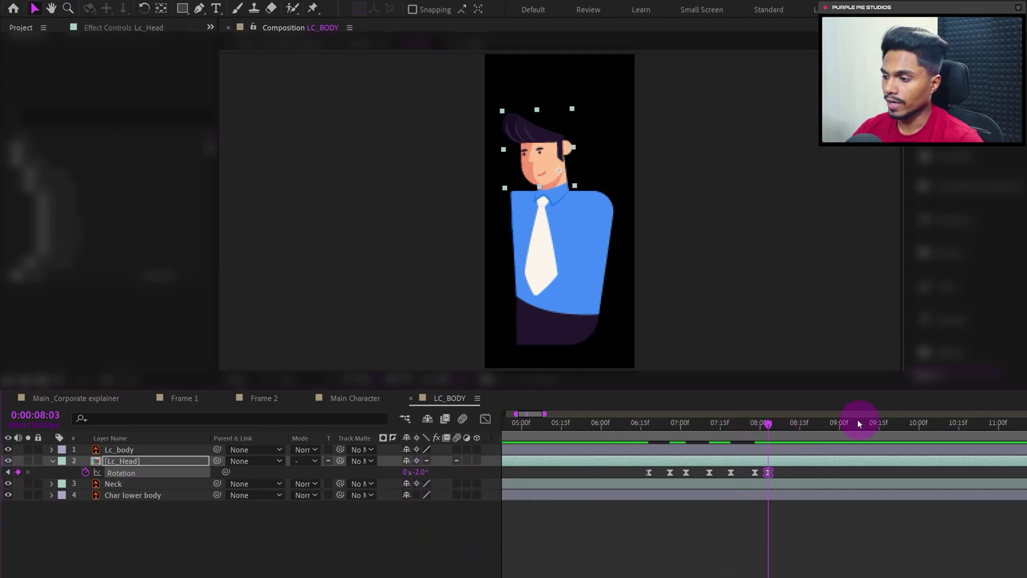
# Paste a closing 0° Rotation keyframe onto Lc_Head at 0:00:08:12 and return to 0:00:06:19
pyautogui.click(792, 425)
pyautogui.hotkey('ctrl', 'c')
pyautogui.hotkey('ctrl', 'v')
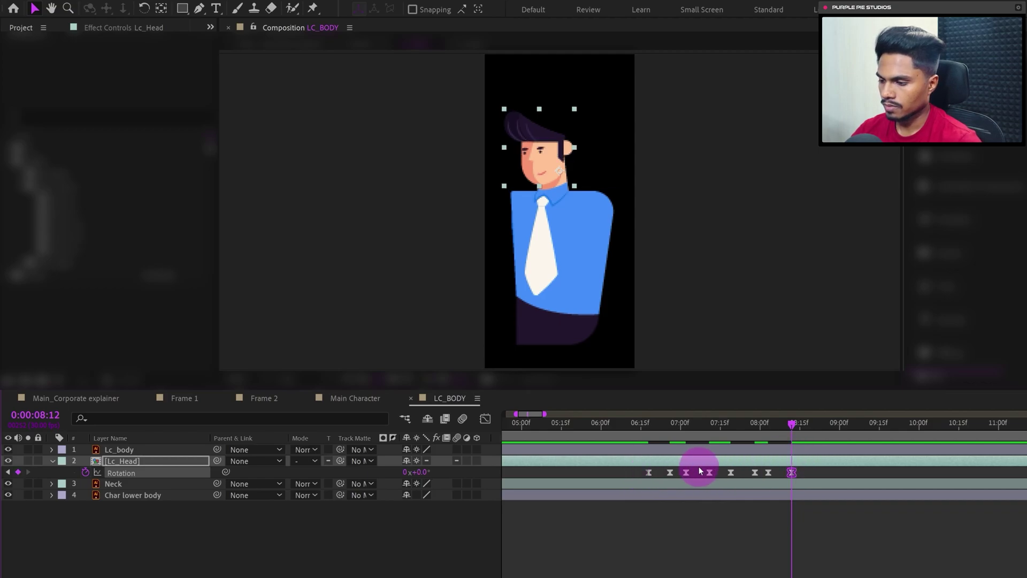
pyautogui.click(766, 565)
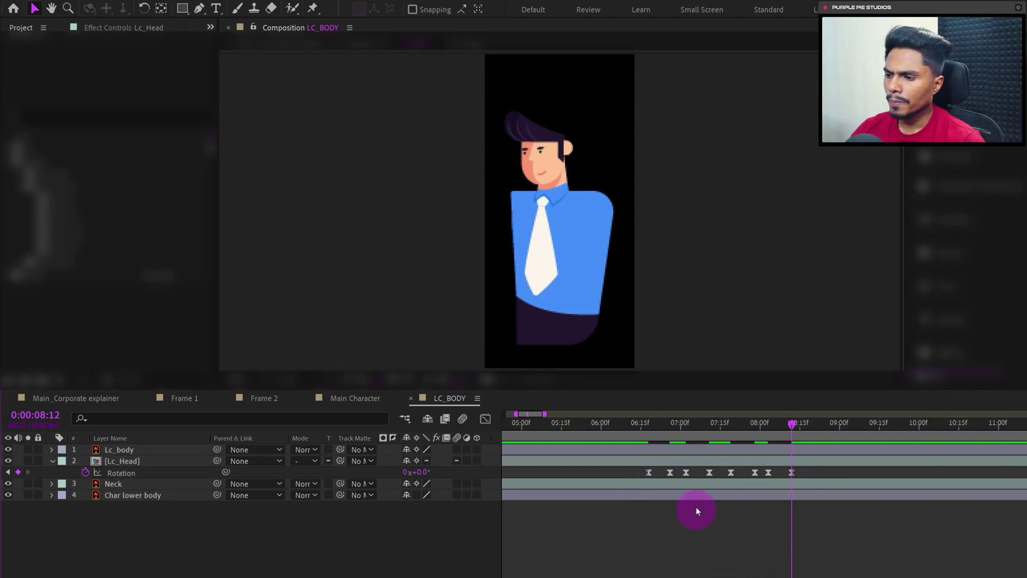
pyautogui.click(650, 423)
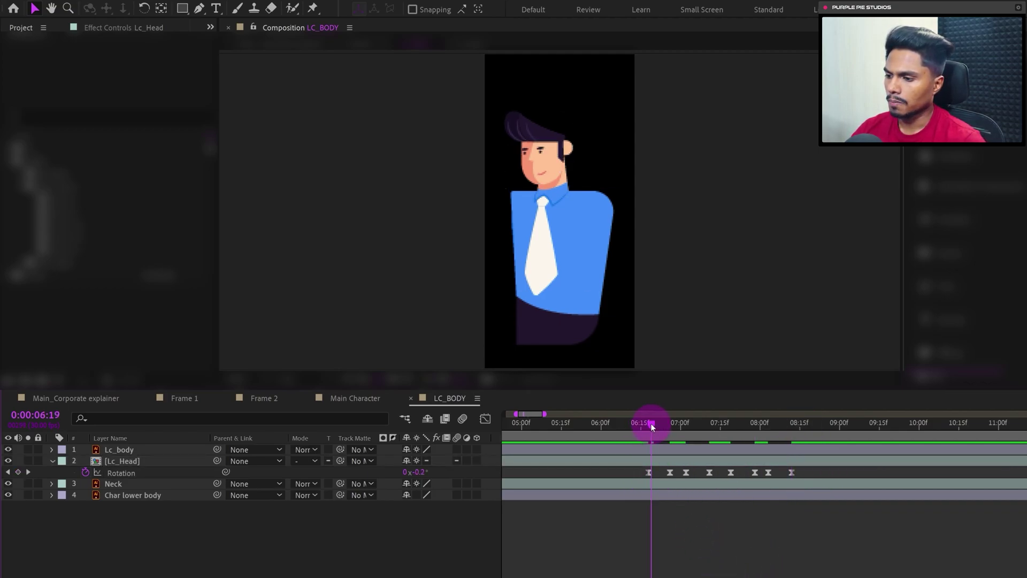
# Add a holding Rotation keyframe to Lc_Head at 0:00:08:15, just after the closing 0° keyframe
pyautogui.moveTo(651, 423); pyautogui.dragTo(792, 423)
pyautogui.click(846, 469)
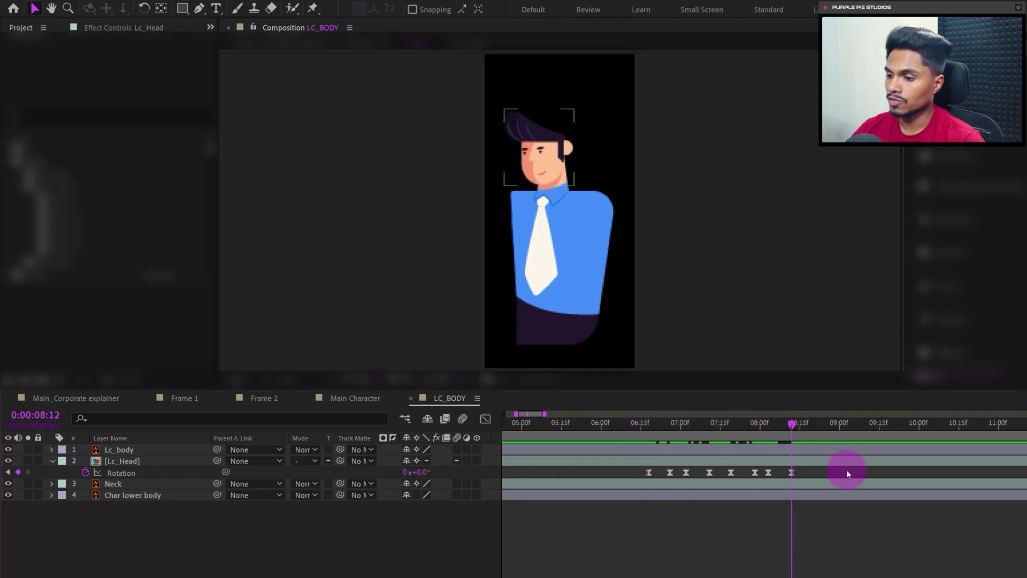
pyautogui.click(833, 500)
pyautogui.click(801, 470)
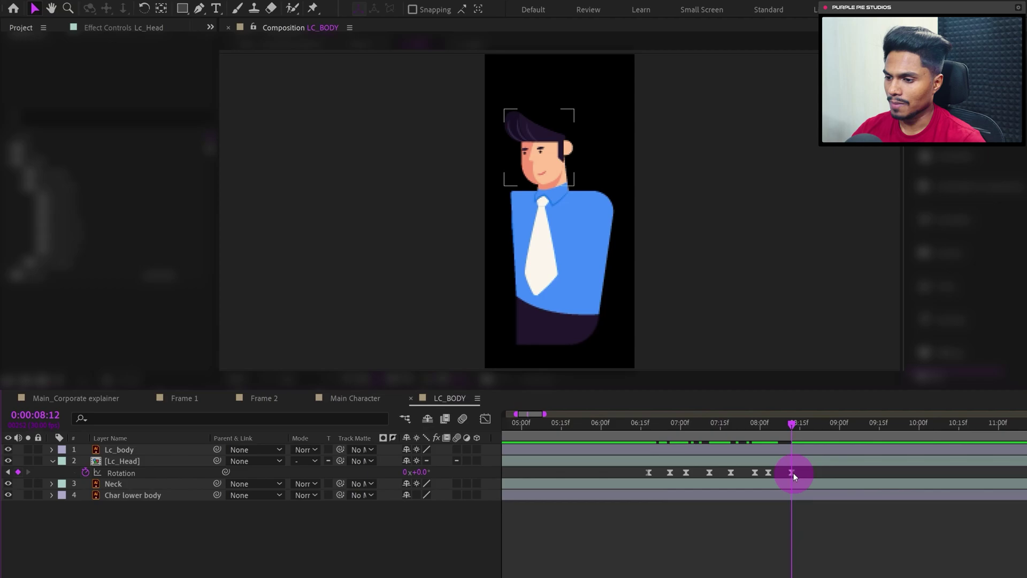
pyautogui.click(775, 474)
pyautogui.moveTo(640, 427); pyautogui.dragTo(797, 427)
pyautogui.click(884, 537)
pyautogui.click(761, 447)
pyautogui.click(49, 484)
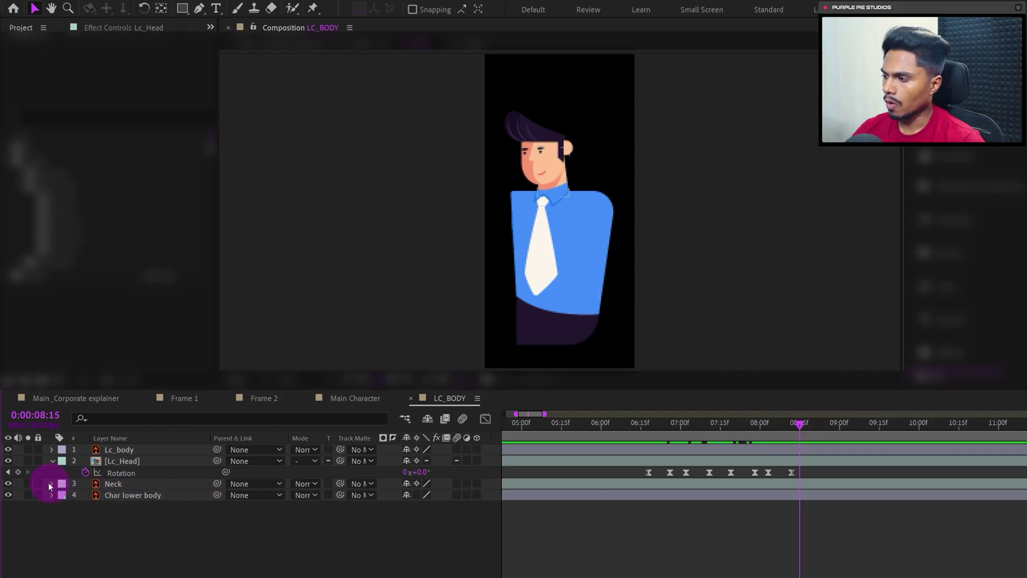
pyautogui.click(18, 472)
pyautogui.click(78, 513)
# Loop the Lc_Head Rotation with the expression loopIn()+loopOut()-value; and check the motion in Frame 2
pyautogui.keyDown('alt'); pyautogui.click(86, 473); pyautogui.keyUp('alt')
pyautogui.write('loopIn()+loopOut()-va')
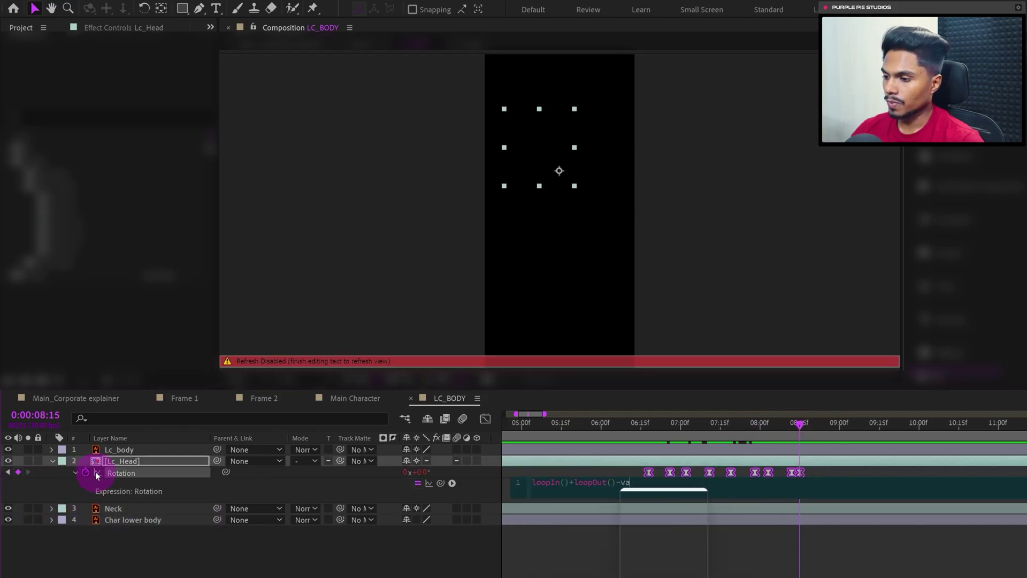
pyautogui.write('lue;')
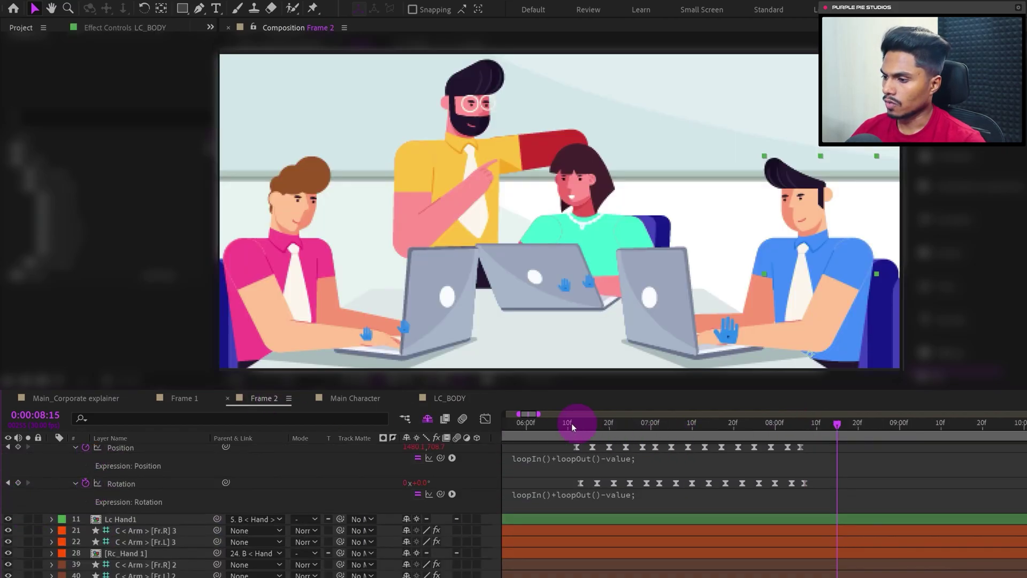
pyautogui.moveTo(571, 423); pyautogui.dragTo(554, 424)
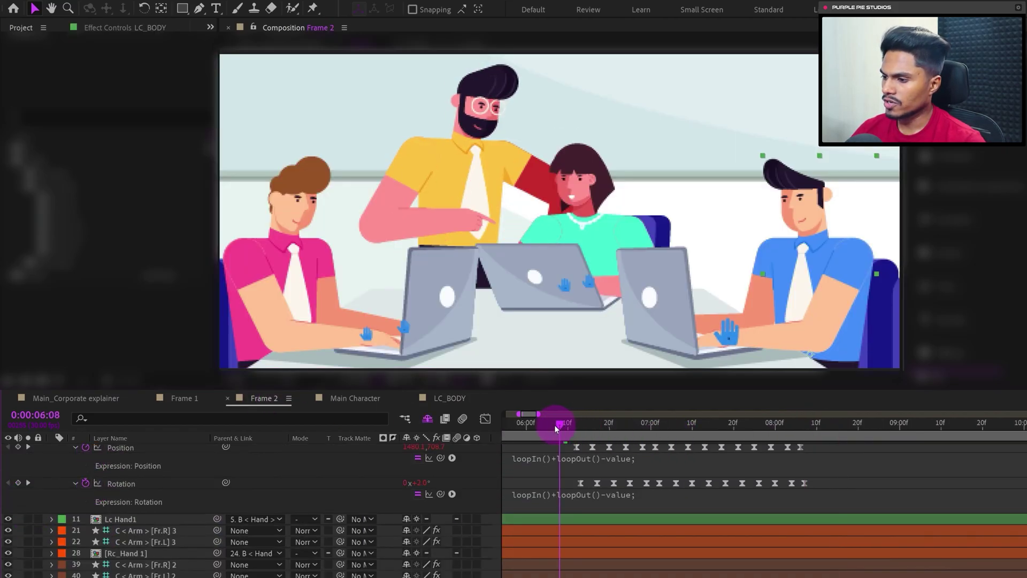
pyautogui.scroll(-1, 585, 441)
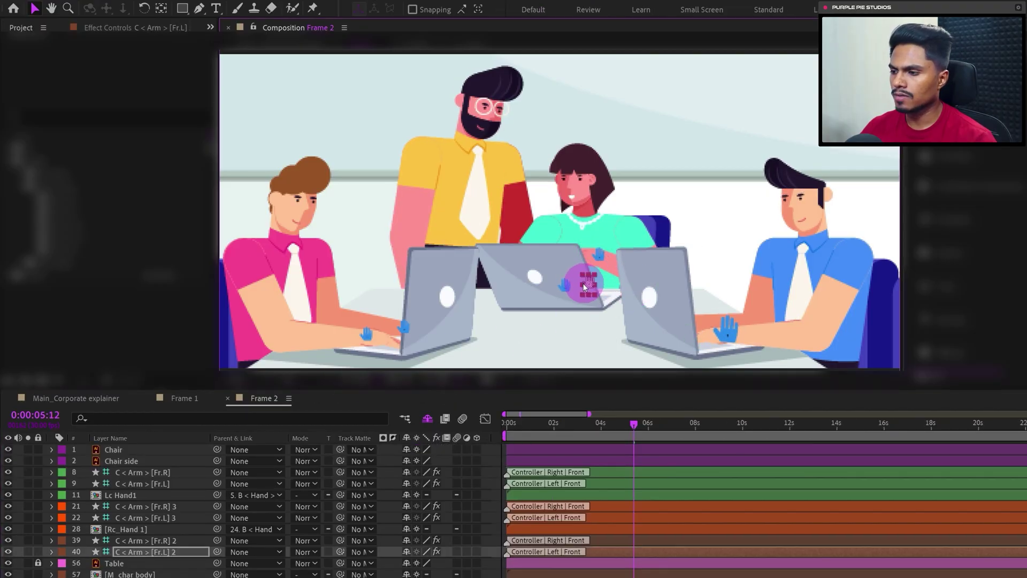
# Find the door-opening moment at 0:00:05:24 in Main_Corporate explainer, then select the C < Arm > [Fr.L] 2 controller at that time in Frame 2
pyautogui.click(667, 372)
pyautogui.click(592, 290)
pyautogui.click(591, 279)
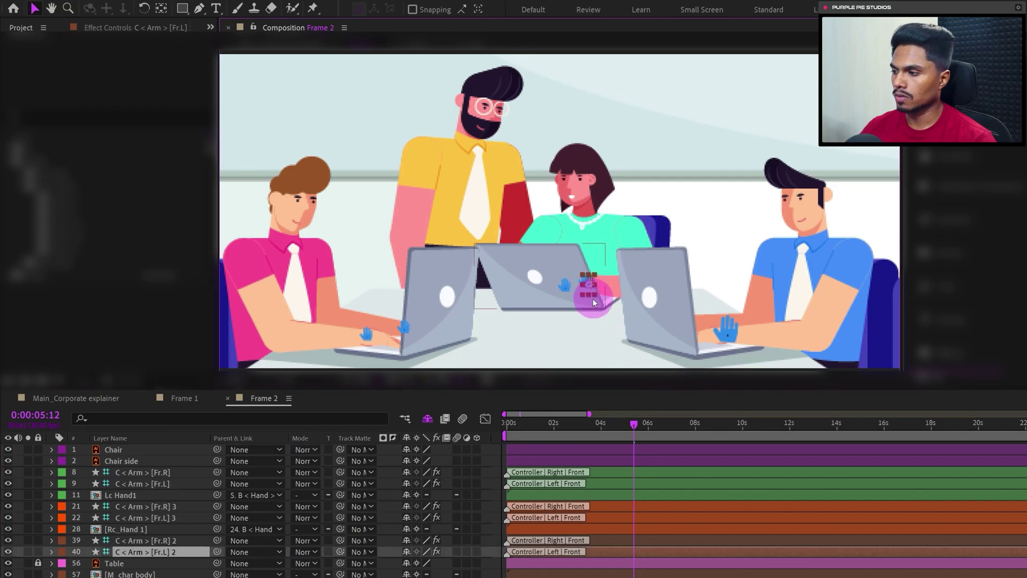
pyautogui.click(70, 398)
pyautogui.moveTo(500, 425); pyautogui.dragTo(496, 428)
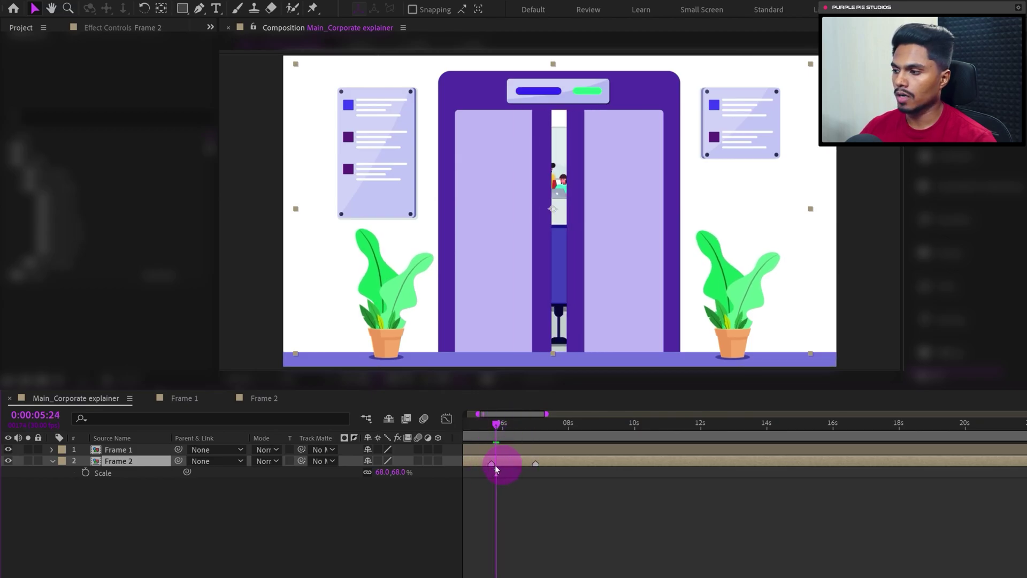
pyautogui.click(175, 397)
pyautogui.click(246, 399)
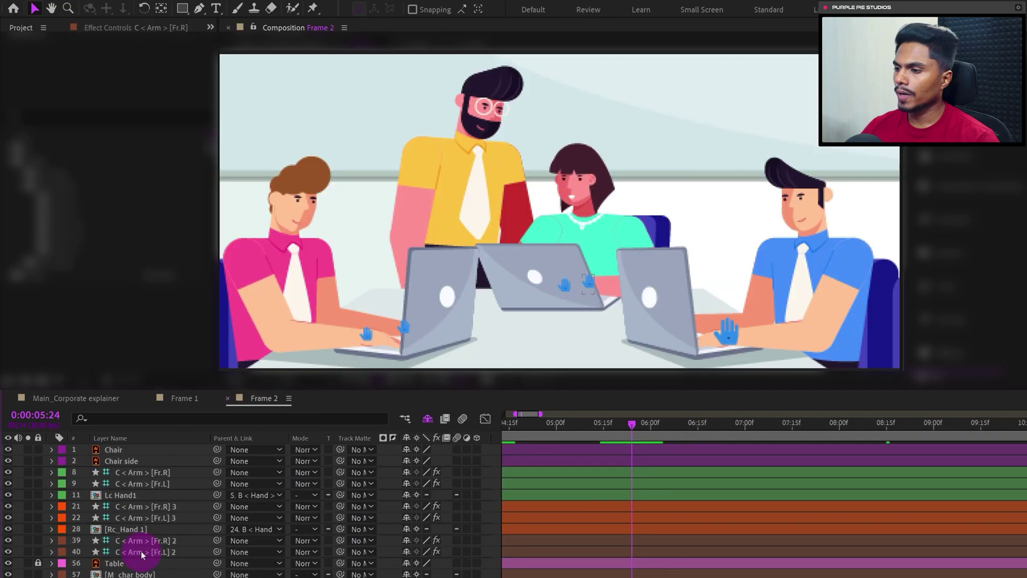
pyautogui.click(140, 551)
pyautogui.click(588, 283)
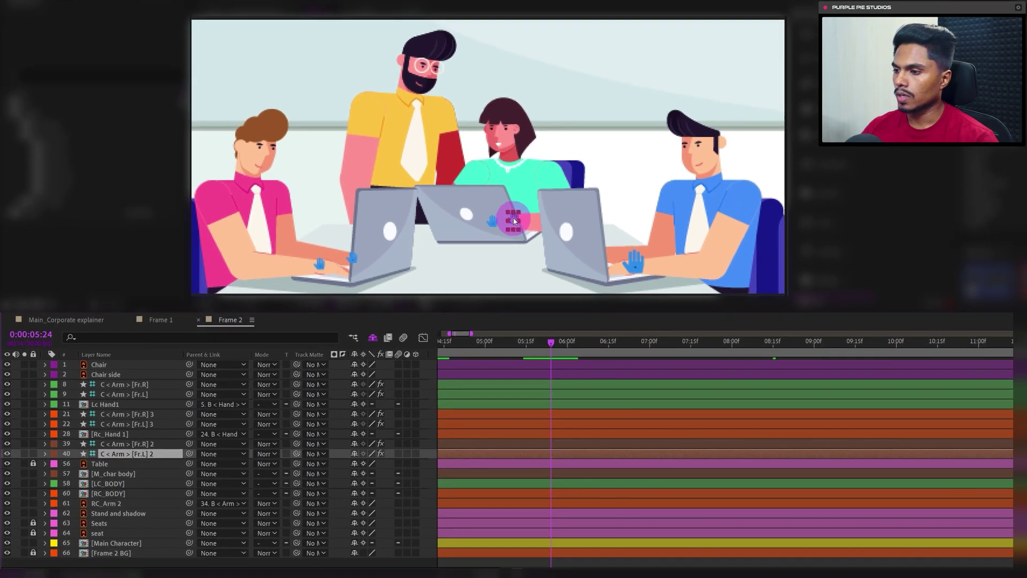
# Try moving the woman's C < Arm > [Fr.L] 2 hand controller slightly upward
pyautogui.moveTo(513, 219)
pyautogui.mouseDown()
pyautogui.moveTo(518, 208)
pyautogui.moveTo(512, 214)
pyautogui.mouseUp()
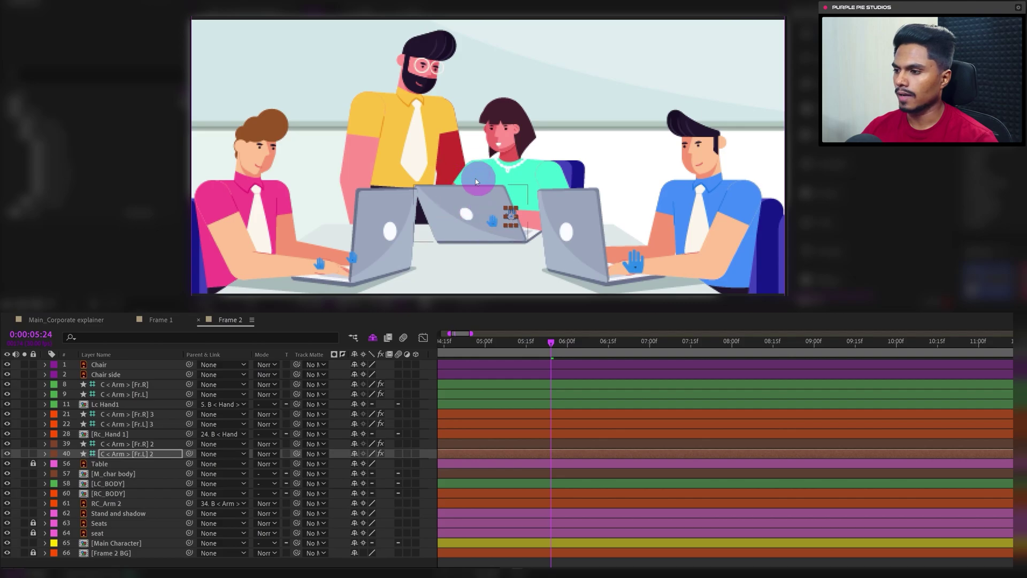
pyautogui.click(467, 215)
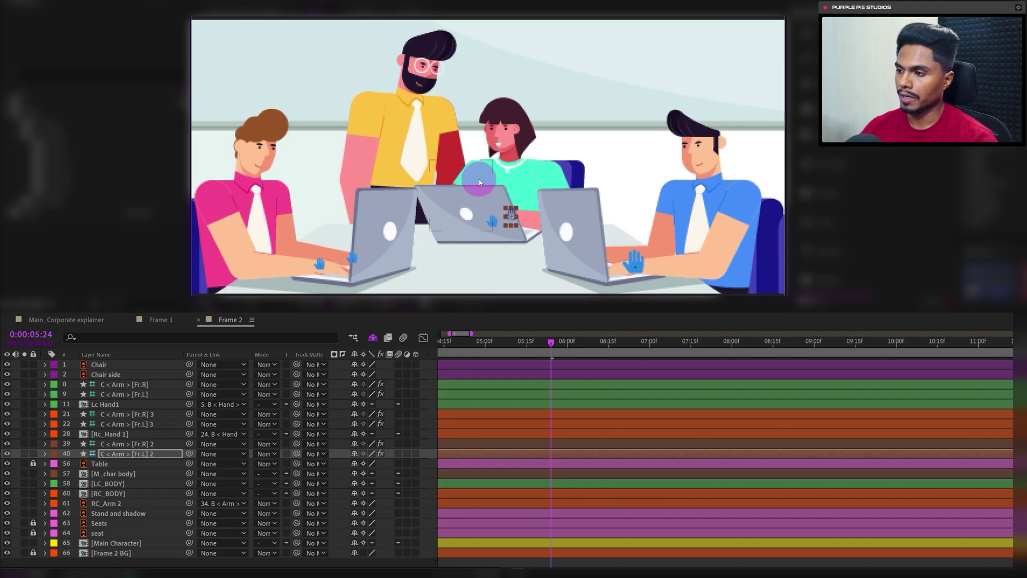
pyautogui.moveTo(479, 179); pyautogui.dragTo(482, 178)
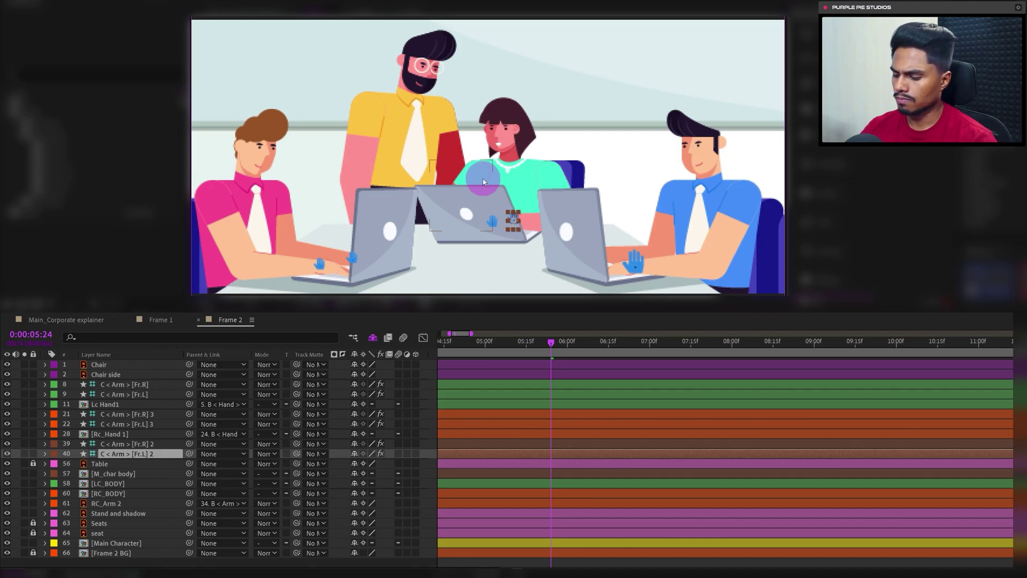
# Set starting Position and Rotation keyframes on C < Arm > [Fr.L] 2 at 0:00:05:24 and show both properties
pyautogui.press('p')
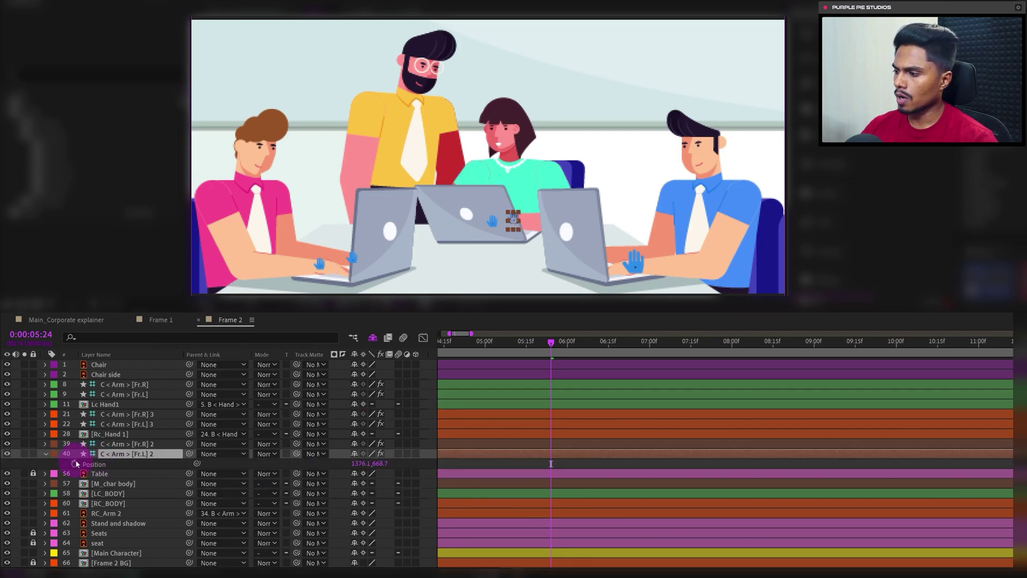
pyautogui.click(75, 463)
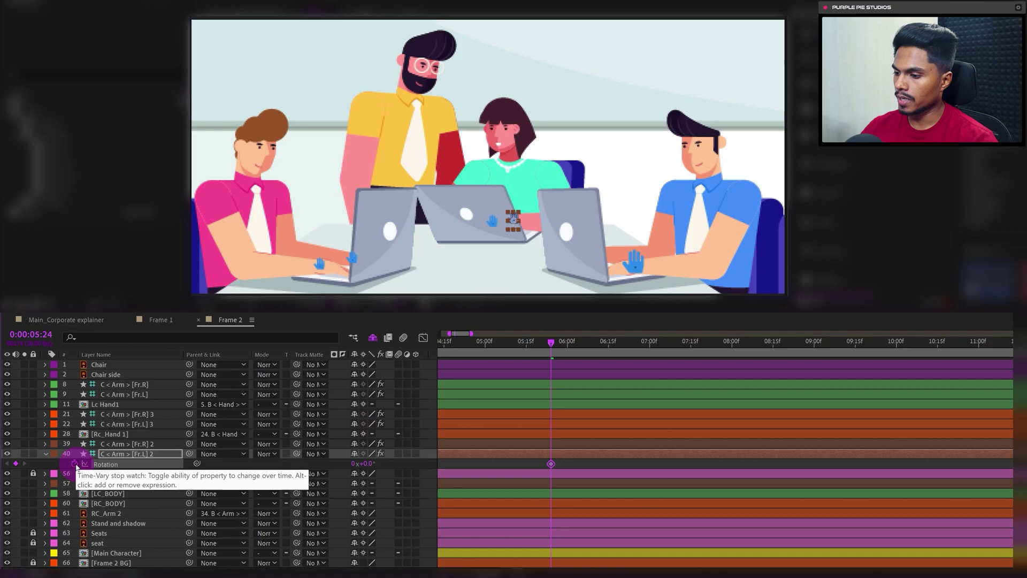
pyautogui.hotkey('alt', 'shift', 'r')
pyautogui.hotkey('shift', 'p')
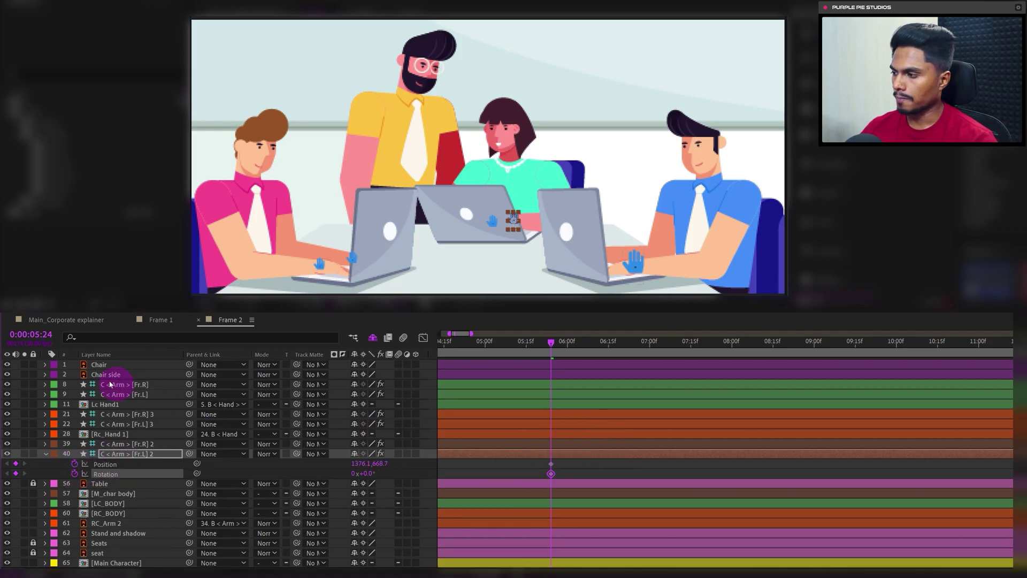
# Move five frames ahead to 0:00:05:29 and nudge the C < Arm > [Fr.L] 2 controller up to Position 1376.1, 665.4
pyautogui.click(47, 335)
pyautogui.write('+5')
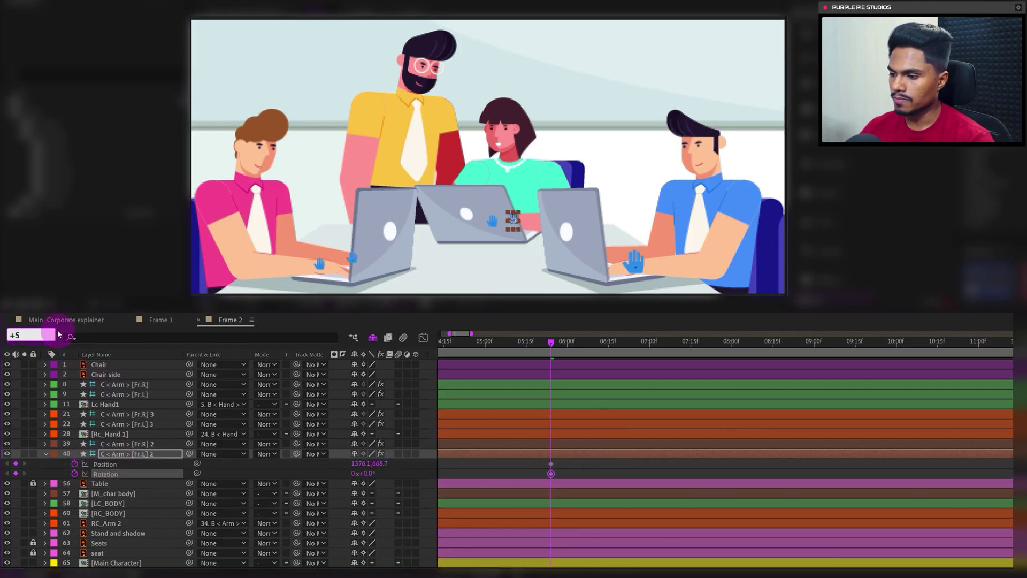
pyautogui.press('Return')
pyautogui.click(153, 452)
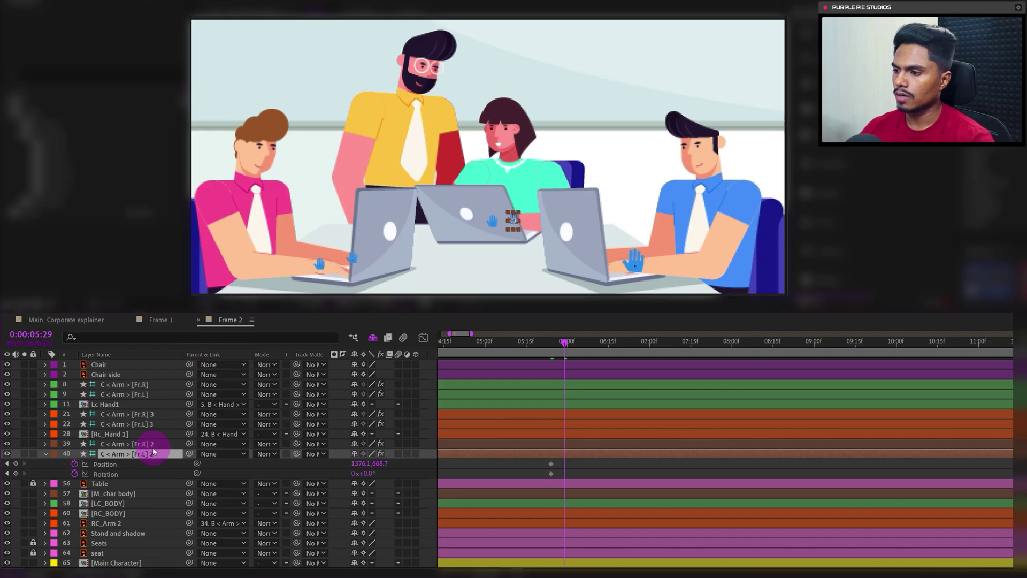
pyautogui.press('Up')
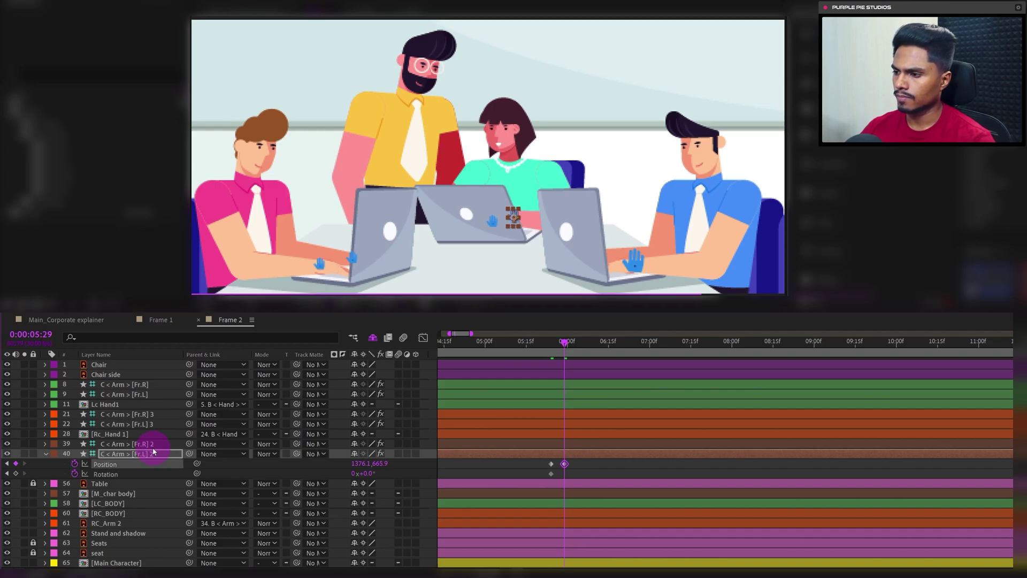
pyautogui.press('Up')
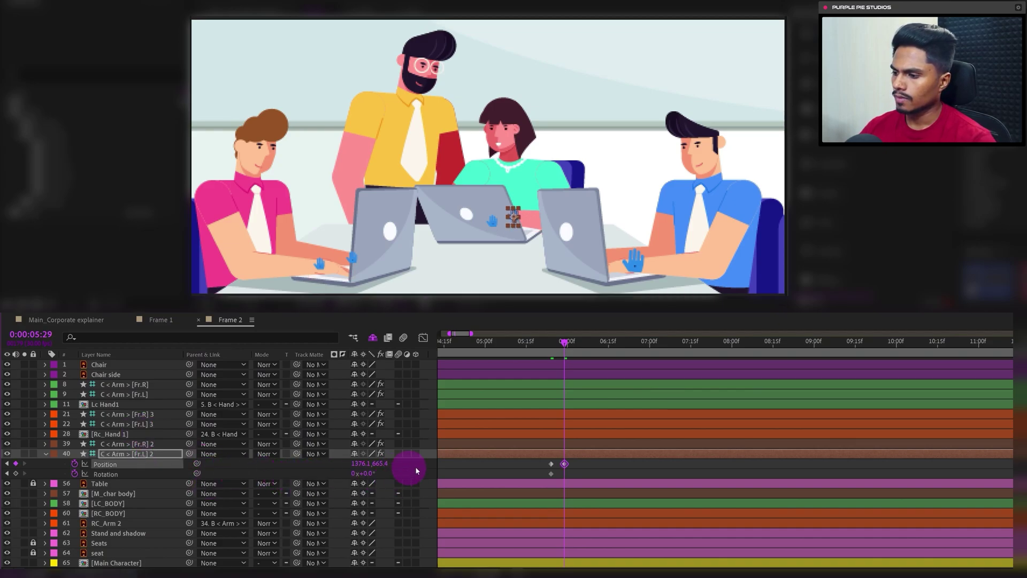
pyautogui.click(577, 468)
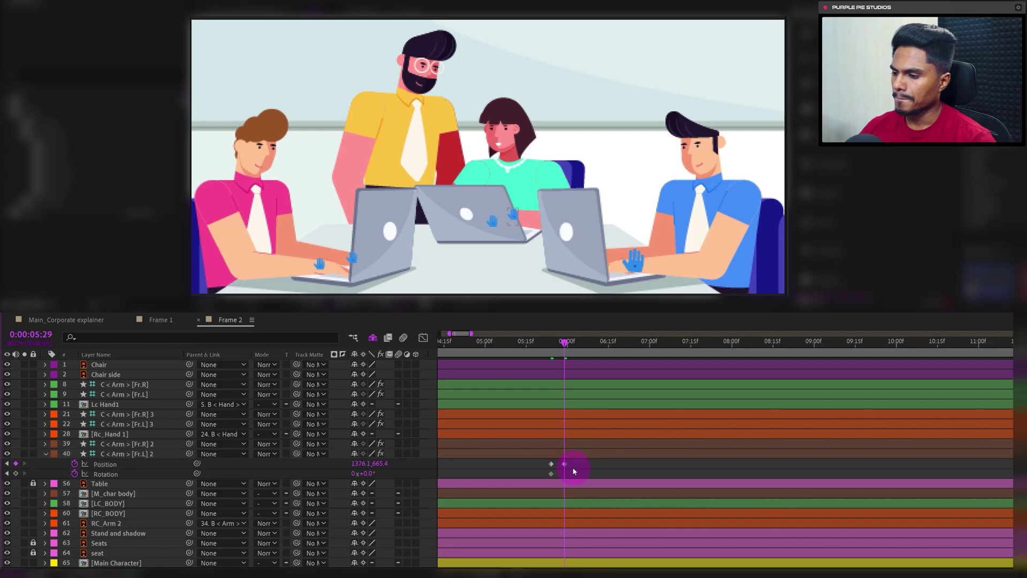
# Set the C < Arm > [Fr.L] 2 Rotation to +5° at 0:00:05:29
pyautogui.click(367, 474)
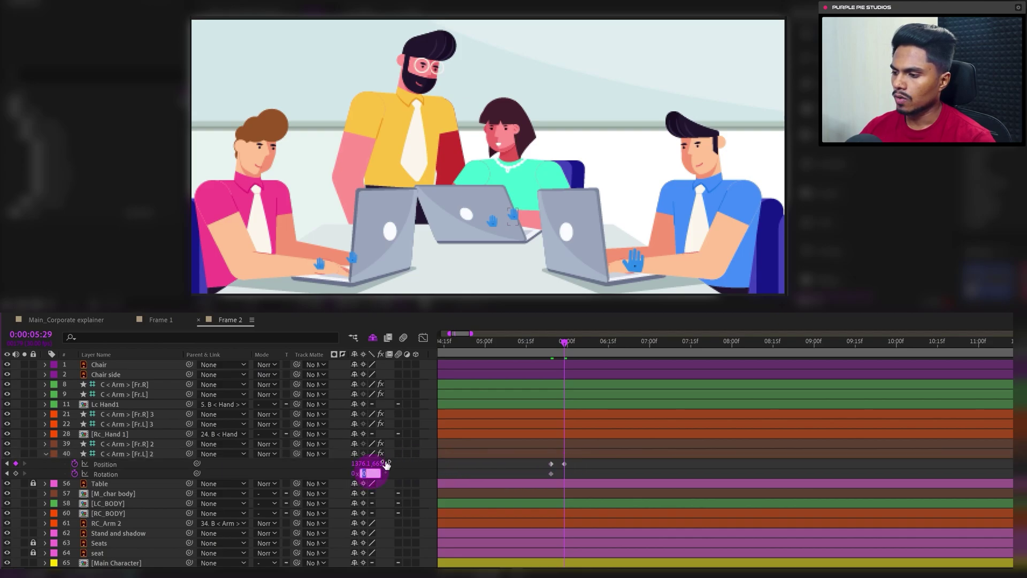
pyautogui.write('1')
pyautogui.press('Return')
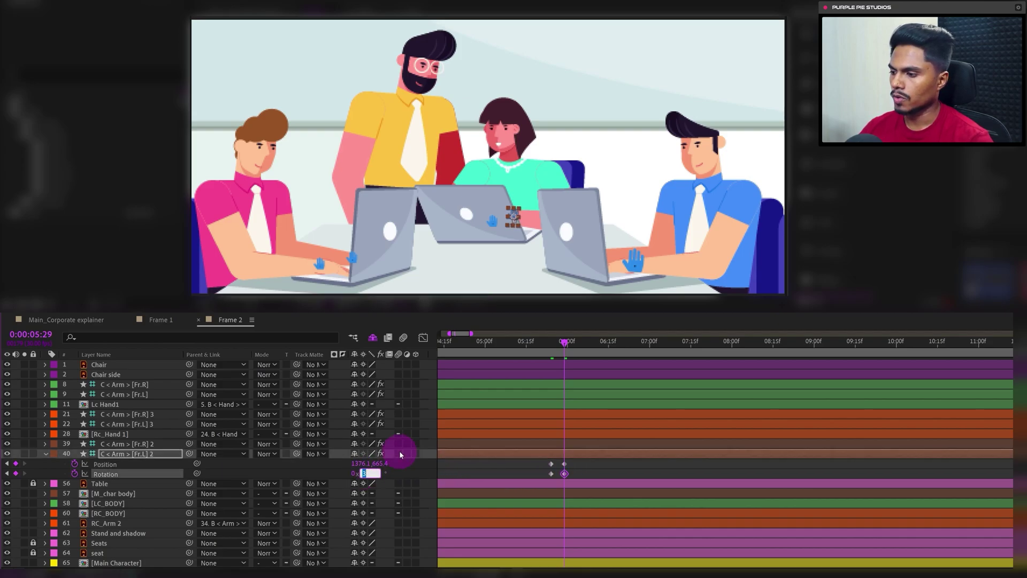
pyautogui.click(466, 486)
# Paste the starting Position and Rotation keyframes at 0:00:06:04 and apply Easy Ease to all of the controller's keyframes
pyautogui.click(31, 334)
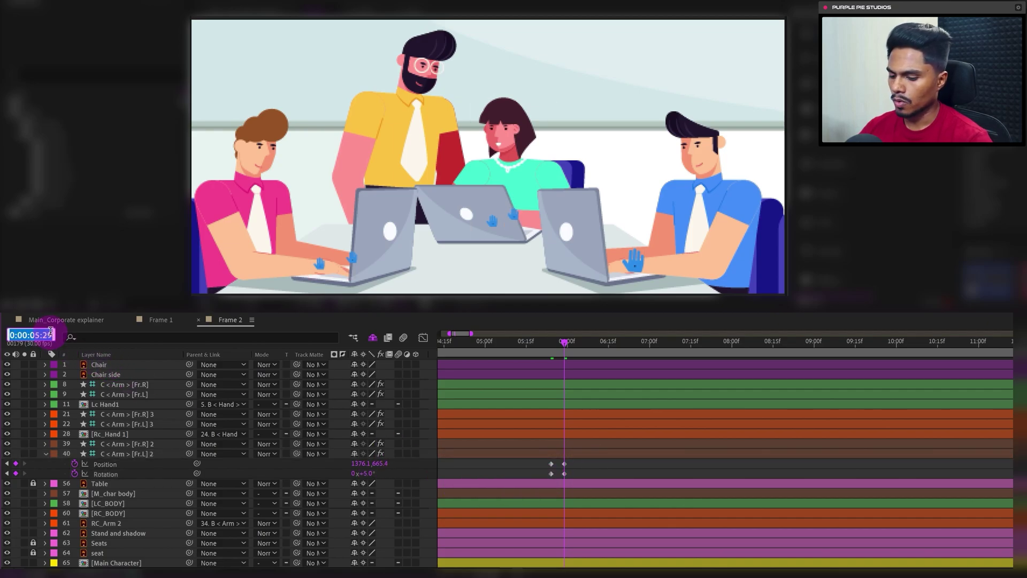
pyautogui.write('604')
pyautogui.press('Return')
pyautogui.moveTo(541, 458)
pyautogui.mouseDown()
pyautogui.moveTo(551, 477)
pyautogui.moveTo(537, 476)
pyautogui.mouseUp()
pyautogui.hotkey('ctrl', 'c')
pyautogui.hotkey('ctrl', 'v')
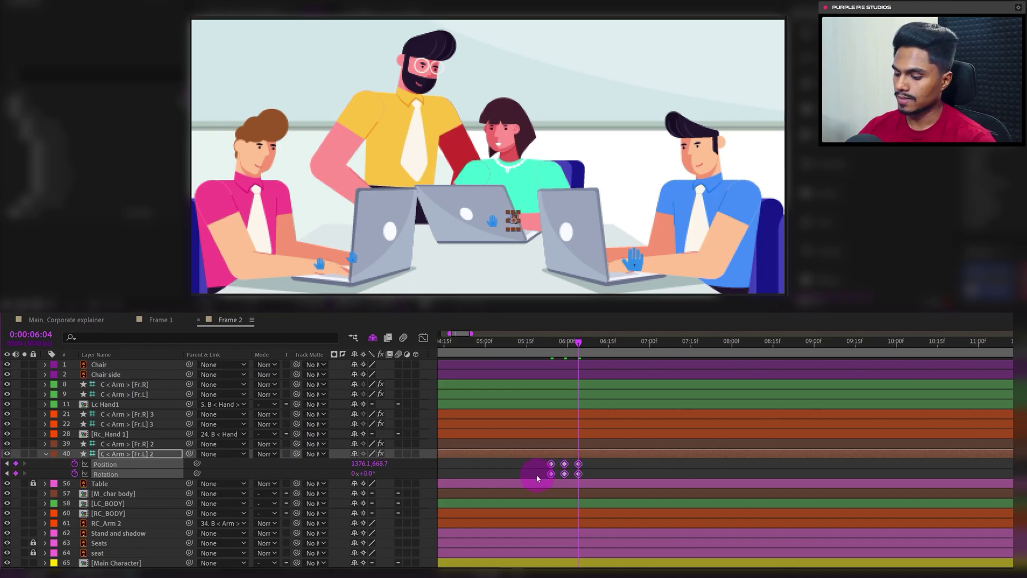
pyautogui.press('=')
pyautogui.press('=')
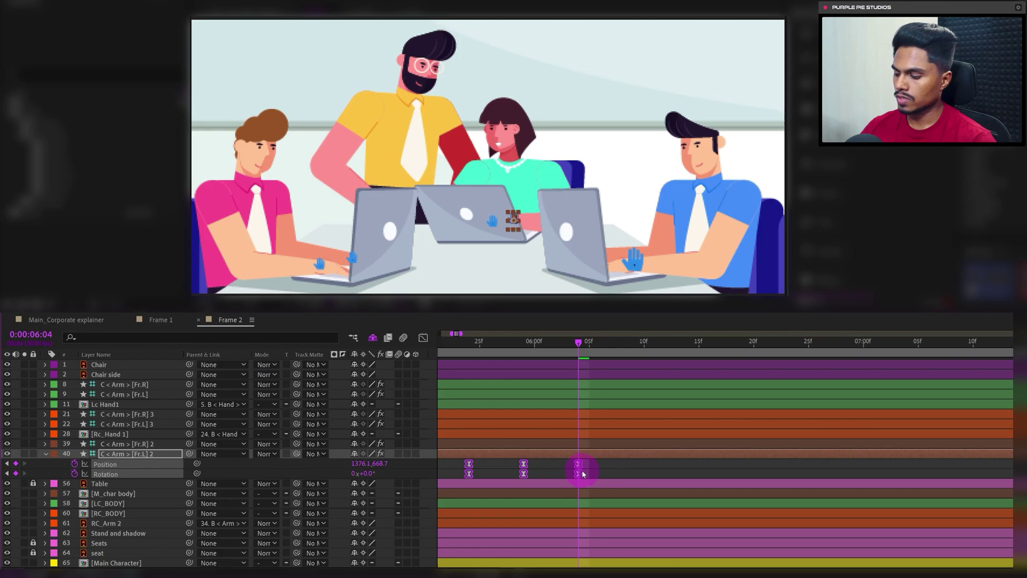
# Copy the three eased Position and Rotation keyframe pairs and paste them at 0:00:06:04 to repeat the typing motion
pyautogui.hotkey('ctrl', 'c')
pyautogui.click(619, 468)
pyautogui.hotkey('ctrl', 'v')
pyautogui.press('-')
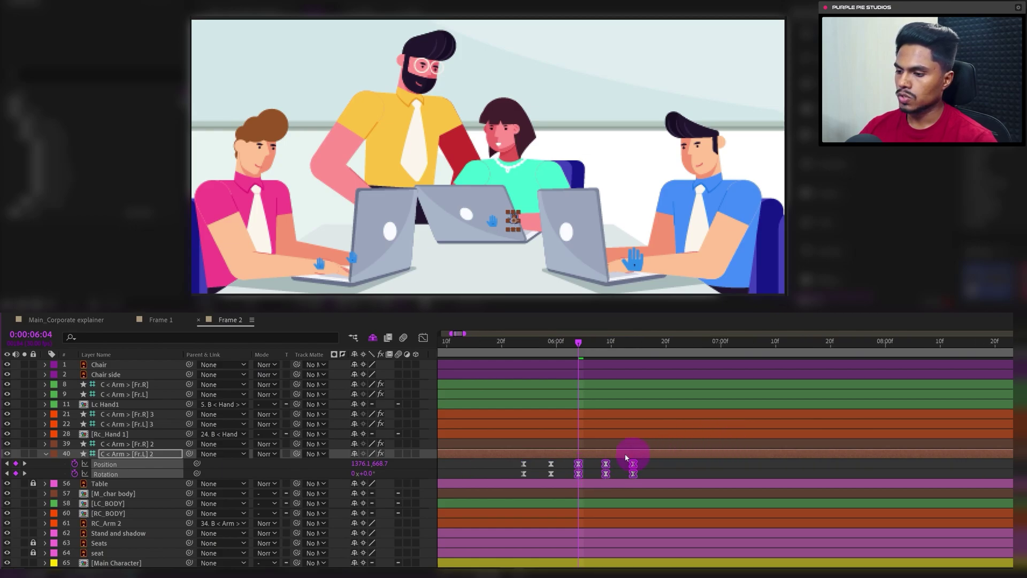
# Add holding Position and Rotation keyframes to C < Arm > [Fr.L] 2 at 0:00:06:17, three frames after the last pair
pyautogui.moveTo(526, 347); pyautogui.dragTo(617, 347)
pyautogui.press('k')
pyautogui.click(658, 464)
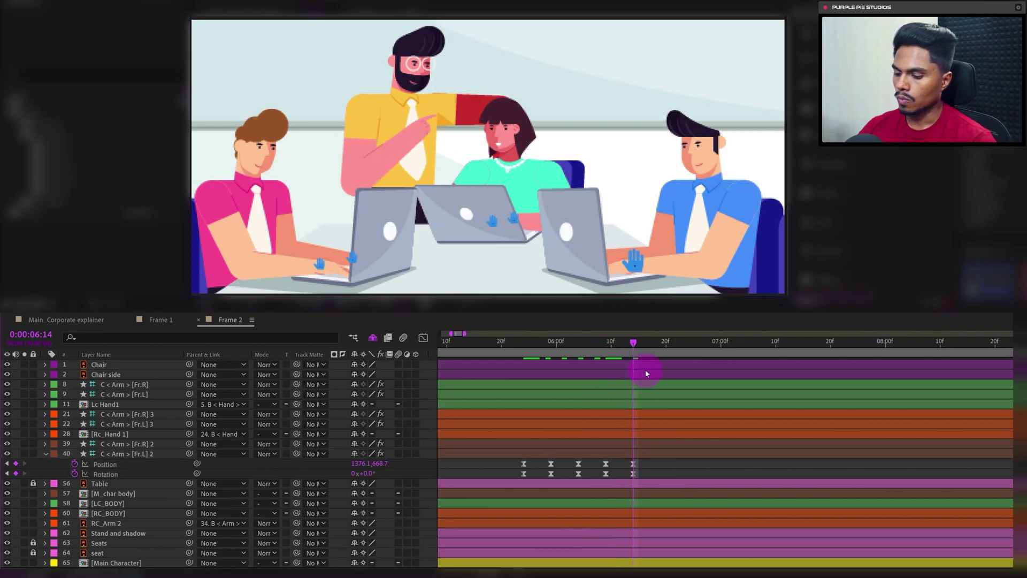
pyautogui.press('pagedown')
pyautogui.press('pagedown')
pyautogui.press('pagedown')
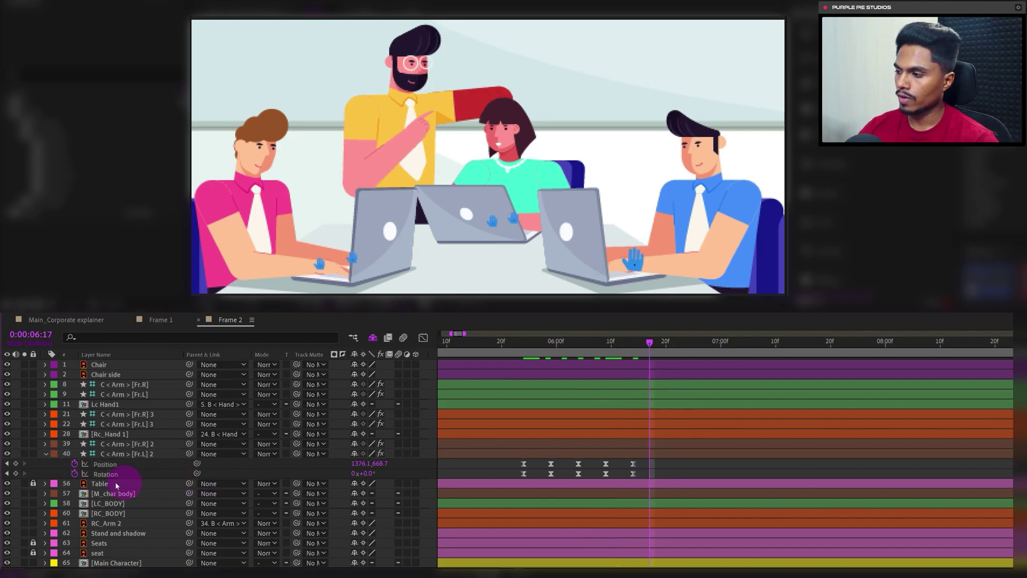
pyautogui.click(17, 465)
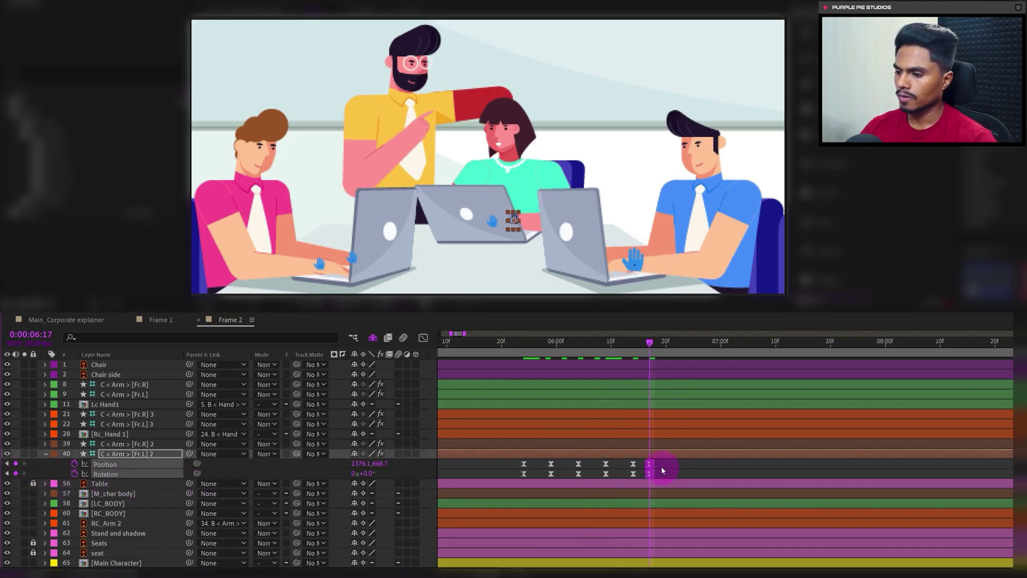
# Copy the first five Position and Rotation keyframe pairs and paste them at 0:00:06:17
pyautogui.moveTo(637, 467); pyautogui.dragTo(509, 480)
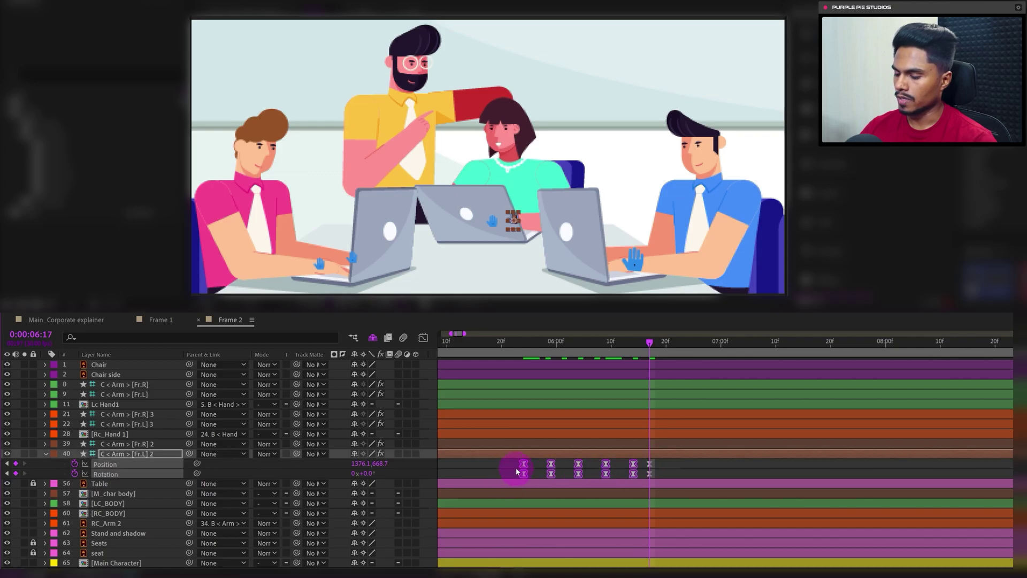
pyautogui.hotkey('ctrl', 'c')
pyautogui.hotkey('ctrl', 'v')
# Duplicate the last three Position and Rotation keyframe pairs at 0:00:07:07 and preview the woman's typing motion
pyautogui.click(761, 354)
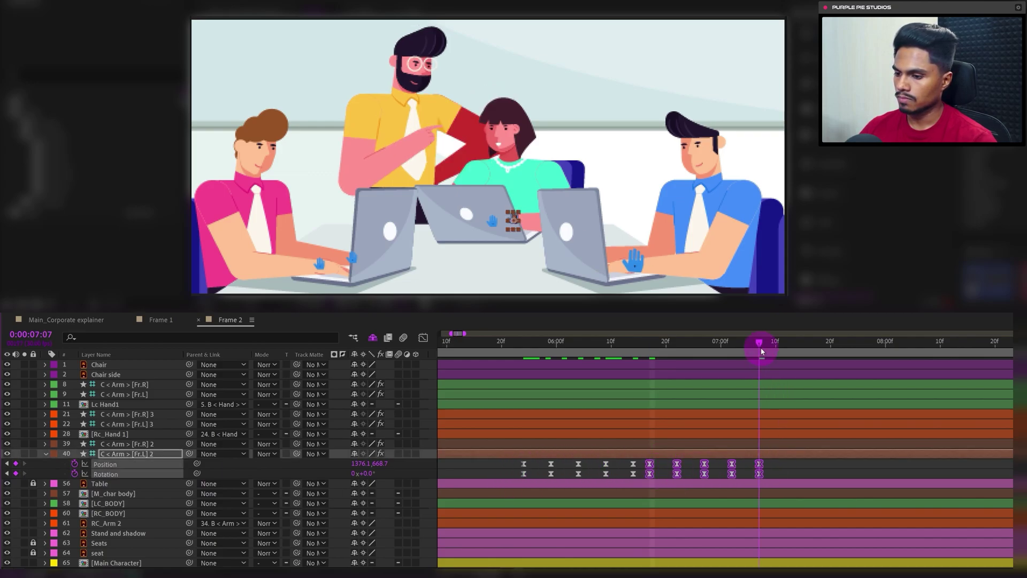
pyautogui.moveTo(772, 469); pyautogui.dragTo(703, 474)
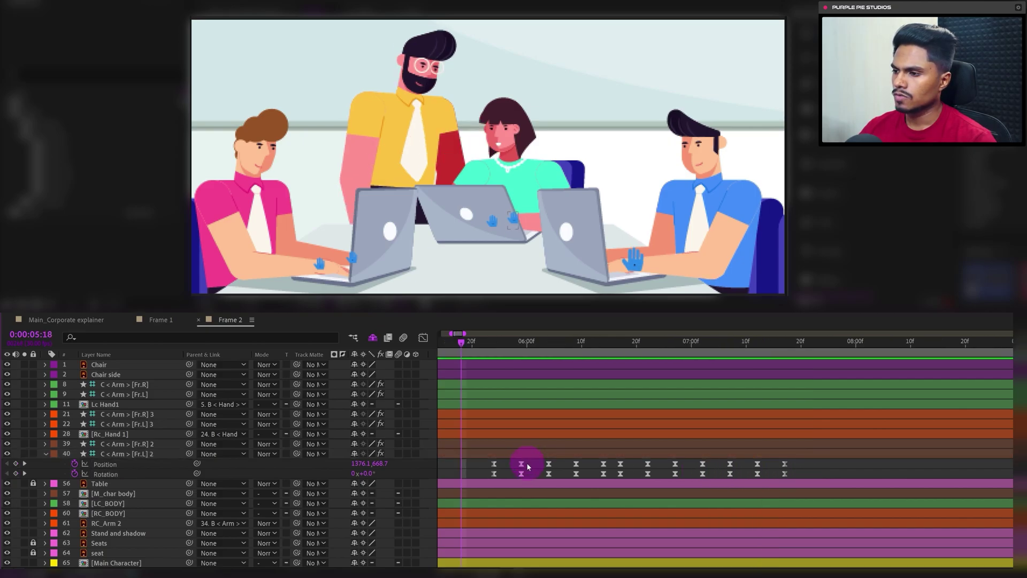
pyautogui.press('space')
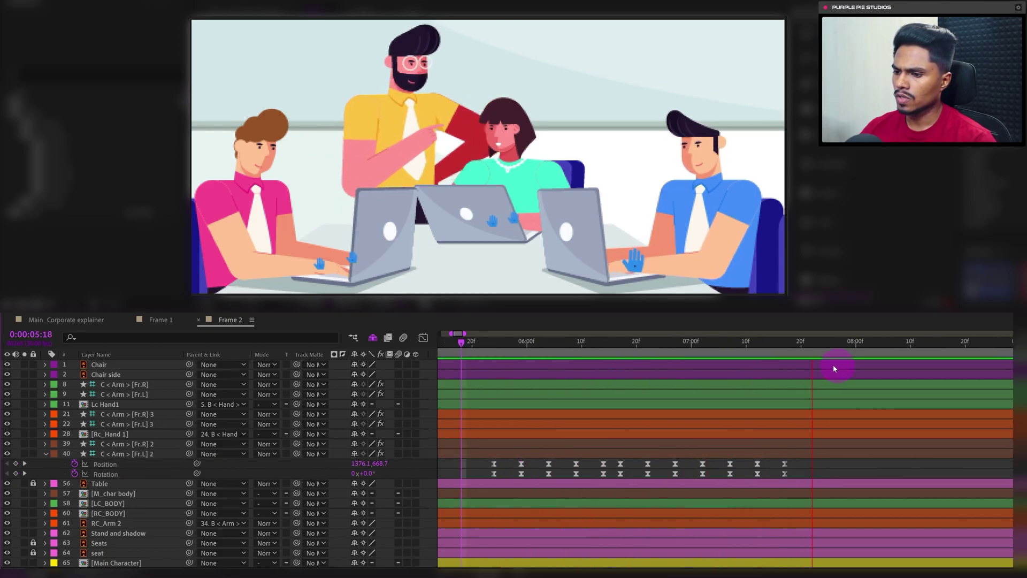
pyautogui.click(781, 456)
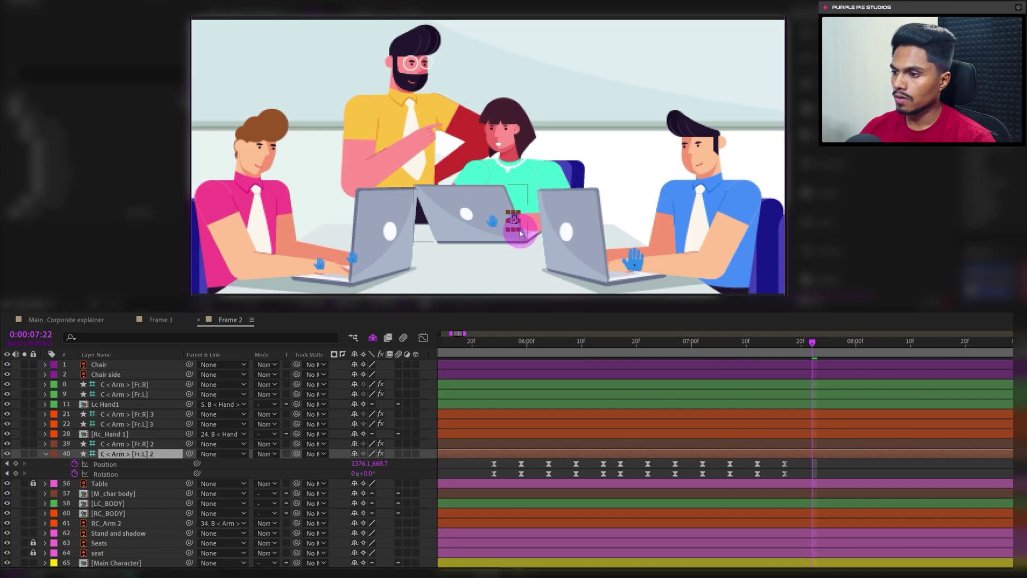
pyautogui.moveTo(516, 221)
pyautogui.mouseDown()
pyautogui.moveTo(523, 185)
pyautogui.moveTo(506, 227)
pyautogui.mouseUp()
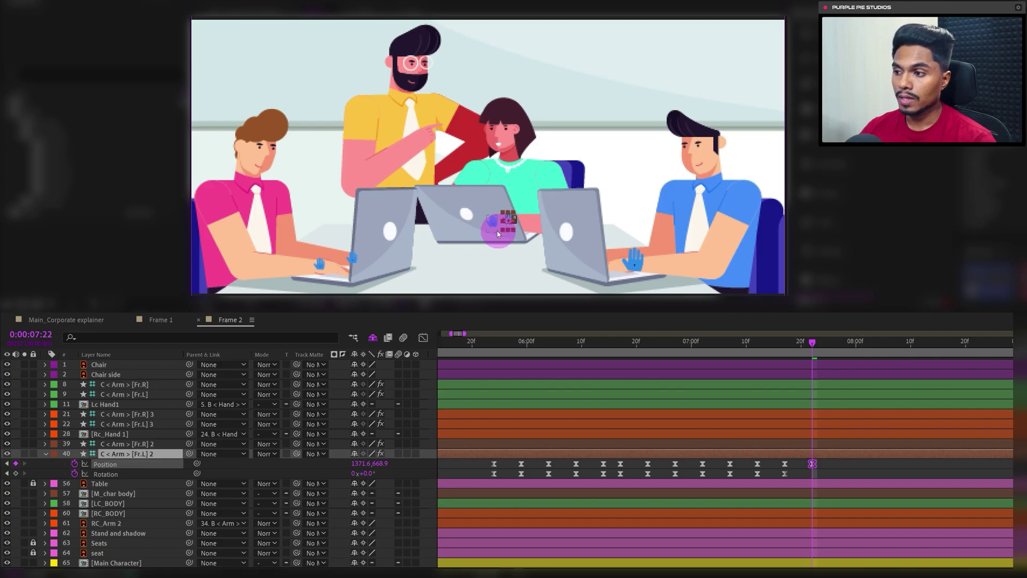
pyautogui.click(498, 231)
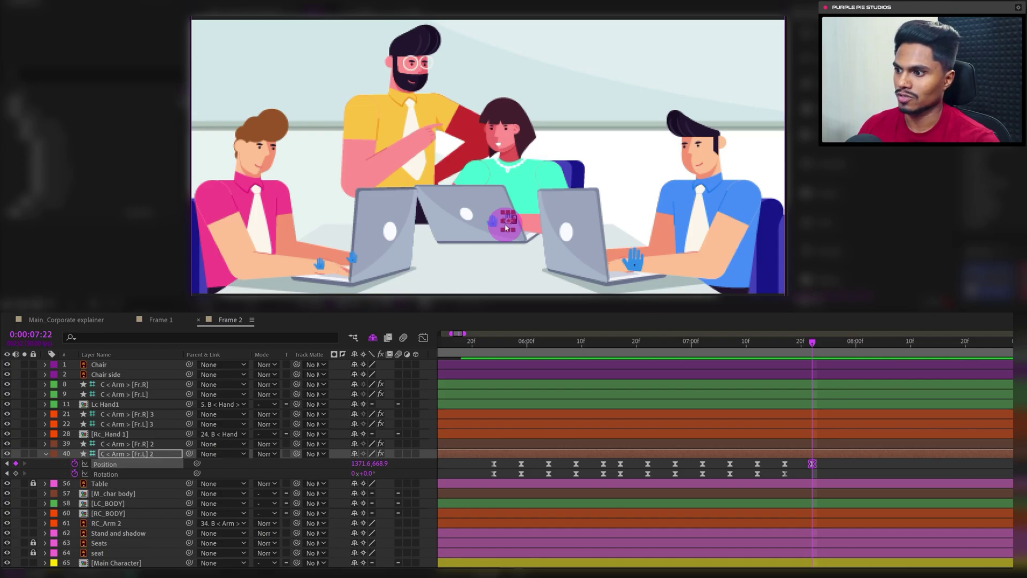
pyautogui.press('Delete')
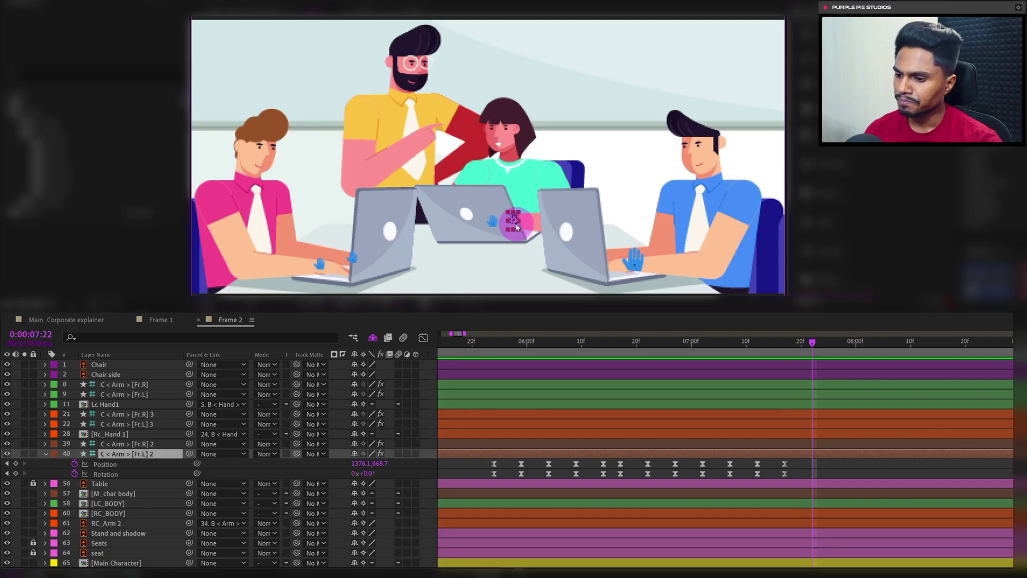
# Add holding Position and Rotation keyframes to C < Arm > [Fr.L] 2 at 0:00:07:22 and advance the current time by 8 frames
pyautogui.click(15, 464)
pyautogui.click(15, 473)
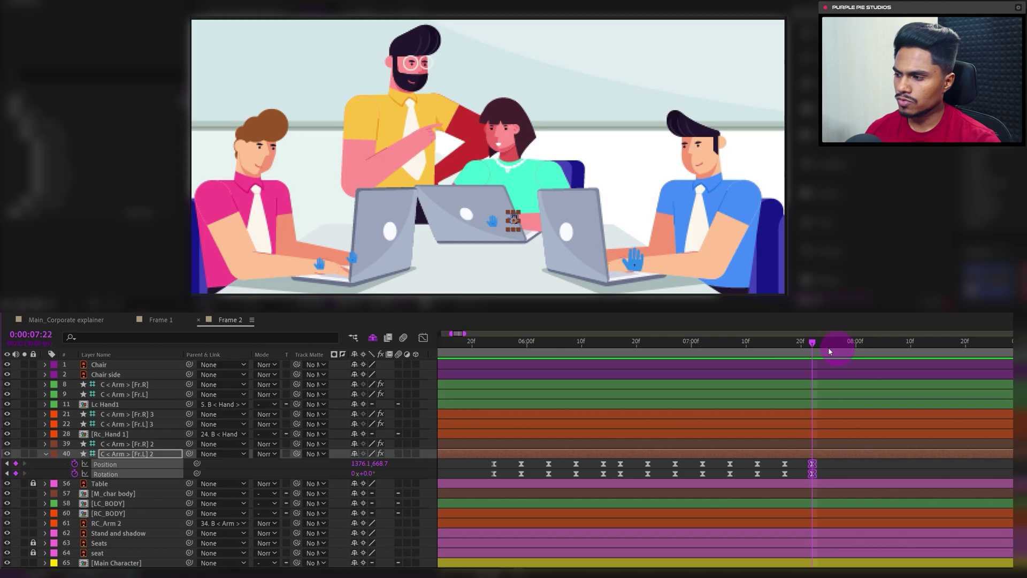
pyautogui.click(47, 336)
pyautogui.write('+8')
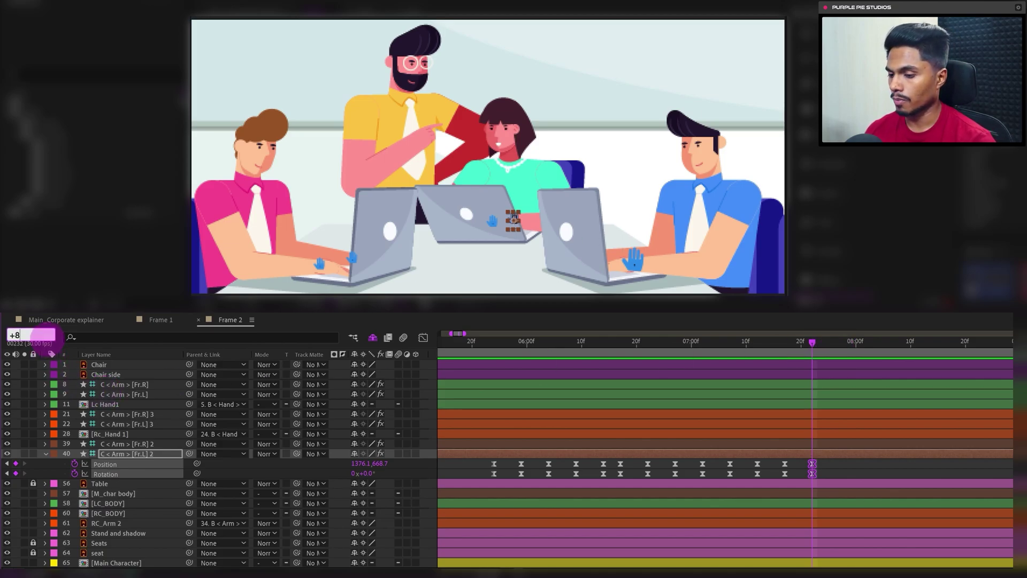
pyautogui.press('Return')
# Raise the woman's hand off the keyboard to Position 1388.6, 648.7 and shift that keyframe to 0:00:08:03
pyautogui.click(147, 454)
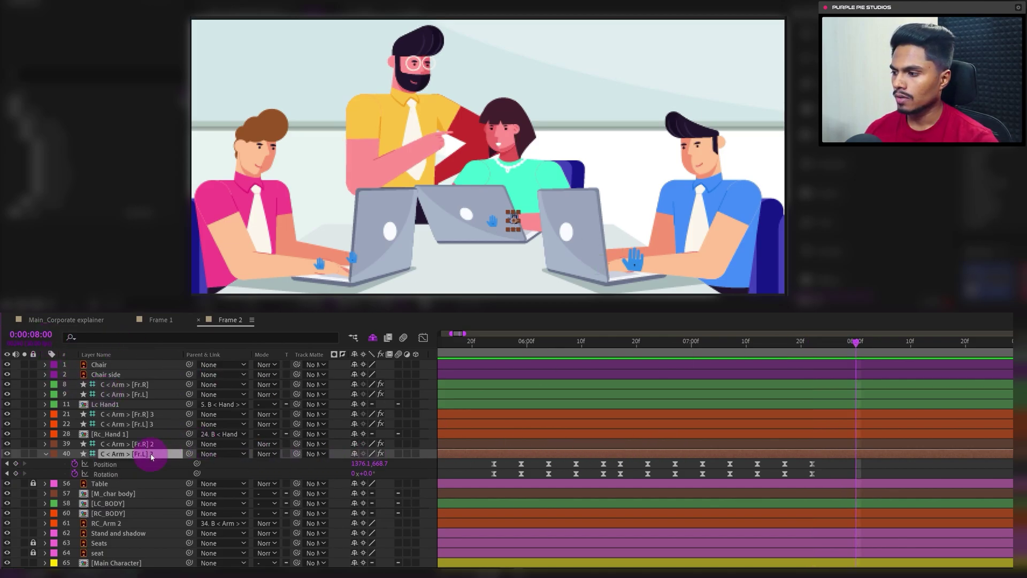
pyautogui.press('Up')
pyautogui.press('Up')
pyautogui.press('Up')
pyautogui.press('Up')
pyautogui.press('Up')
pyautogui.press('Right')
pyautogui.press('Right')
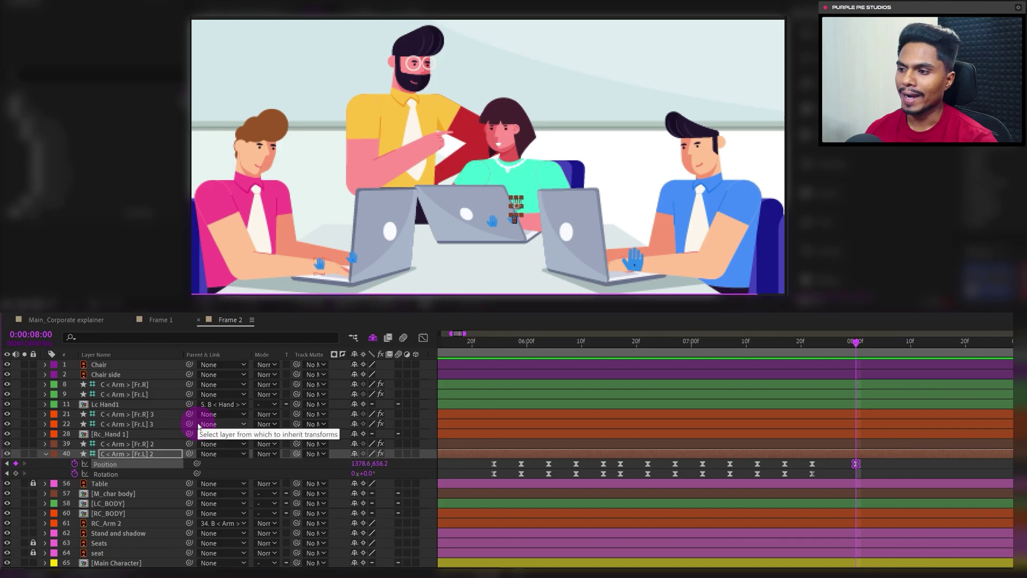
pyautogui.press('Right')
pyautogui.press('Right')
pyautogui.press('Right')
pyautogui.press('Right')
pyautogui.press('Right')
pyautogui.press('Up')
pyautogui.press('Up')
pyautogui.press('Up')
pyautogui.press('Up')
pyautogui.press('Up')
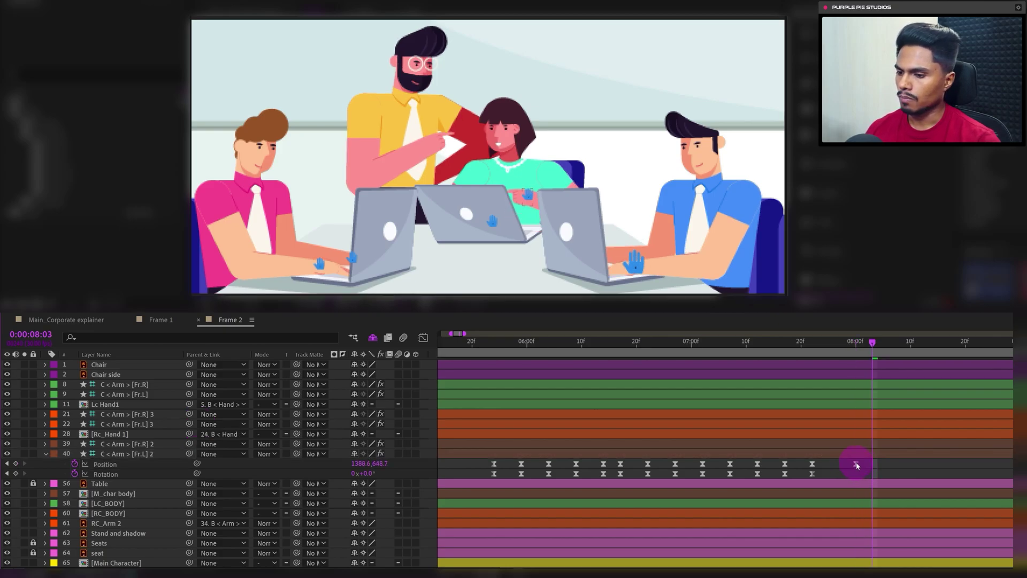
pyautogui.click(866, 464)
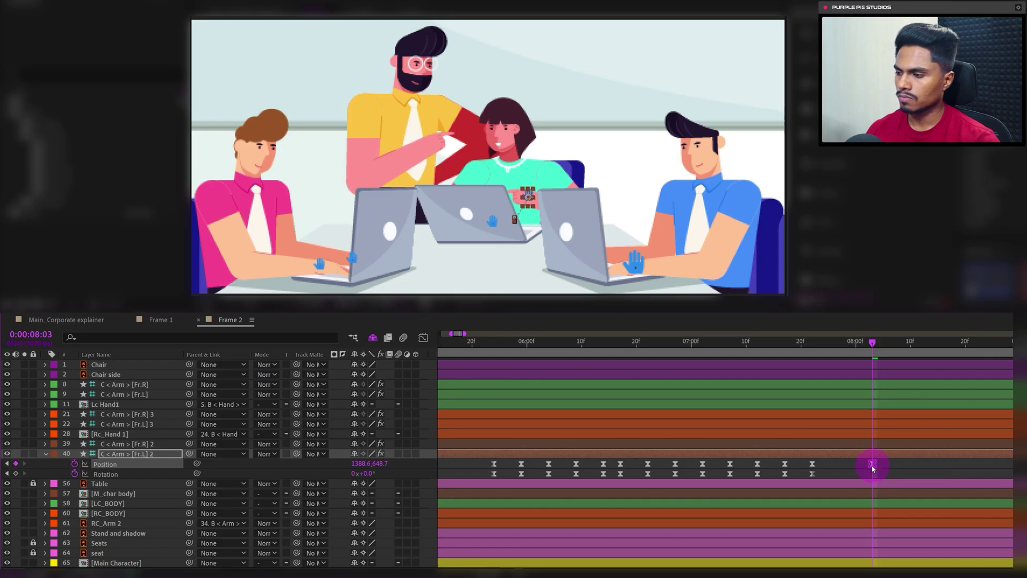
# Rotate the woman's raised hand to 45° and lift it to Position 1388.6, 638.7 at 0:00:08:03
pyautogui.moveTo(366, 473); pyautogui.dragTo(379, 475)
pyautogui.press('Up')
pyautogui.press('Up')
pyautogui.press('Up')
pyautogui.press('Up')
pyautogui.press('Up')
pyautogui.press('Up')
pyautogui.press('Up')
pyautogui.press('Up')
pyautogui.press('Up')
pyautogui.press('Up')
pyautogui.press('Up')
pyautogui.press('Up')
pyautogui.press('Up')
pyautogui.press('Up')
pyautogui.press('Up')
pyautogui.press('Up')
pyautogui.press('Up')
pyautogui.press('Up')
pyautogui.press('Up')
pyautogui.press('Up')
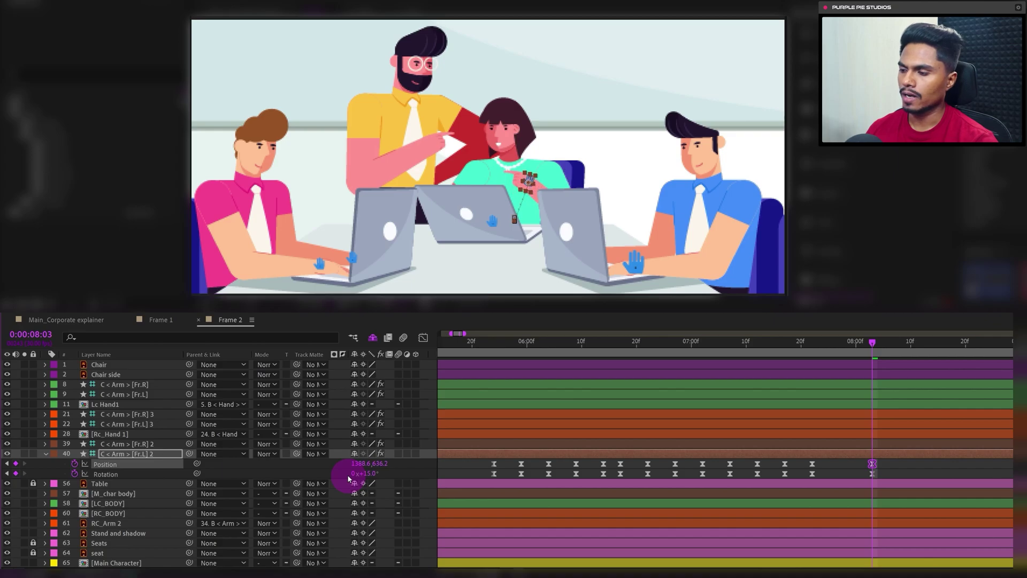
pyautogui.press('Down')
pyautogui.click(370, 474)
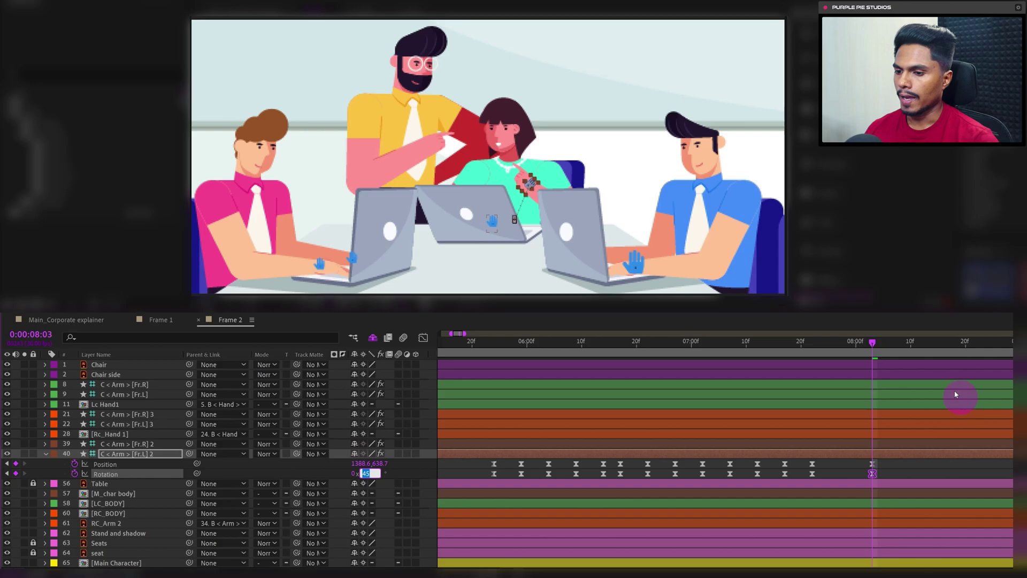
# Copy the 0:00:07:22 Position and Rotation keyframes and paste them at 0:00:08:11 to return the hand to the laptop
pyautogui.click(31, 335)
pyautogui.write('+')
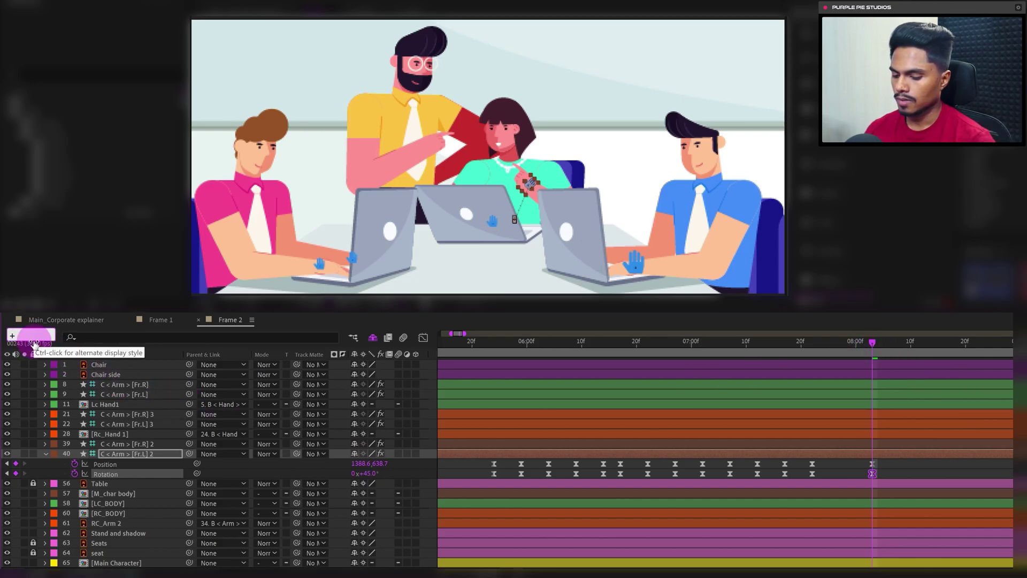
pyautogui.write('8')
pyautogui.press('Return')
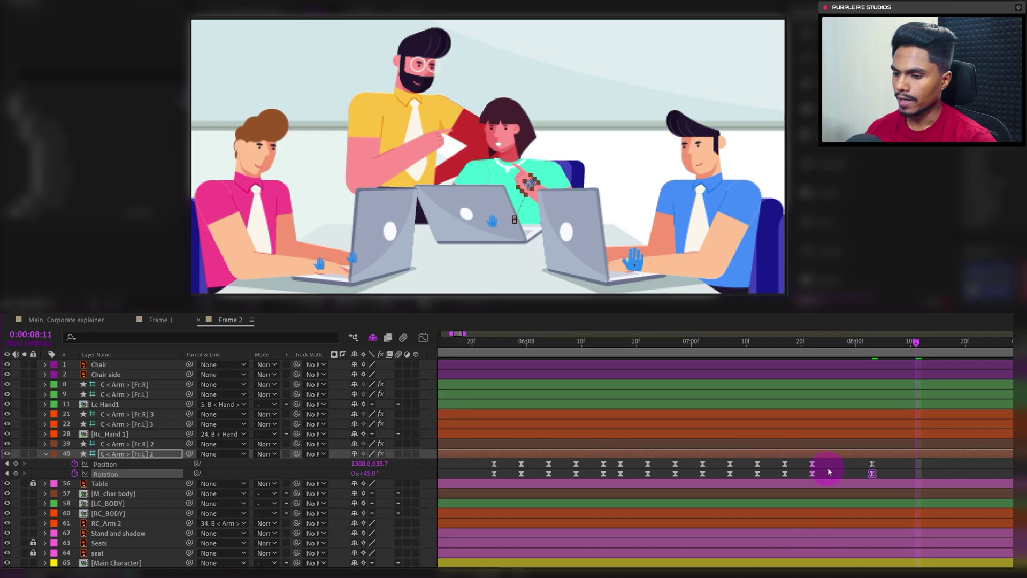
pyautogui.moveTo(828, 464); pyautogui.dragTo(807, 480)
pyautogui.hotkey('ctrl', 'c')
pyautogui.hotkey('ctrl', 'v')
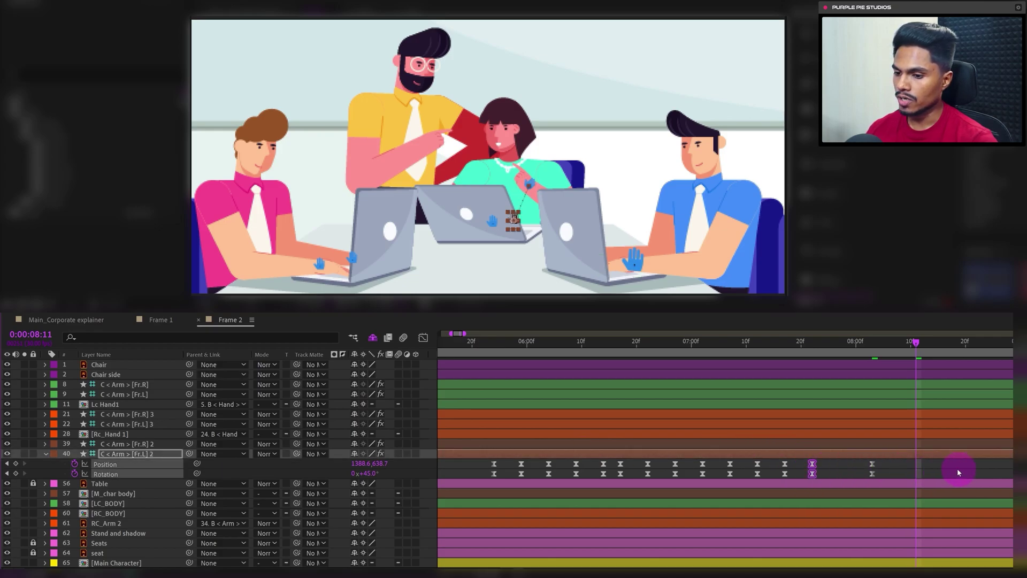
pyautogui.click(951, 468)
# Preview the woman's typing and hand-raise motion from 0:00:05:23
pyautogui.click(488, 349)
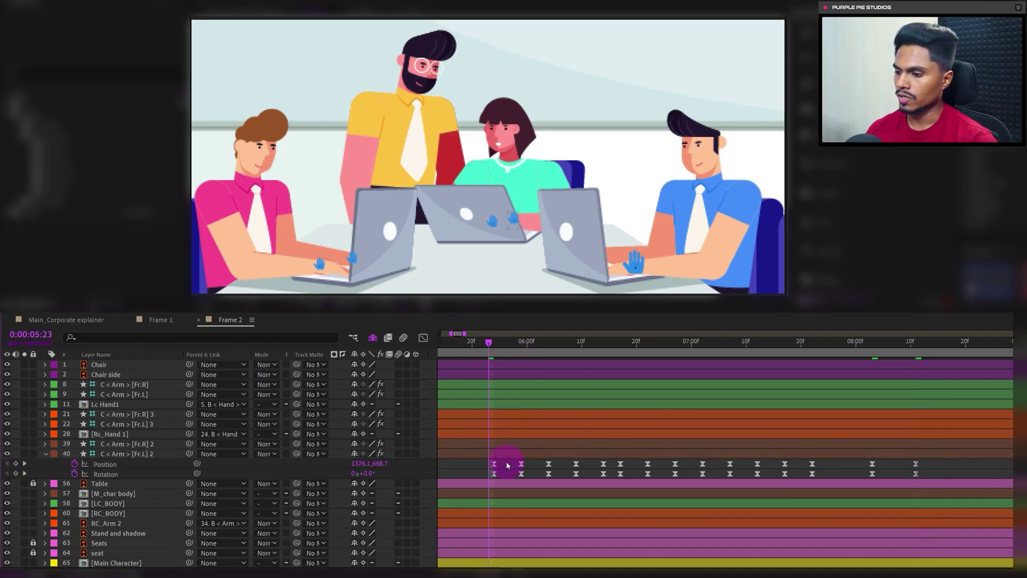
pyautogui.press('space')
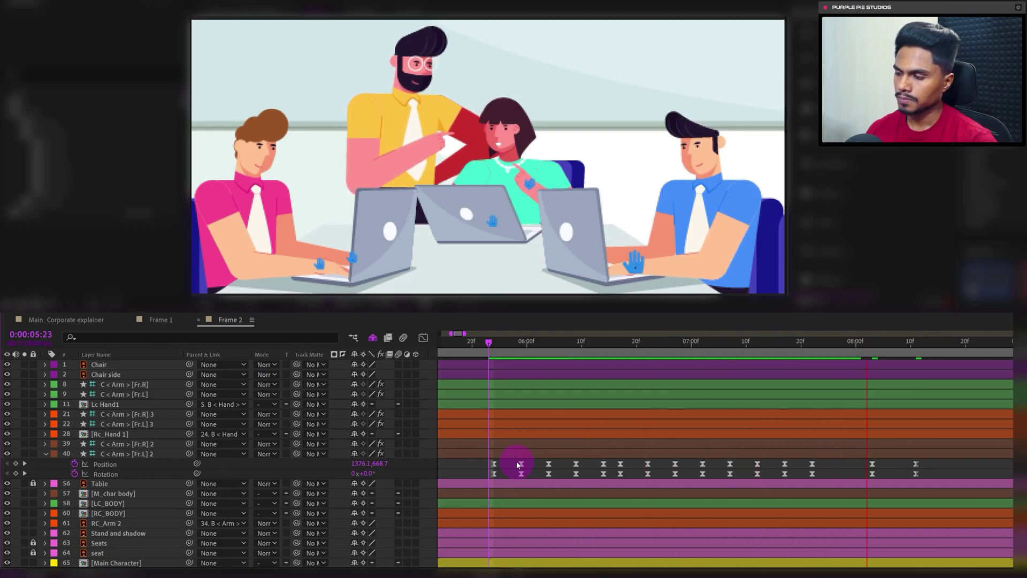
pyautogui.click(516, 341)
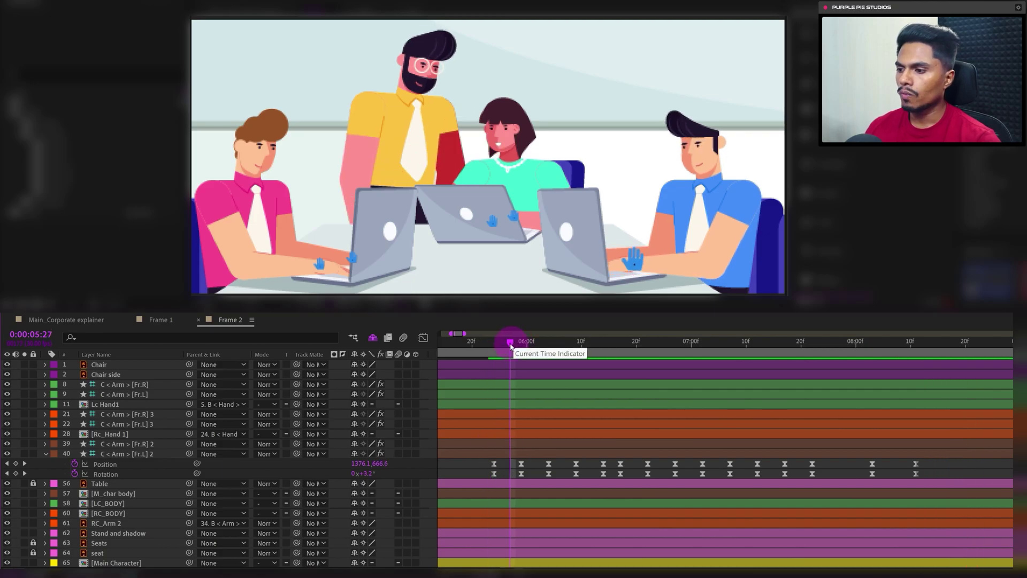
pyautogui.click(506, 347)
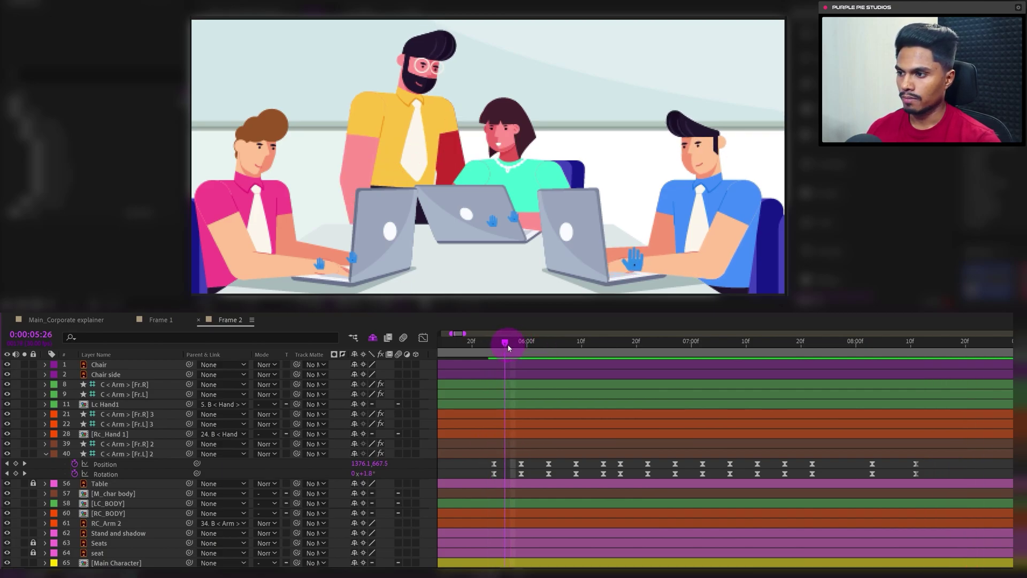
pyautogui.click(509, 346)
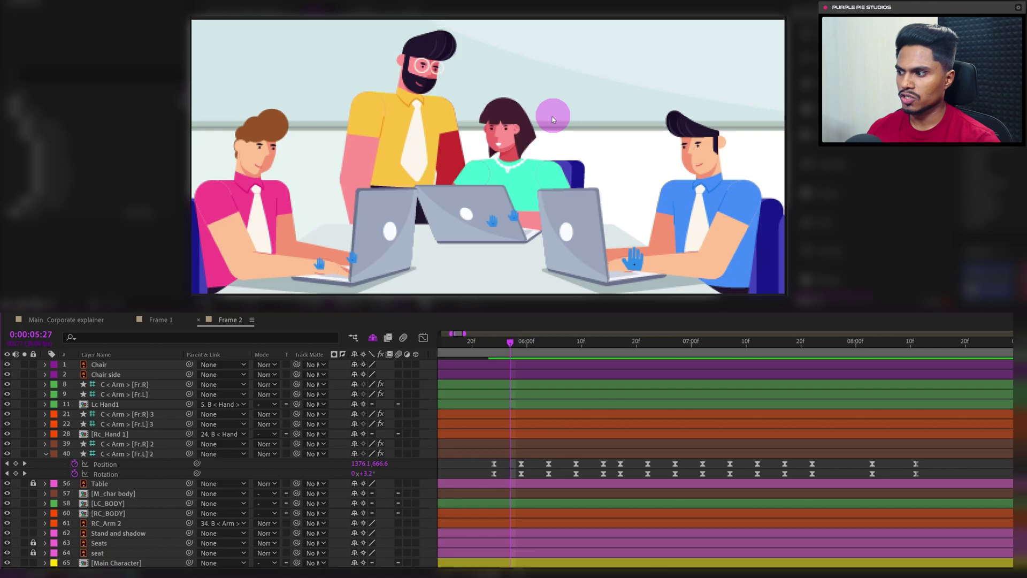
# Keyframe the [M_char body] layer's Rotation from 0° at 0:00:06:01 to 1° at 0:00:06:06
pyautogui.click(514, 121)
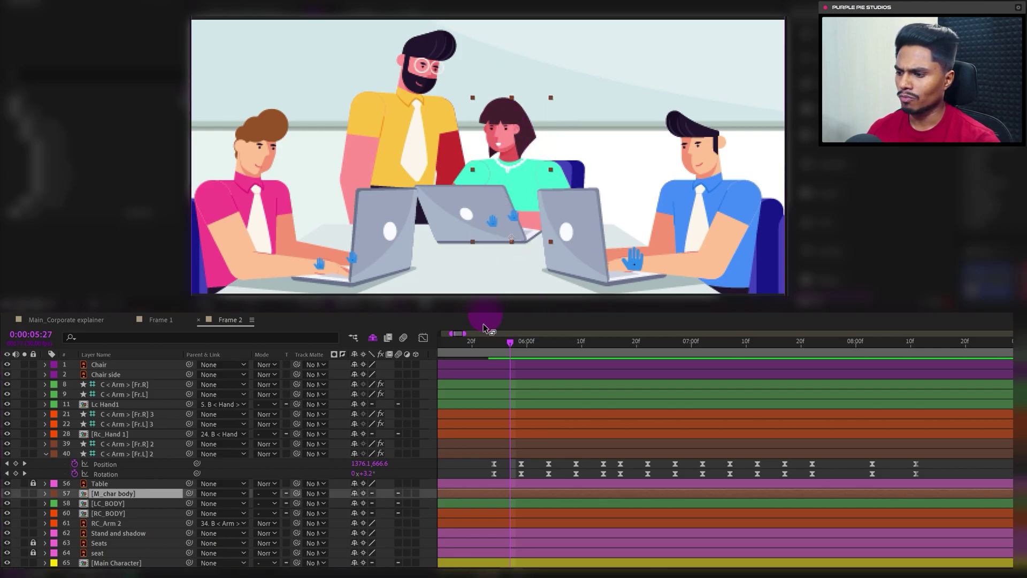
pyautogui.moveTo(509, 347); pyautogui.dragTo(532, 354)
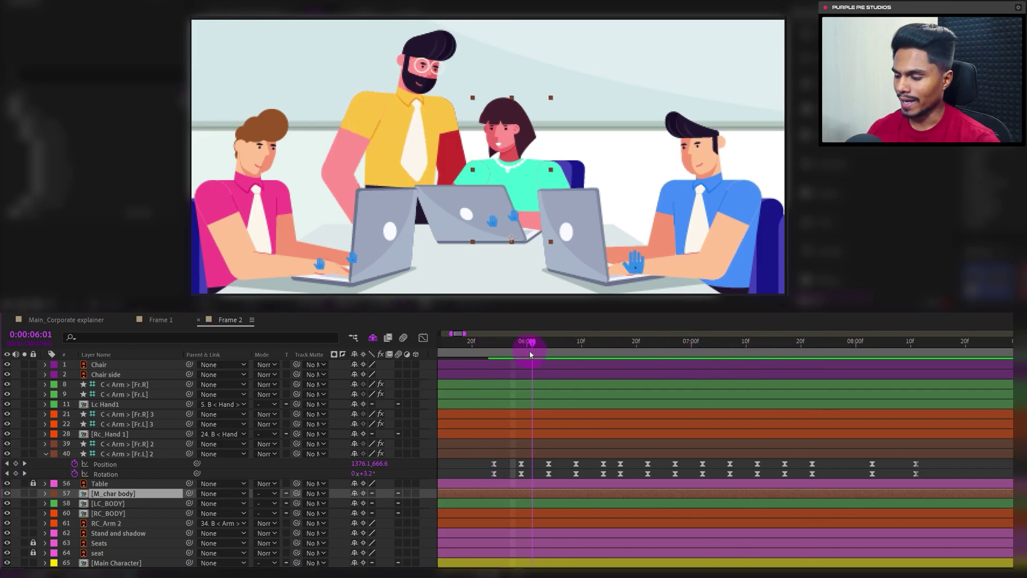
pyautogui.press('r')
pyautogui.click(75, 503)
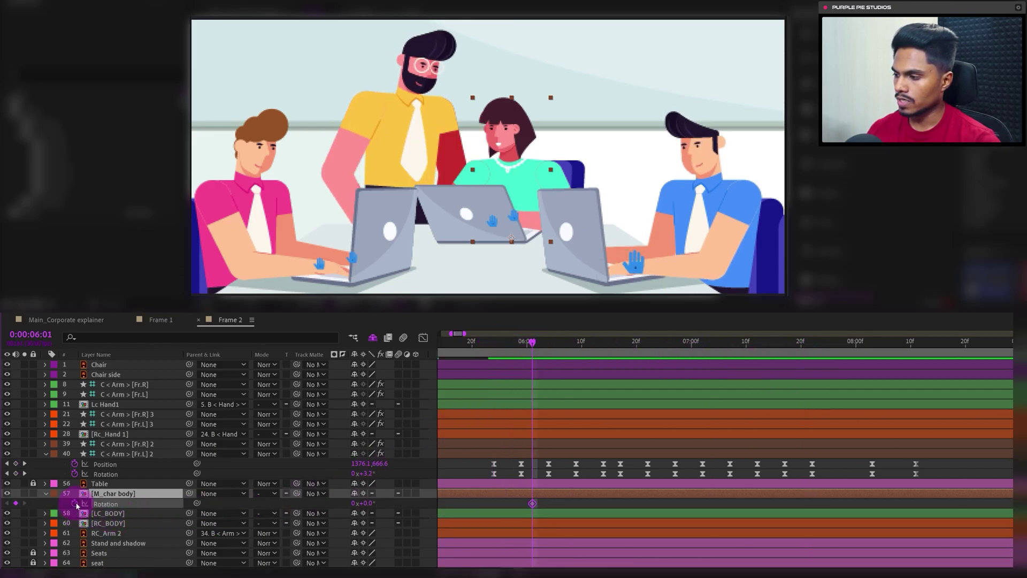
pyautogui.click(558, 342)
pyautogui.click(571, 503)
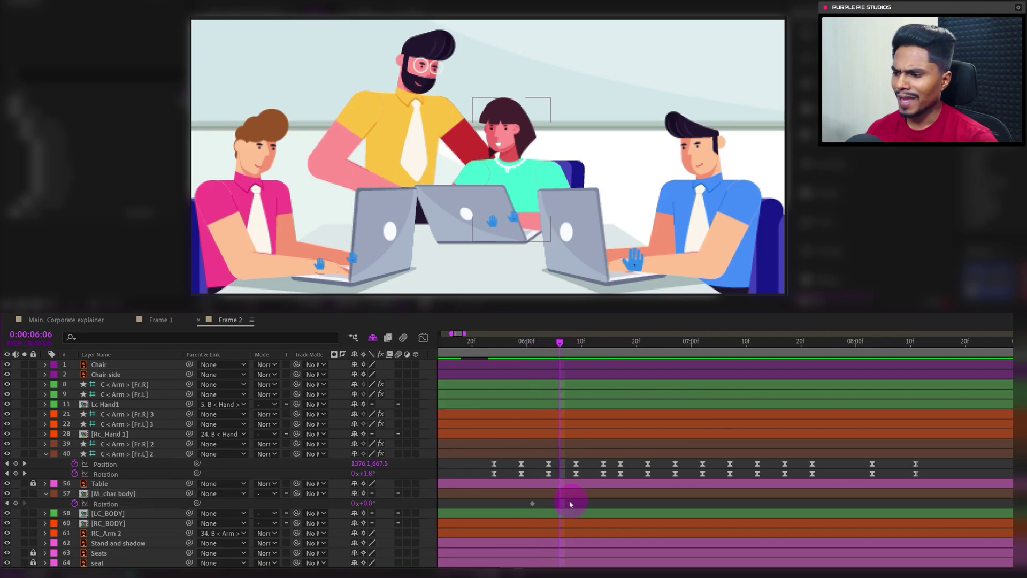
pyautogui.click(367, 502)
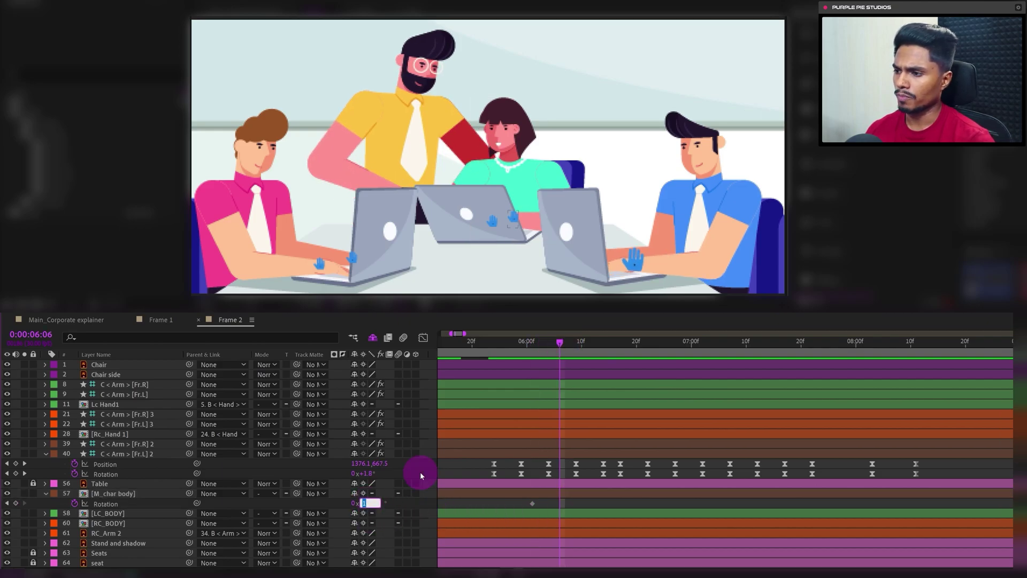
pyautogui.click(419, 471)
pyautogui.click(584, 503)
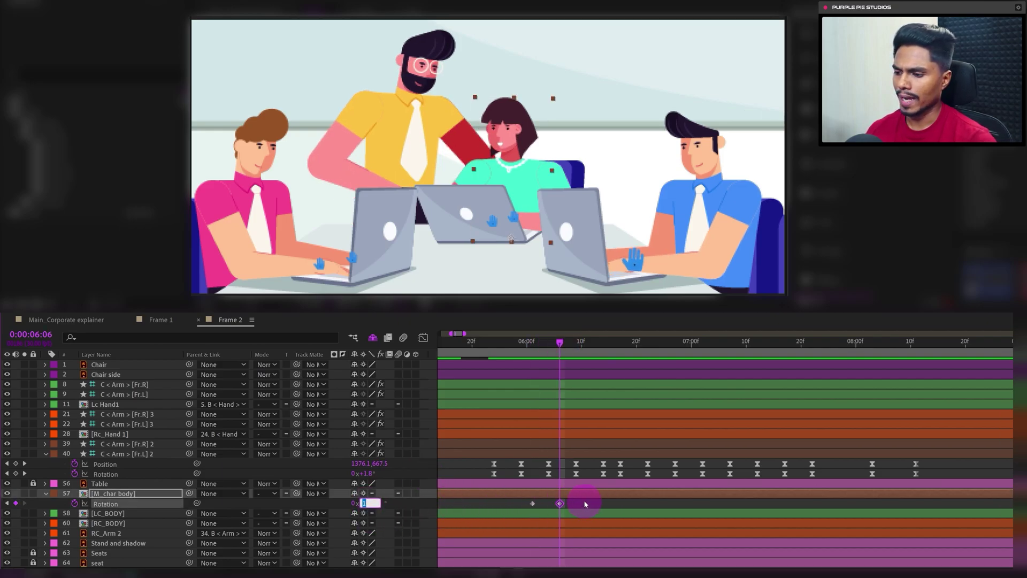
# Easy-ease both [M_char body] Rotation keyframes and add a holding Rotation keyframe at 0:00:06:15
pyautogui.click(584, 342)
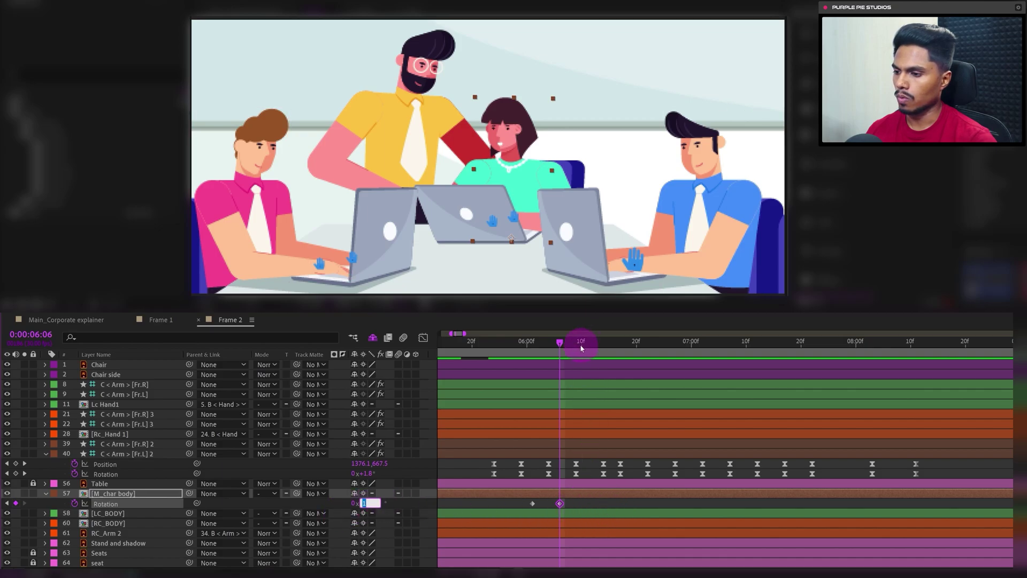
pyautogui.click(532, 502)
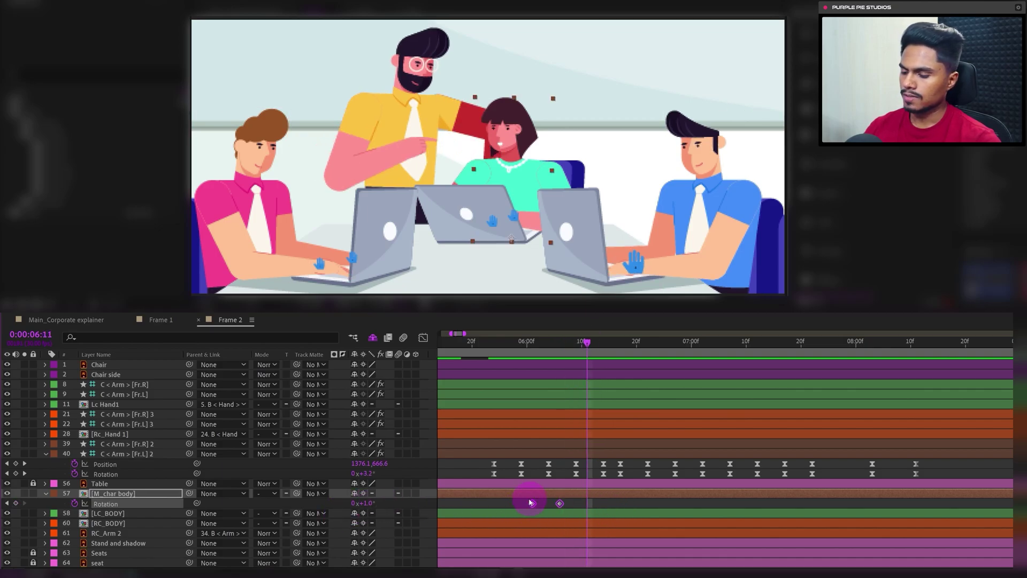
pyautogui.moveTo(590, 342); pyautogui.dragTo(610, 343)
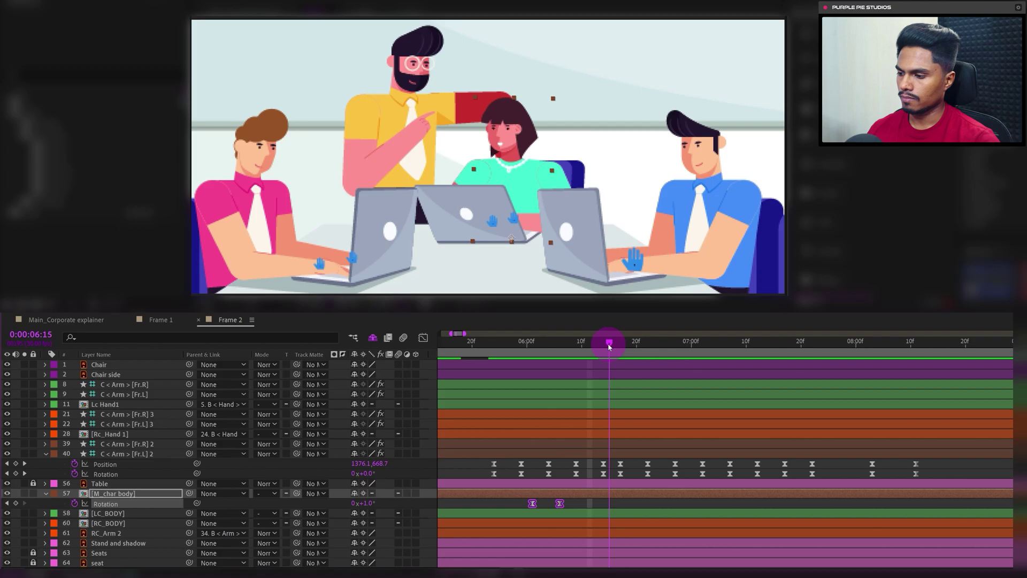
pyautogui.click(16, 503)
# Set the [M_char body] Rotation to -1.5° at 0:00:06:22 to tilt the woman the opposite way
pyautogui.click(648, 342)
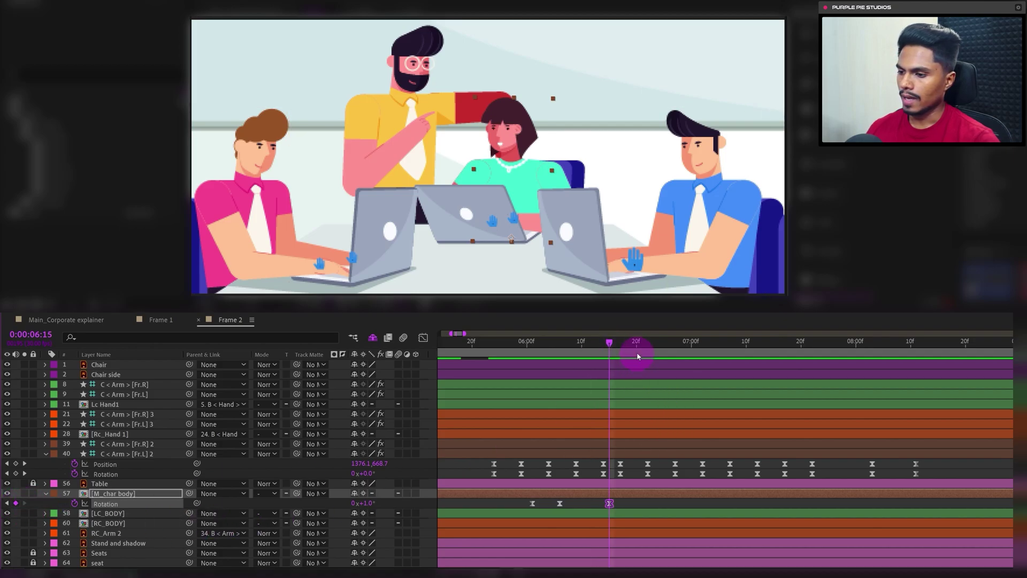
pyautogui.moveTo(653, 344)
pyautogui.mouseDown()
pyautogui.moveTo(643, 345)
pyautogui.moveTo(650, 350)
pyautogui.mouseUp()
pyautogui.click(369, 503)
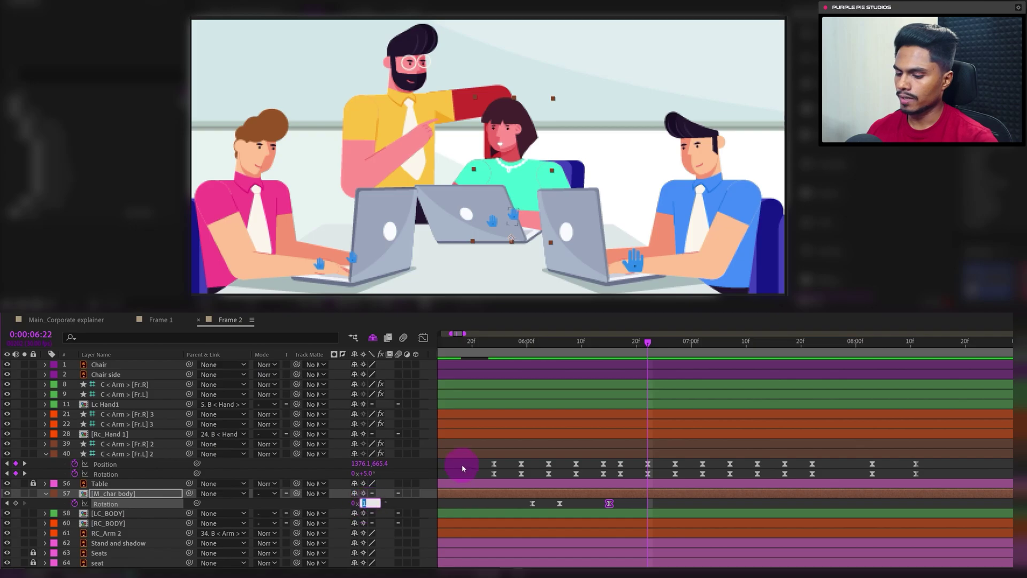
pyautogui.write('-1.5')
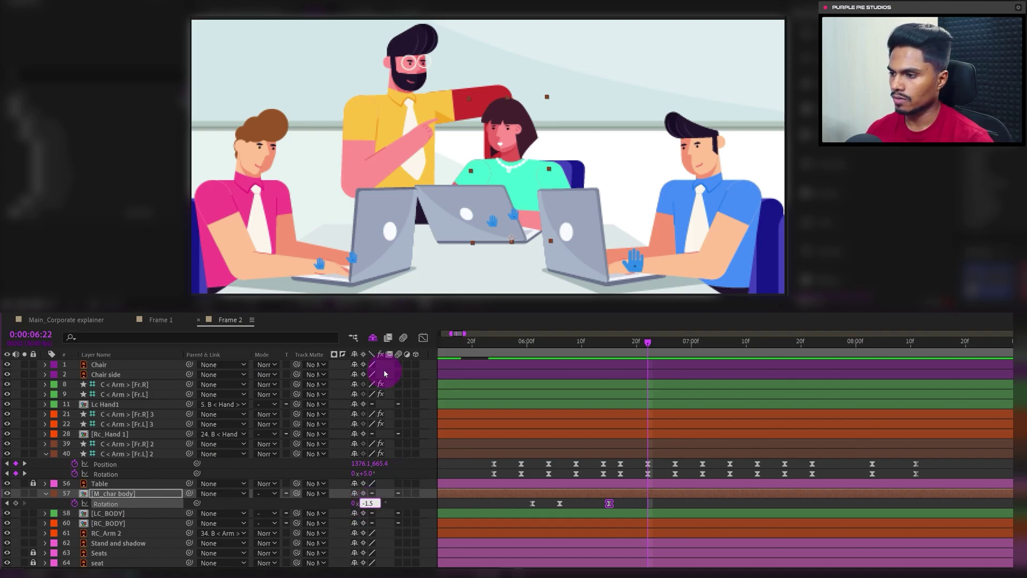
pyautogui.press('Return')
# Add a holding Rotation keyframe to [M_char body] at 0:00:07:03 and set its Rotation to 0° at 0:00:07:10
pyautogui.click(708, 341)
pyautogui.click(752, 471)
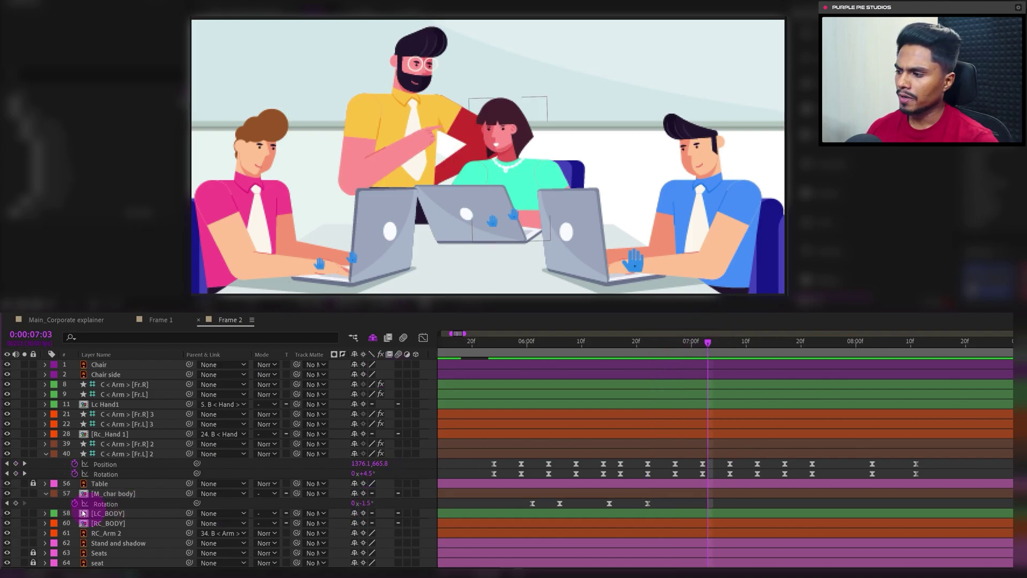
pyautogui.click(16, 503)
pyautogui.click(745, 347)
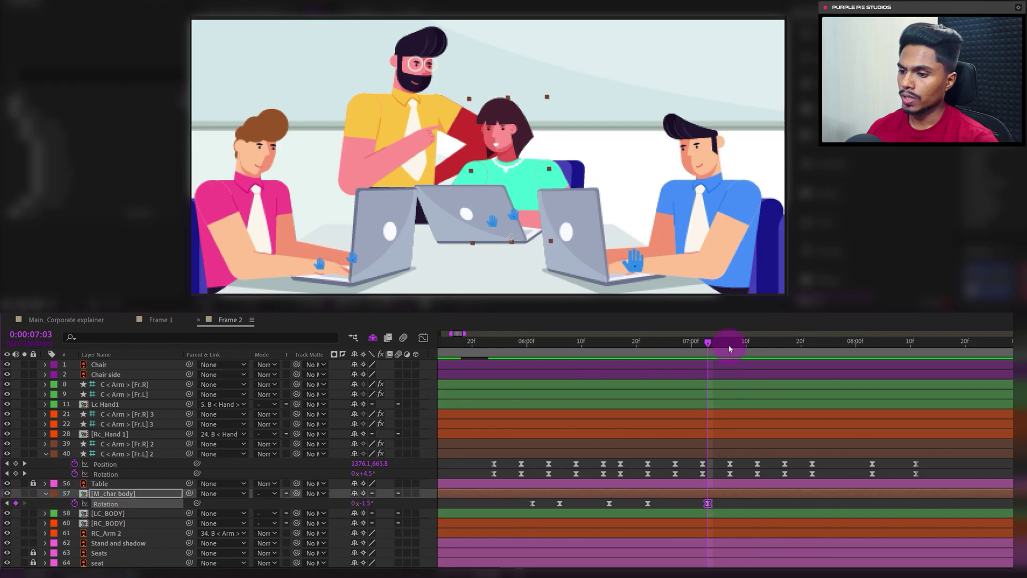
pyautogui.click(747, 348)
pyautogui.click(368, 502)
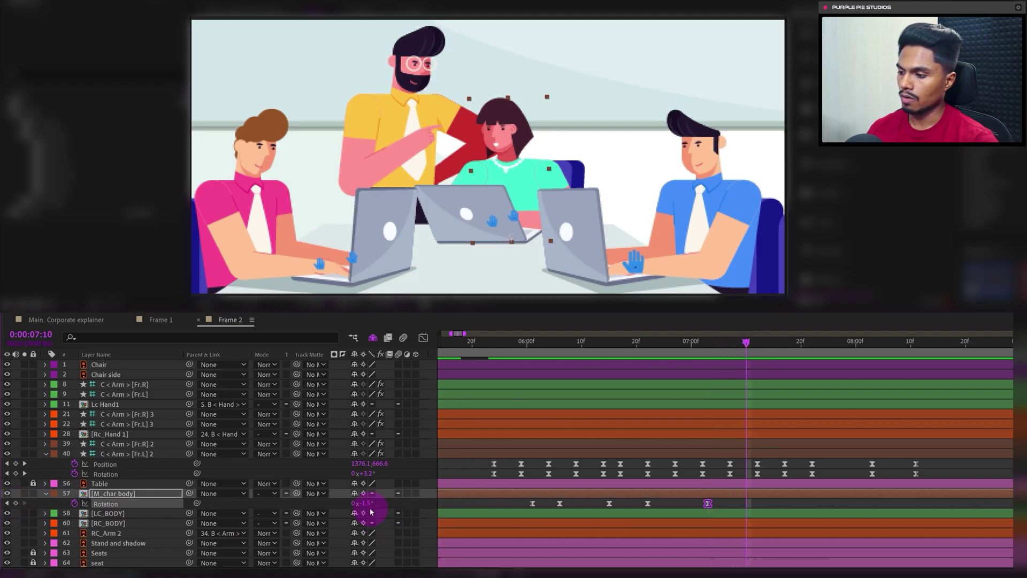
pyautogui.write('0')
pyautogui.press('Return')
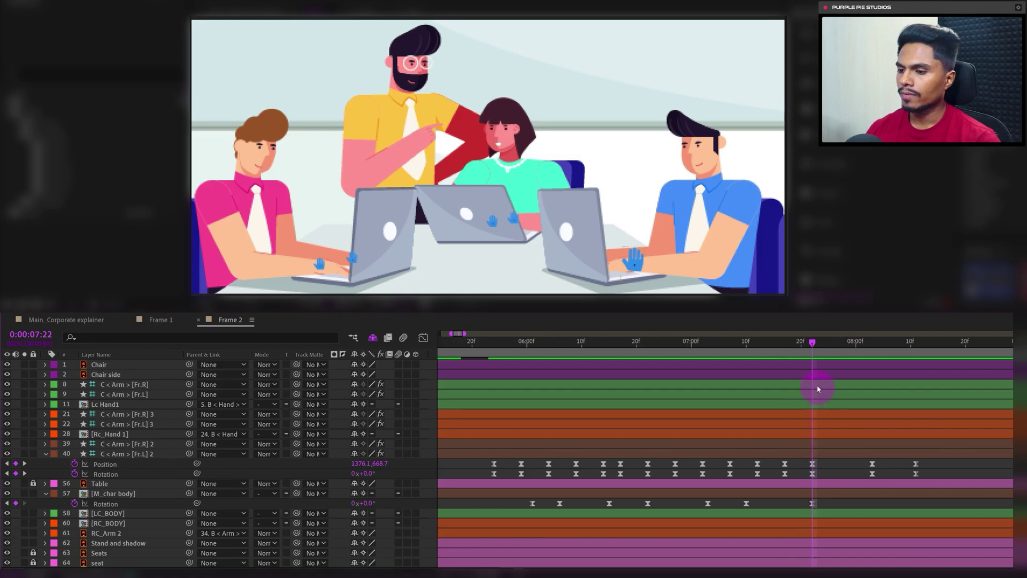
# Add a holding Rotation keyframe to [M_char body] at the arm keyframe preceding 0:00:08:03, then set its Rotation to 2° at 0:00:08:03
pyautogui.moveTo(811, 342); pyautogui.dragTo(838, 354)
pyautogui.press('j')
pyautogui.press('k')
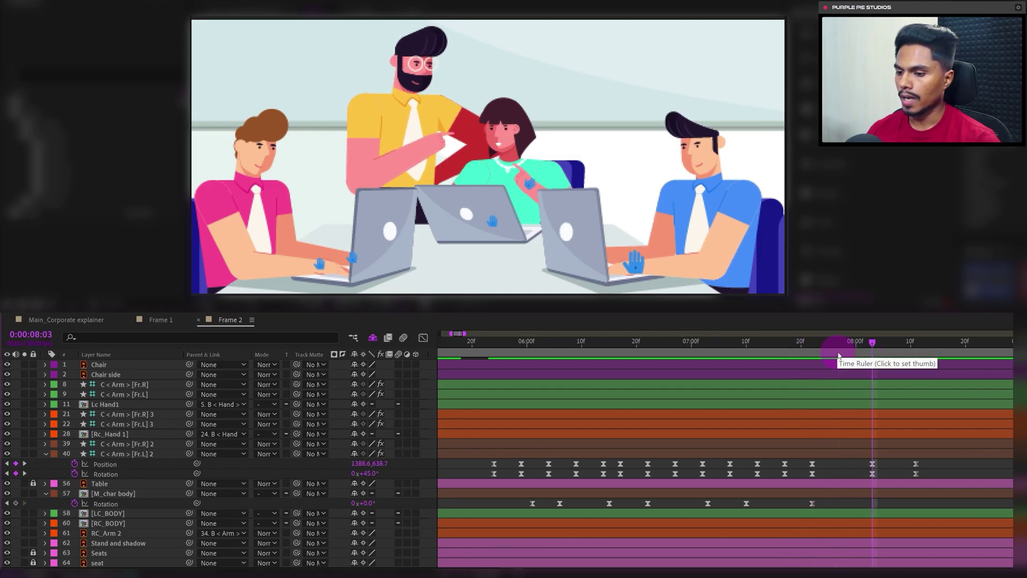
pyautogui.click(366, 502)
pyautogui.write('1')
pyautogui.press('Return')
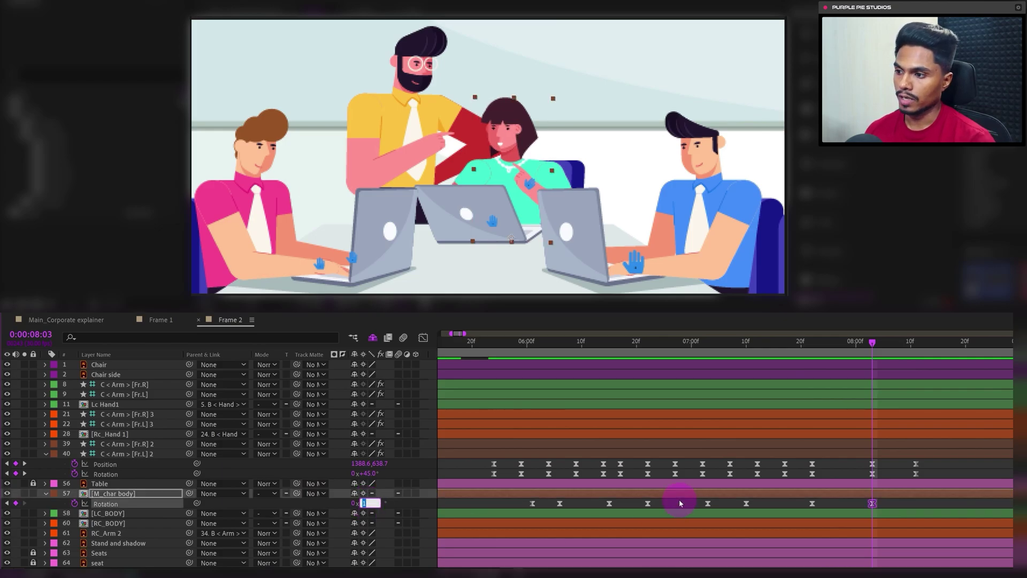
pyautogui.click(679, 499)
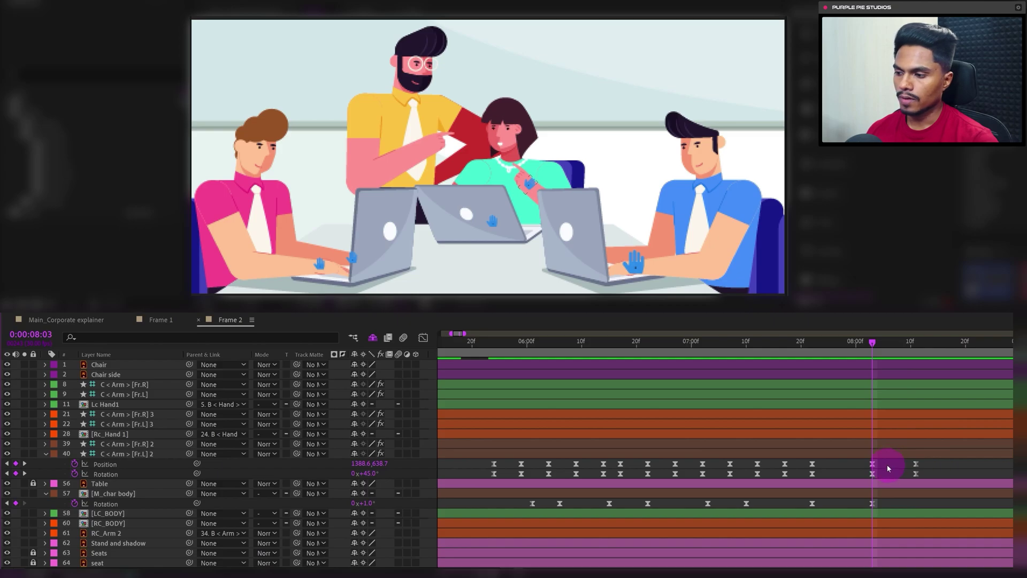
pyautogui.click(368, 503)
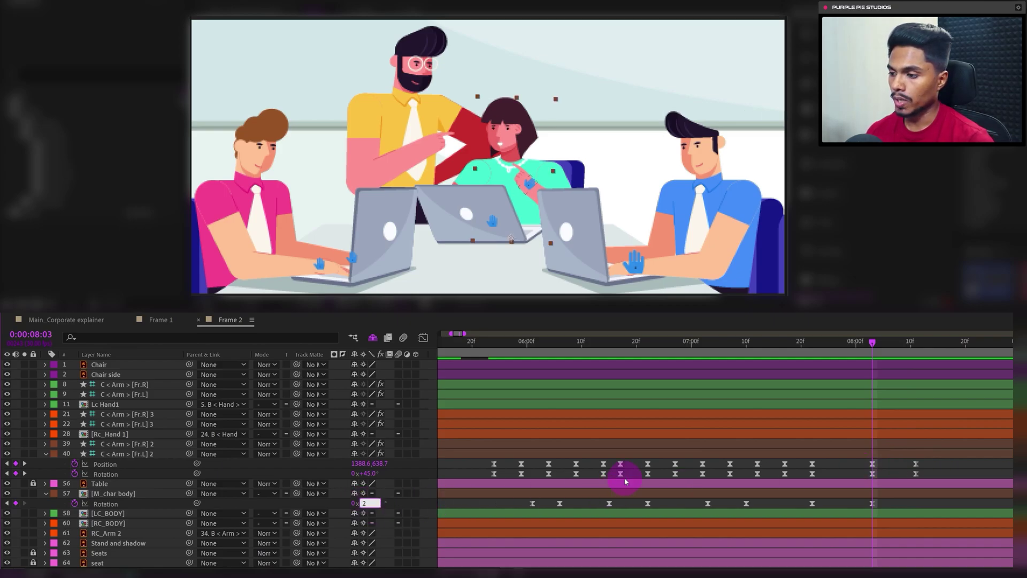
pyautogui.press('Return')
# Set the [M_char body] Rotation to -0.5° at the arm's last keyframe, 0:00:08:11
pyautogui.click(897, 468)
pyautogui.press('k')
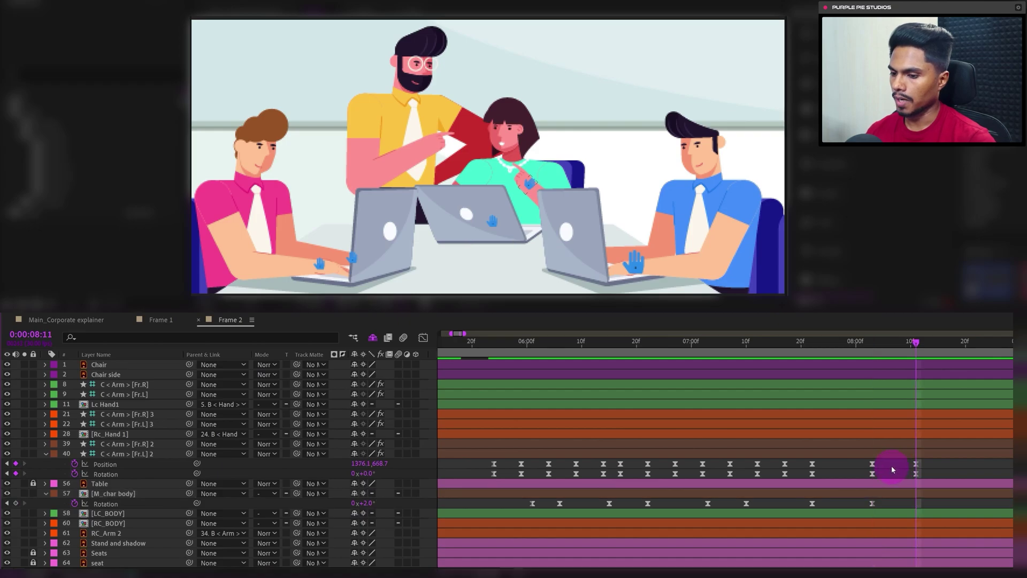
pyautogui.click(368, 503)
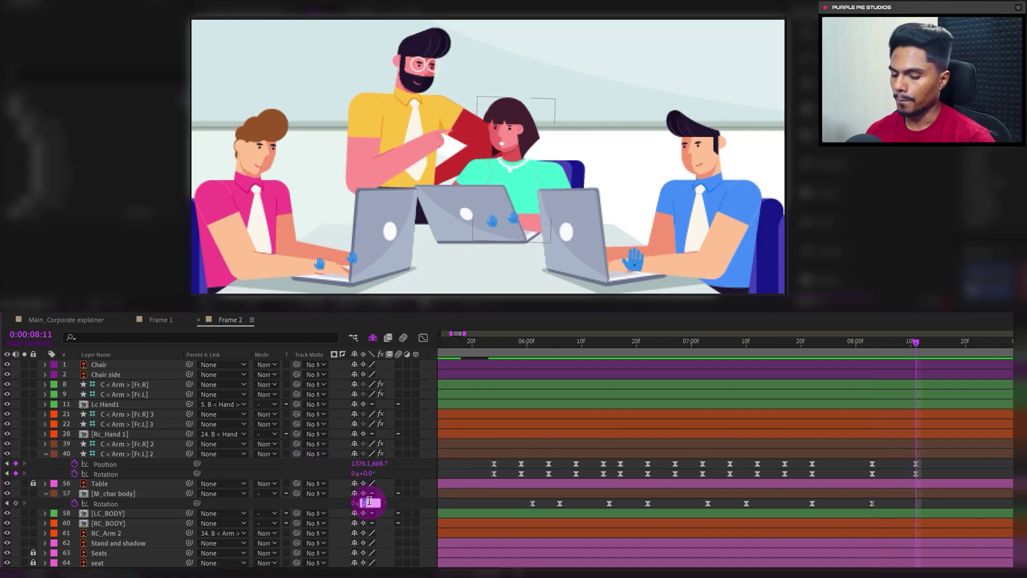
pyautogui.write('-0.5')
pyautogui.press('Return')
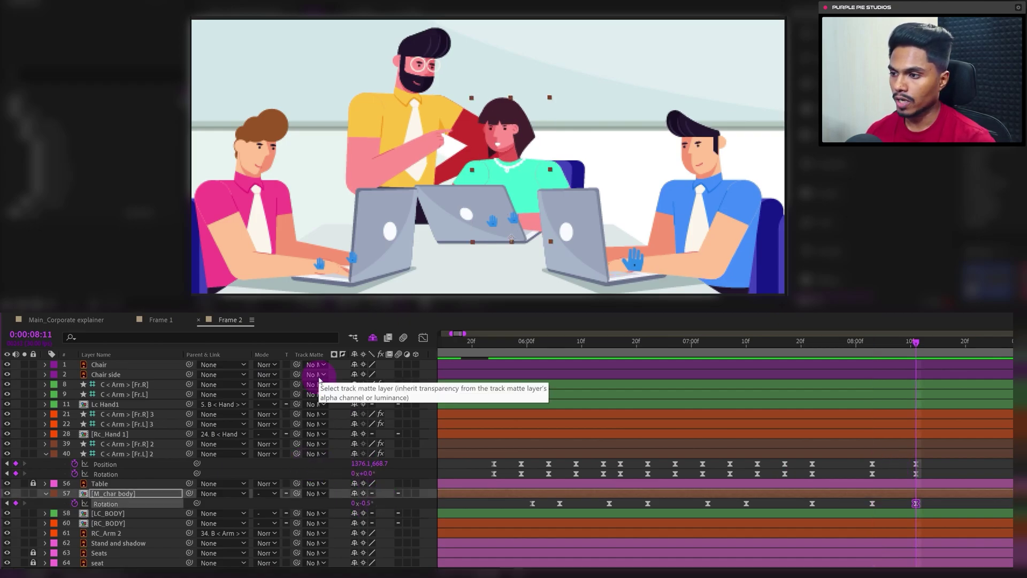
# Return the [M_char body] Rotation to 0° at 0:00:08:17 to settle the woman's body
pyautogui.moveTo(918, 348); pyautogui.dragTo(949, 345)
pyautogui.click(369, 503)
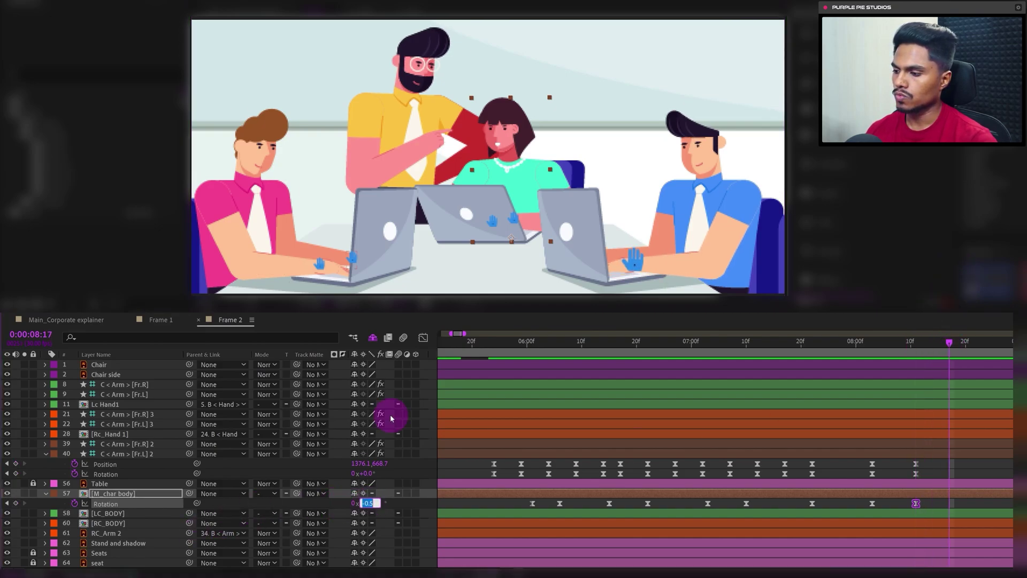
pyautogui.write('0')
pyautogui.press('Return')
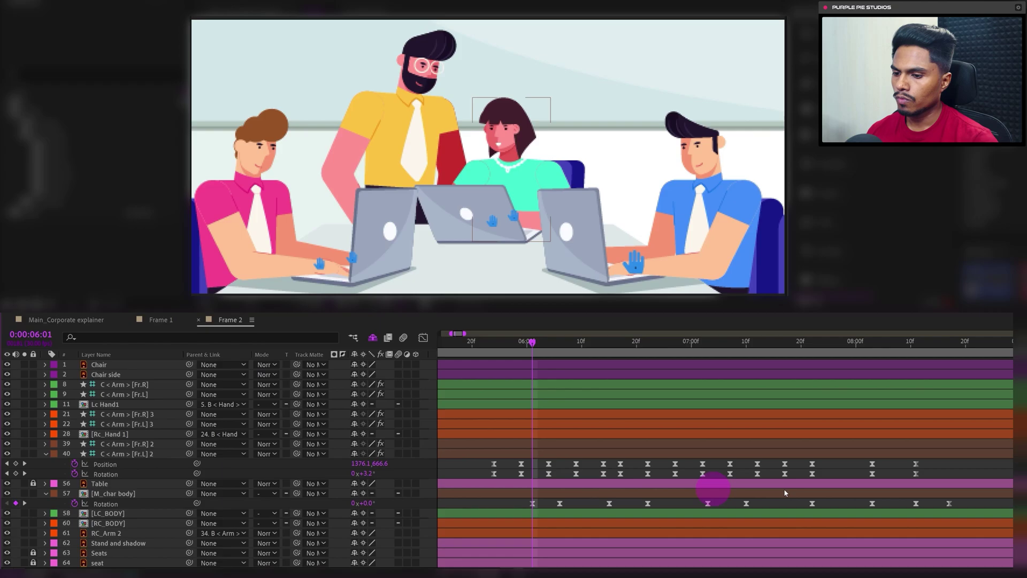
# Delay all [M_char body] Rotation keyframes by two frames to start at 0:00:06:03, and move the current time to 0:00:06:05
pyautogui.moveTo(859, 515); pyautogui.dragTo(543, 508)
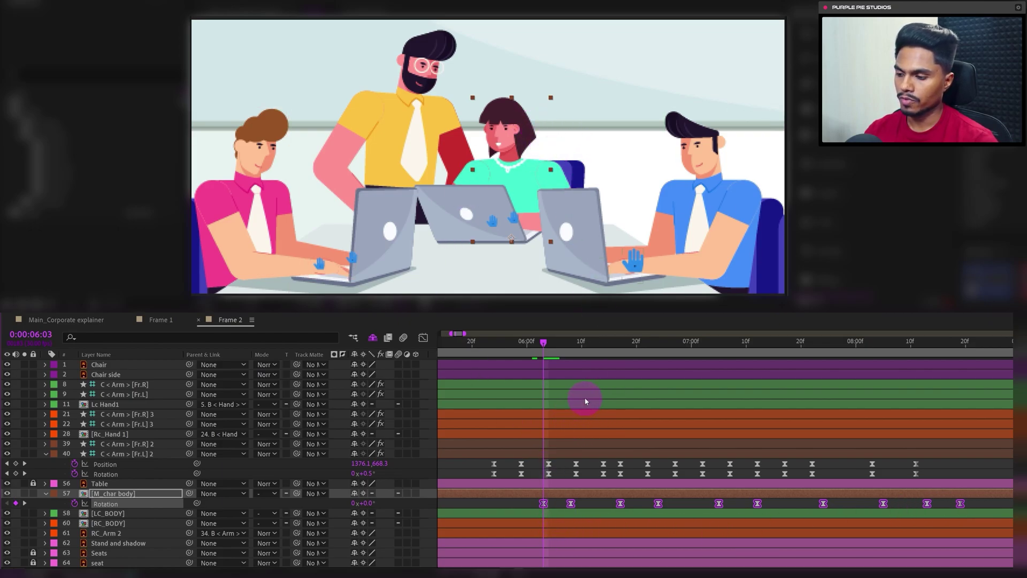
pyautogui.press('pagedown')
pyautogui.press('pagedown')
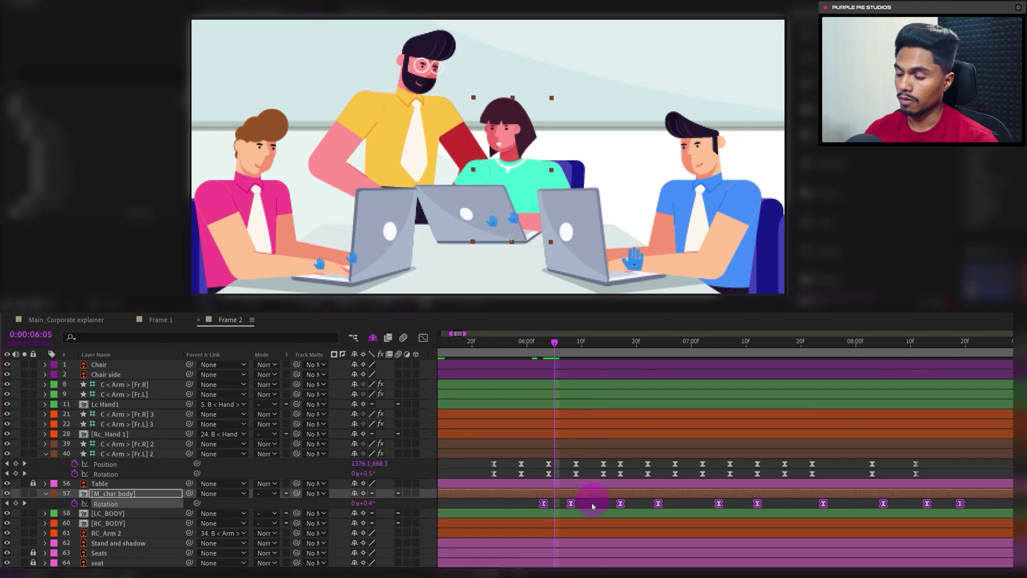
# Copy the body's Rotation keyframes onto the Head layer's Rotation inside the M_char body composition, starting at 0:00:06:05
pyautogui.doubleClick(120, 493)
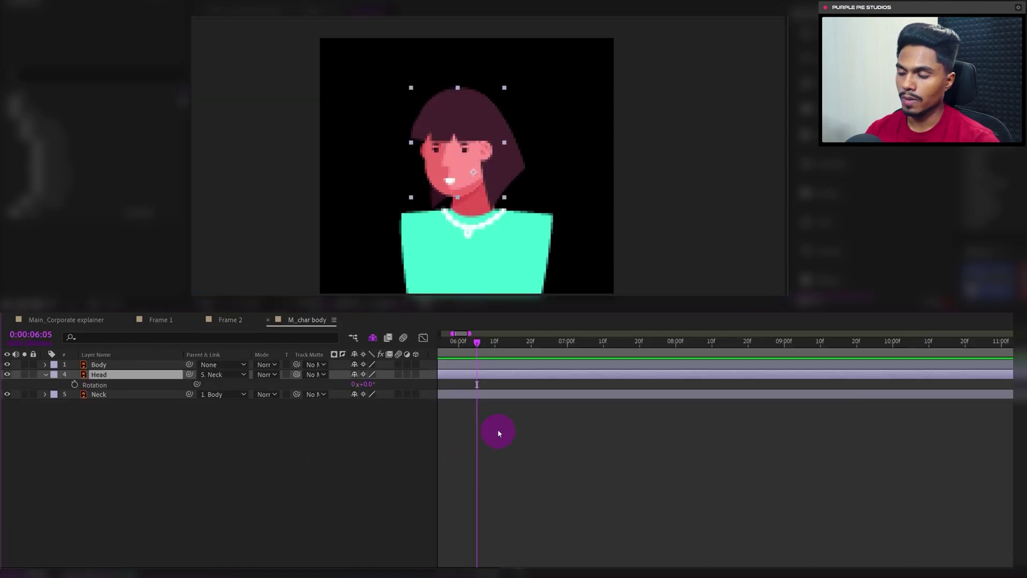
pyautogui.click(230, 319)
pyautogui.doubleClick(115, 493)
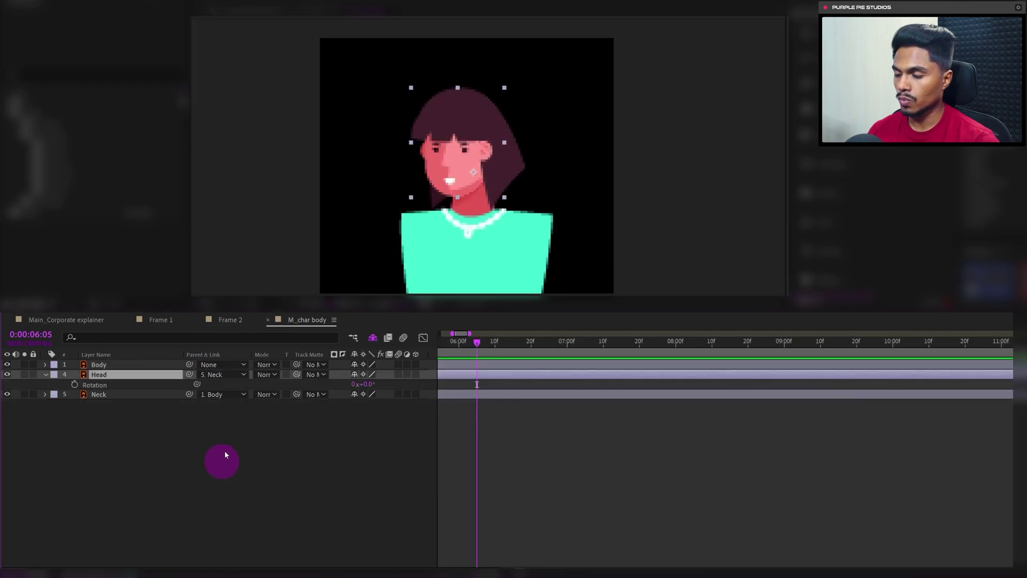
pyautogui.click(96, 385)
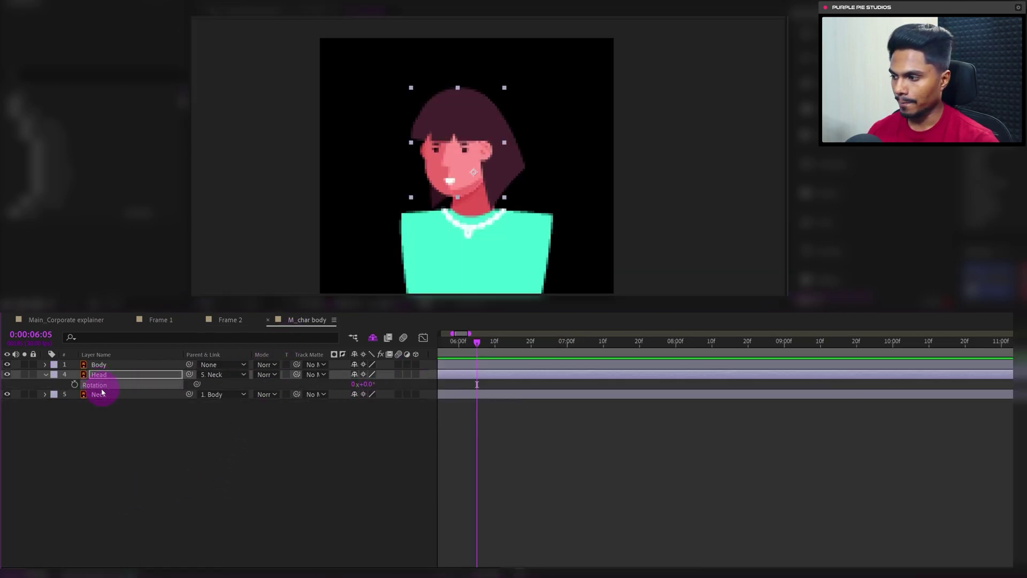
pyautogui.hotkey('ctrl', 'v')
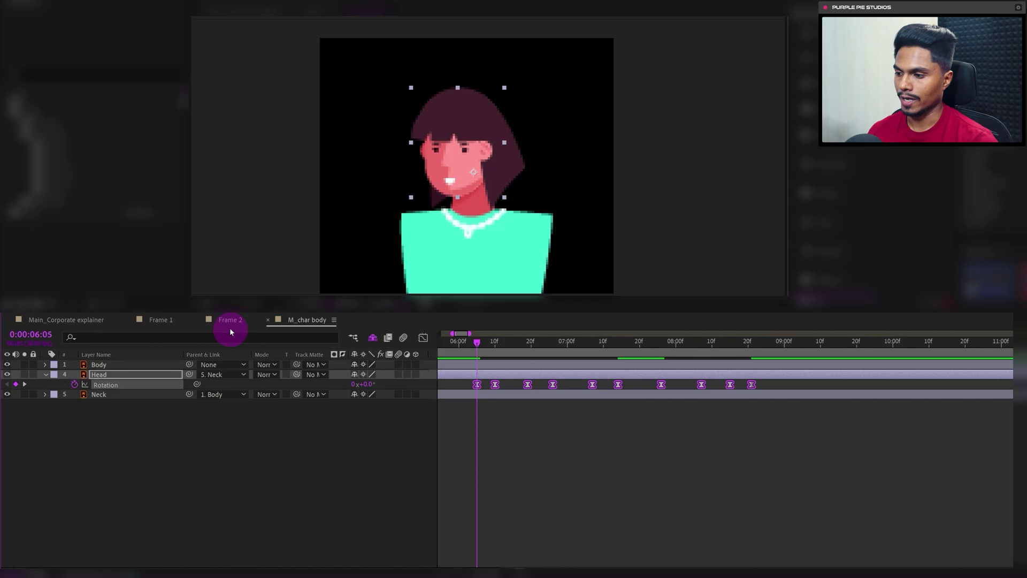
# Return to the Frame 2 composition and preview the characters' animation
pyautogui.click(230, 320)
pyautogui.click(521, 458)
pyautogui.press('space')
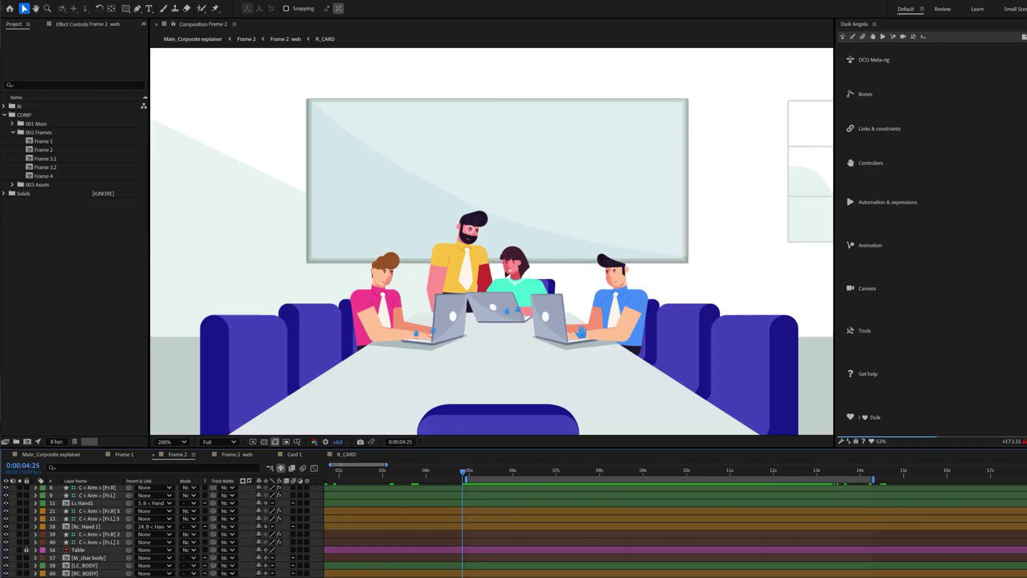
pyautogui.press('space')
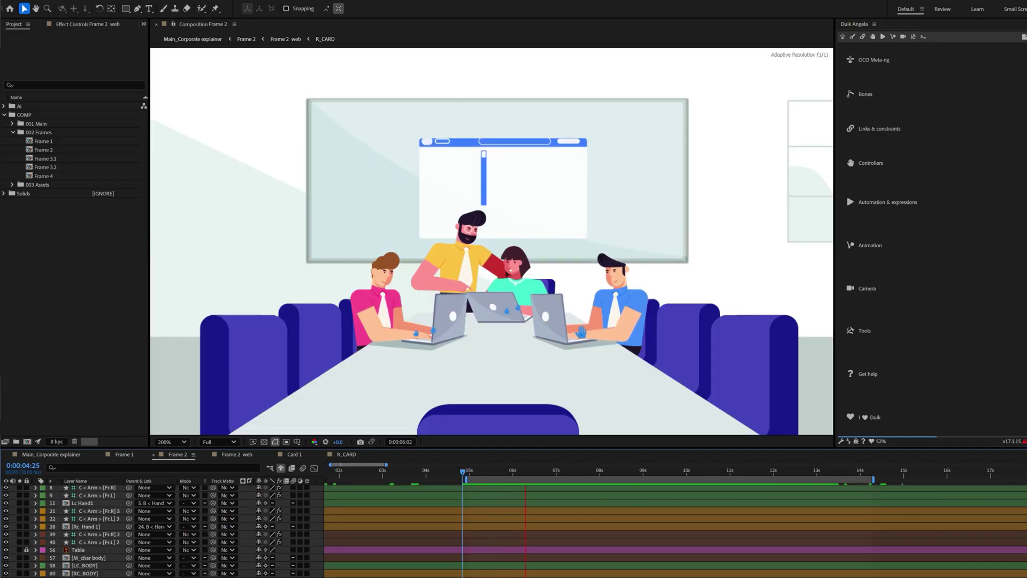